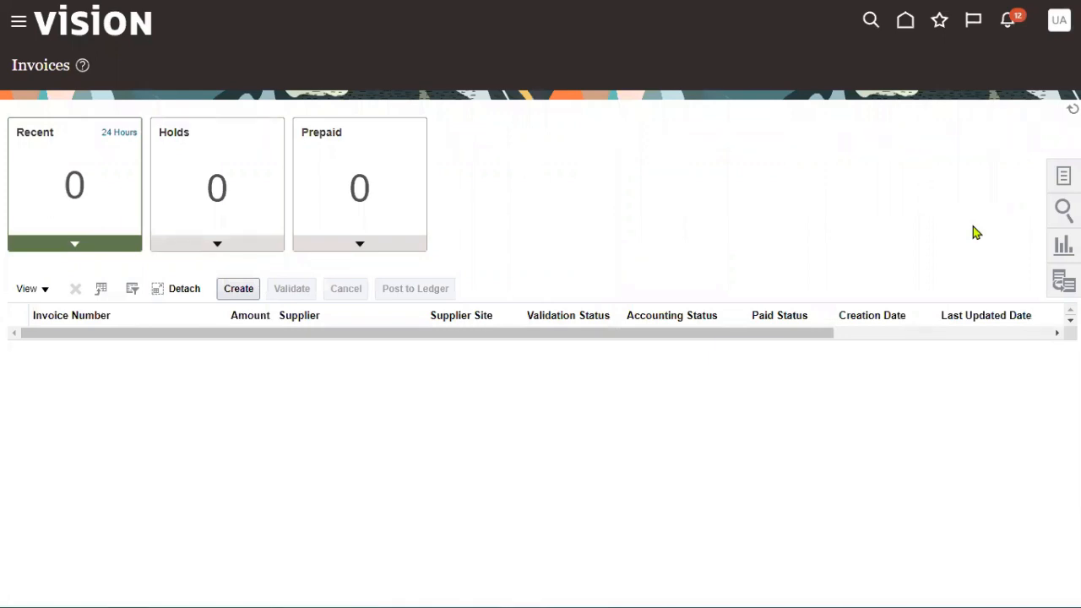
Start a new invoice and set its business unit to SONY_BU.
{"action": "left_click", "coordinate": [1063, 176]}
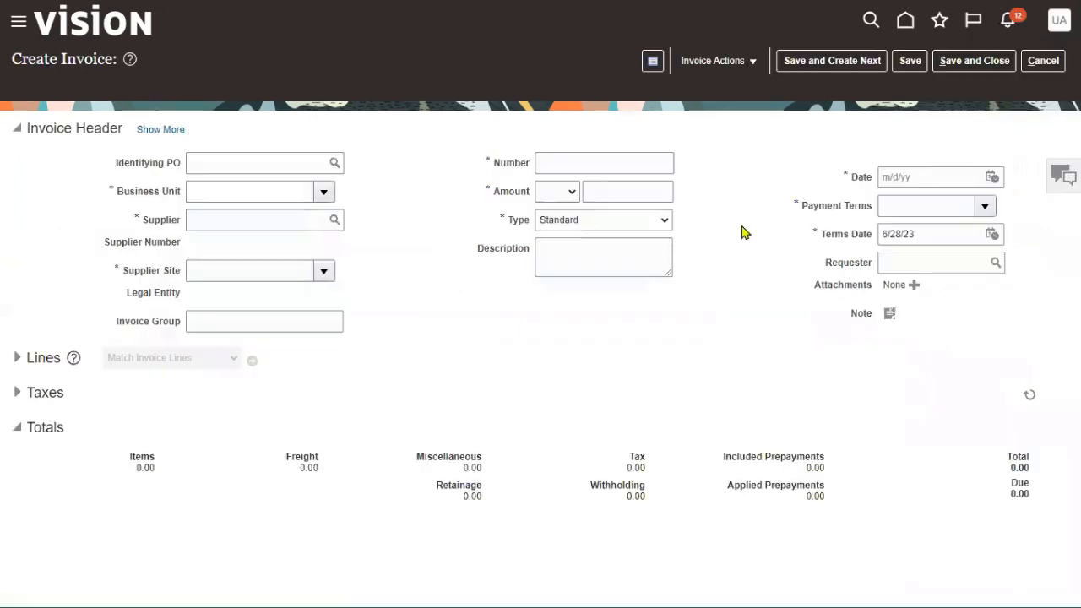
{"action": "left_click", "coordinate": [268, 193]}
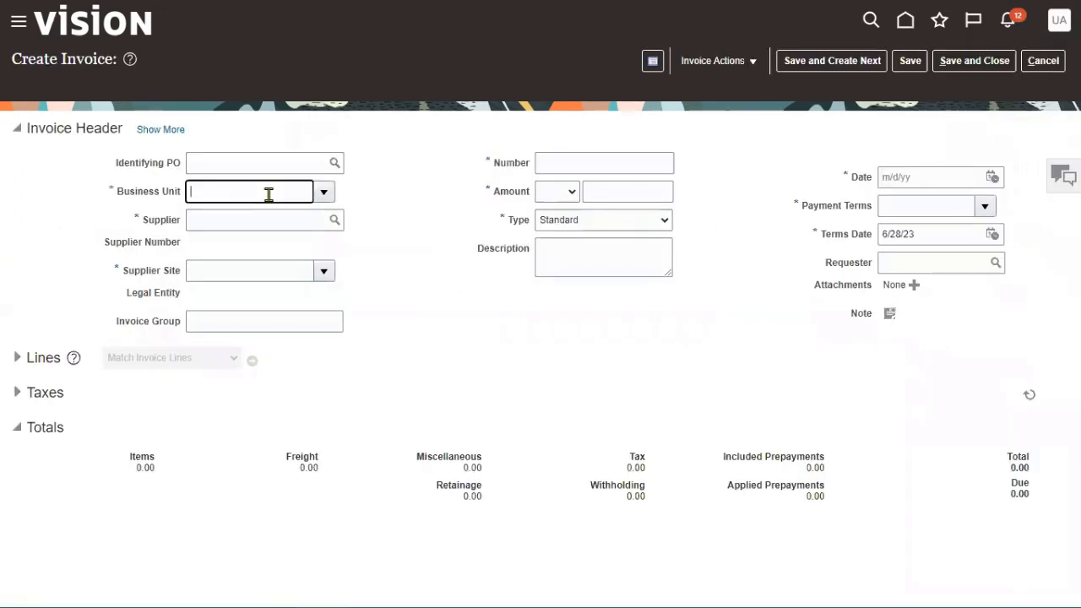
{"action": "type", "text": "SONY"}
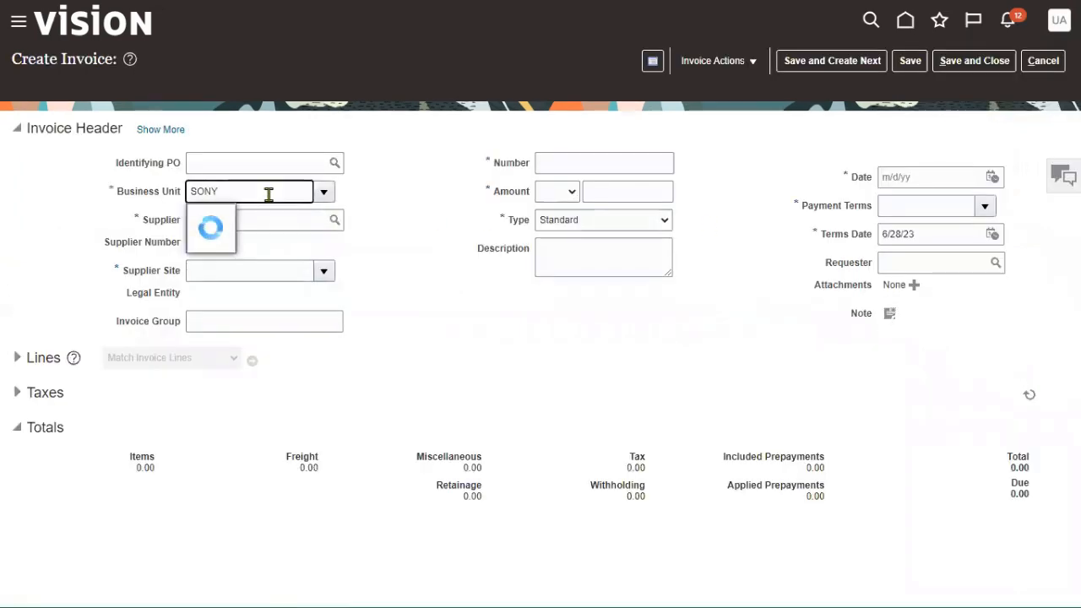
{"action": "left_click", "coordinate": [229, 219]}
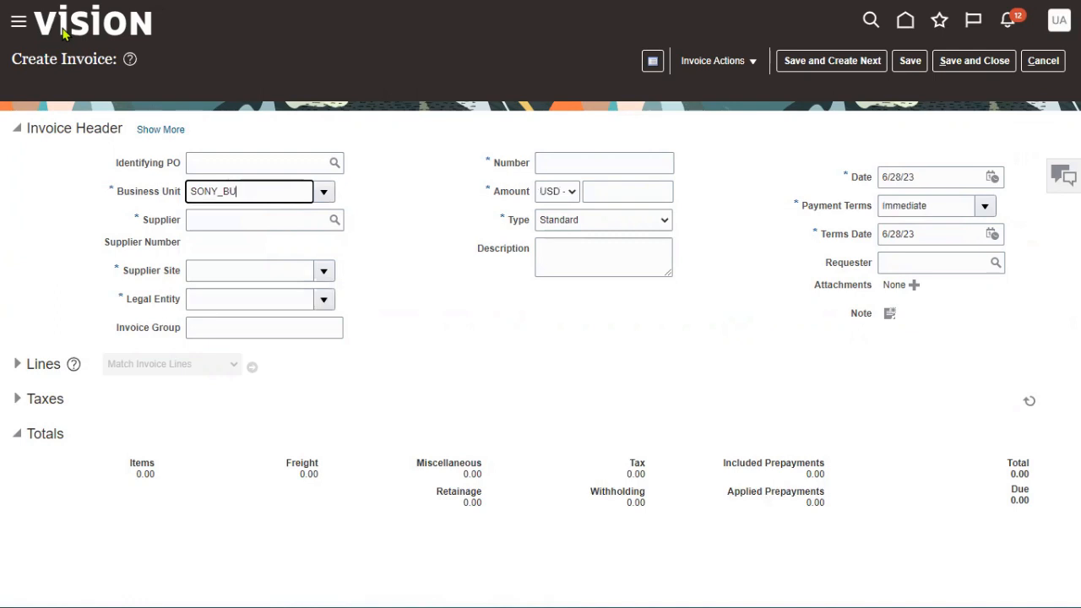
Check the default payment terms on the new invoice for the chosen business unit.
{"action": "left_click_drag", "start_coordinate": [802, 208], "coordinate": [878, 218]}
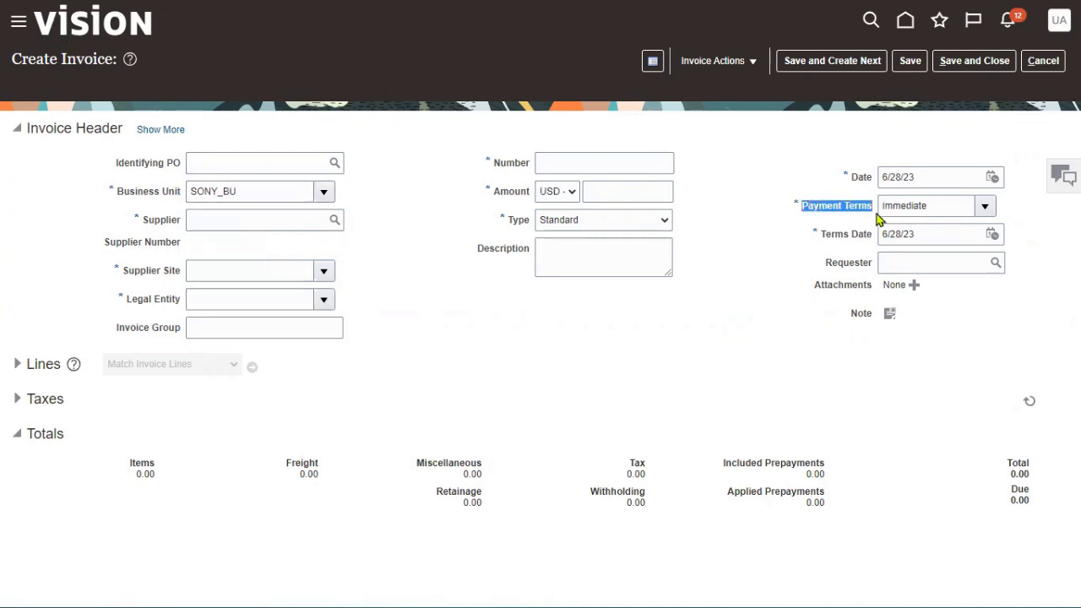
{"action": "double_click", "coordinate": [936, 208]}
{"action": "left_click", "coordinate": [445, 241]}
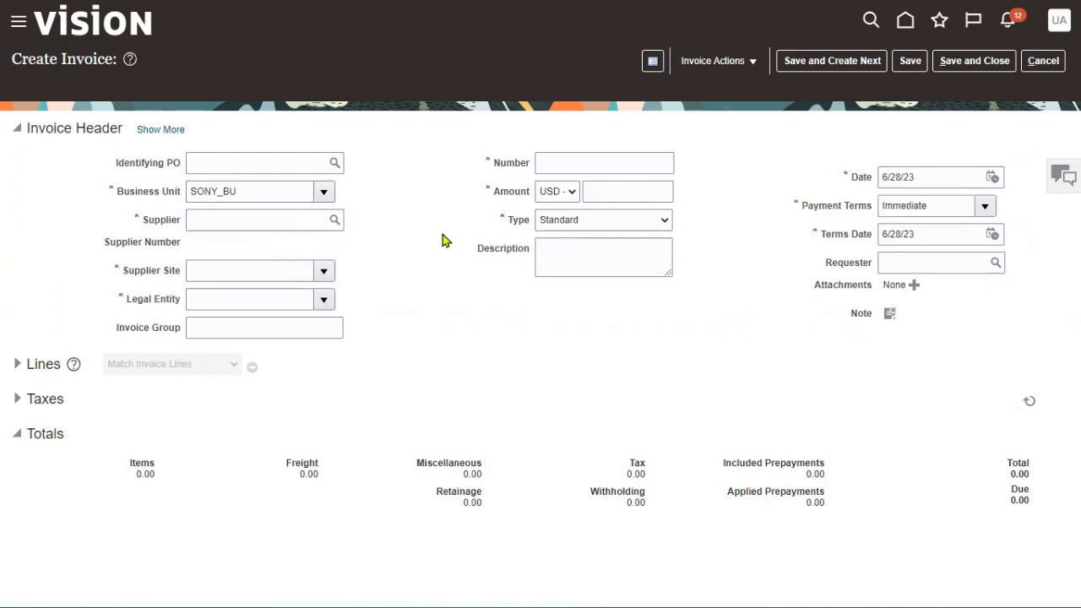
{"action": "left_click", "coordinate": [217, 224]}
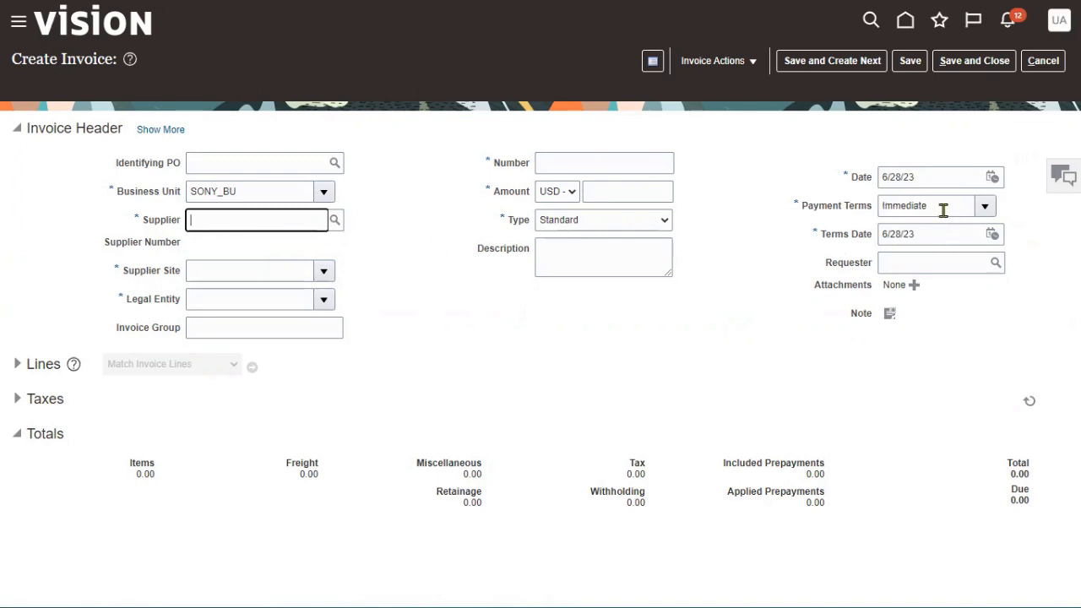
{"action": "double_click", "coordinate": [944, 210]}
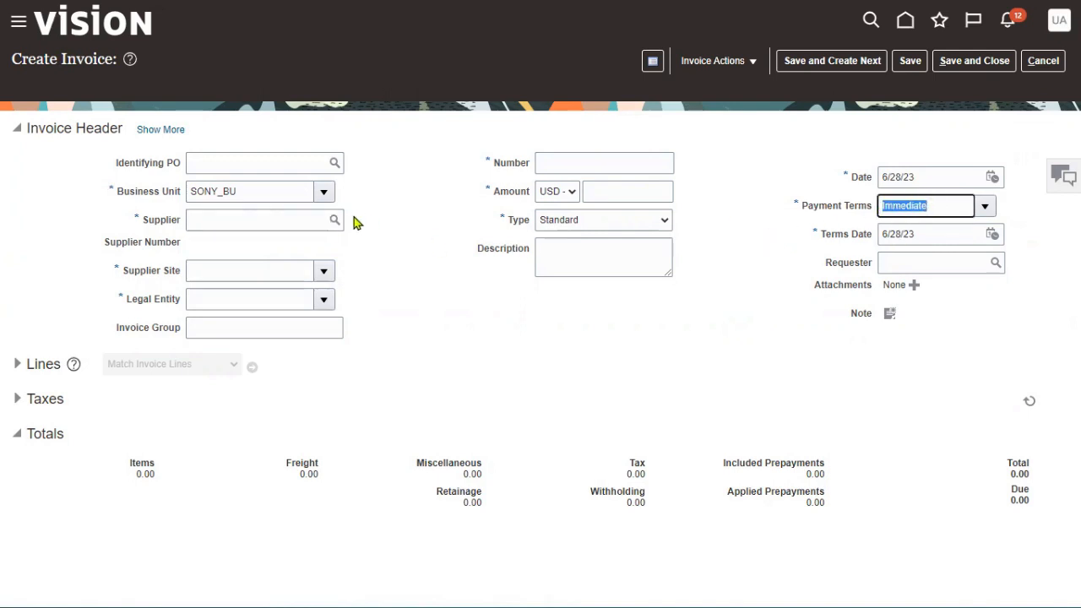
{"action": "double_click", "coordinate": [191, 192]}
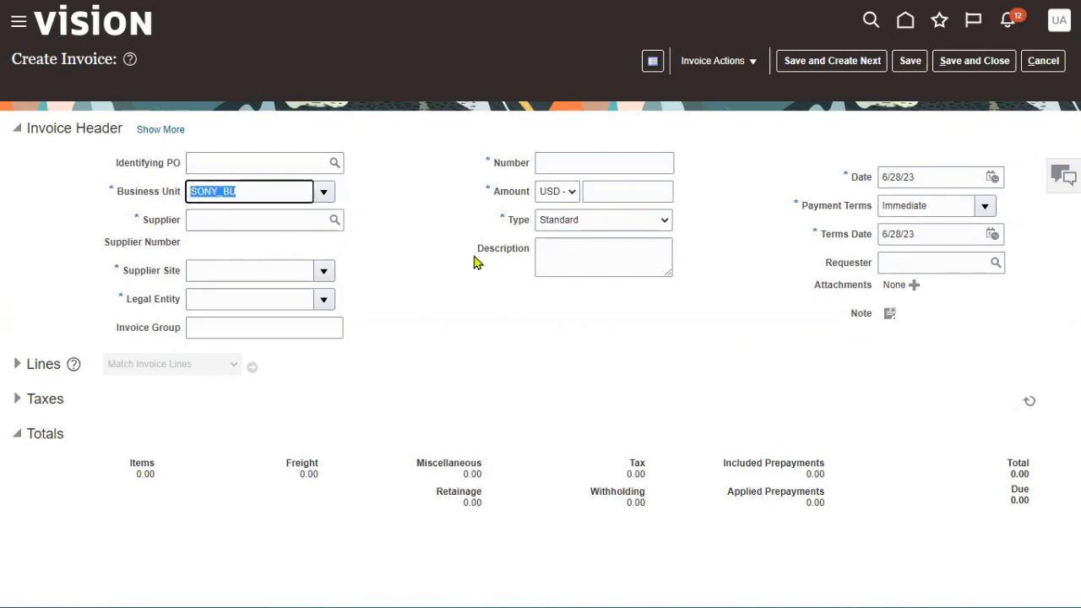
{"action": "double_click", "coordinate": [932, 208]}
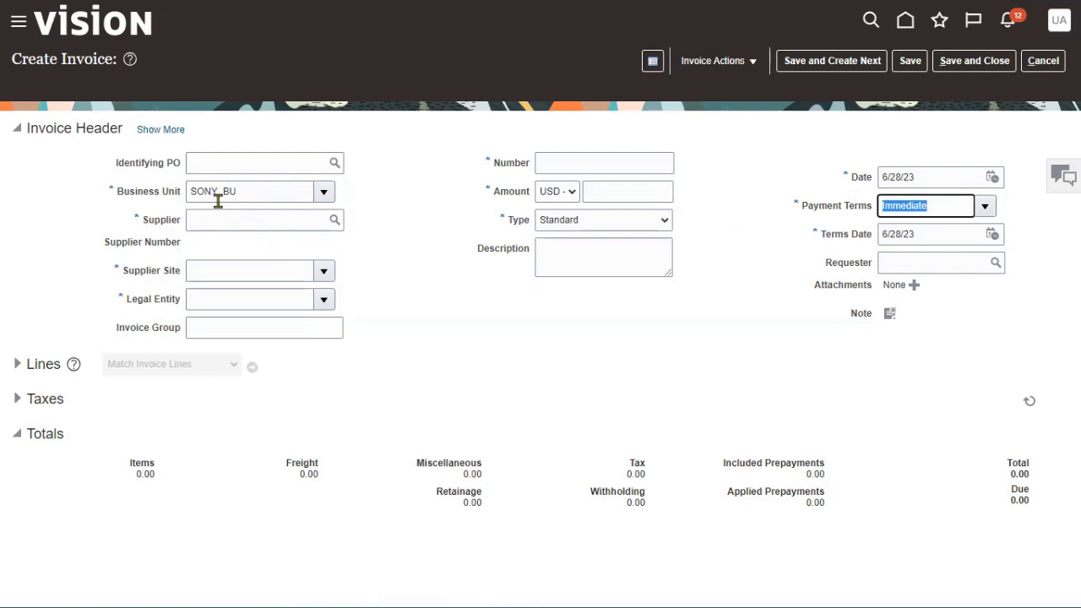
Sign out of the current session, discarding the unsaved invoice and confirming the logout.
{"action": "left_click", "coordinate": [975, 61]}
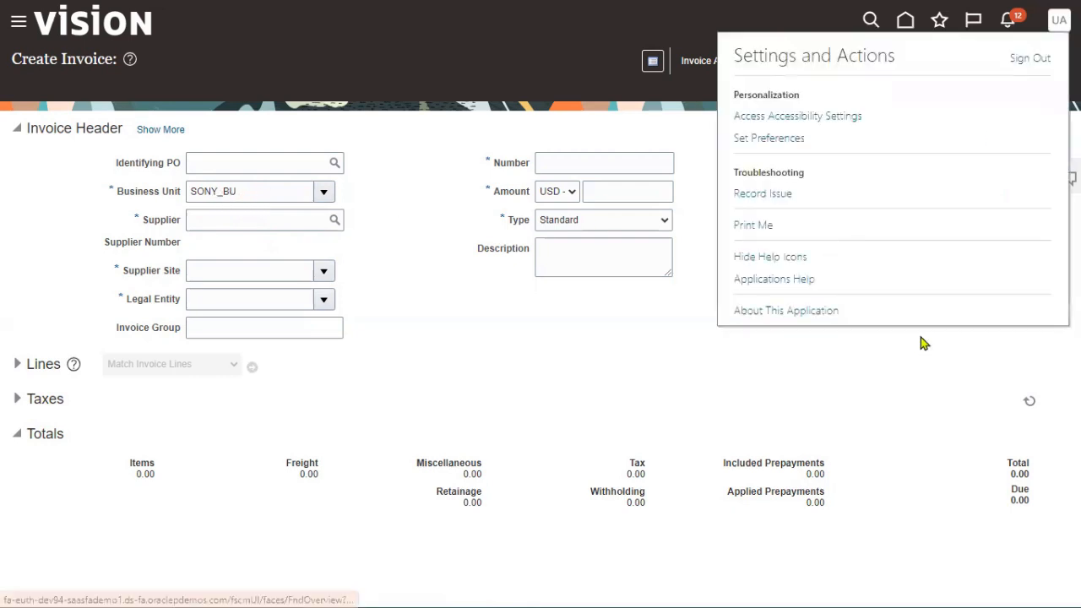
{"action": "left_click", "coordinate": [1033, 59]}
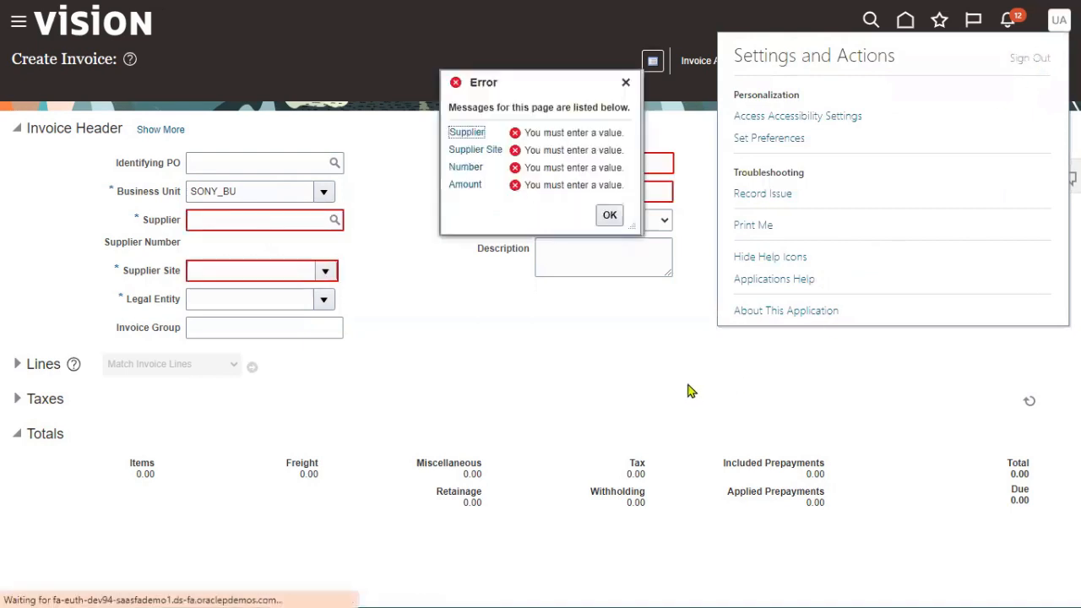
{"action": "left_click", "coordinate": [607, 213]}
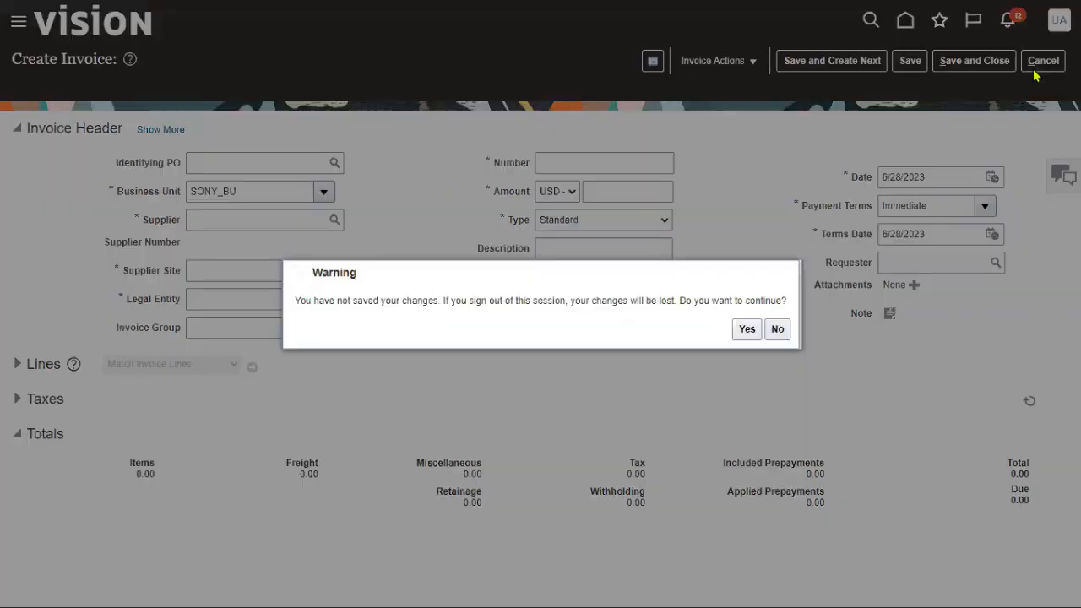
{"action": "left_click", "coordinate": [748, 329]}
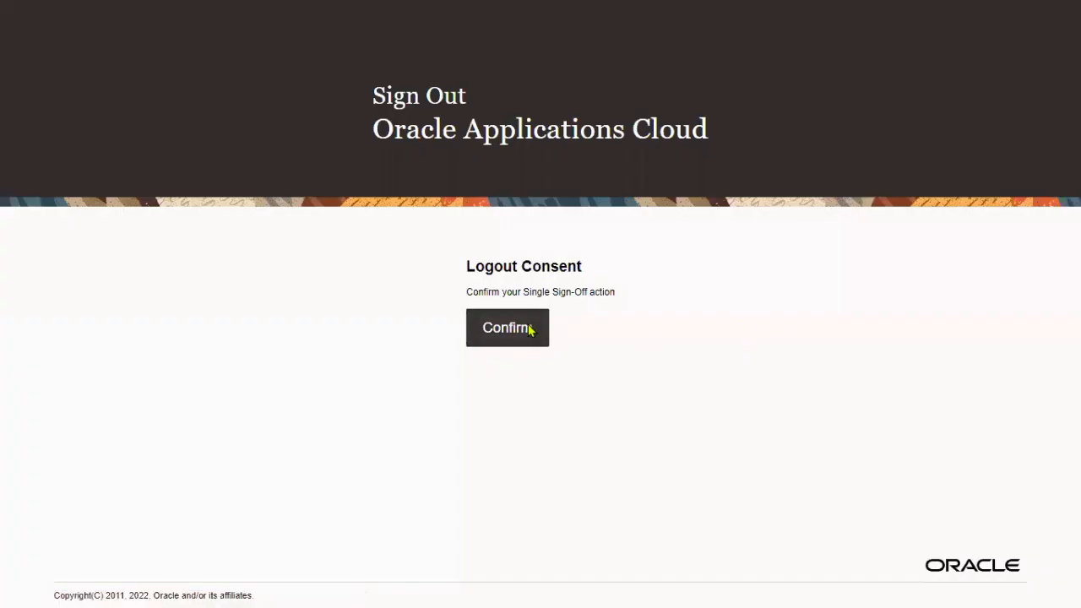
{"action": "left_click", "coordinate": [529, 328]}
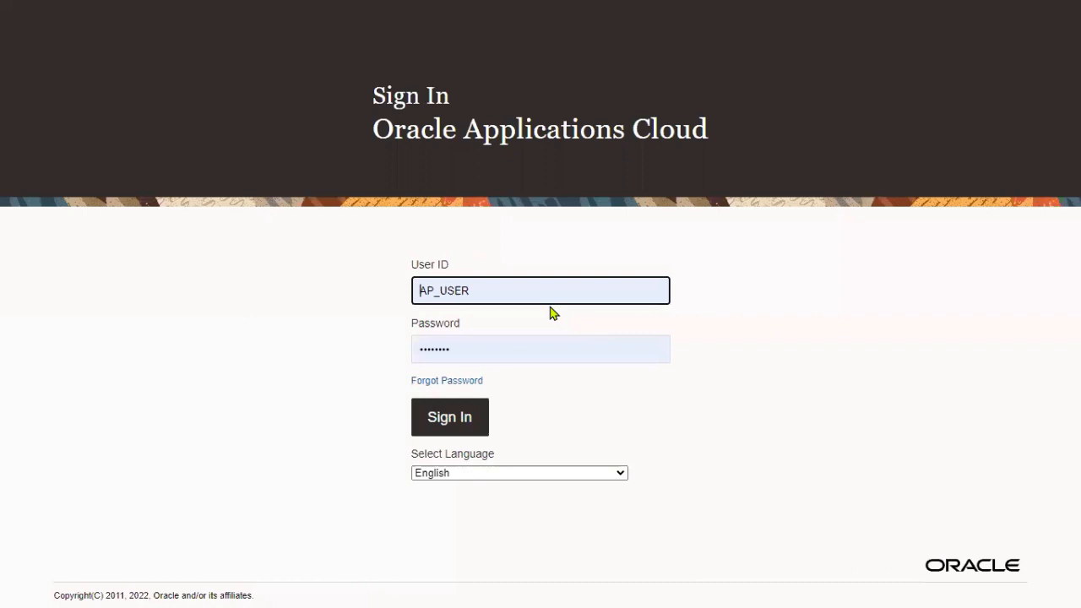
Sign in with the other account's user ID and saved password, and dismiss the saved-password warning.
{"action": "left_click_drag", "start_coordinate": [530, 288], "coordinate": [171, 296]}
{"action": "type", "text": "JUN.JUN"}
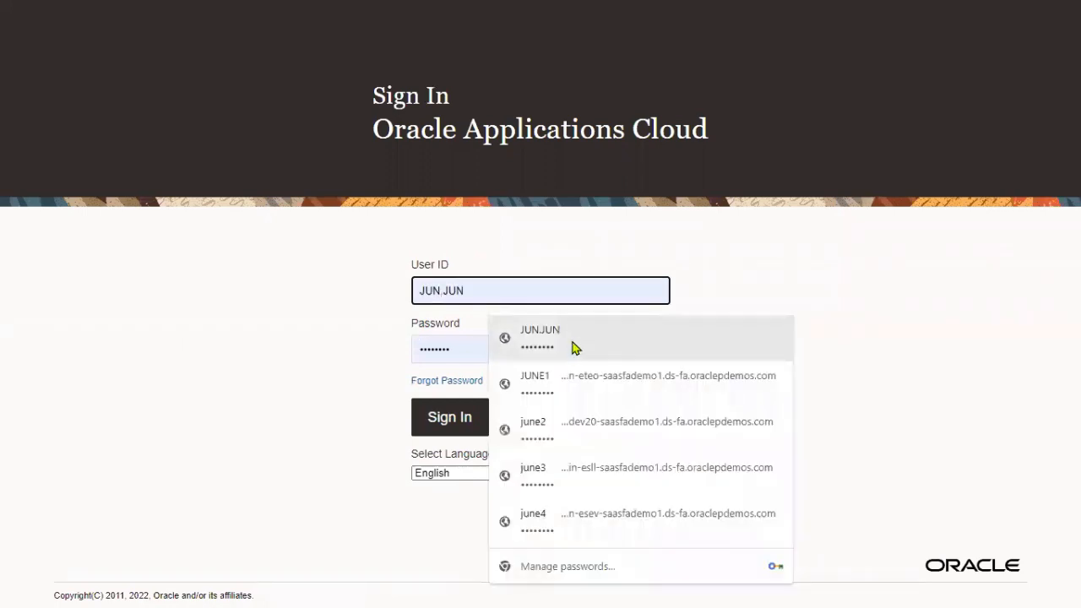
{"action": "left_click", "coordinate": [573, 347]}
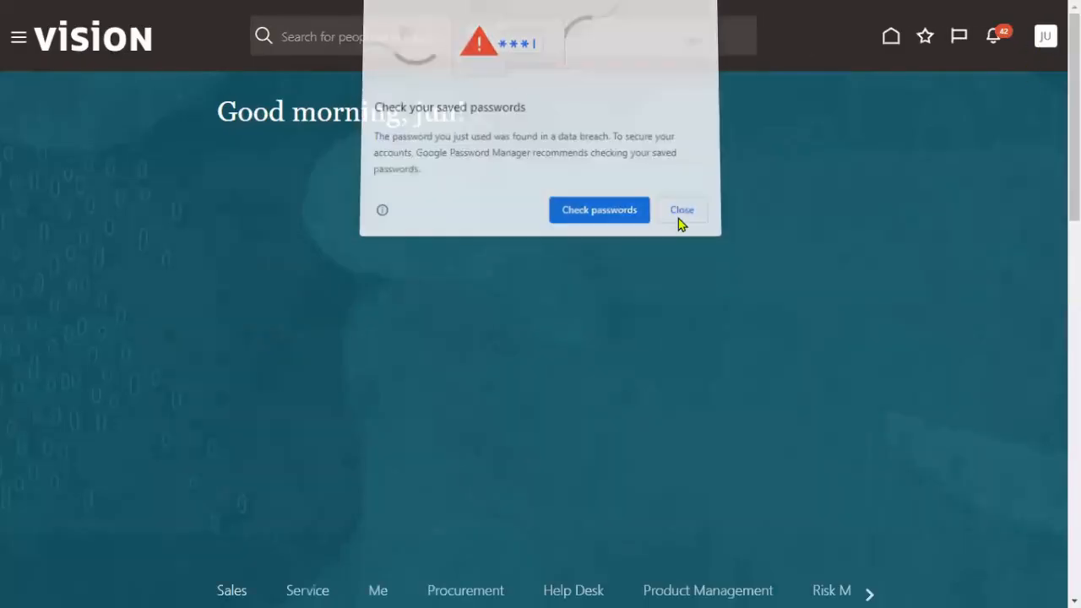
{"action": "left_click", "coordinate": [681, 212]}
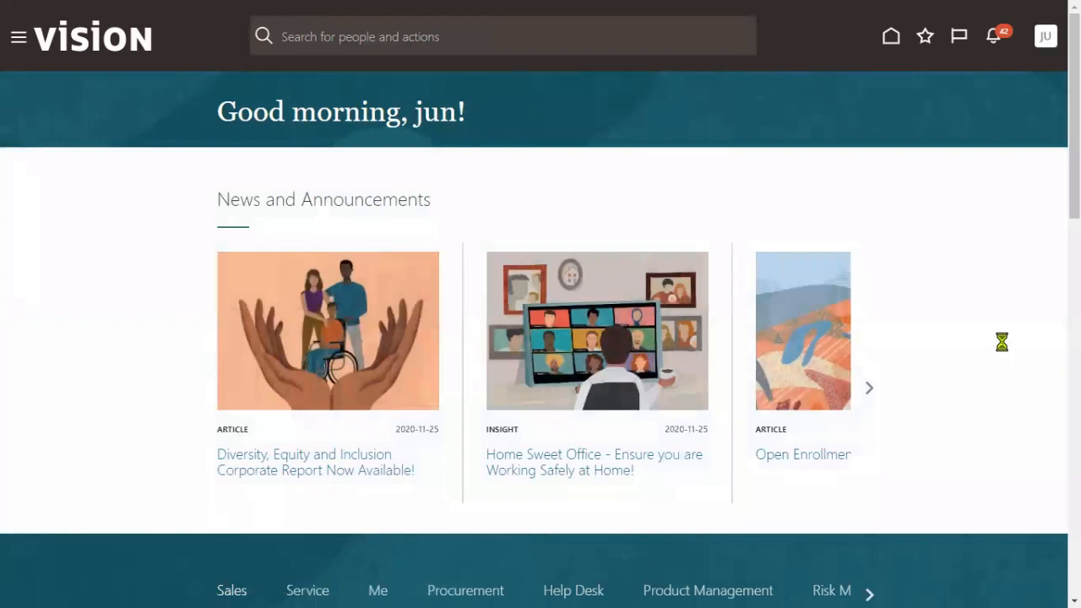
Open the setup area and switch the setup offering to Financials.
{"action": "left_click", "coordinate": [786, 275]}
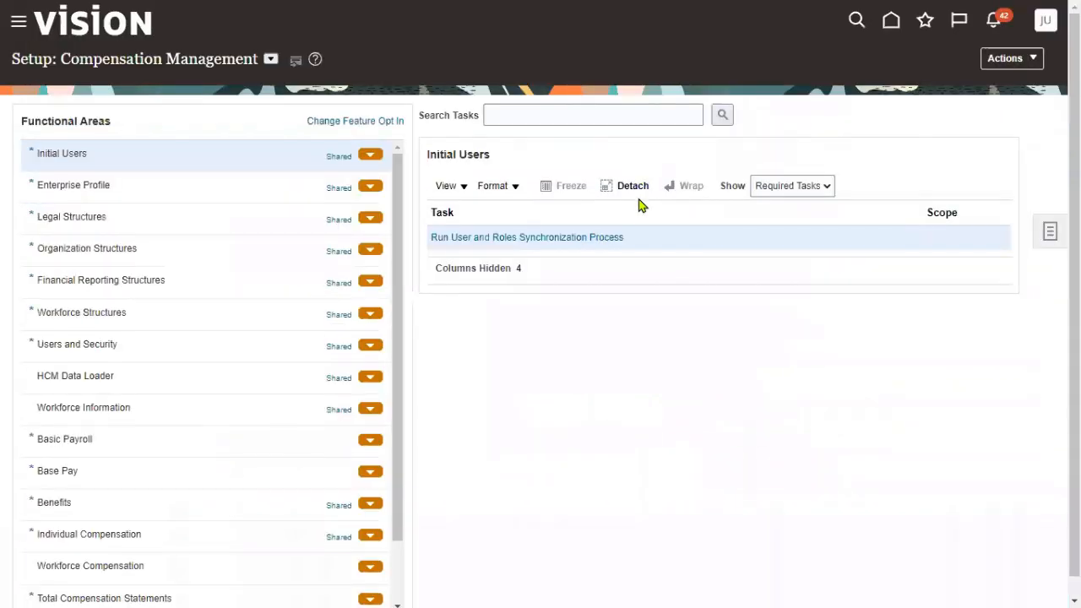
{"action": "left_click", "coordinate": [270, 59]}
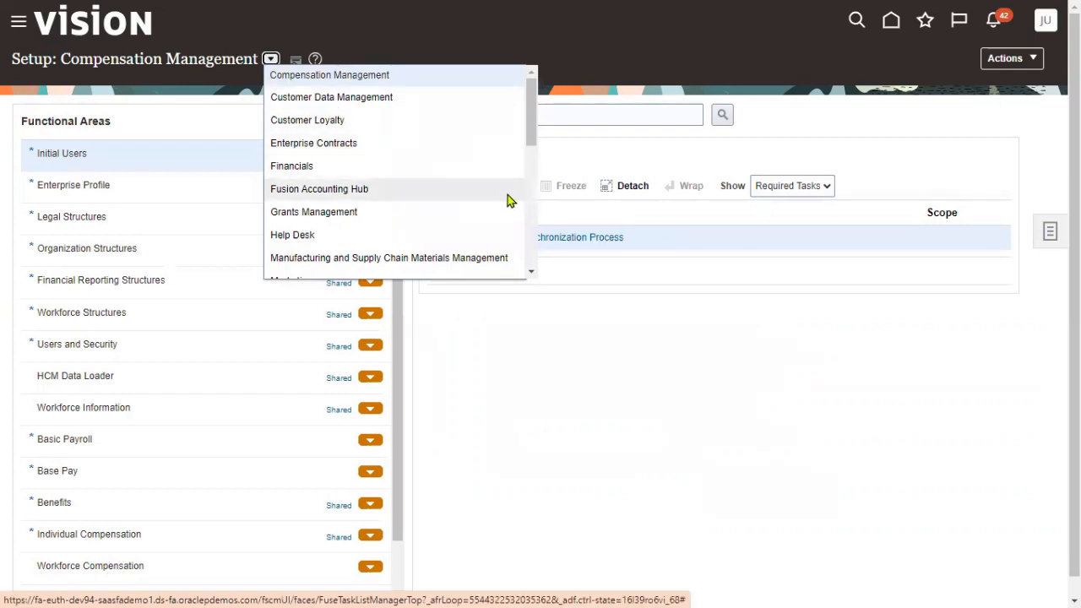
{"action": "left_click", "coordinate": [377, 174]}
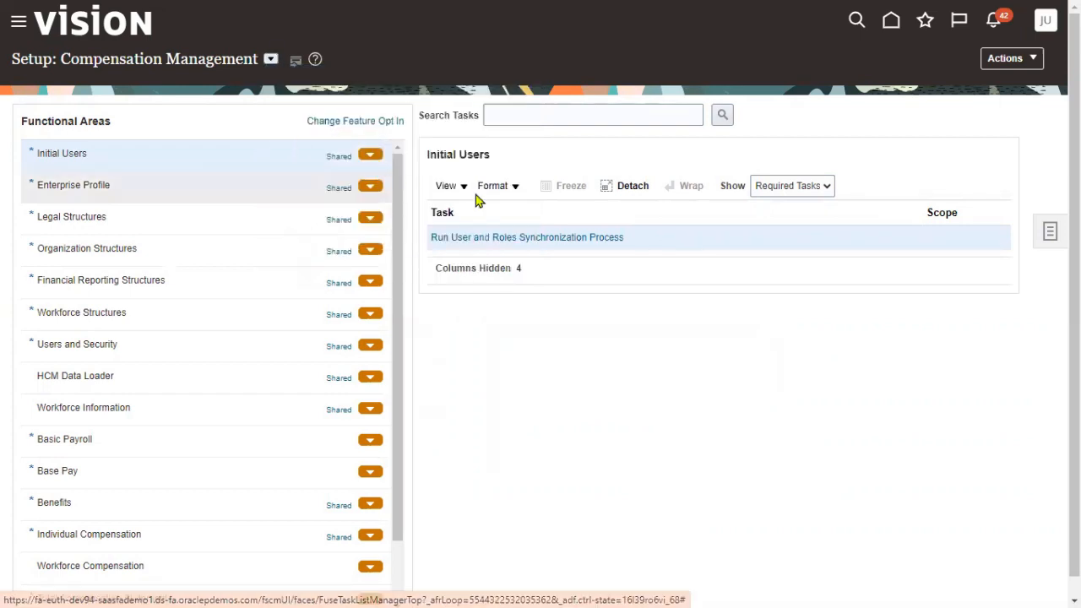
Search the setup tasks for "Payment term" and open a new payment term from the Payables task Manage Payment Terms.
{"action": "left_click", "coordinate": [620, 115]}
{"action": "type", "text": "Pay"}
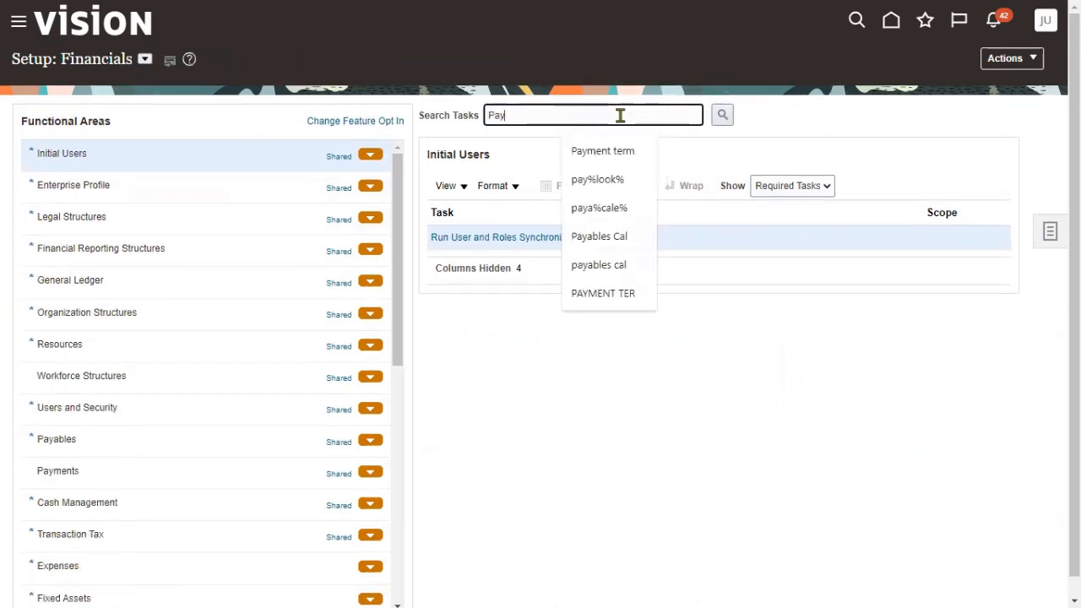
{"action": "type", "text": "ment term"}
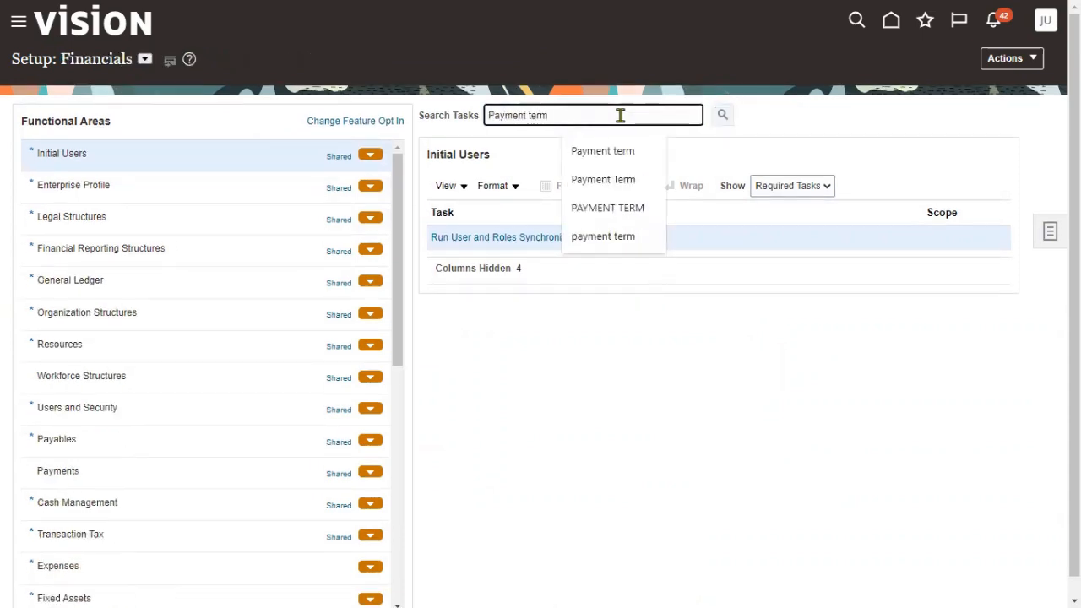
{"action": "key", "text": "Return"}
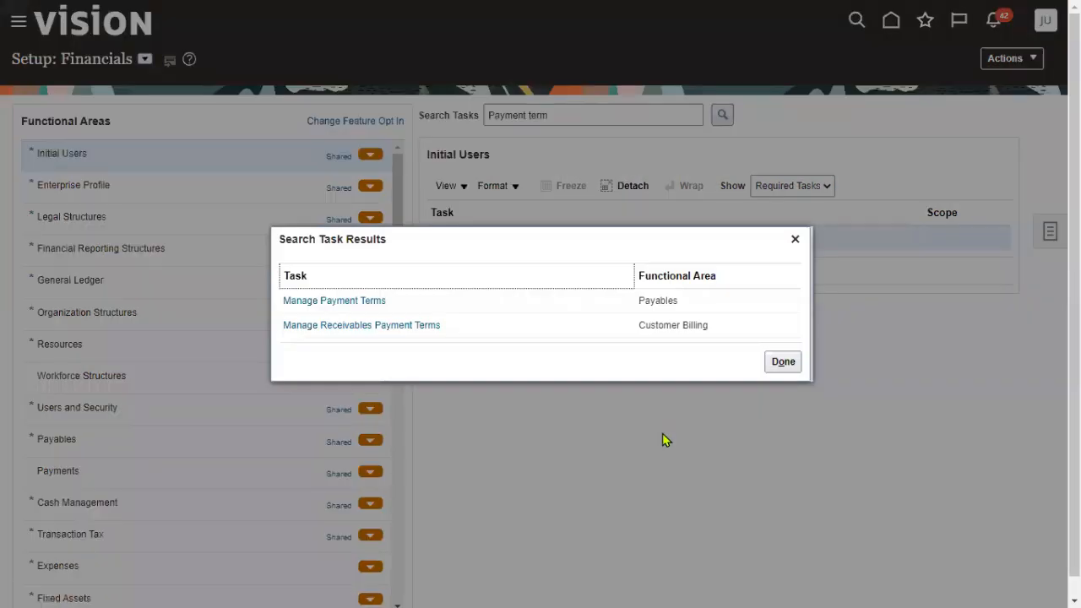
{"action": "left_click", "coordinate": [354, 302]}
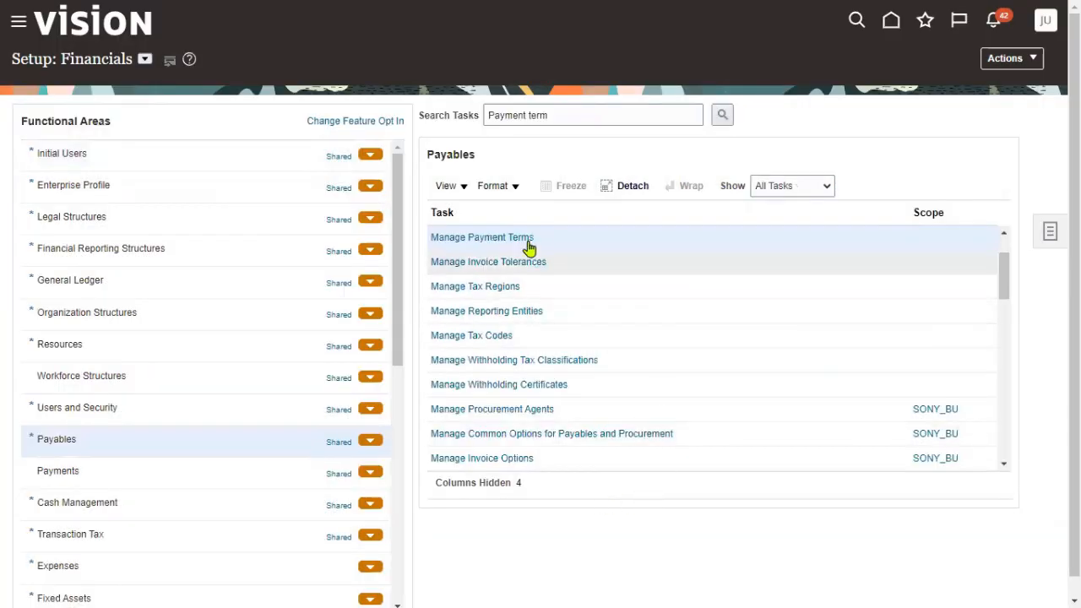
{"action": "left_click", "coordinate": [524, 238]}
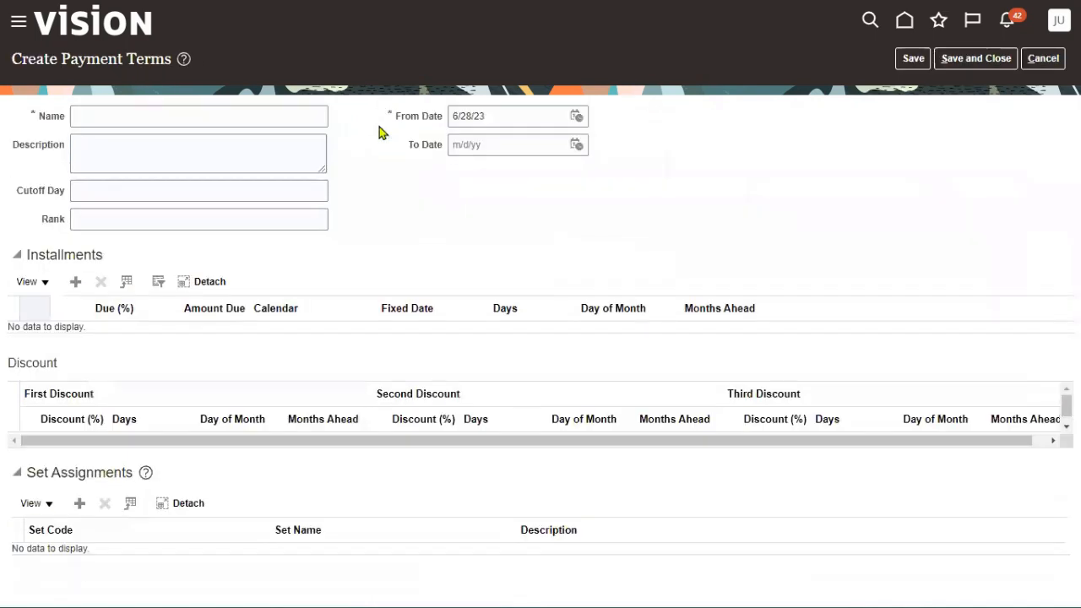
Enter "SONY Payment term" as the payment term's name and description.
{"action": "left_click", "coordinate": [259, 121]}
{"action": "type", "text": "IBM "}
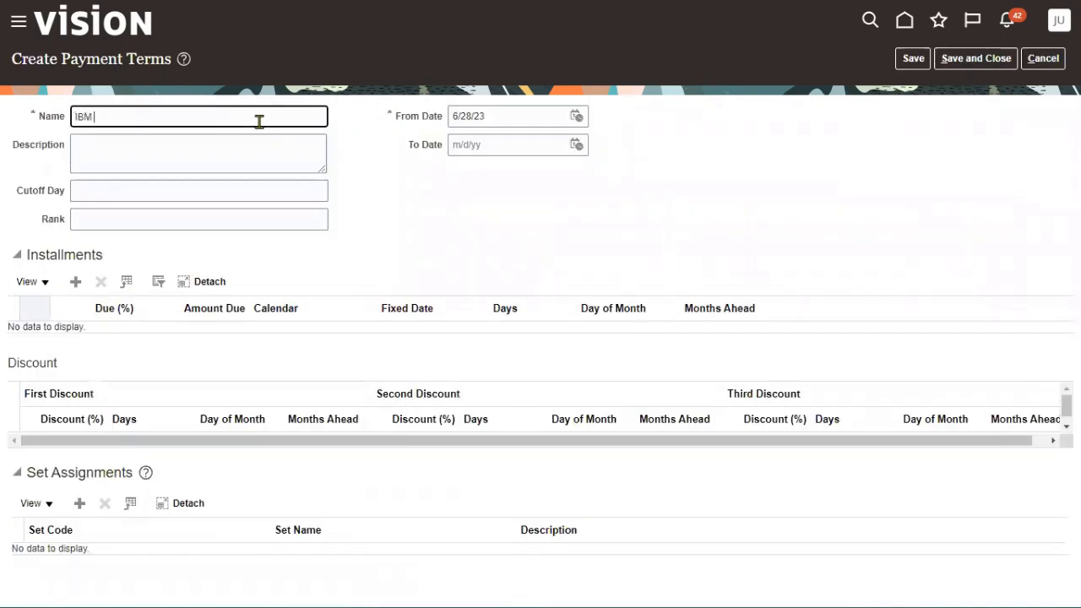
{"action": "type", "text": "Pay"}
{"action": "key", "text": "ctrl+a"}
{"action": "key", "text": "BackSpace"}
{"action": "type", "text": "SONY Payment term"}
{"action": "key", "text": "Tab"}
{"action": "key", "text": "Tab"}
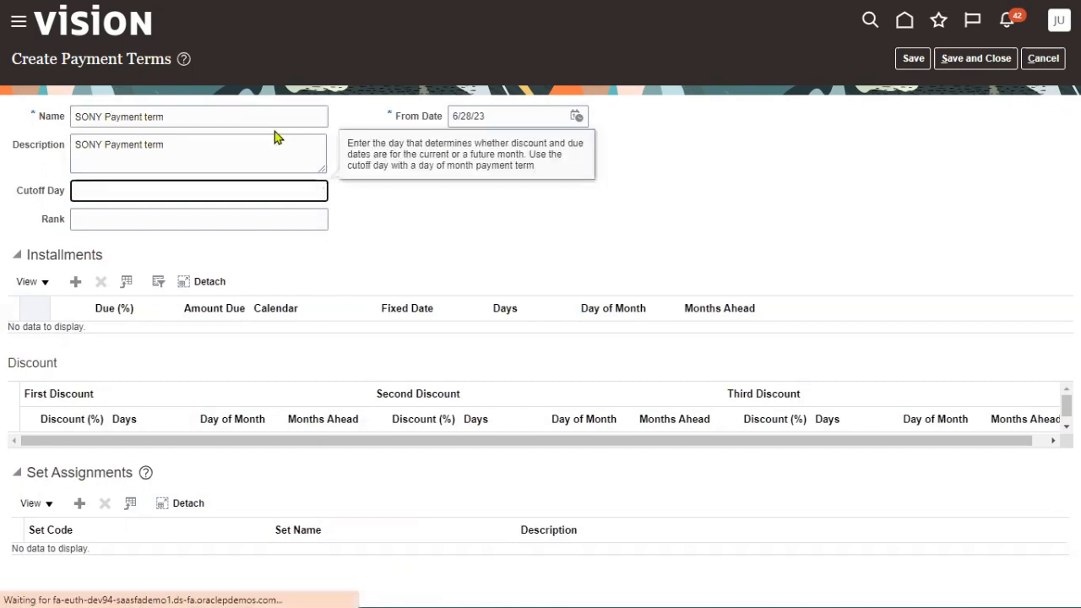
Set the payment term's From Date to 1/1/23.
{"action": "left_click", "coordinate": [576, 117]}
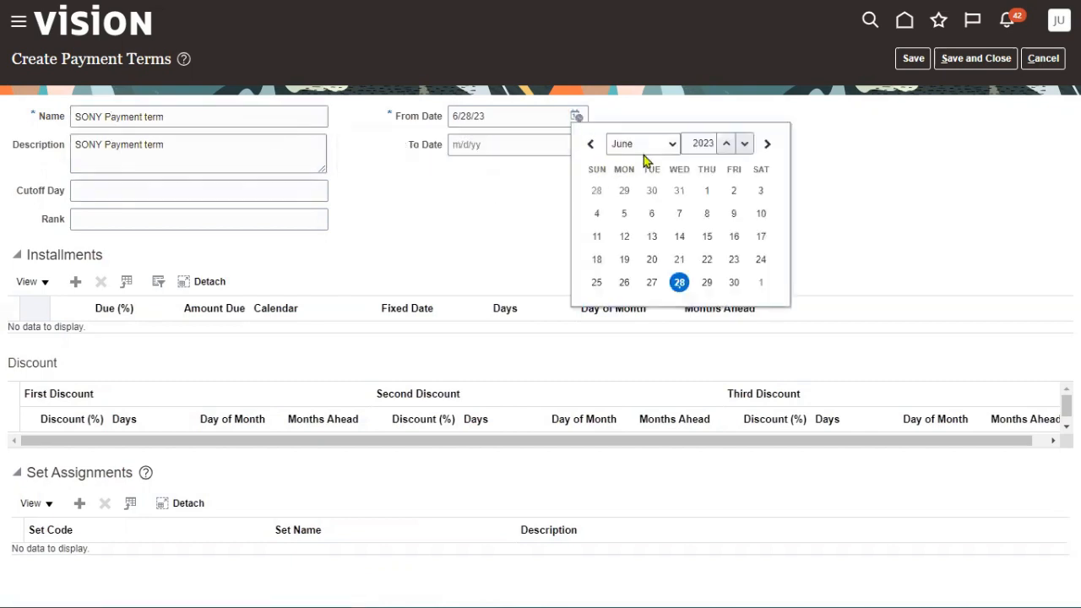
{"action": "left_click", "coordinate": [642, 146]}
{"action": "left_click", "coordinate": [642, 162]}
{"action": "left_click", "coordinate": [596, 190]}
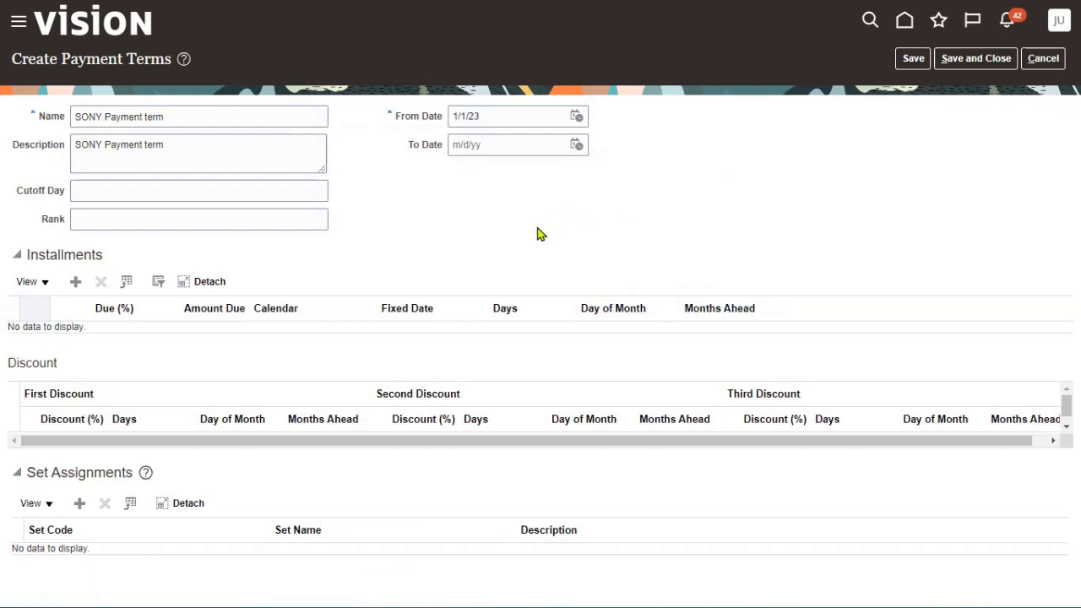
Add an installment with 100 percent due and 13 days to the payment term.
{"action": "left_click", "coordinate": [75, 281]}
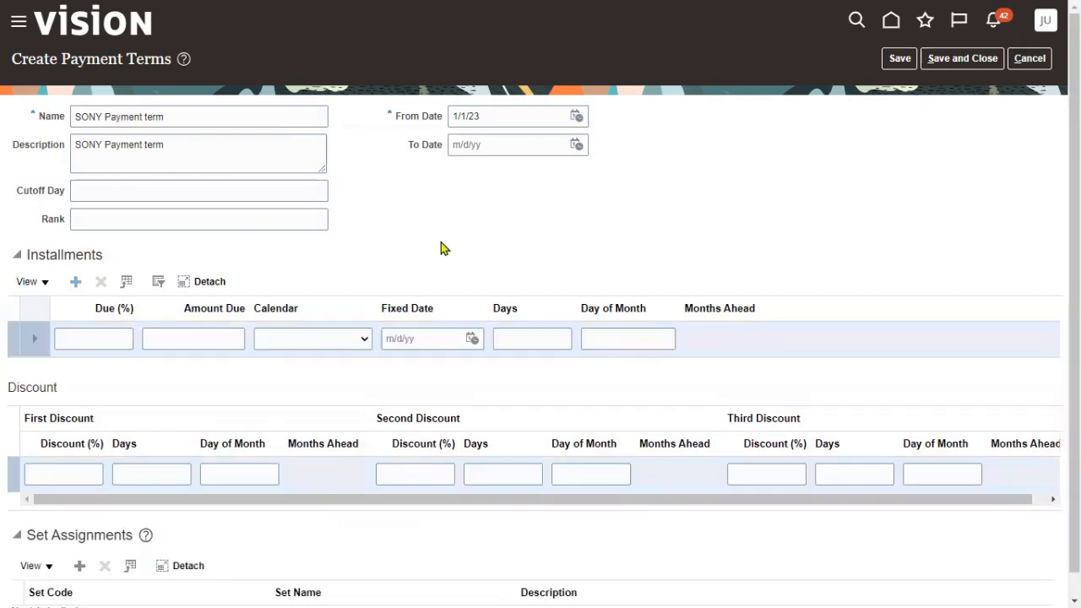
{"action": "left_click", "coordinate": [116, 342]}
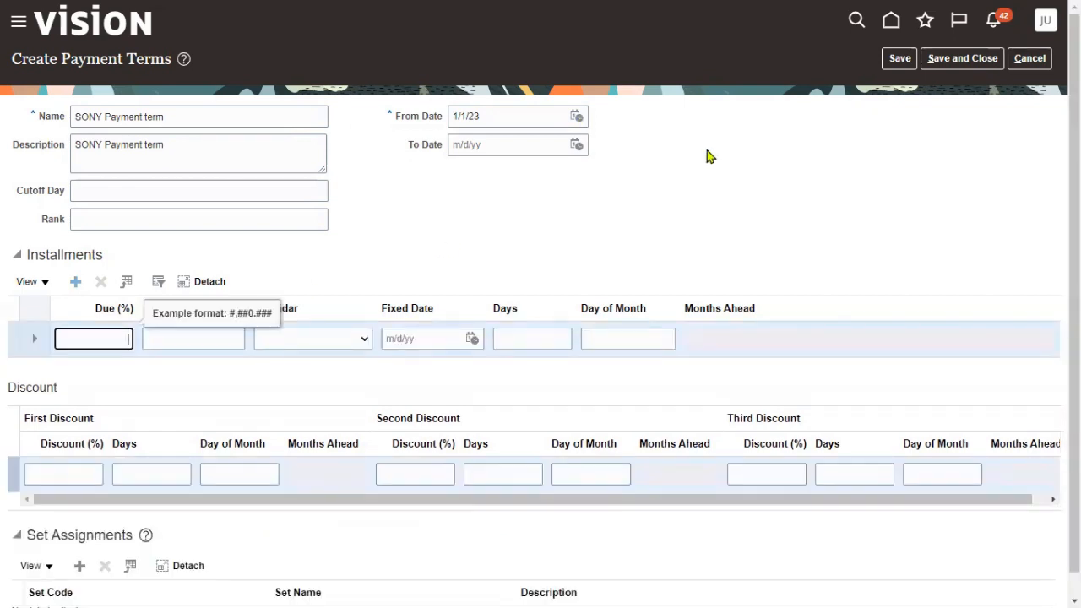
{"action": "type", "text": "100"}
{"action": "key", "text": "Tab"}
{"action": "key", "text": "Tab"}
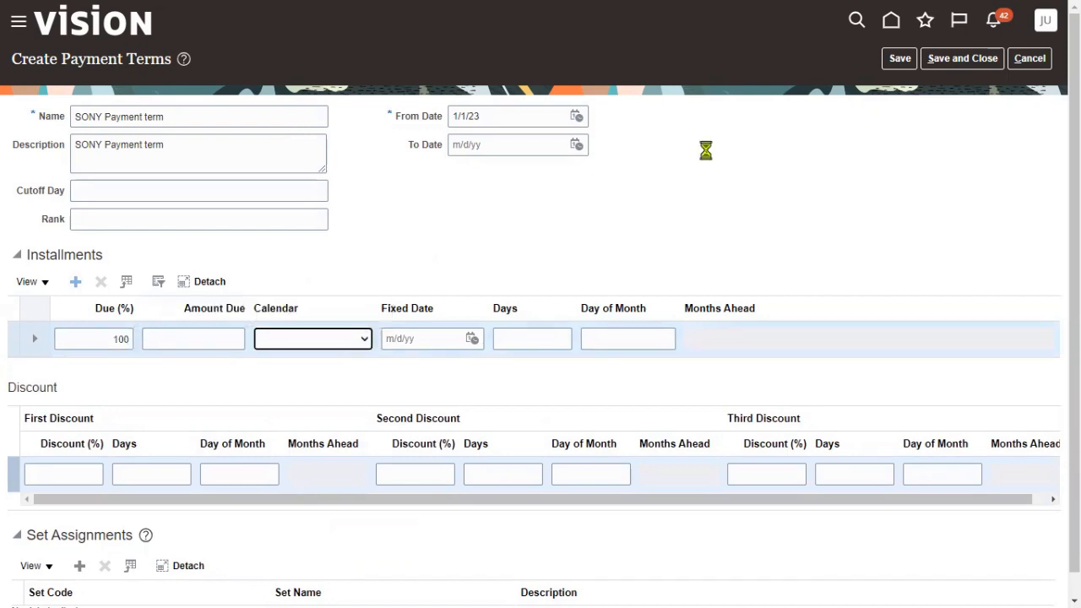
{"action": "key", "text": "Tab"}
{"action": "key", "text": "Tab"}
{"action": "type", "text": "1"}
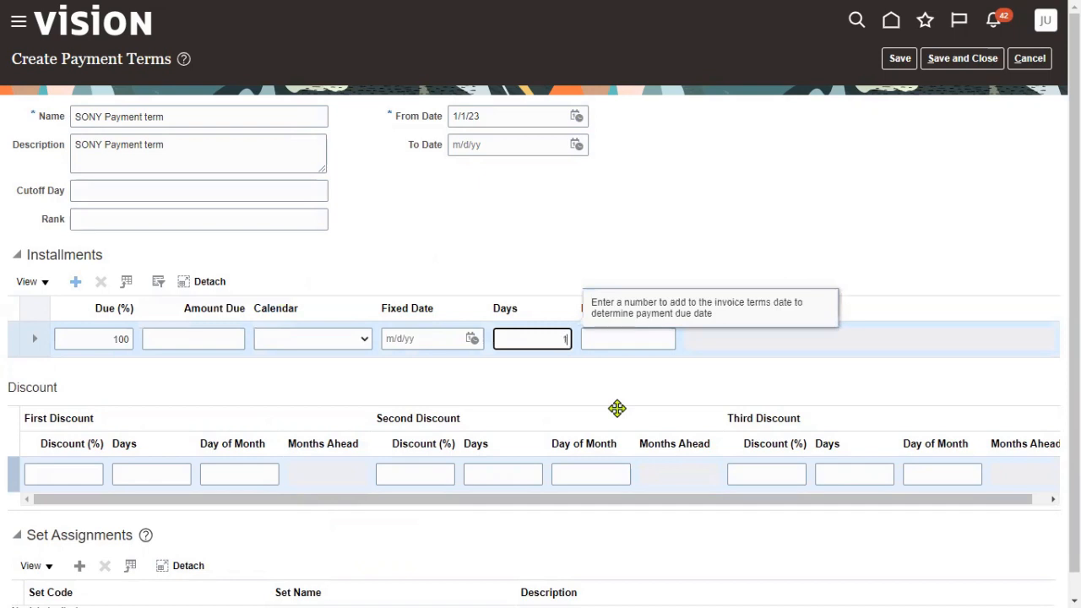
{"action": "type", "text": "3"}
{"action": "left_click", "coordinate": [616, 273]}
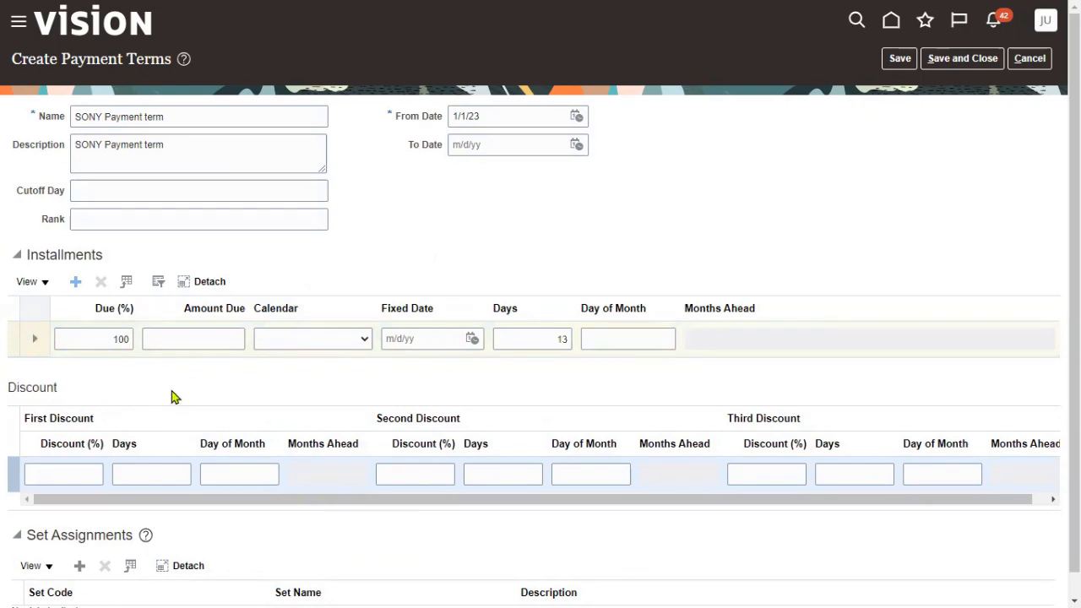
Examine the payment term's installment due percentage and days, the Discount section, its name and the Set Assignments section.
{"action": "left_click", "coordinate": [98, 338]}
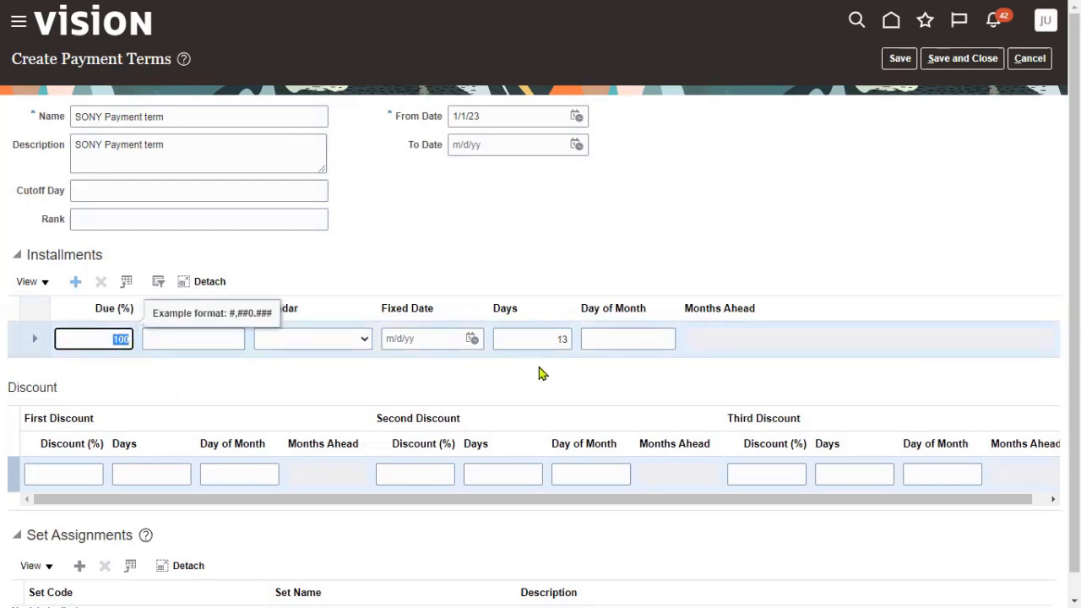
{"action": "left_click", "coordinate": [545, 340]}
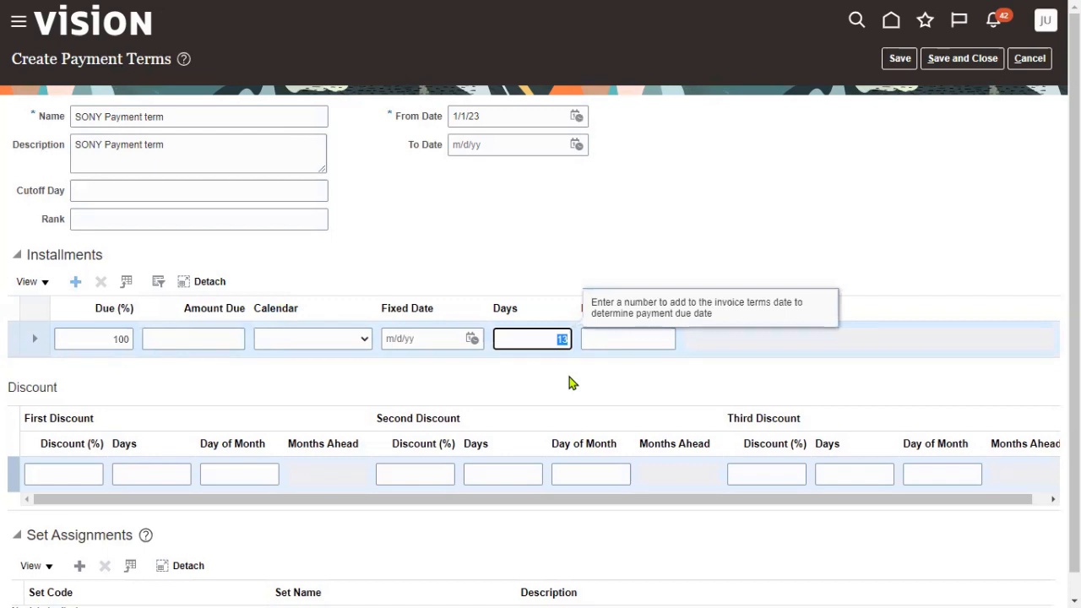
{"action": "left_click_drag", "start_coordinate": [77, 387], "coordinate": [12, 388]}
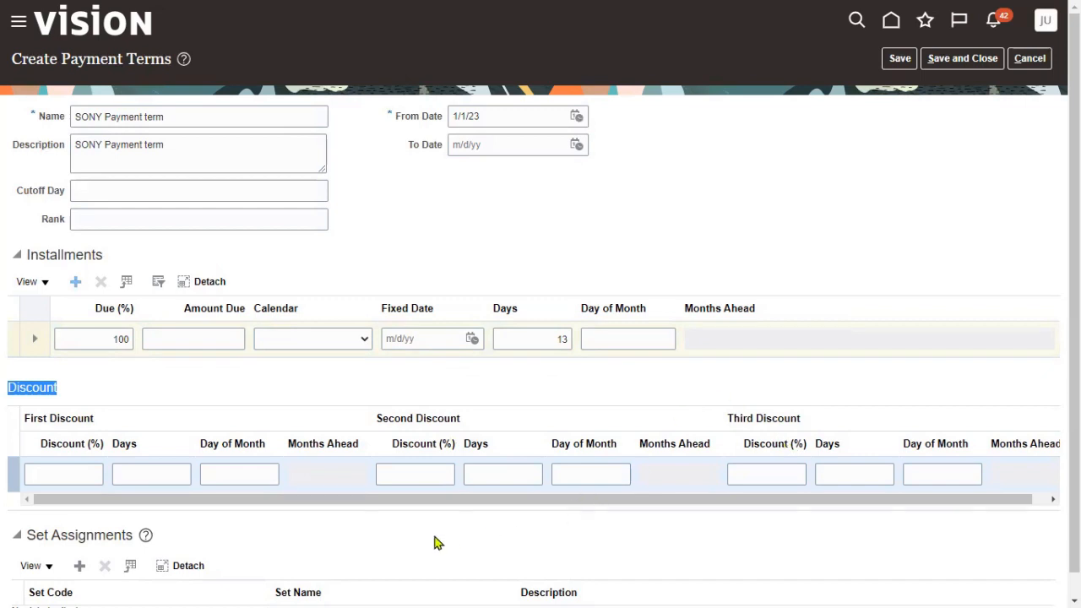
{"action": "scroll", "coordinate": [436, 532], "scroll_direction": "down", "scroll_amount": 1}
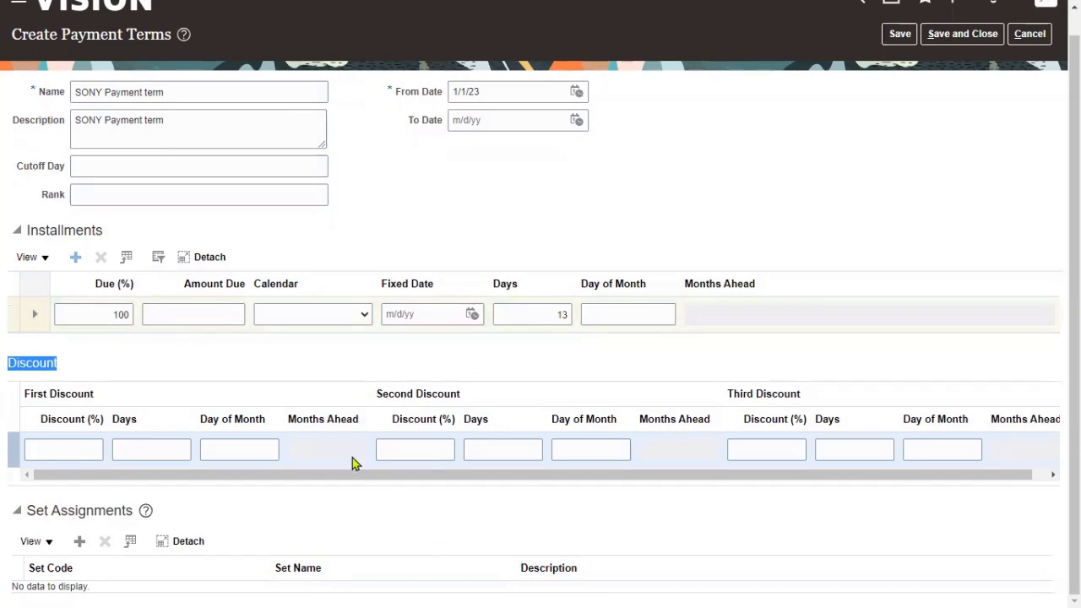
{"action": "scroll", "coordinate": [293, 172], "scroll_direction": "up", "scroll_amount": 1}
{"action": "left_click_drag", "start_coordinate": [186, 115], "coordinate": [73, 118]}
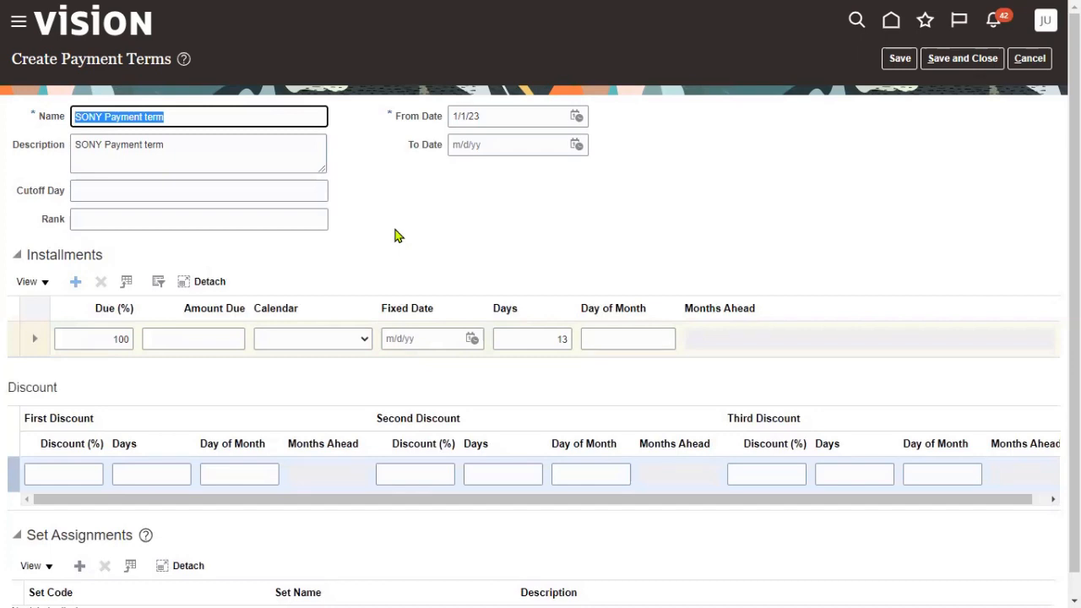
{"action": "scroll", "coordinate": [169, 535], "scroll_direction": "down", "scroll_amount": 1}
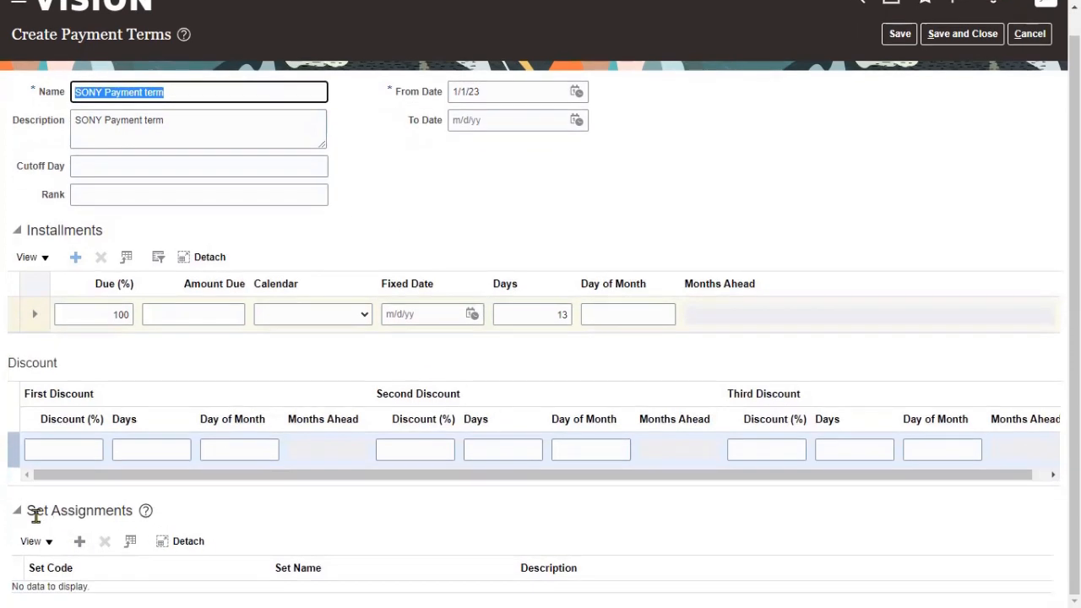
{"action": "left_click_drag", "start_coordinate": [31, 512], "coordinate": [53, 510]}
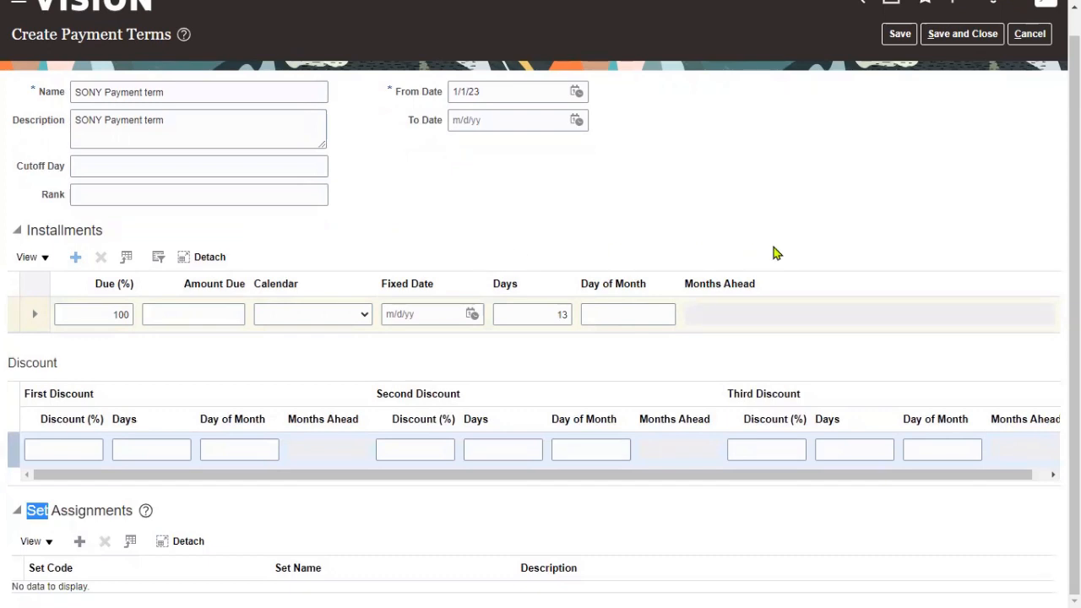
Switch to the Excel training workbook and examine the enterprise structure on the ESC sheet from EnterPrise-1 down to RDS.
{"action": "key", "text": "super"}
{"action": "left_click", "coordinate": [807, 589]}
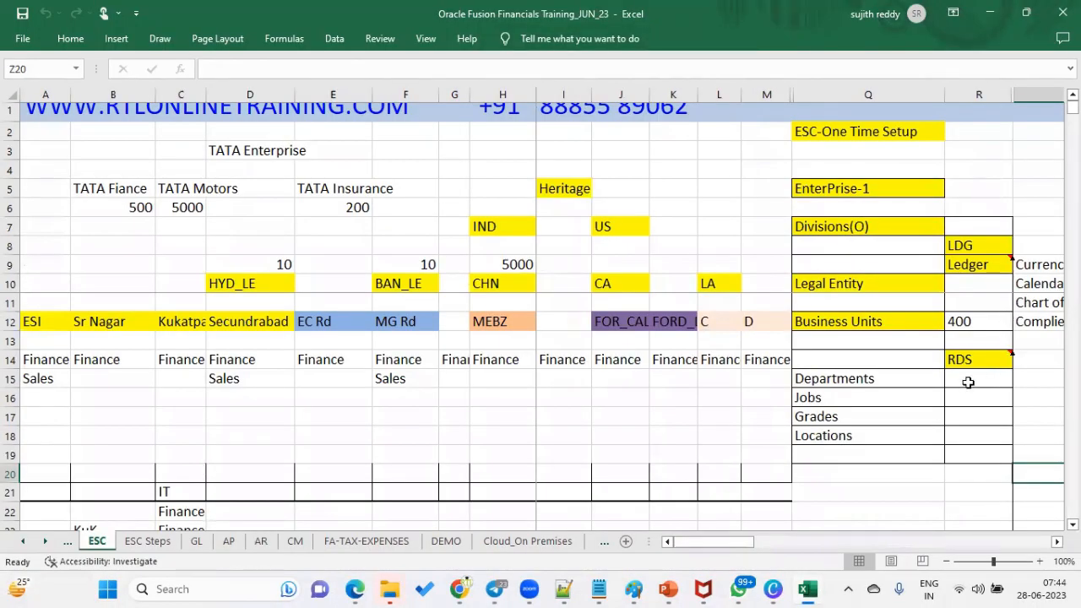
{"action": "left_click", "coordinate": [881, 192]}
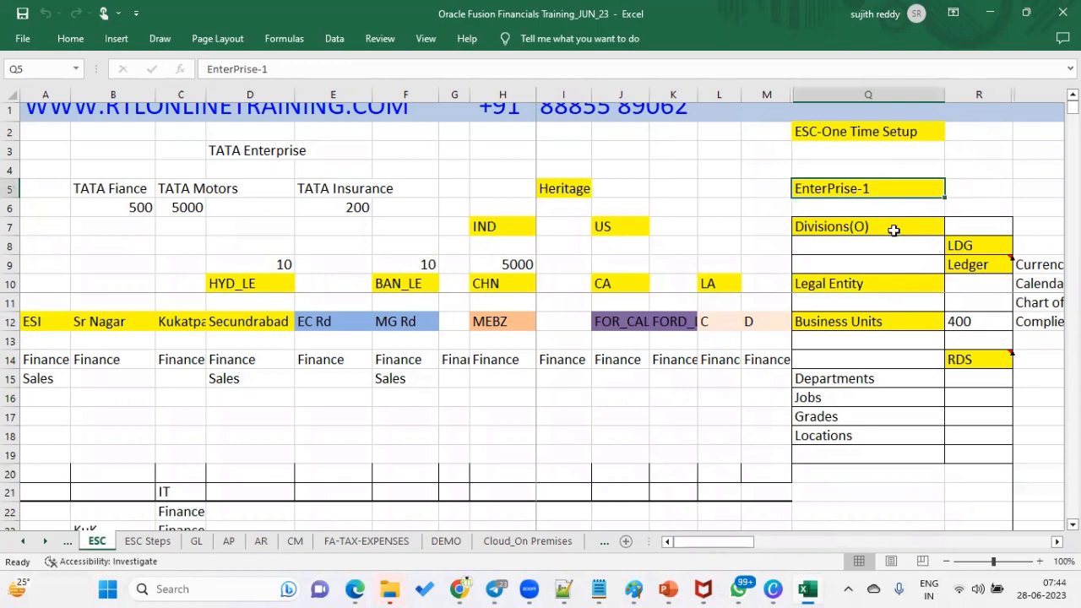
{"action": "left_click", "coordinate": [893, 229]}
{"action": "left_click", "coordinate": [962, 244]}
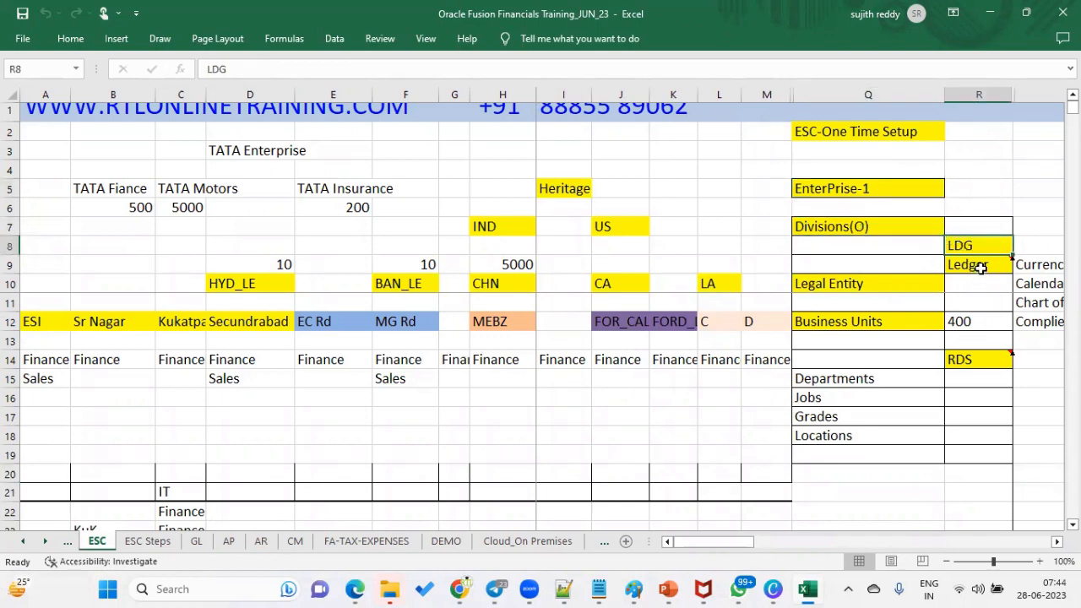
{"action": "left_click", "coordinate": [975, 267]}
{"action": "left_click", "coordinate": [908, 290]}
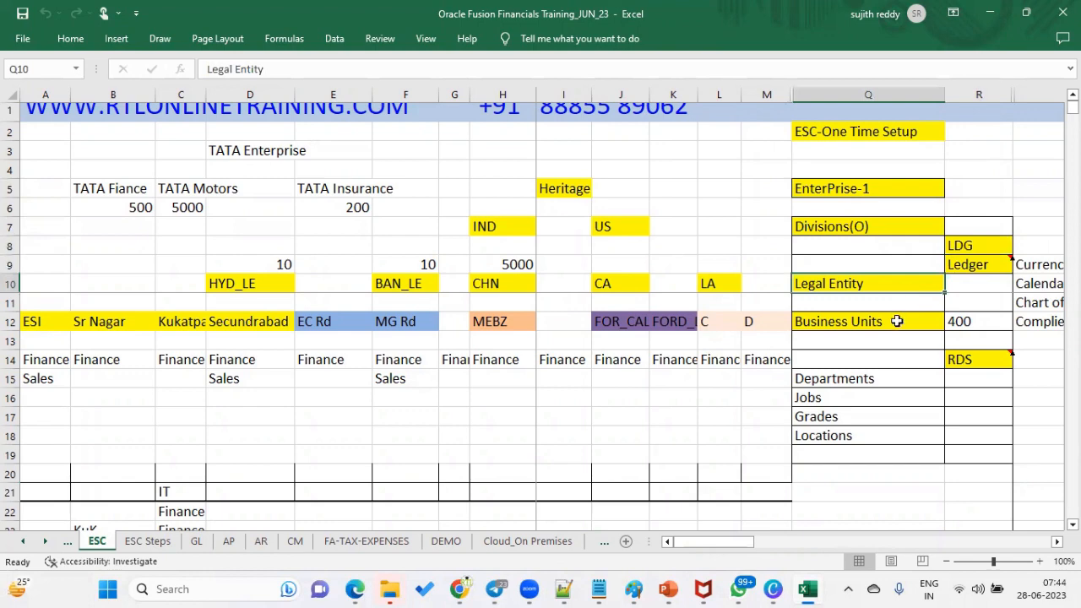
{"action": "left_click", "coordinate": [897, 321]}
{"action": "left_click", "coordinate": [967, 361]}
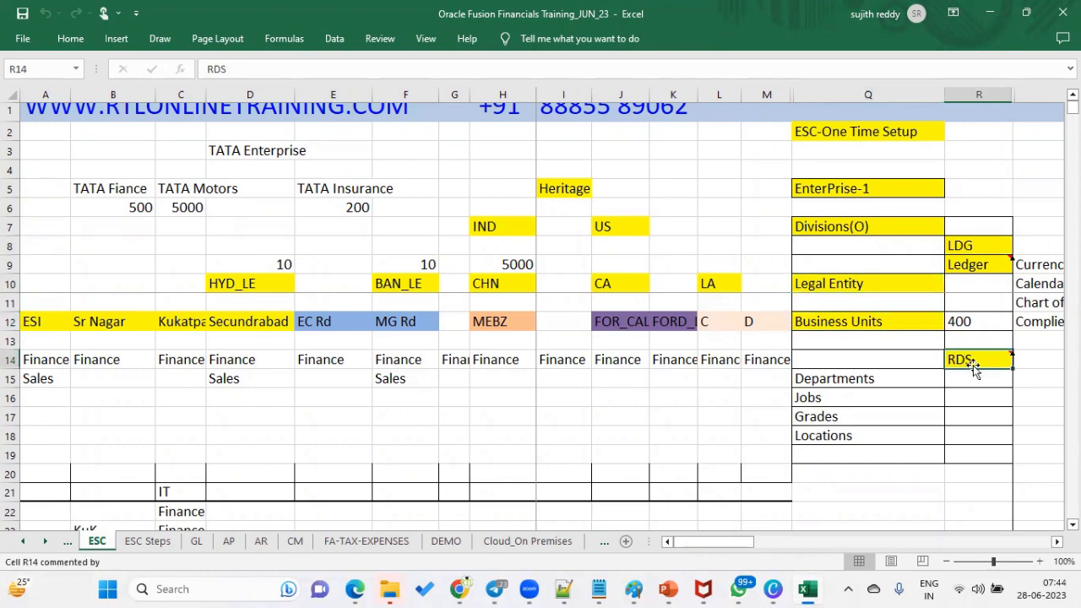
Examine how Business Units relate to RDS in the ESC sheet's one-time setup hierarchy.
{"action": "left_click", "coordinate": [917, 322]}
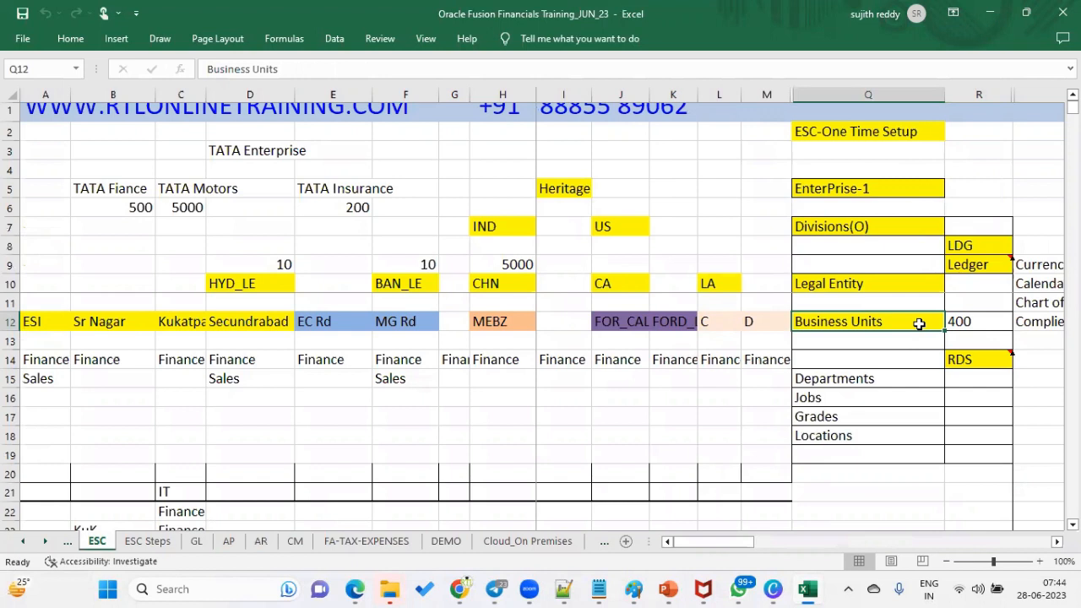
{"action": "left_click", "coordinate": [964, 363]}
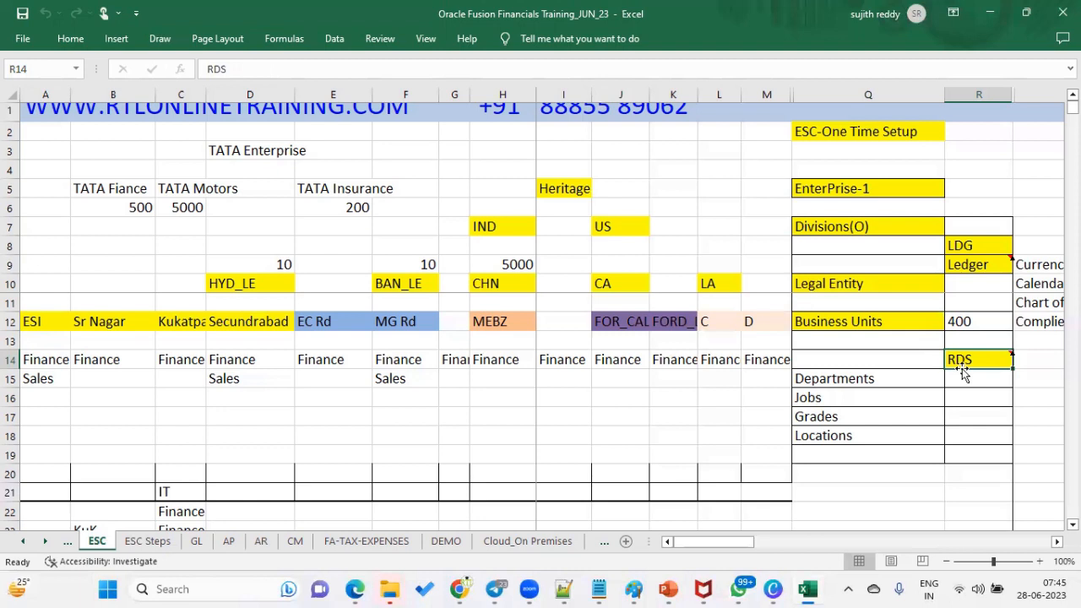
{"action": "left_click", "coordinate": [917, 326]}
{"action": "left_click", "coordinate": [970, 365]}
{"action": "left_click", "coordinate": [908, 321]}
{"action": "left_click", "coordinate": [975, 360]}
{"action": "left_click", "coordinate": [883, 323]}
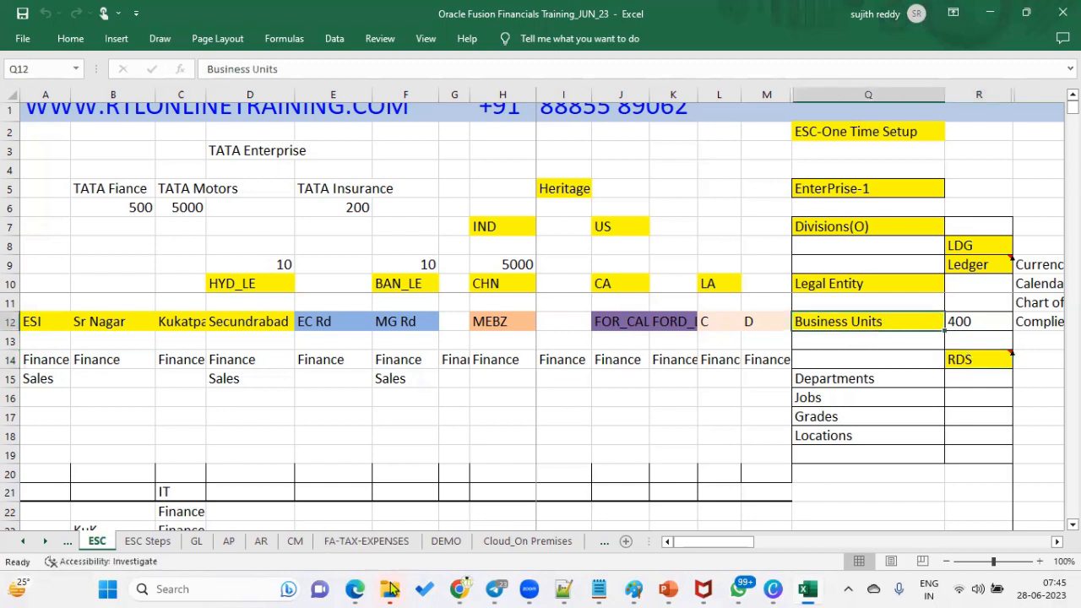
Switch back to the Create Payment Terms page in the browser and review the payment term's name.
{"action": "mouse_move", "coordinate": [460, 587]}
{"action": "left_click", "coordinate": [338, 530]}
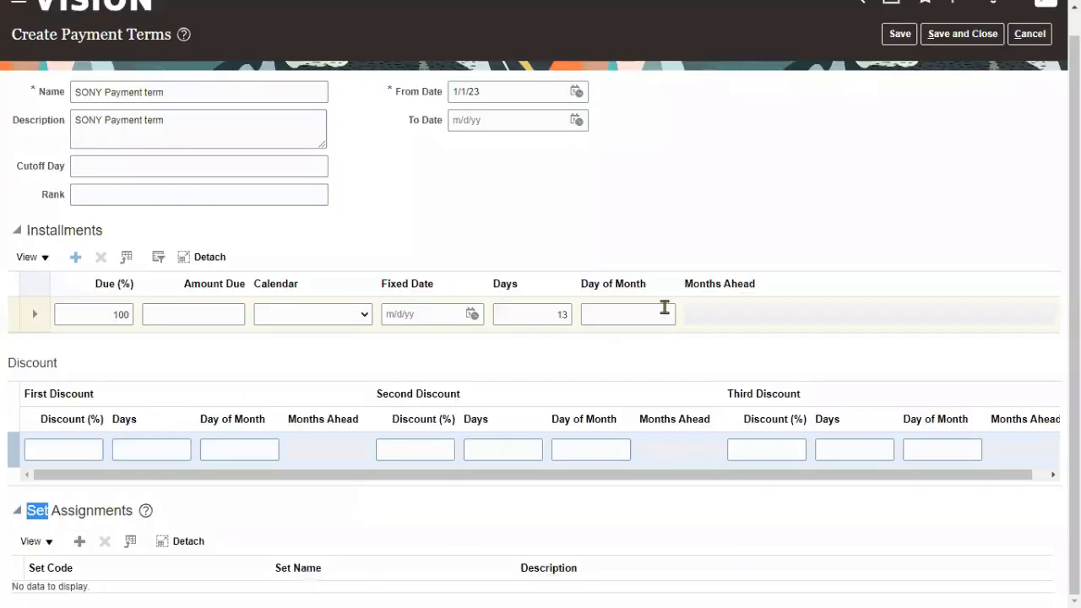
{"action": "scroll", "coordinate": [174, 171], "scroll_direction": "up", "scroll_amount": 1}
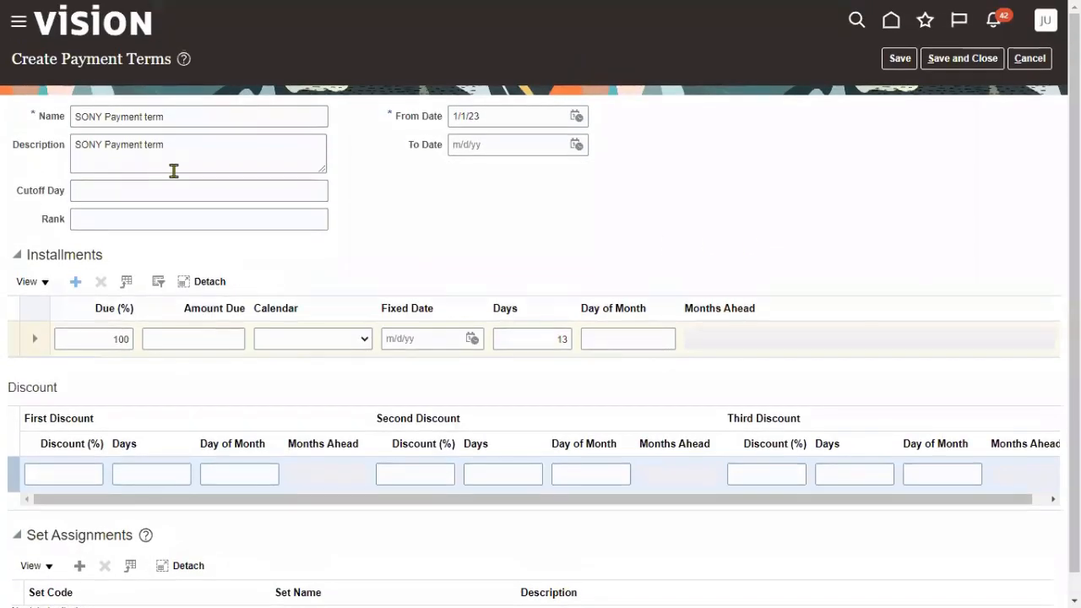
{"action": "left_click_drag", "start_coordinate": [183, 116], "coordinate": [68, 116]}
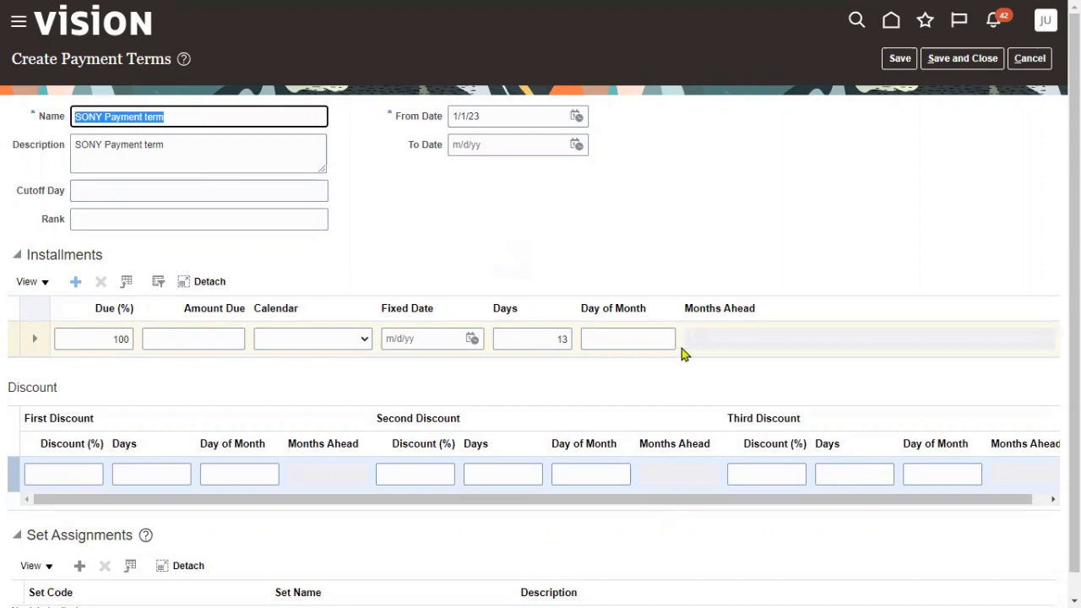
Switch to Notepad++ and replace the whole note with the line "1.Create new RDS".
{"action": "key", "text": "super"}
{"action": "left_click", "coordinate": [577, 589]}
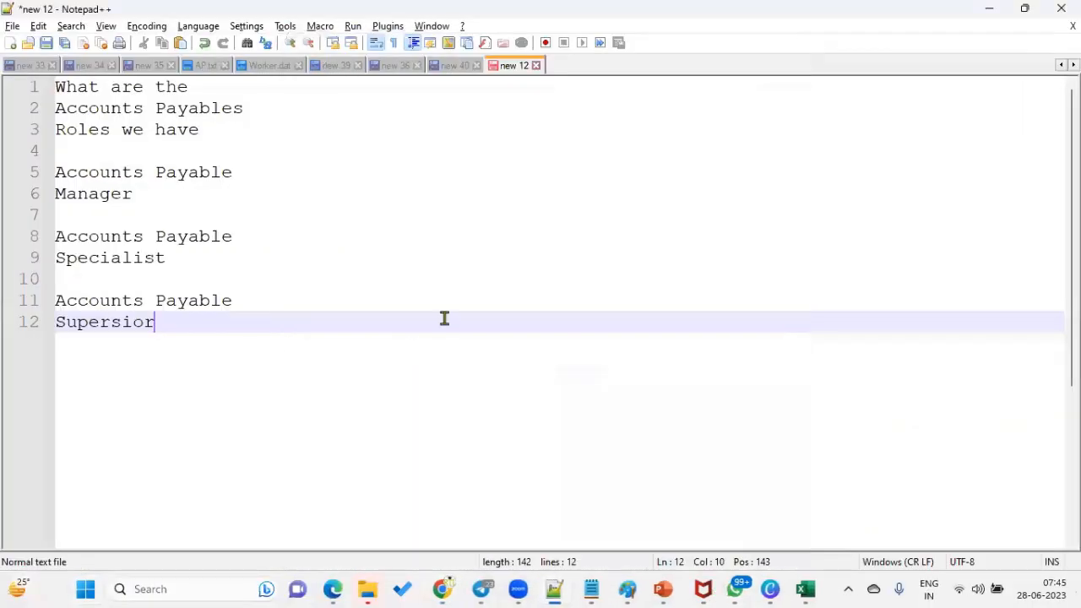
{"action": "key", "text": "ctrl+a"}
{"action": "type", "text": "1."}
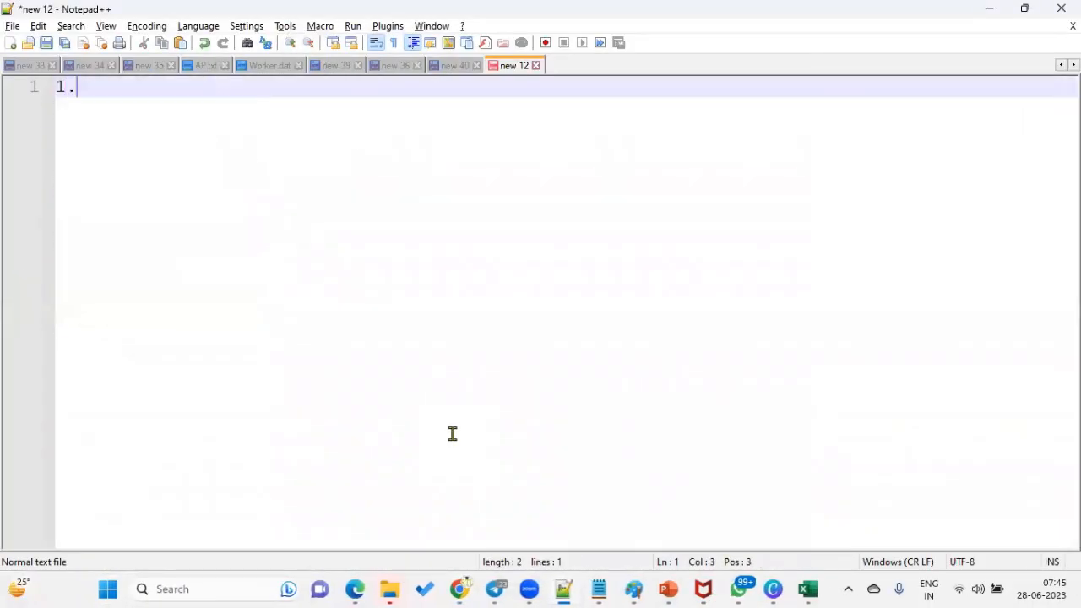
{"action": "type", "text": "Create "}
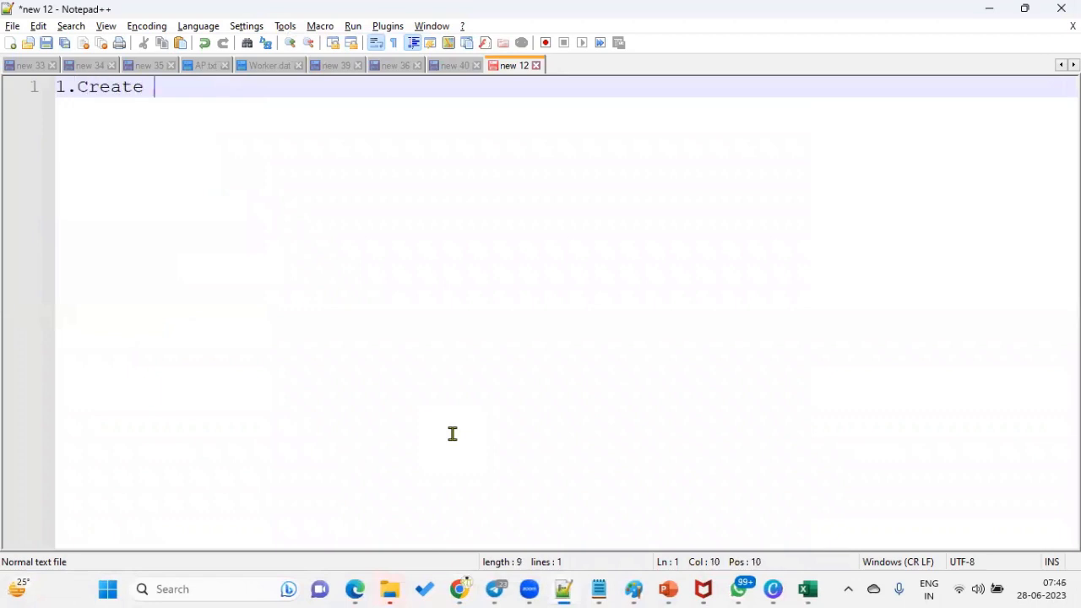
{"action": "type", "text": "new RDS"}
{"action": "key", "text": "Return"}
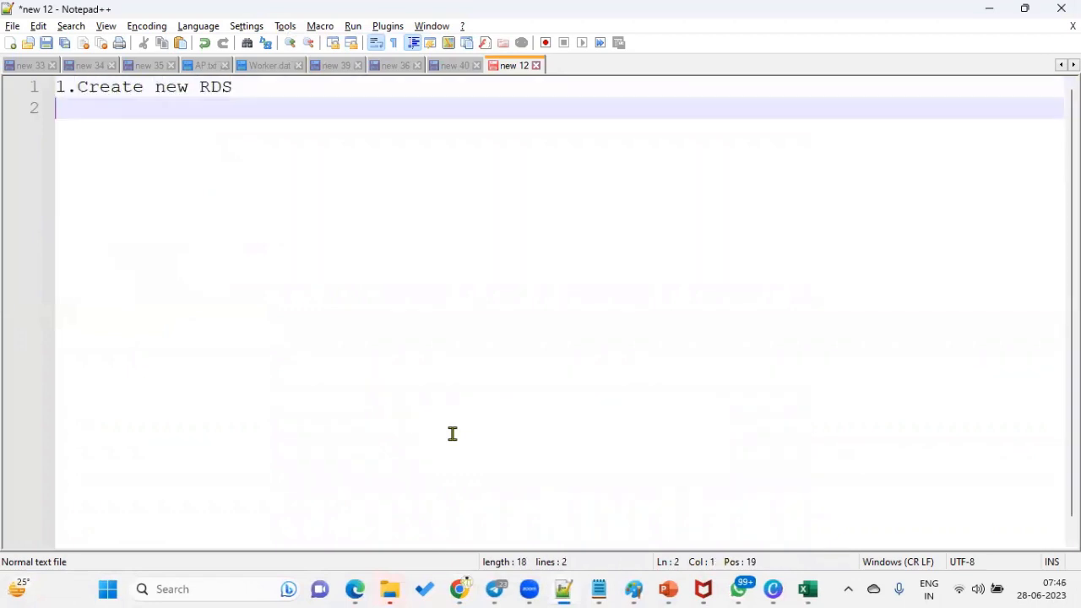
Add the second line "2.Create Payment Term => Assign to RDS" to the note.
{"action": "type", "text": "2.Creat"}
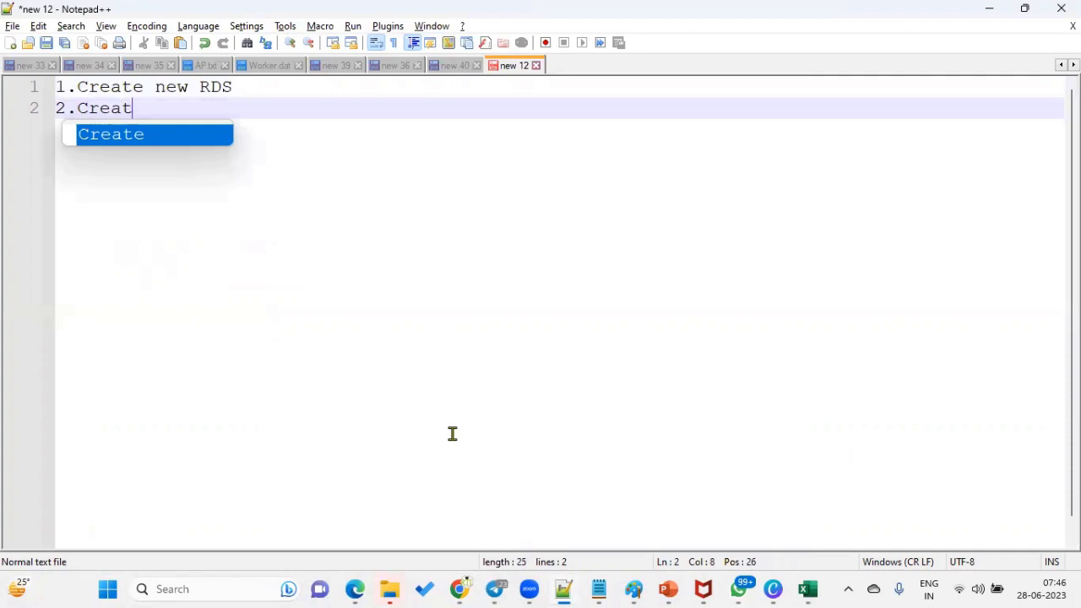
{"action": "type", "text": "e Payment T"}
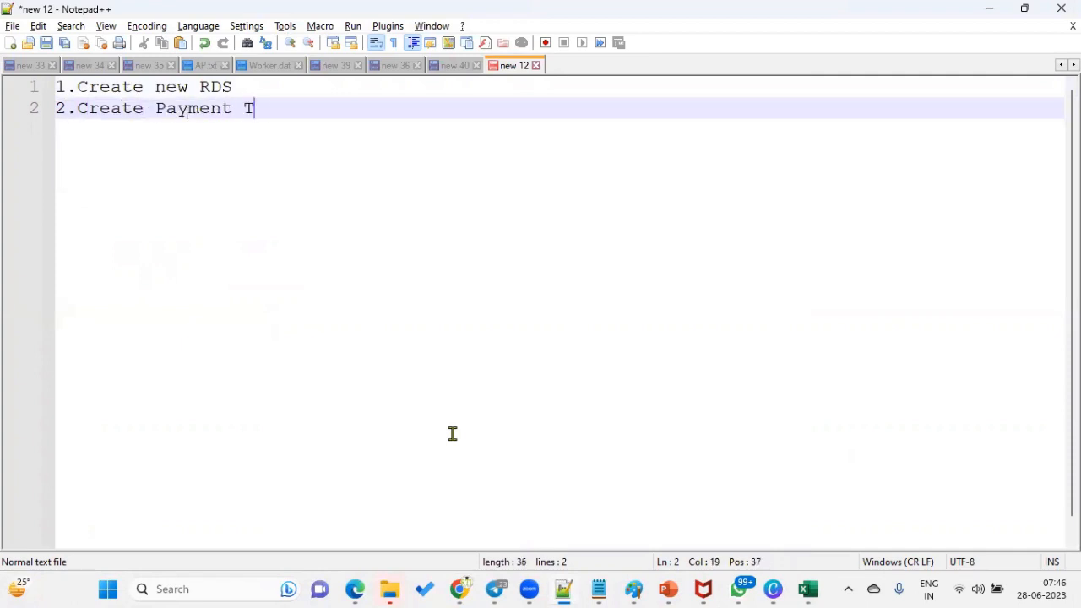
{"action": "type", "text": "erm a"}
{"action": "key", "text": "BackSpace"}
{"action": "type", "text": "=> Assign"}
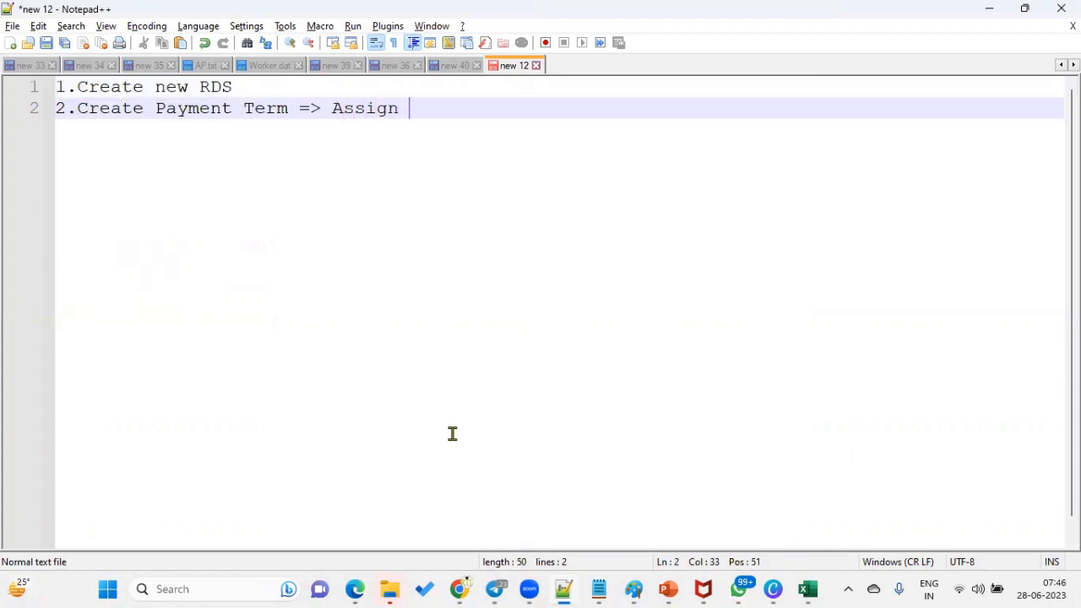
{"action": "type", "text": " to RDS"}
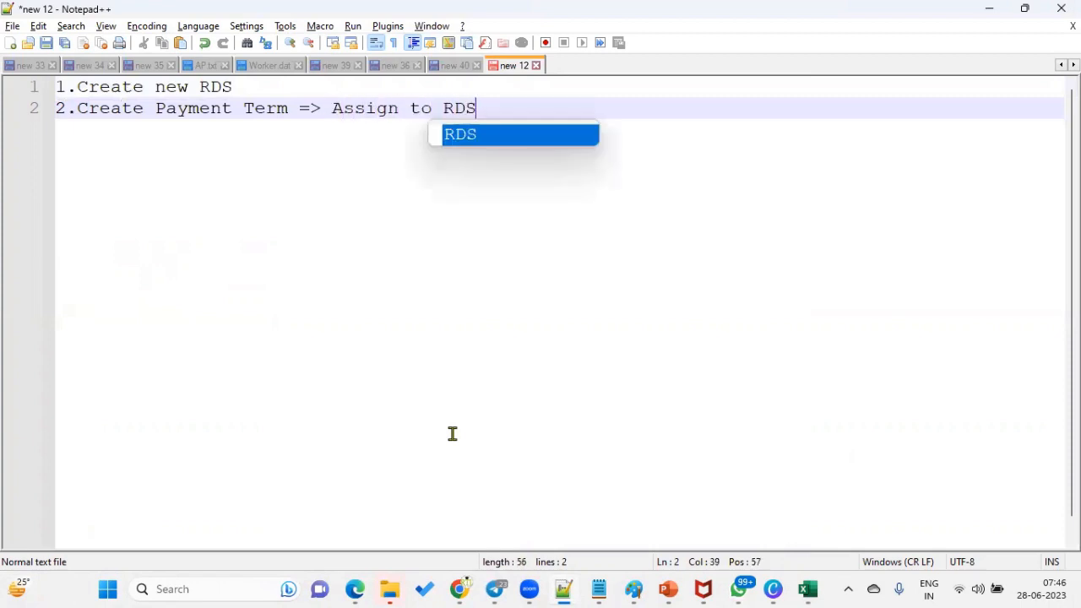
{"action": "key", "text": "Escape"}
{"action": "key", "text": "Return"}
Add the third line "3.Assign this RDS => BU" to the note.
{"action": "type", "text": "3"}
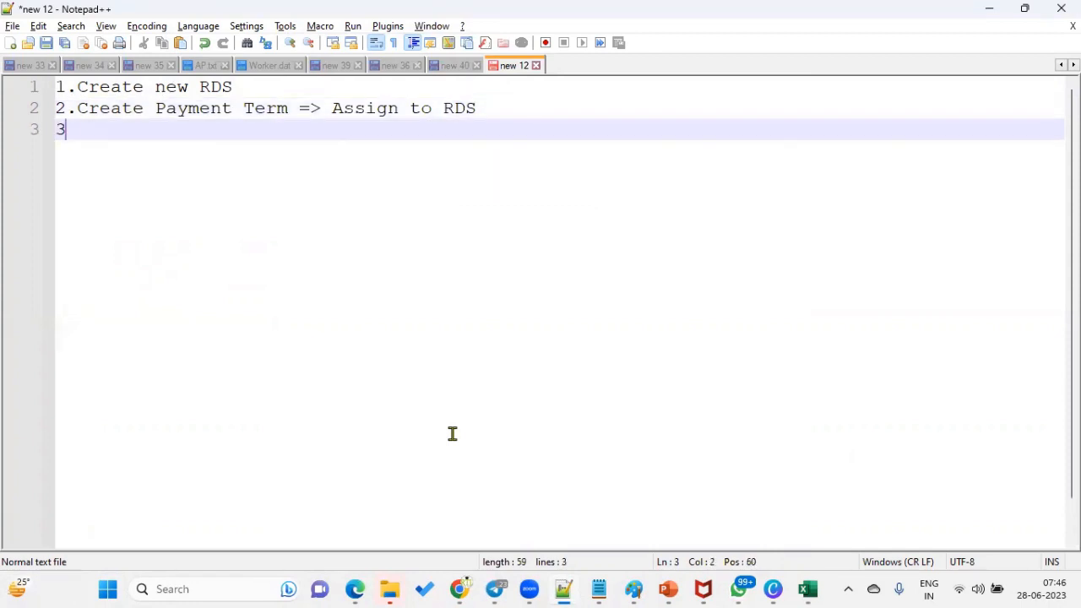
{"action": "type", "text": ".Assign "}
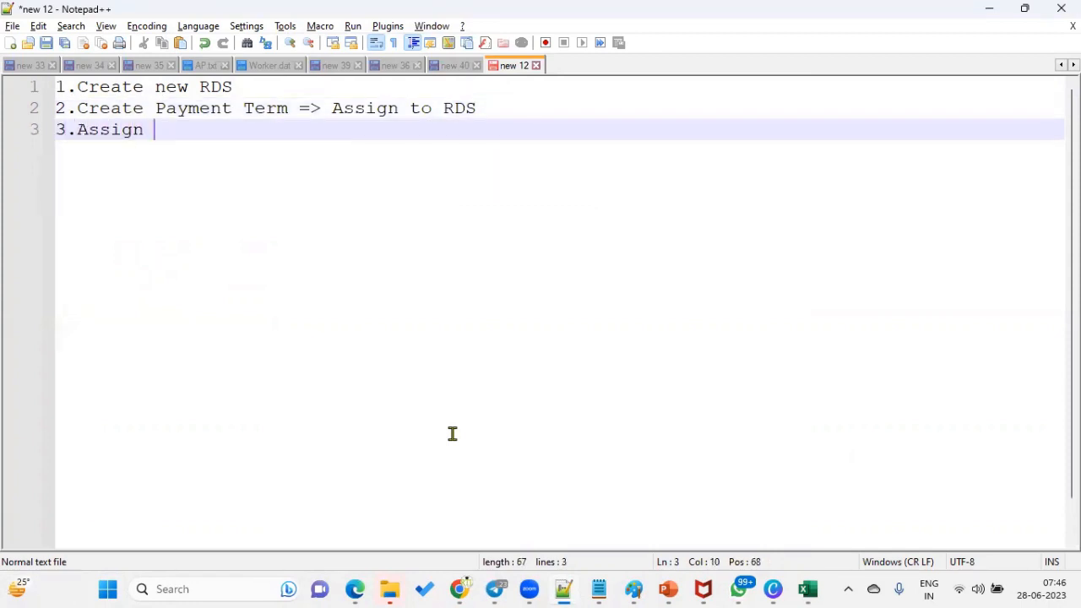
{"action": "type", "text": "this RD"}
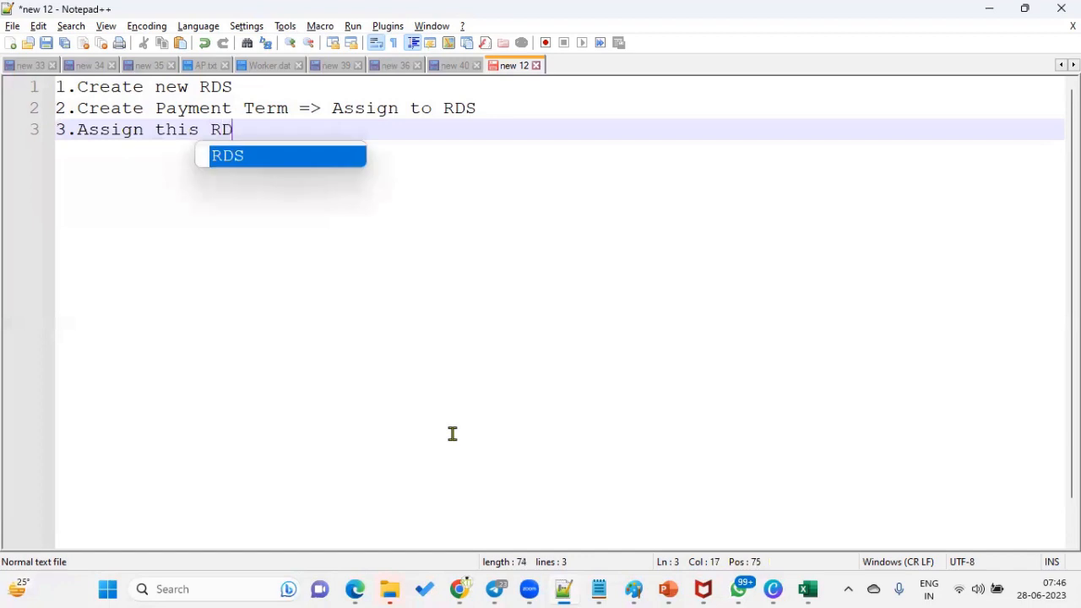
{"action": "type", "text": "S => "}
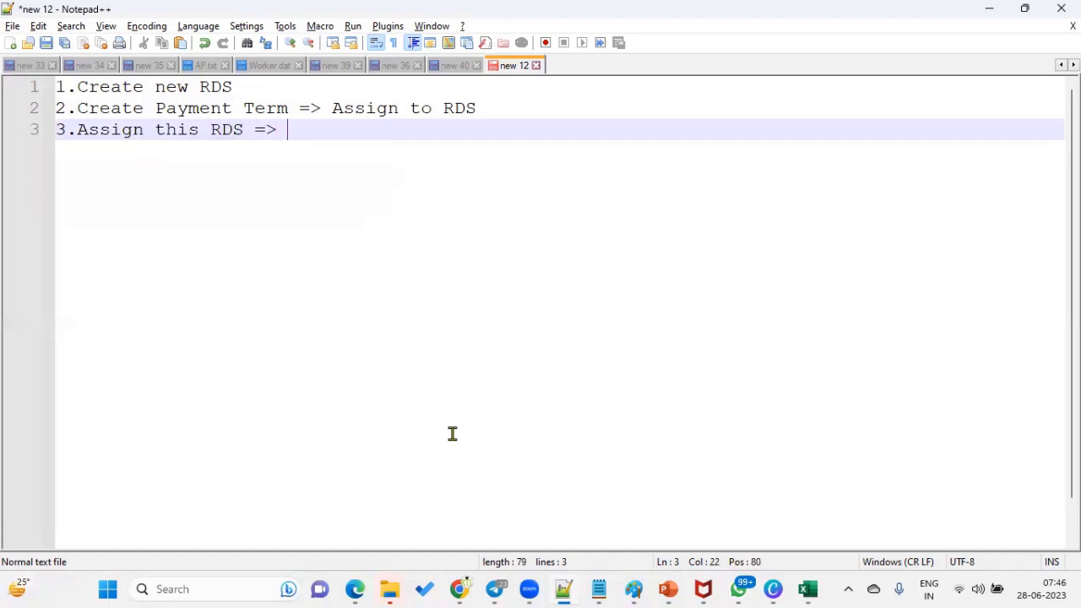
{"action": "type", "text": "BU"}
{"action": "key", "text": "Return"}
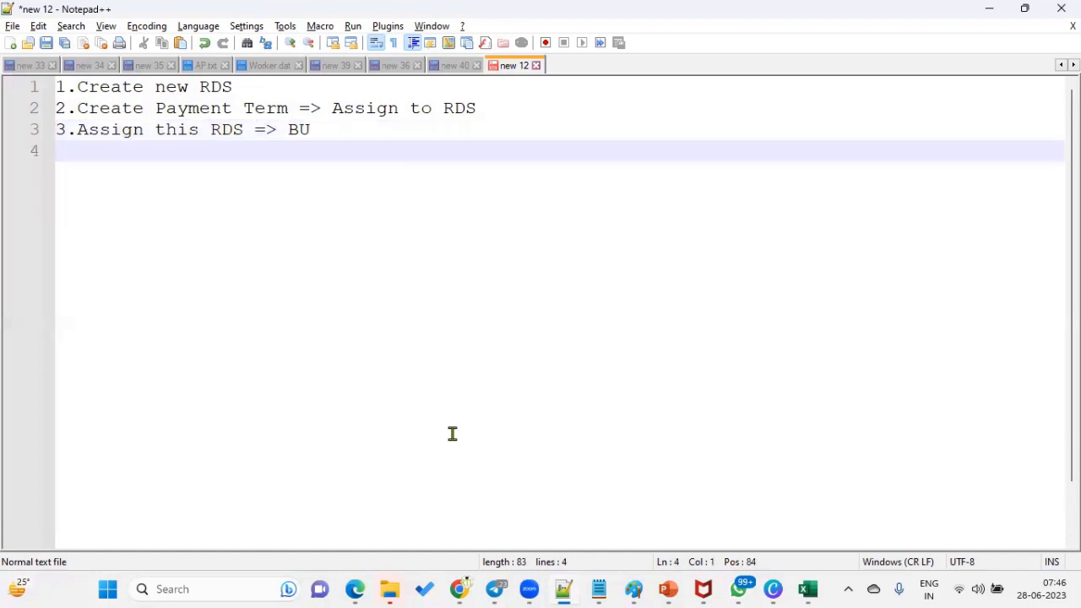
Write "4.Create Invoice check the Payment Term" as the fourth line of the note.
{"action": "type", "text": "4.Create"}
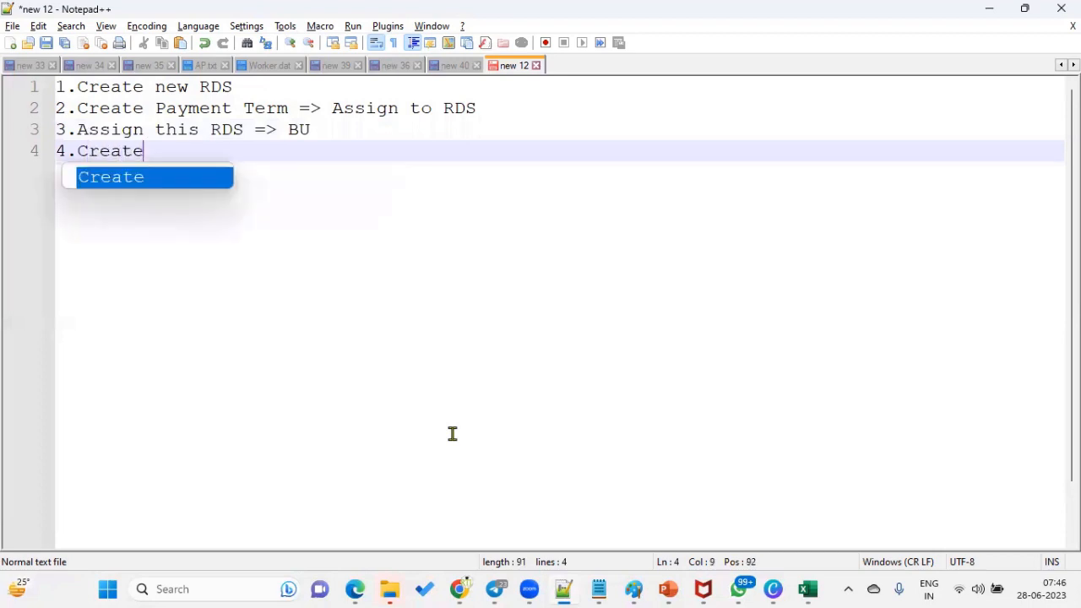
{"action": "type", "text": " Invoice "}
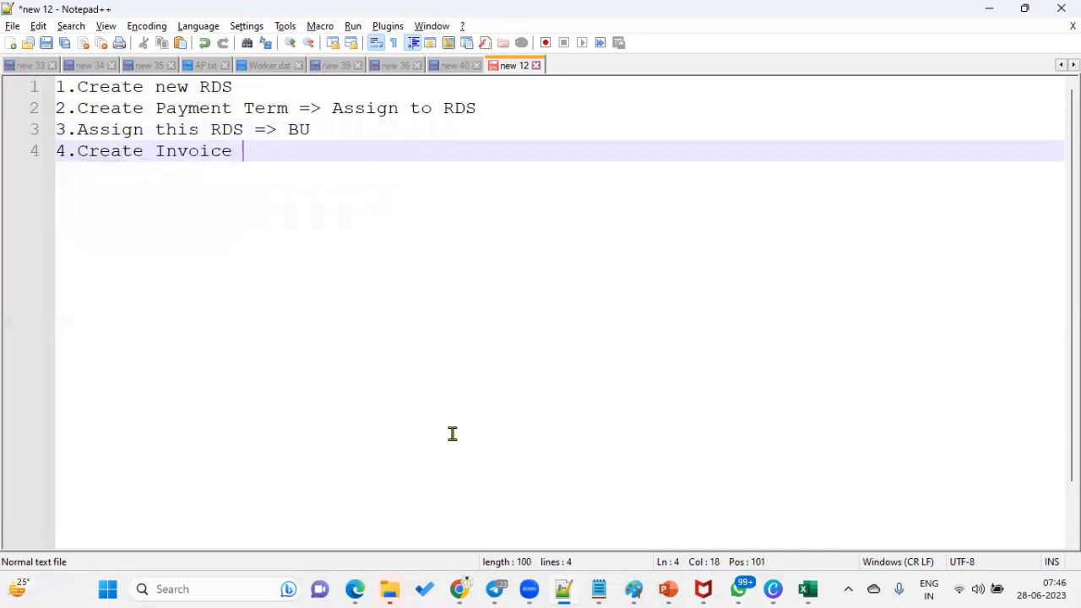
{"action": "type", "text": "check the "}
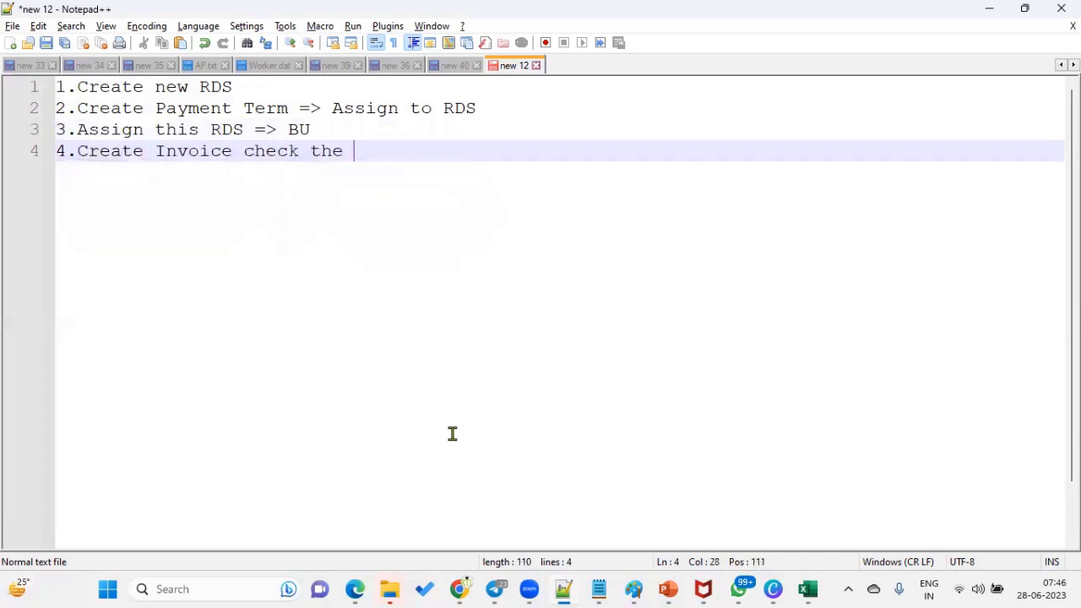
{"action": "type", "text": "Payment Term"}
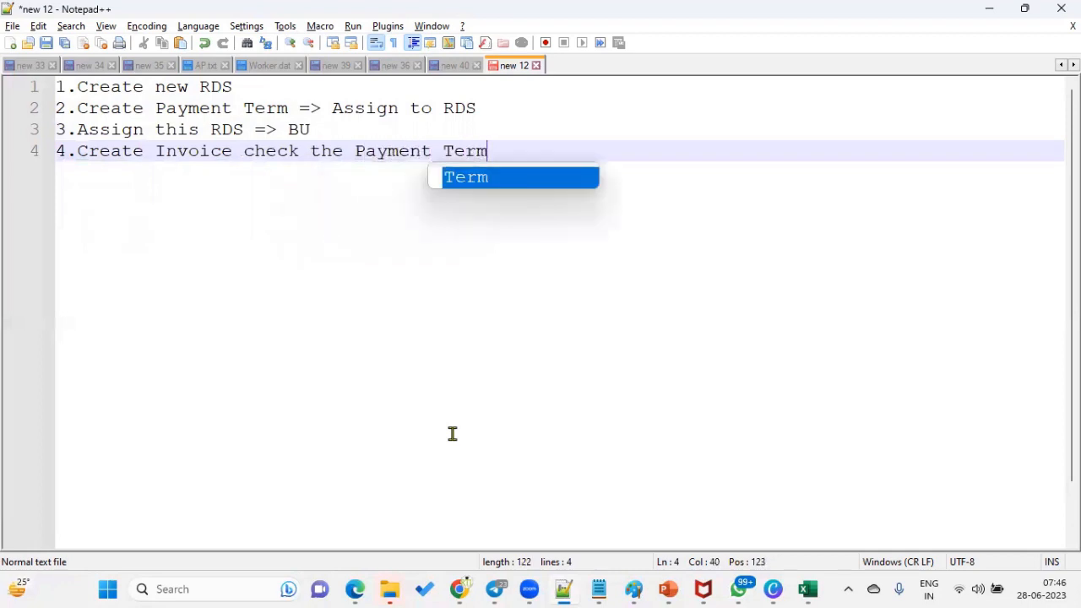
Add a blank line at the end of the note and switch to the Manage Payment Terms window in Chrome.
{"action": "key", "text": "Return"}
{"action": "key", "text": "Return"}
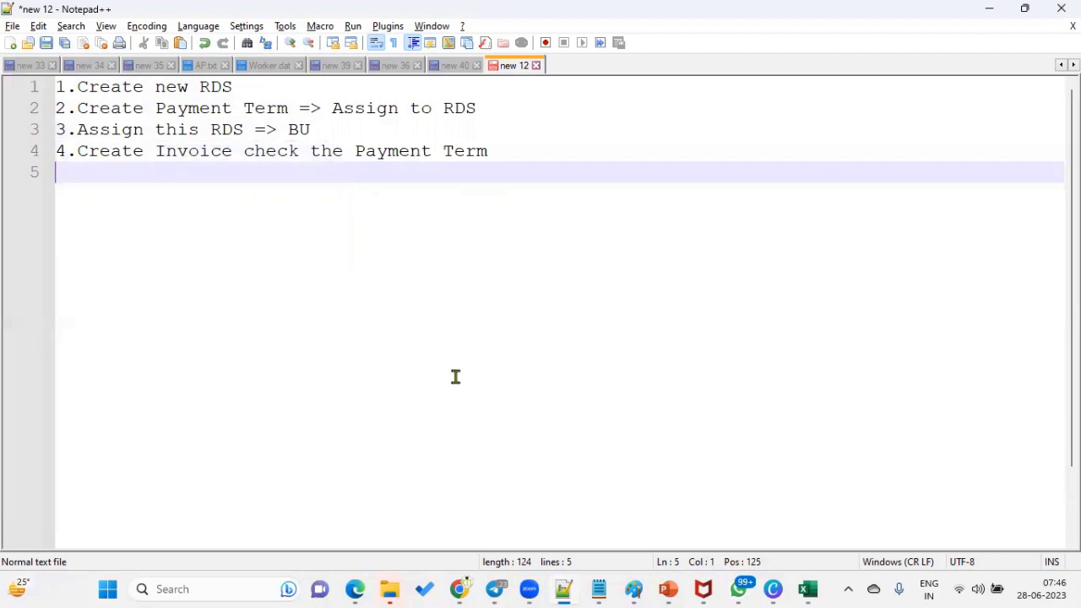
{"action": "mouse_move", "coordinate": [460, 589]}
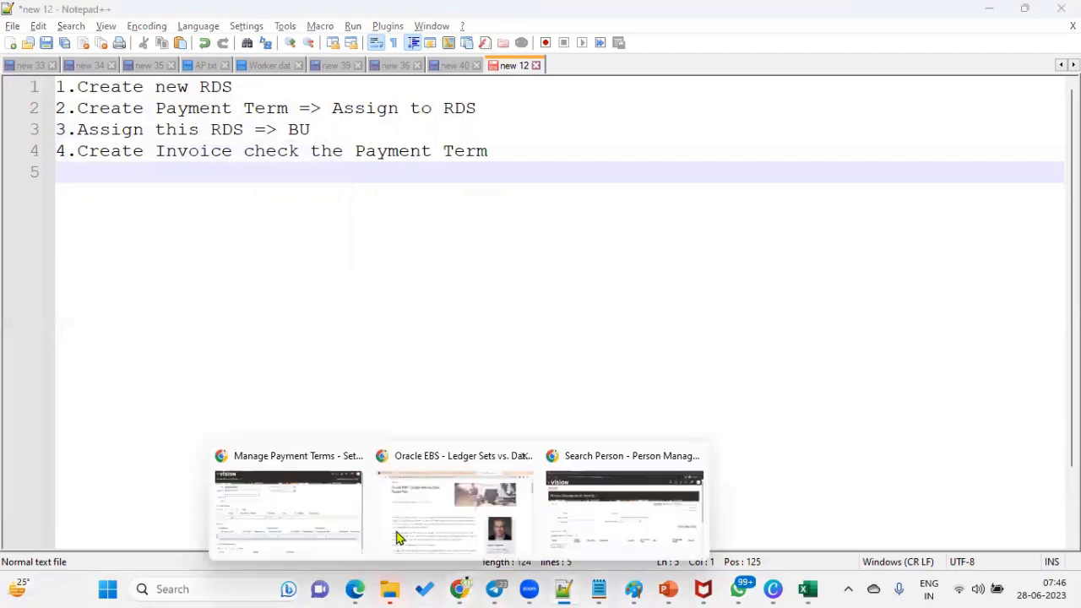
{"action": "left_click", "coordinate": [333, 524]}
{"action": "scroll", "coordinate": [339, 410], "scroll_direction": "down", "scroll_amount": 1}
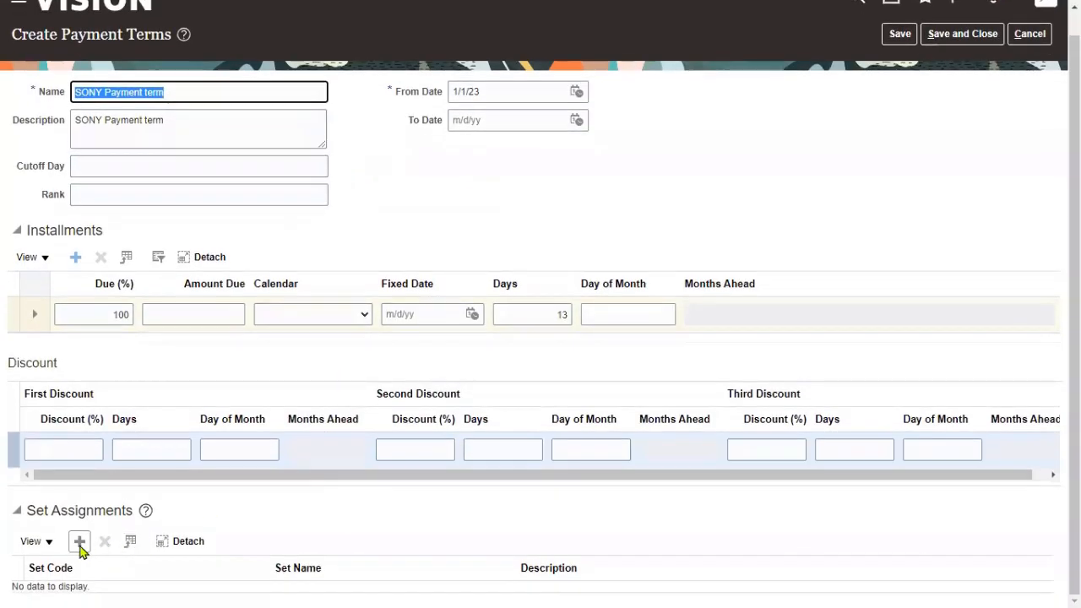
{"action": "left_click", "coordinate": [78, 543]}
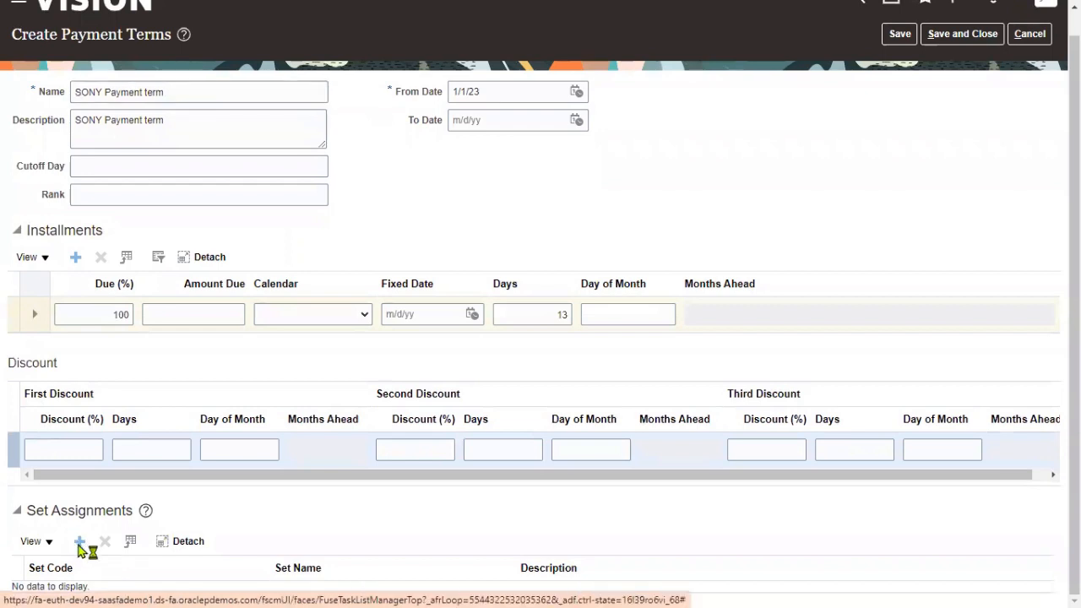
{"action": "left_click", "coordinate": [127, 589]}
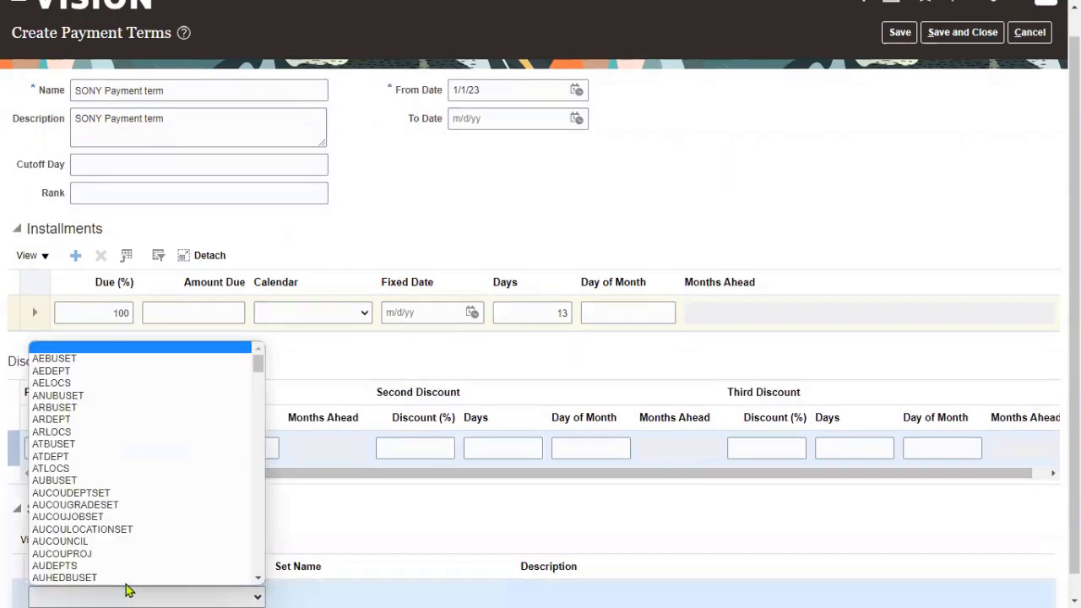
{"action": "left_click_drag", "start_coordinate": [258, 372], "coordinate": [261, 406]}
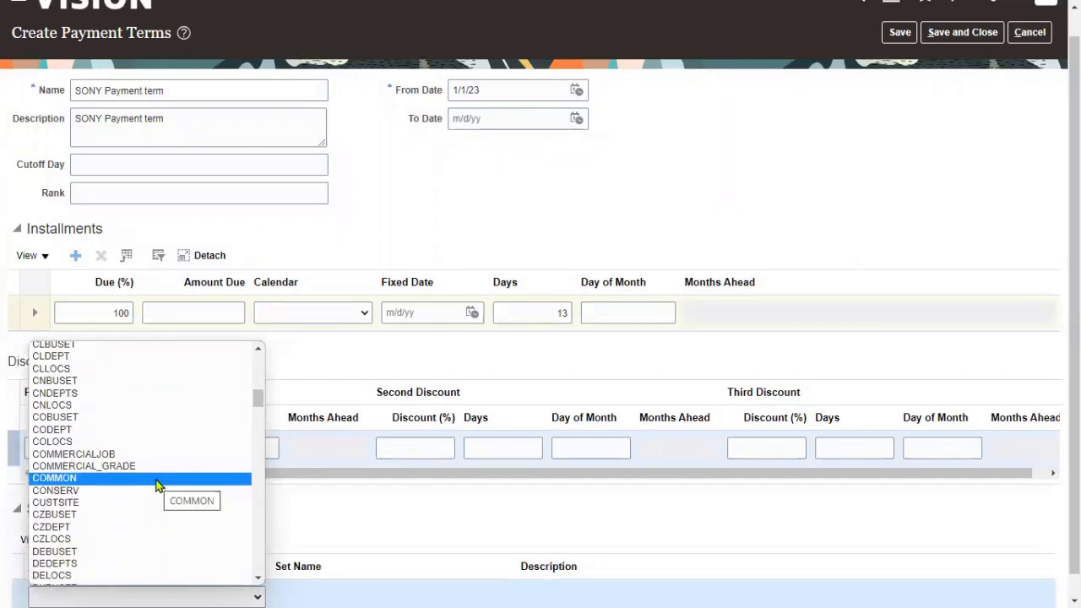
{"action": "left_click", "coordinate": [366, 524]}
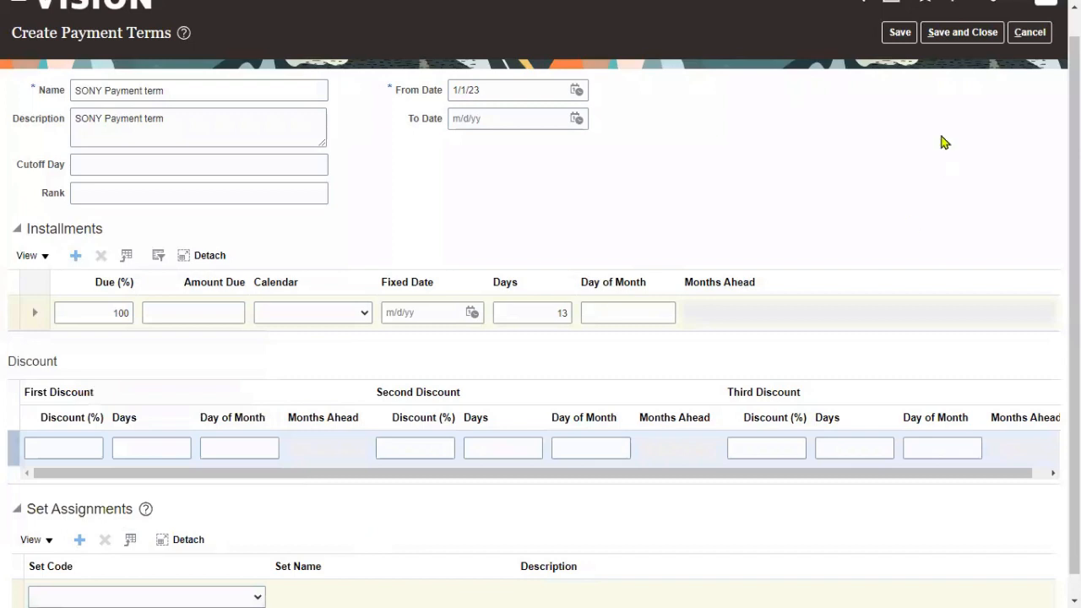
Cancel the unsaved SONY payment term and leave the payment terms list, returning to the Financials setup page.
{"action": "scroll", "coordinate": [963, 127], "scroll_direction": "up", "scroll_amount": 1}
{"action": "left_click", "coordinate": [1030, 59]}
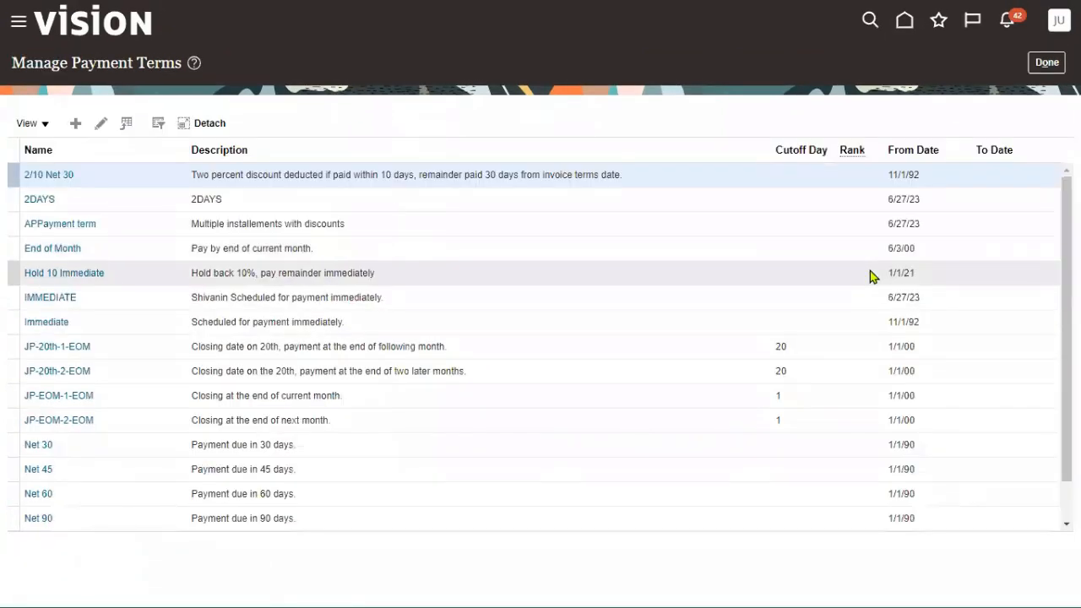
{"action": "left_click", "coordinate": [1044, 68]}
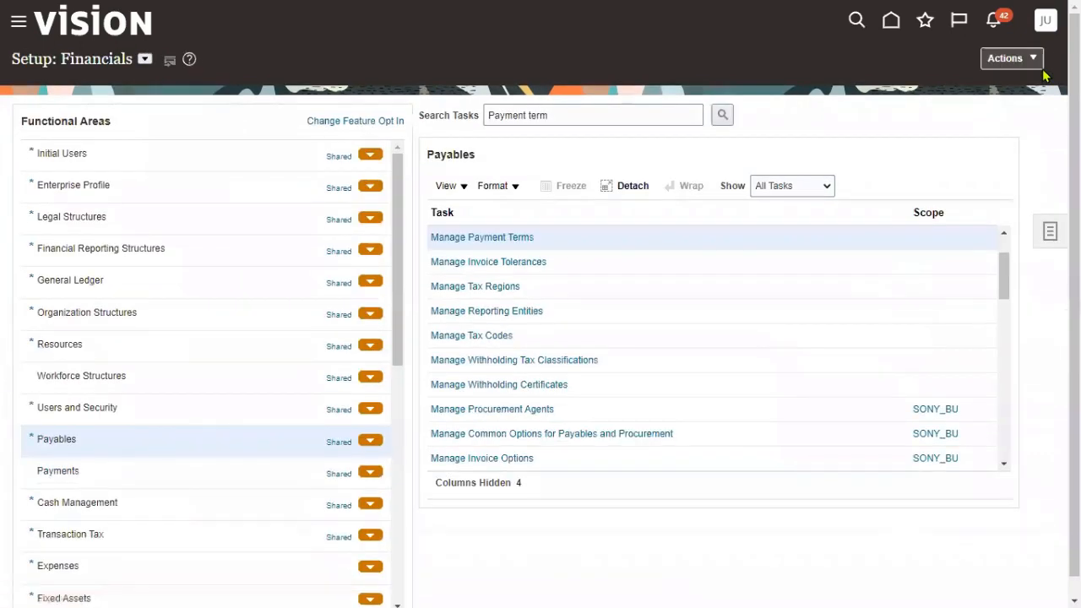
Search the setup tasks for "reference data set" and open Manage Reference Data Sets under Enterprise Profile.
{"action": "triple_click", "coordinate": [584, 117]}
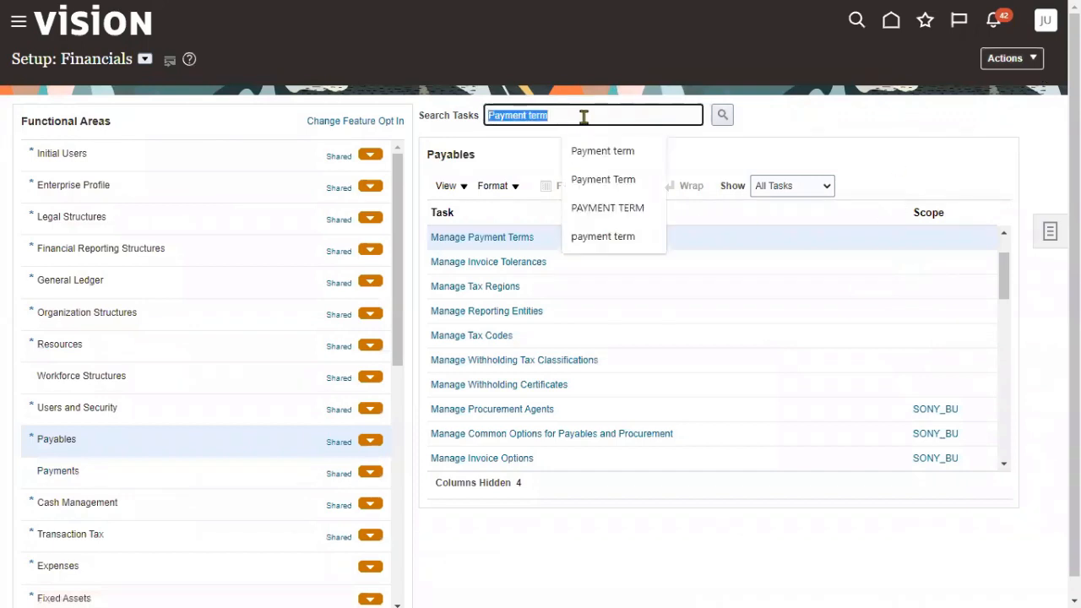
{"action": "type", "text": "reference data set"}
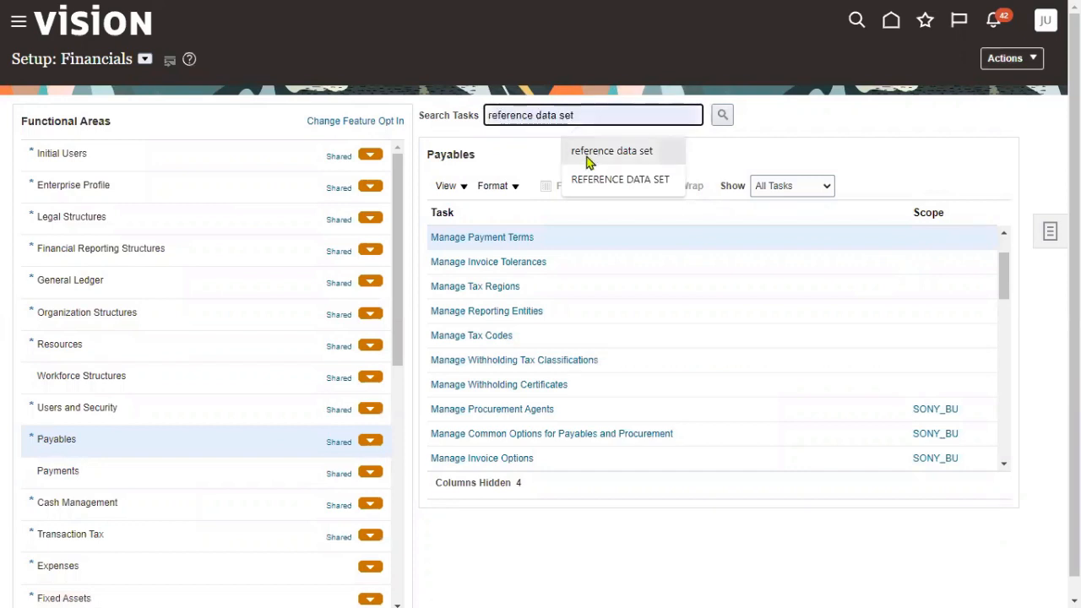
{"action": "left_click", "coordinate": [591, 153]}
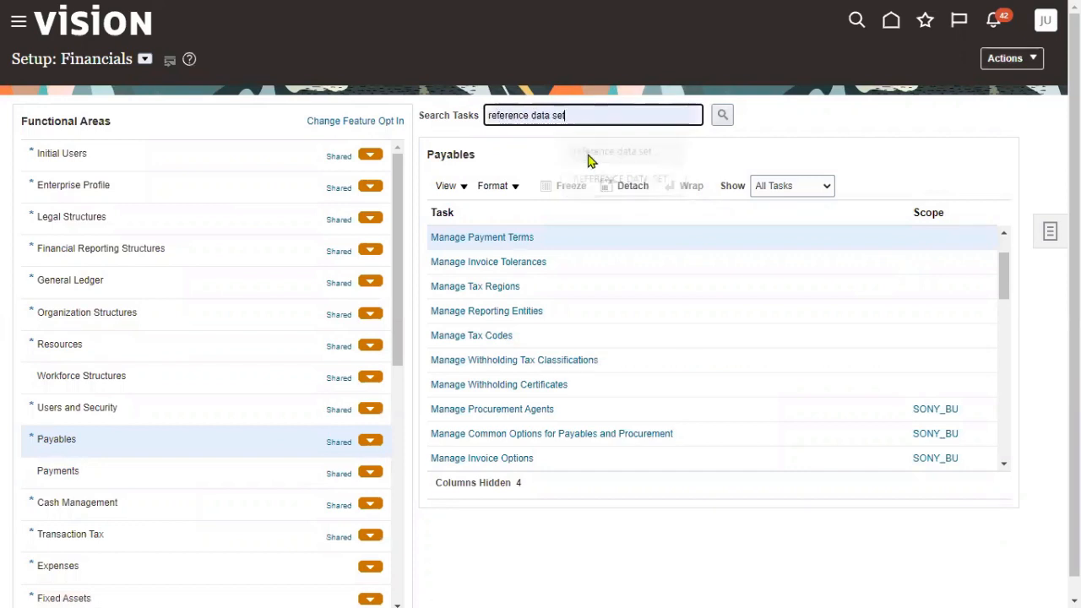
{"action": "left_click", "coordinate": [720, 118]}
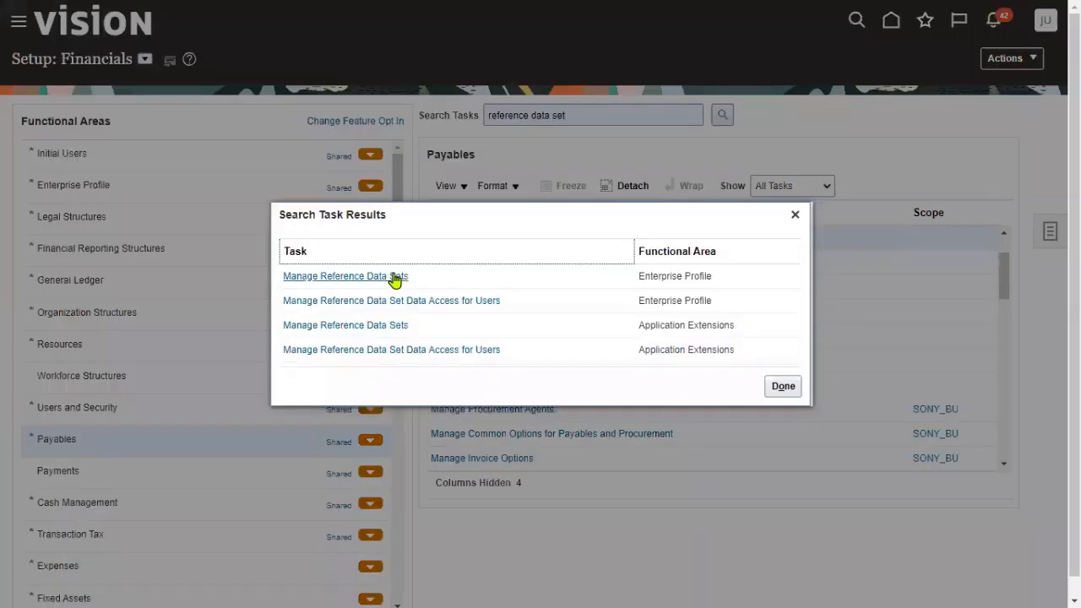
{"action": "left_click", "coordinate": [394, 276]}
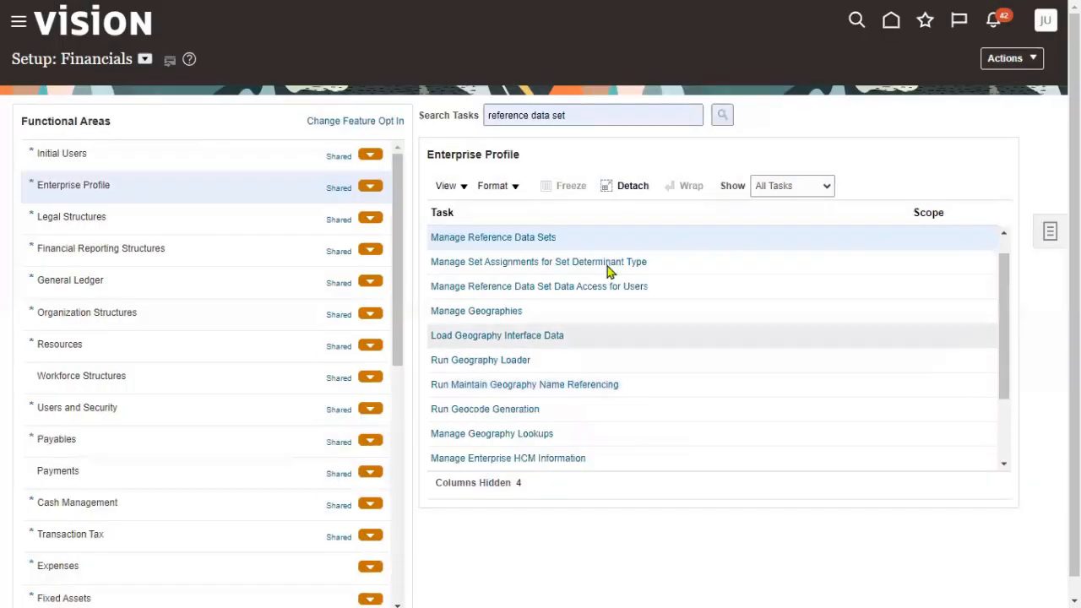
{"action": "left_click", "coordinate": [553, 239]}
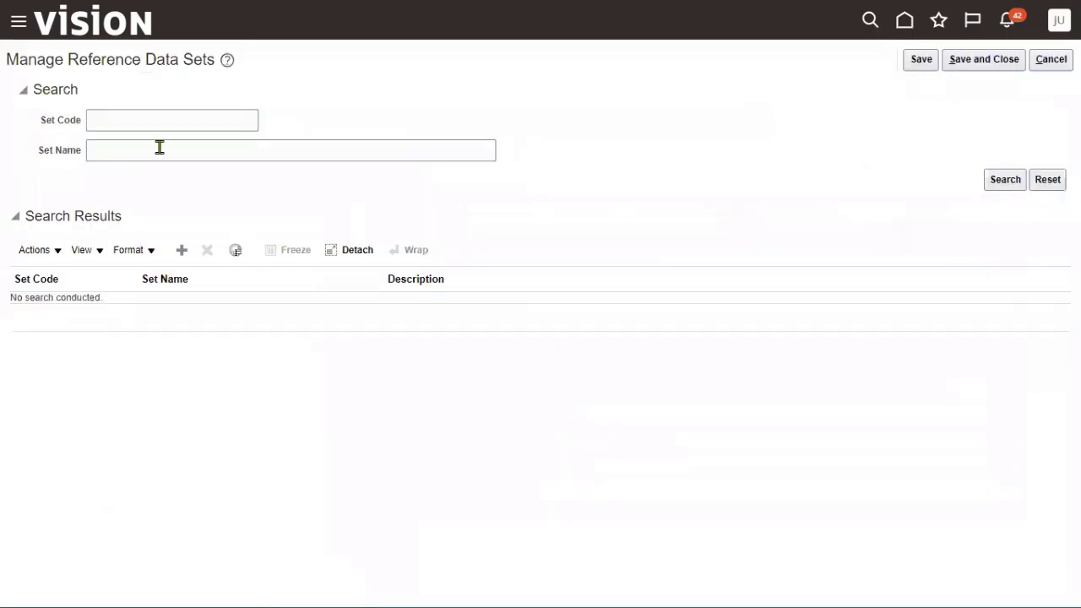
List all existing reference data sets without any search criteria and review their codes and names.
{"action": "left_click", "coordinate": [1007, 180]}
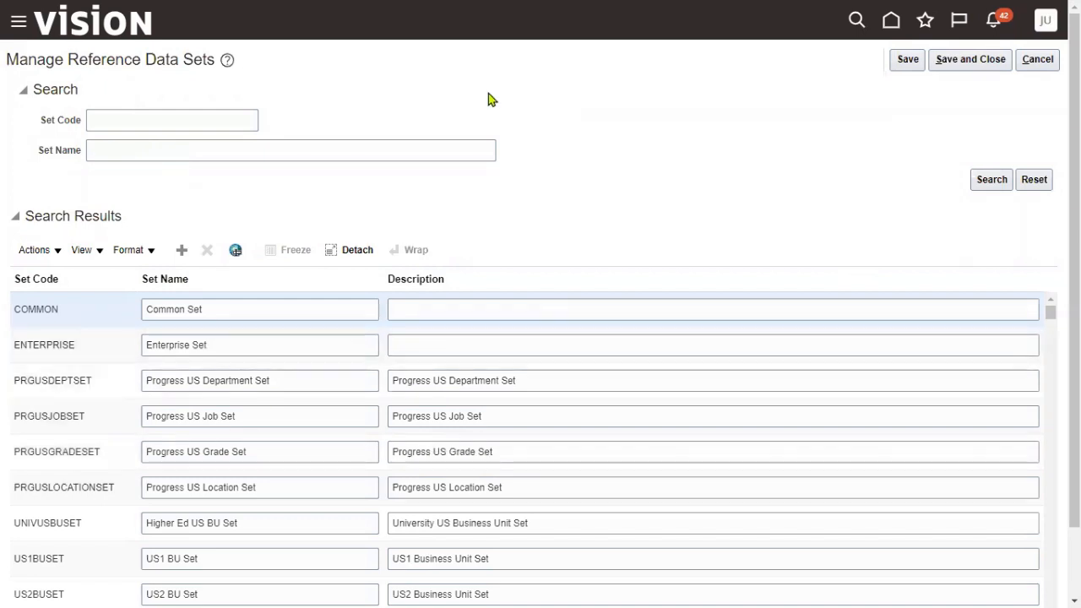
{"action": "mouse_move", "coordinate": [7, 286]}
{"action": "left_mouse_down"}
{"action": "mouse_move", "coordinate": [74, 341]}
{"action": "mouse_move", "coordinate": [186, 361]}
{"action": "mouse_move", "coordinate": [274, 357]}
{"action": "left_mouse_up"}
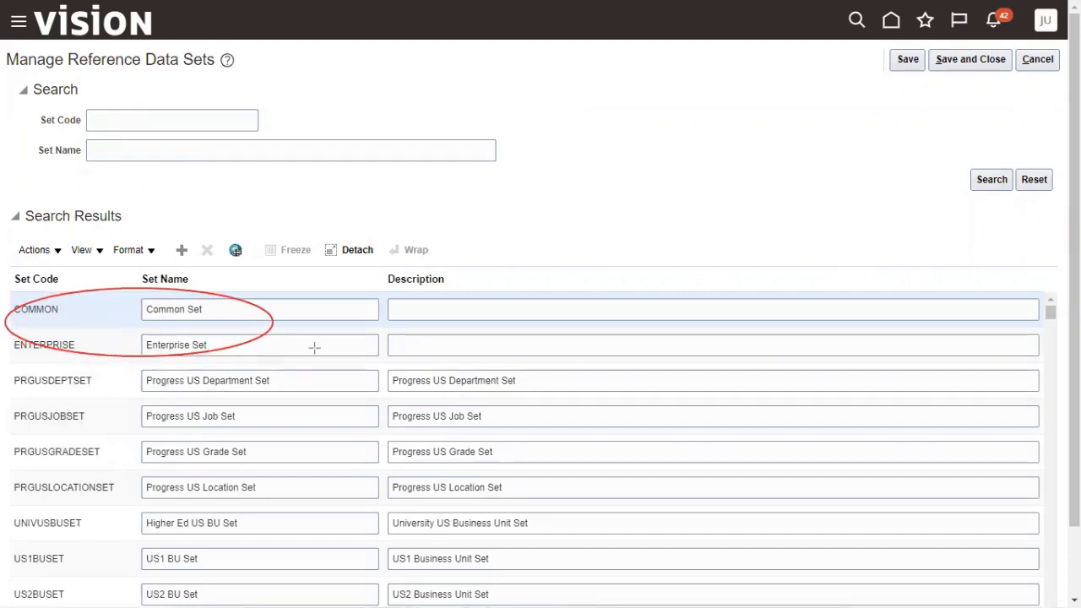
{"action": "mouse_move", "coordinate": [292, 375]}
{"action": "left_mouse_down"}
{"action": "mouse_move", "coordinate": [300, 521]}
{"action": "mouse_move", "coordinate": [272, 578]}
{"action": "mouse_move", "coordinate": [280, 591]}
{"action": "left_mouse_up"}
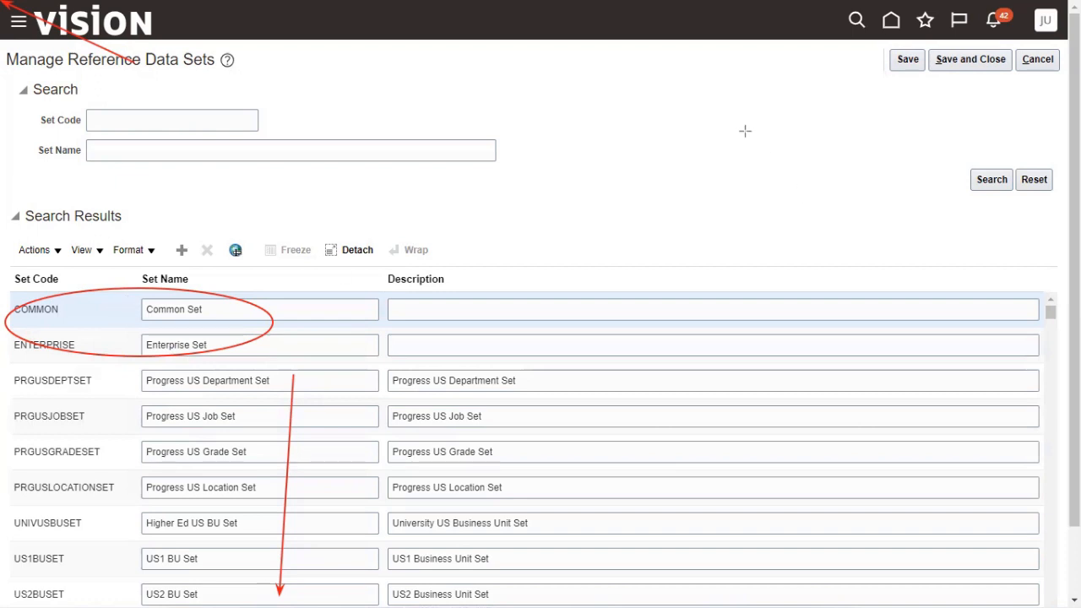
Create a reference data set with SONY_PAY_RDS as set code, set name and description, and save and close it.
{"action": "left_click", "coordinate": [181, 250]}
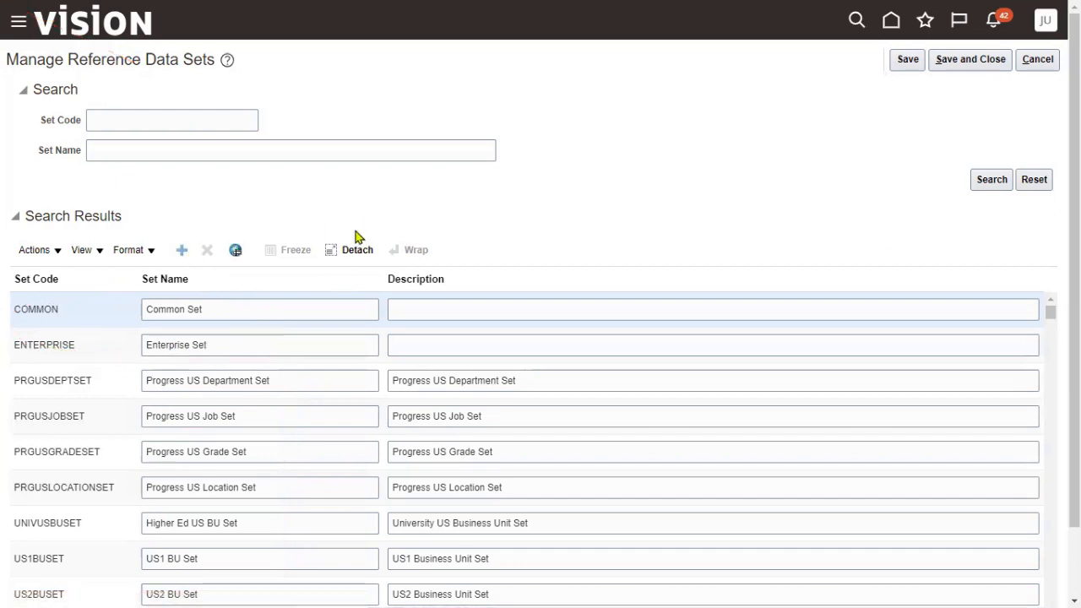
{"action": "left_click", "coordinate": [105, 308]}
{"action": "type", "text": "SONY_PAY_RDS"}
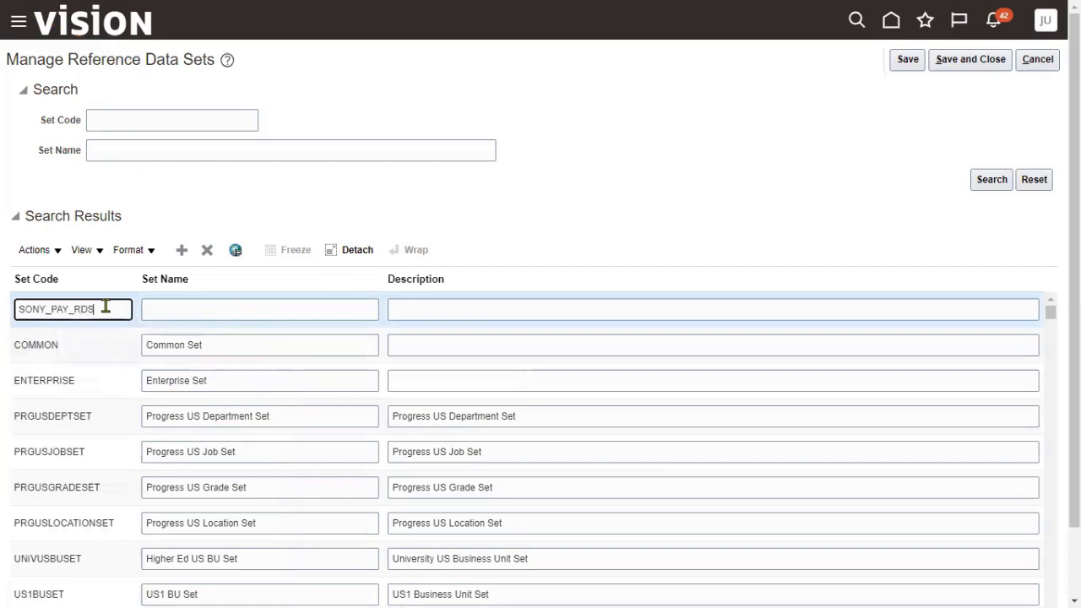
{"action": "left_click_drag", "start_coordinate": [105, 309], "coordinate": [10, 312]}
{"action": "key", "text": "ctrl+c"}
{"action": "key", "text": "Tab"}
{"action": "key", "text": "ctrl+v"}
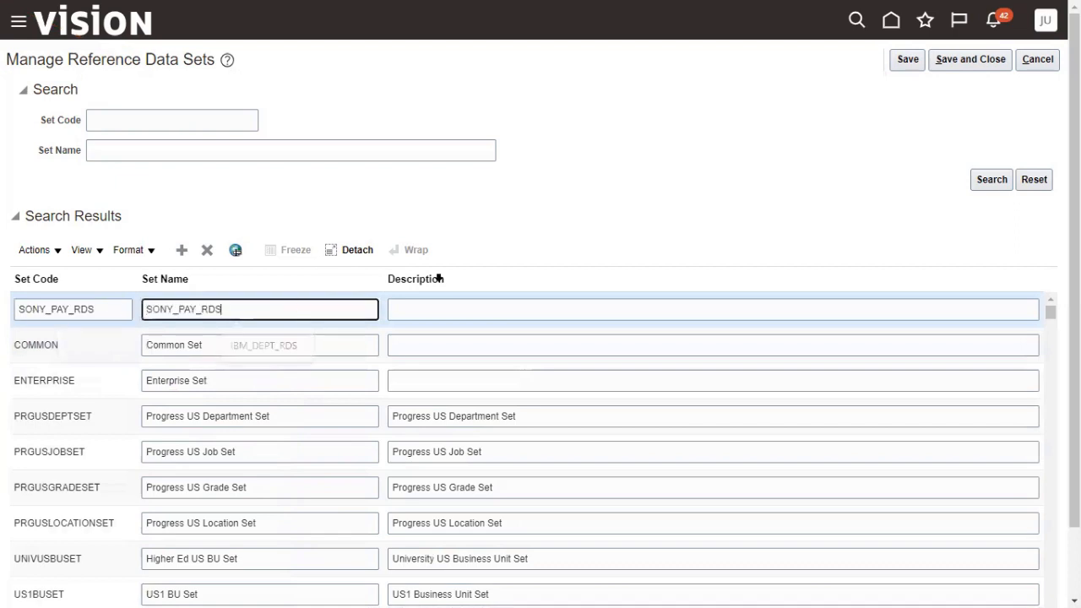
{"action": "key", "text": "Tab"}
{"action": "key", "text": "ctrl+v"}
{"action": "left_click", "coordinate": [960, 64]}
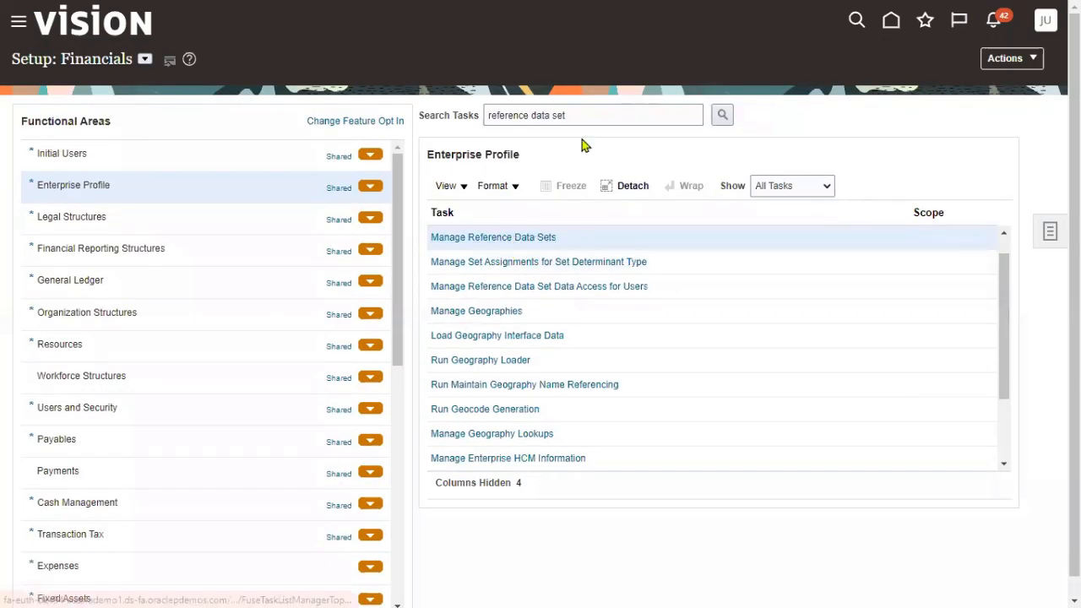
Search the setup tasks for "Payment term", open Manage Payment Terms for Payables and start a new payment term.
{"action": "left_click", "coordinate": [590, 117]}
{"action": "type", "text": "PAY"}
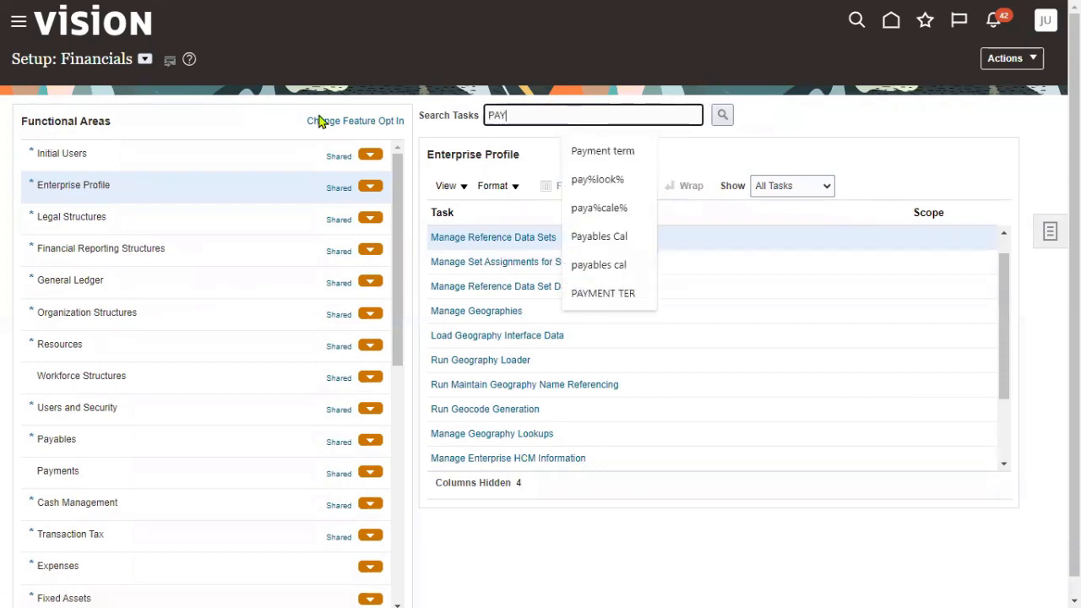
{"action": "left_click", "coordinate": [571, 150]}
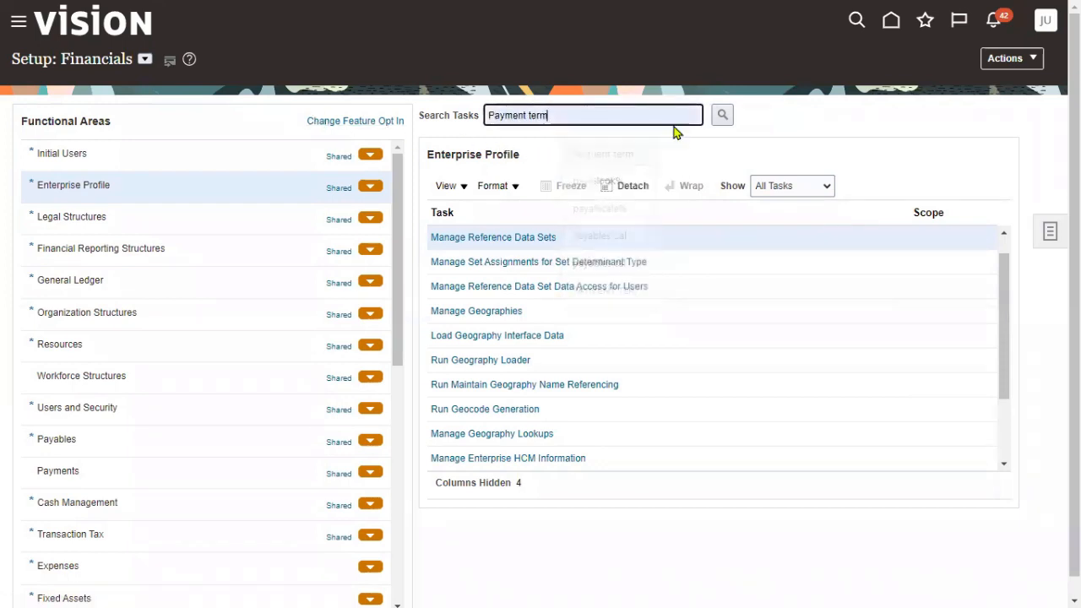
{"action": "left_click", "coordinate": [723, 116]}
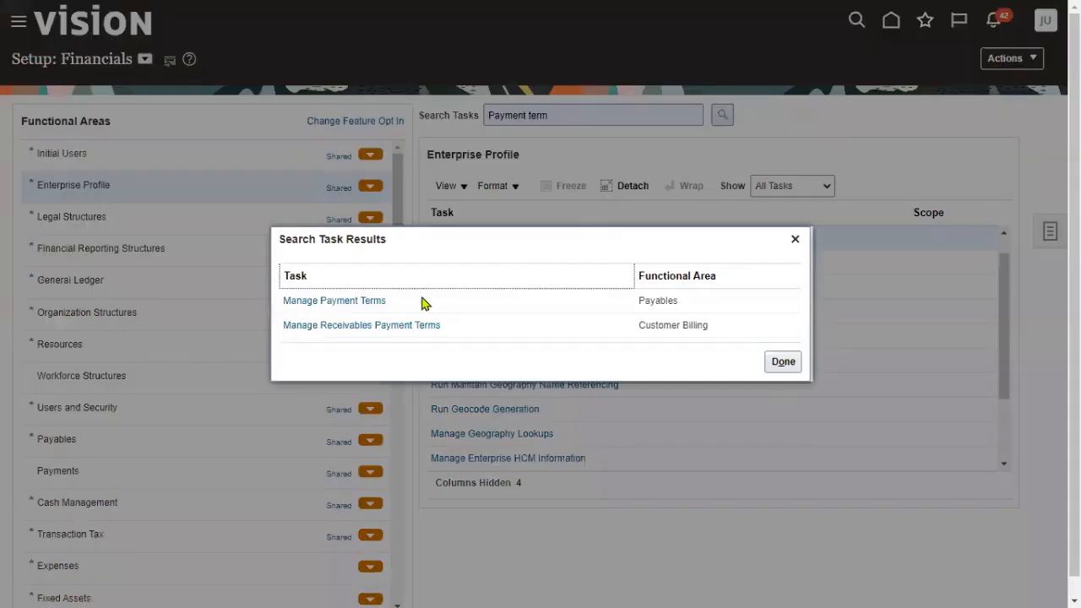
{"action": "left_click", "coordinate": [373, 302]}
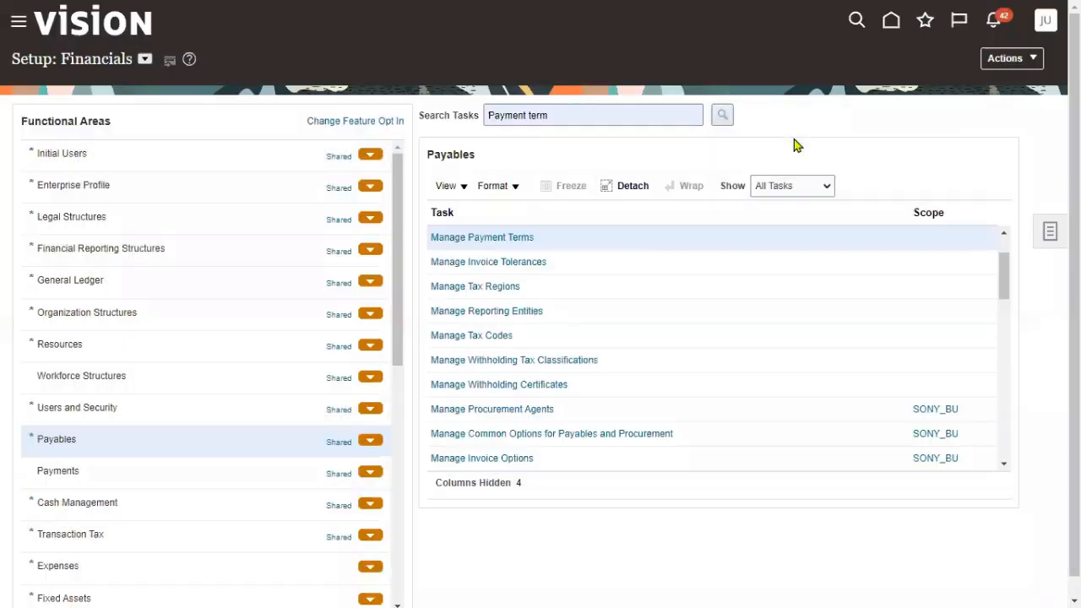
{"action": "left_click", "coordinate": [497, 238]}
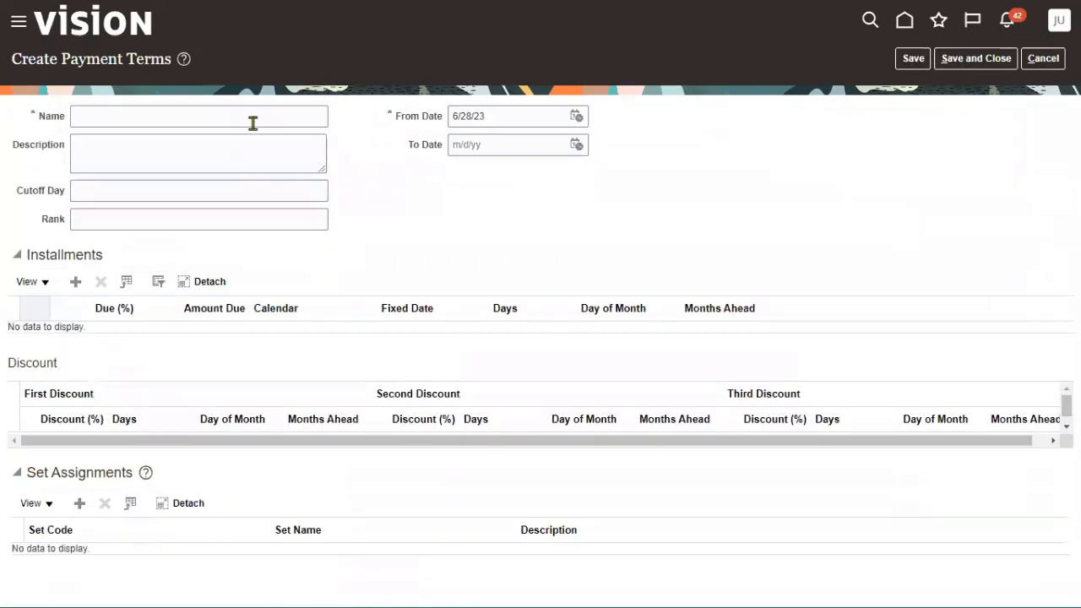
Enter "SONY Pay (13 days)" as both the name and the description of the new payment term.
{"action": "left_click", "coordinate": [232, 117]}
{"action": "type", "text": "SONY_PAY_RDS"}
{"action": "left_click_drag", "start_coordinate": [237, 117], "coordinate": [3, 122]}
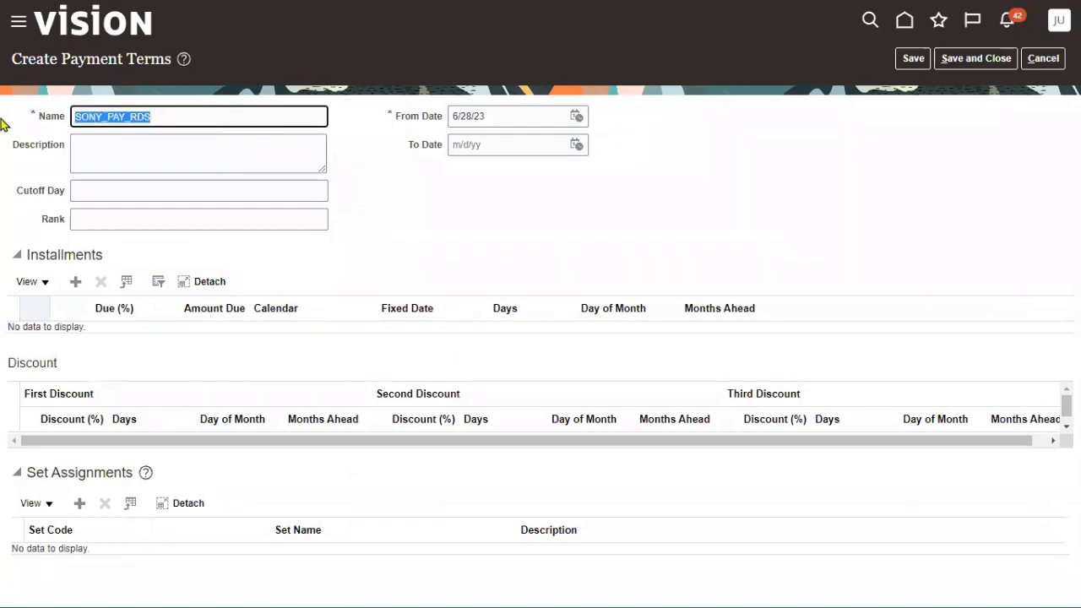
{"action": "type", "text": "SONY Pay (13 days"}
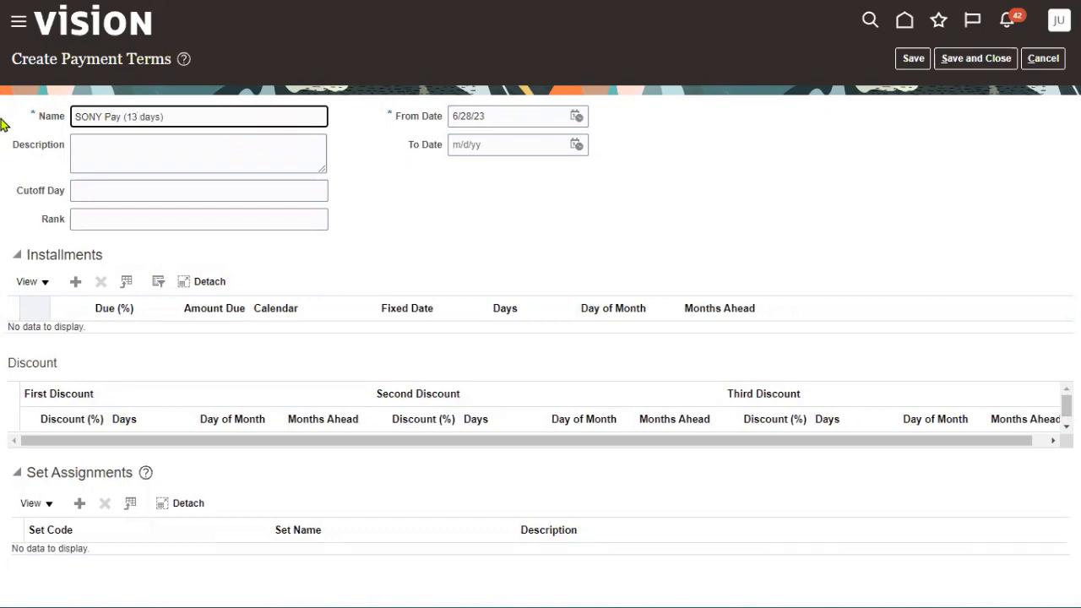
{"action": "key", "text": "ctrl+a"}
{"action": "key", "text": "ctrl+c"}
{"action": "left_click", "coordinate": [201, 140]}
{"action": "key", "text": "ctrl+v"}
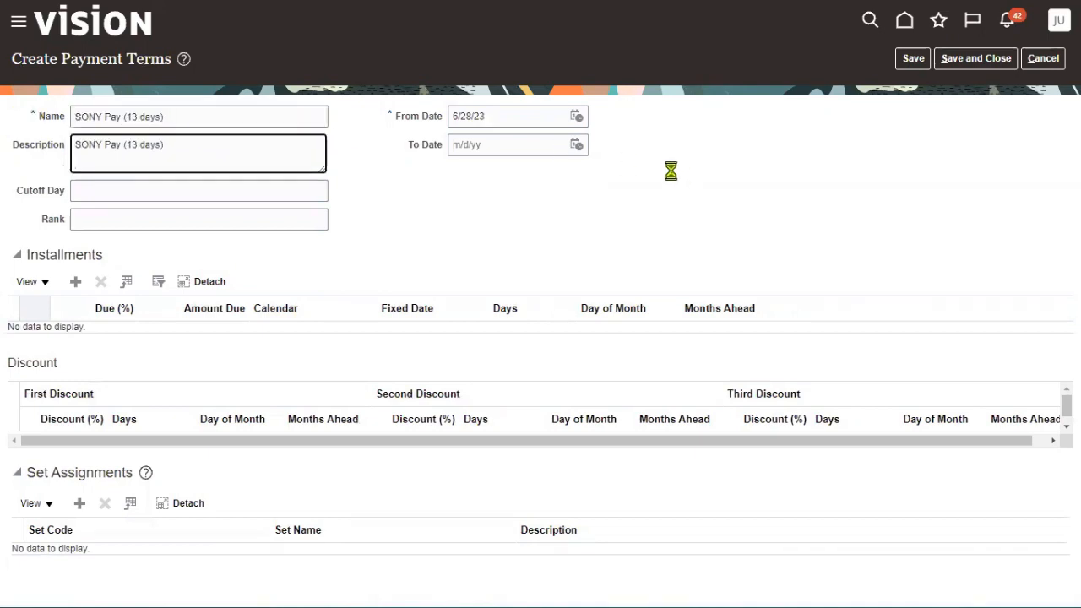
Set the payment term's From Date to 1/1/23.
{"action": "left_click", "coordinate": [577, 116]}
{"action": "left_click", "coordinate": [640, 143]}
{"action": "left_click", "coordinate": [640, 159]}
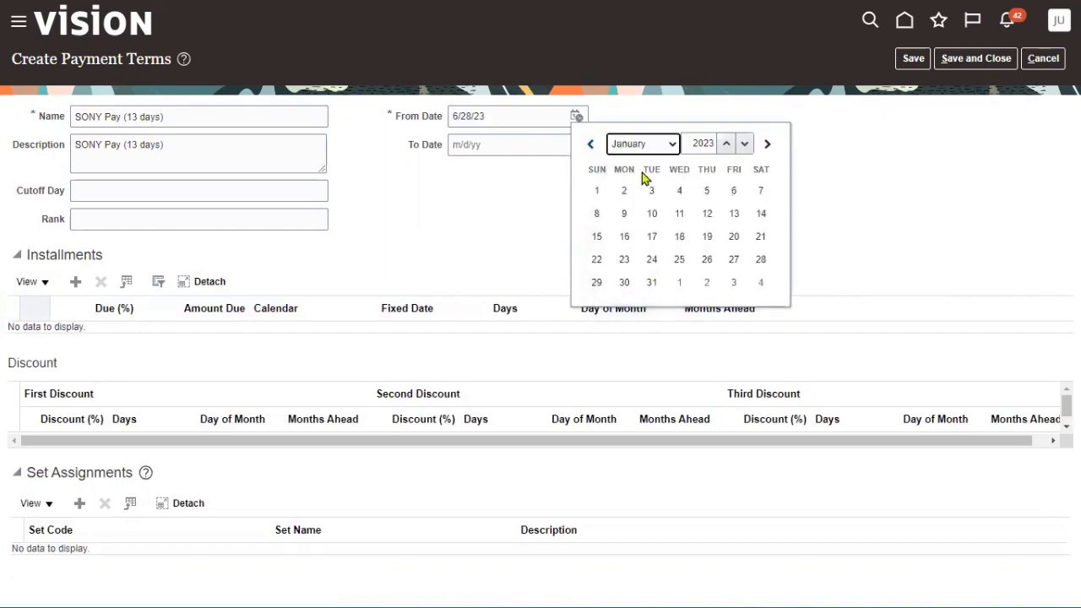
{"action": "left_click", "coordinate": [598, 191]}
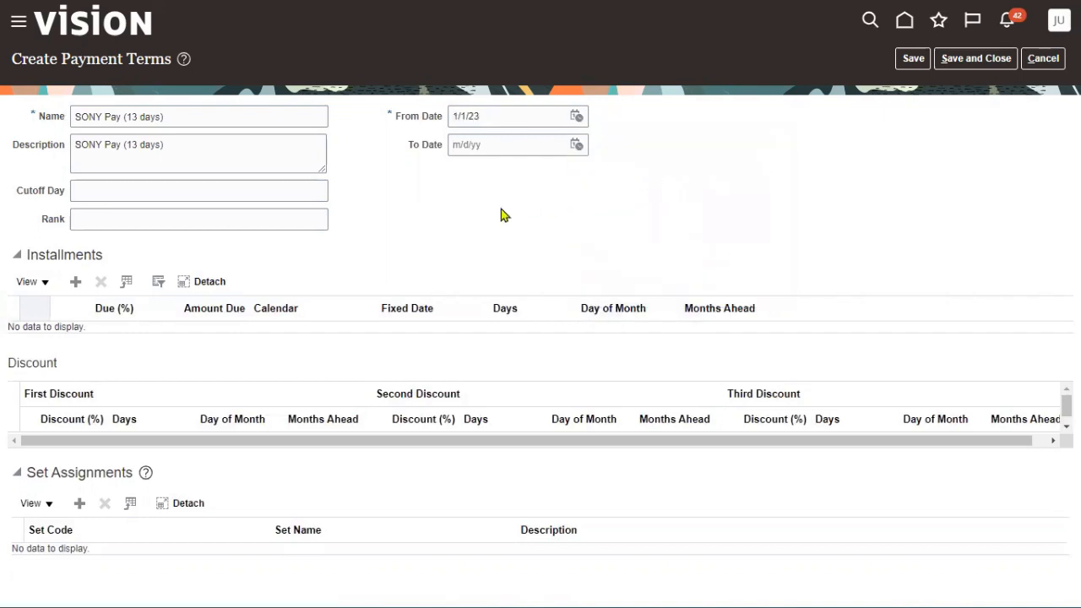
Add an installment line to the payment term with 100 percent due in 13 days.
{"action": "left_click", "coordinate": [75, 281]}
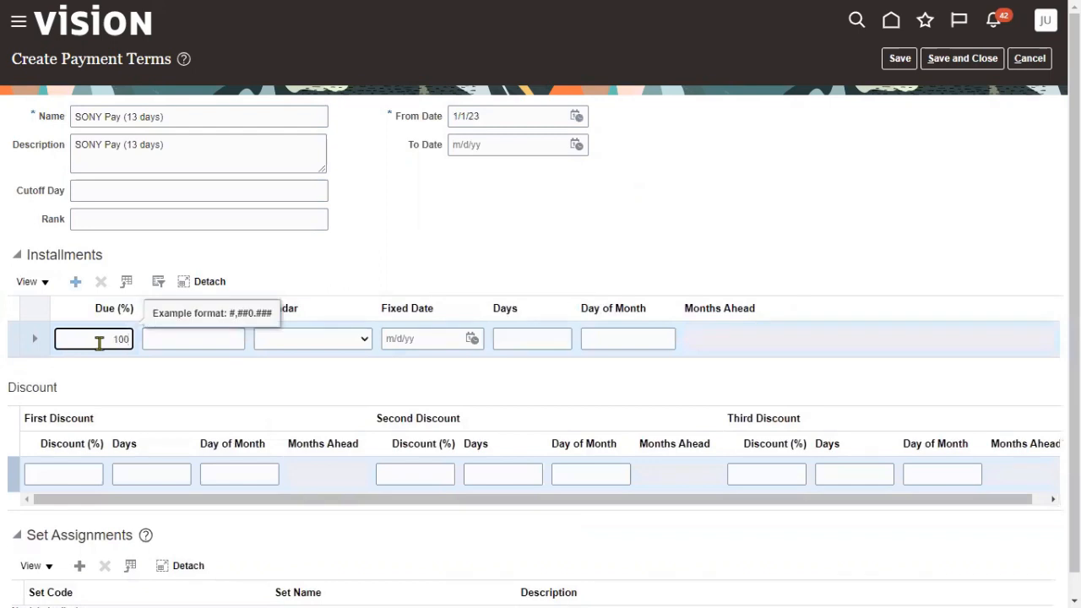
{"action": "left_click", "coordinate": [549, 341]}
{"action": "type", "text": "13"}
{"action": "left_click", "coordinate": [577, 230]}
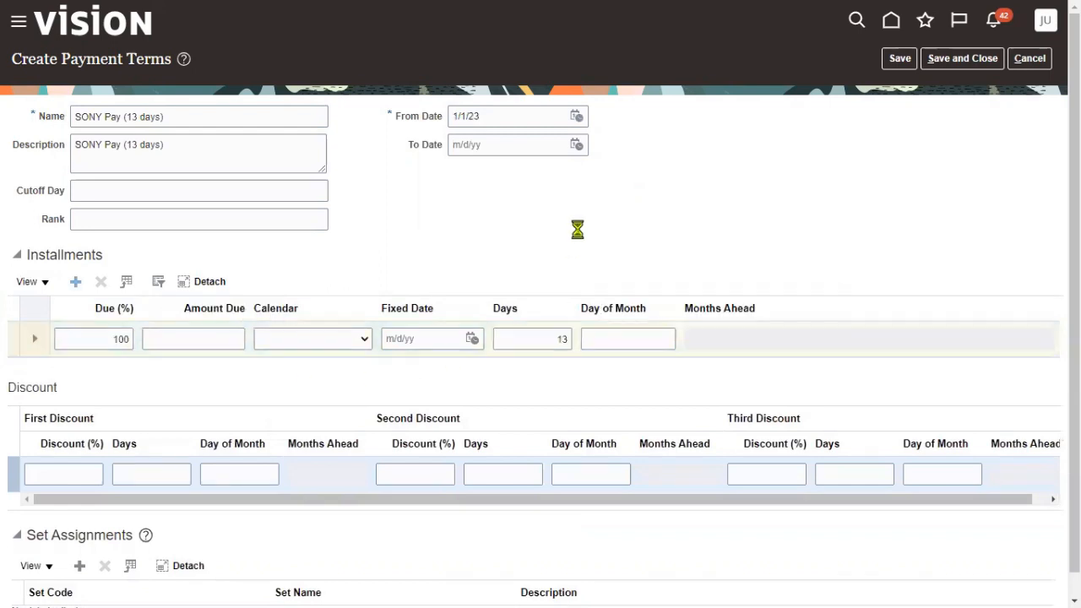
{"action": "scroll", "coordinate": [285, 507], "scroll_direction": "down", "scroll_amount": 1}
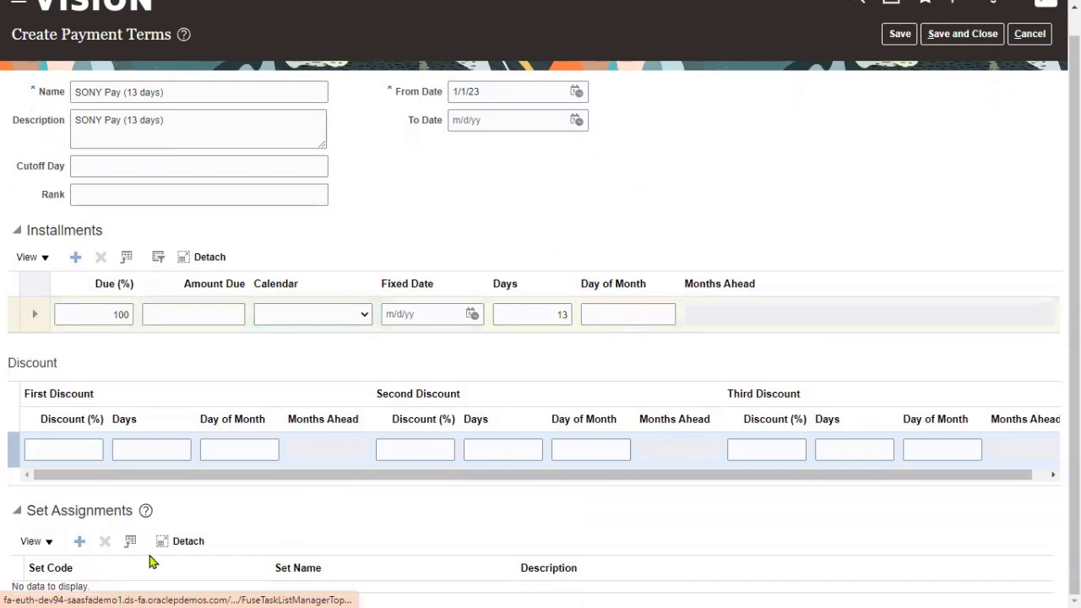
Try to assign a reference data set to the SONY Pay (13 days) payment term, and discard the term.
{"action": "left_click", "coordinate": [219, 591]}
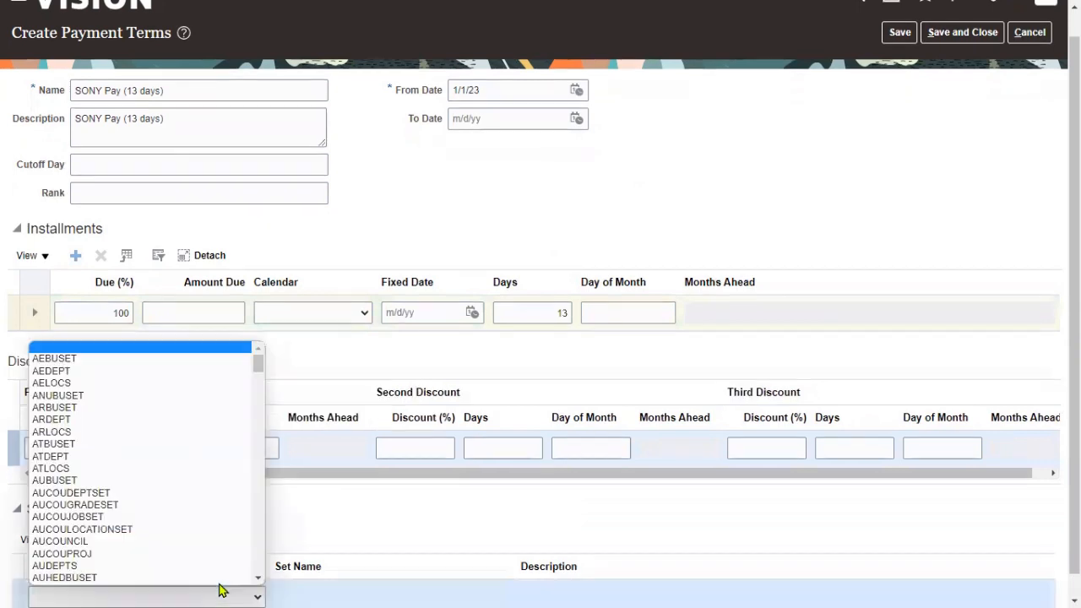
{"action": "left_click_drag", "start_coordinate": [259, 363], "coordinate": [265, 569]}
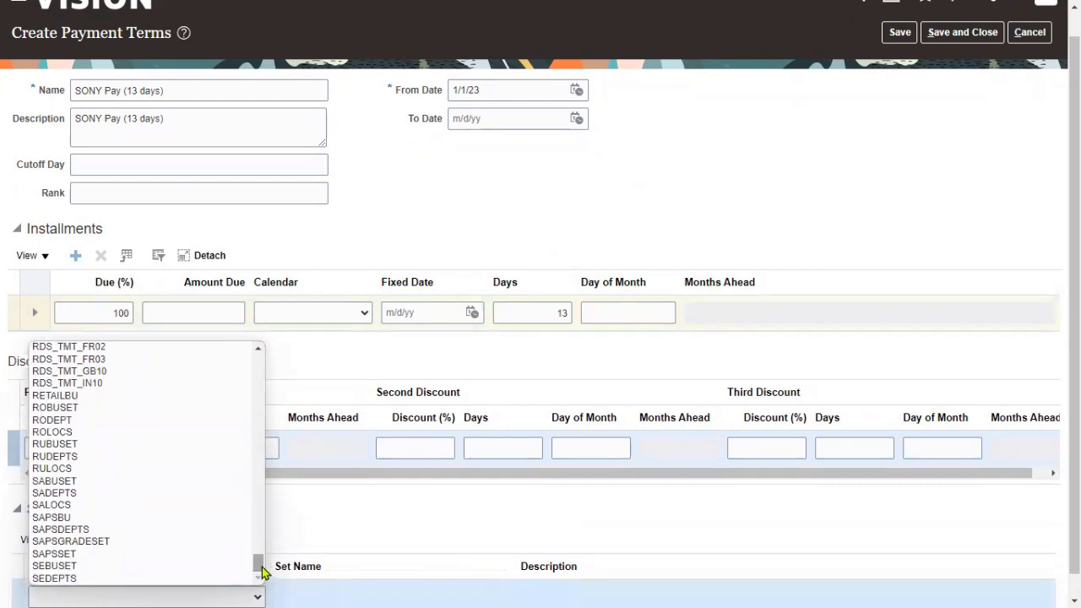
{"action": "left_click", "coordinate": [352, 547]}
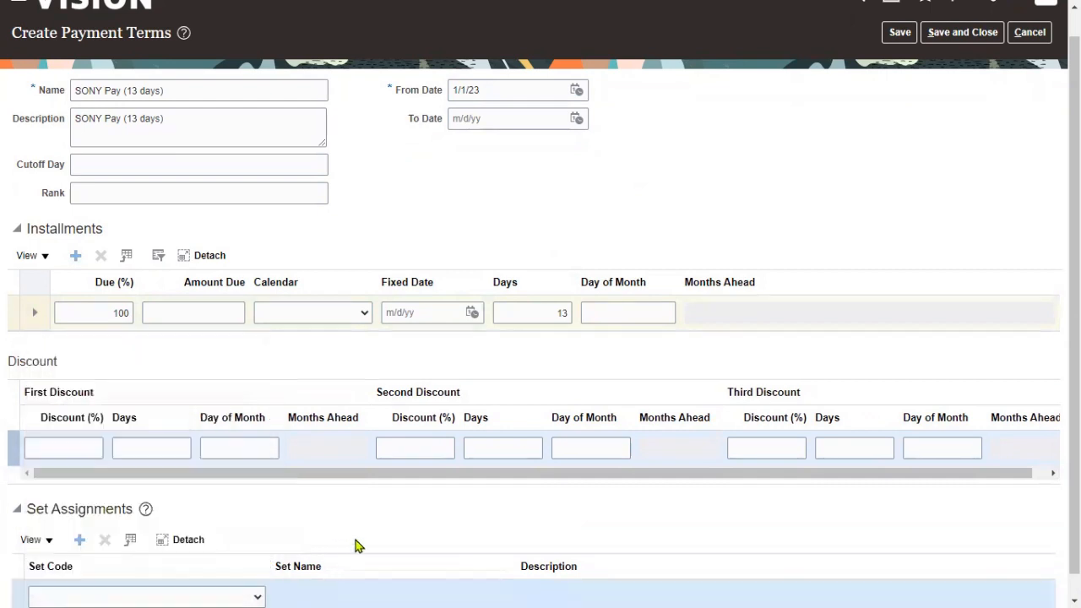
{"action": "left_click", "coordinate": [244, 589]}
{"action": "left_click", "coordinate": [244, 591]}
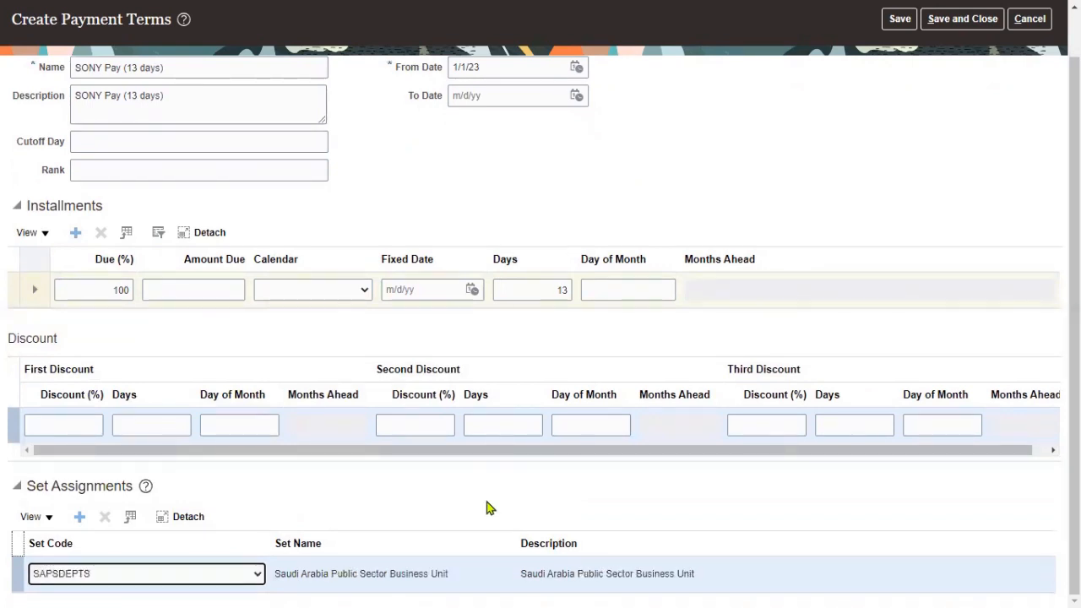
{"action": "key", "text": "Down"}
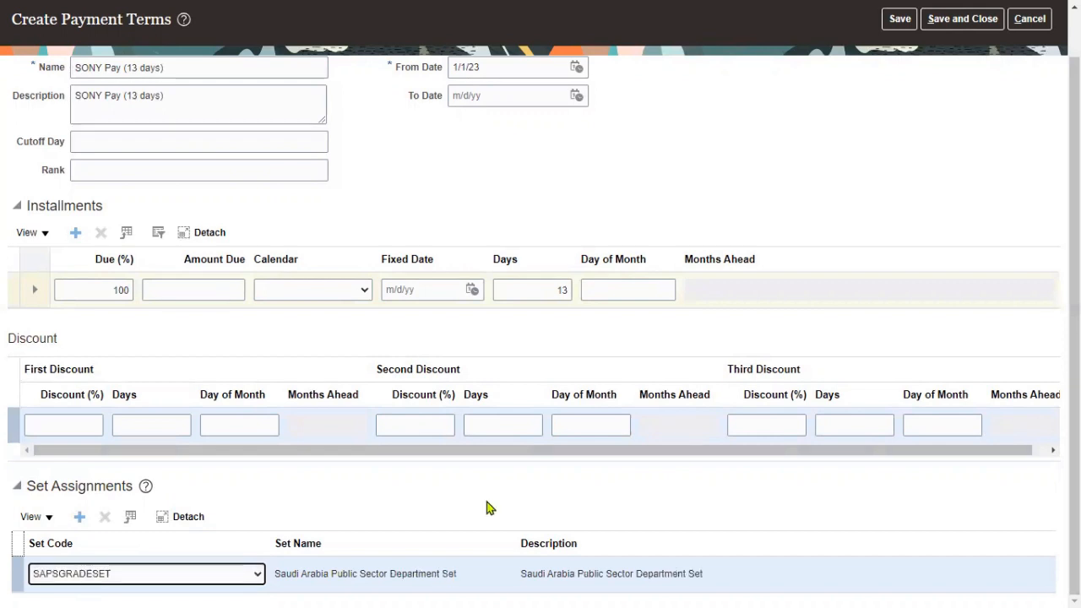
{"action": "key", "text": "Down"}
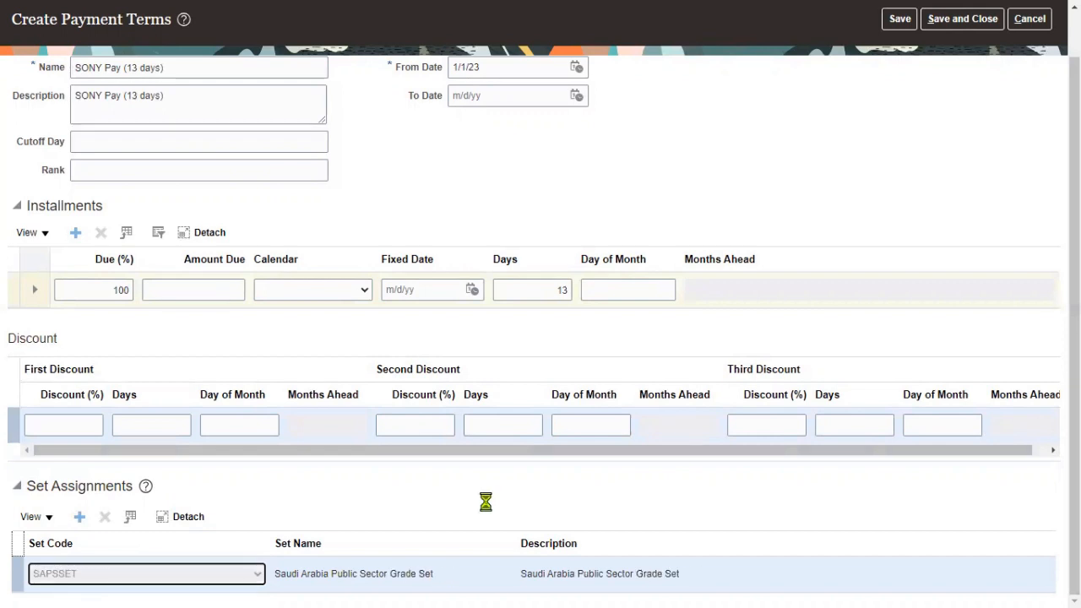
{"action": "scroll", "coordinate": [971, 238], "scroll_direction": "up", "scroll_amount": 1}
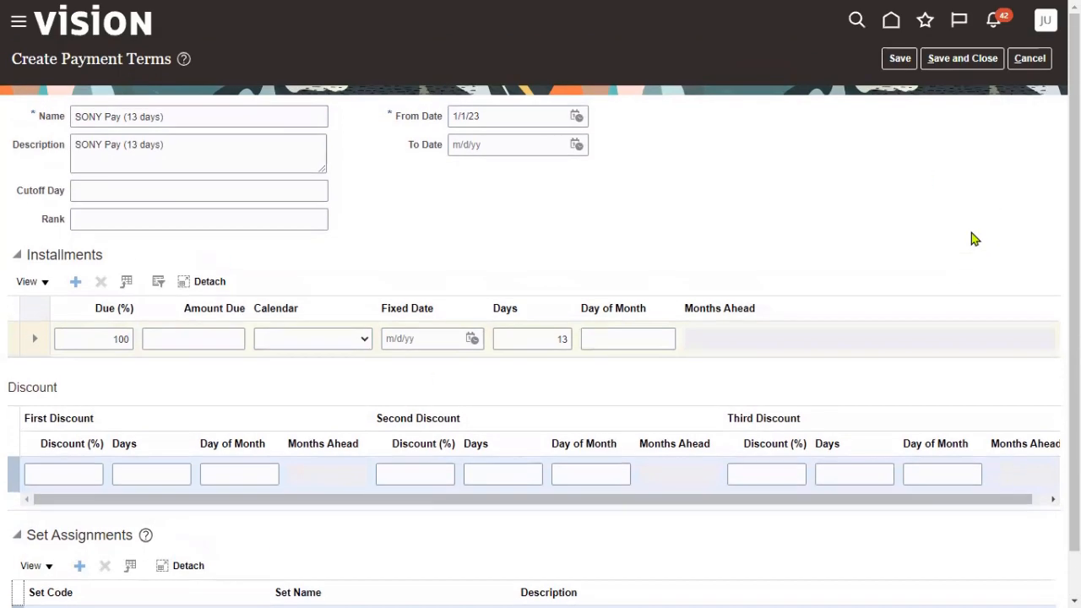
{"action": "left_click", "coordinate": [1031, 61]}
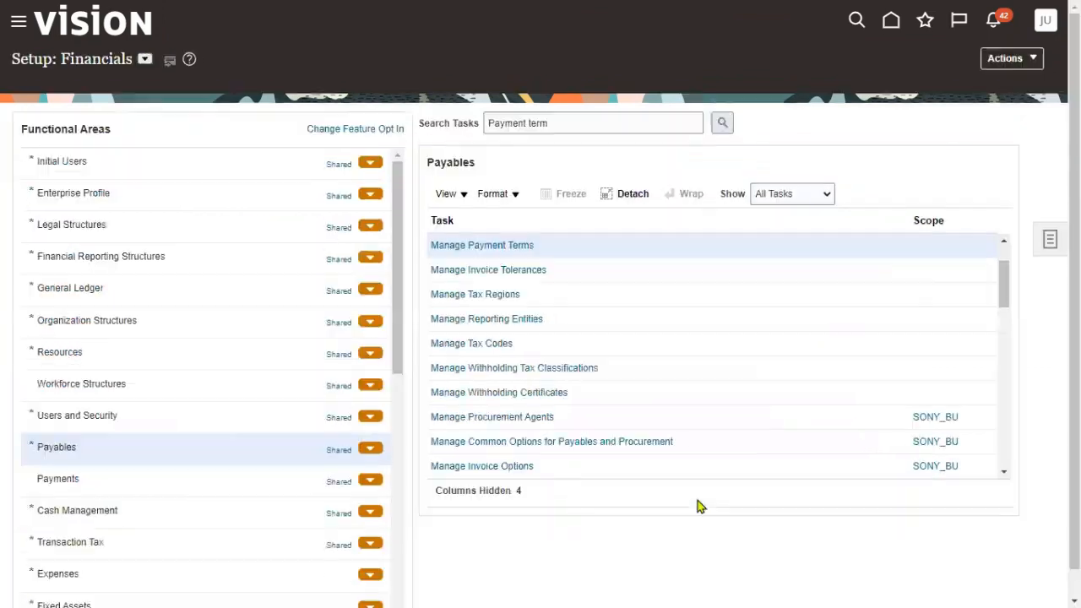
Search the setup tasks for "invoice option".
{"action": "left_click", "coordinate": [574, 114]}
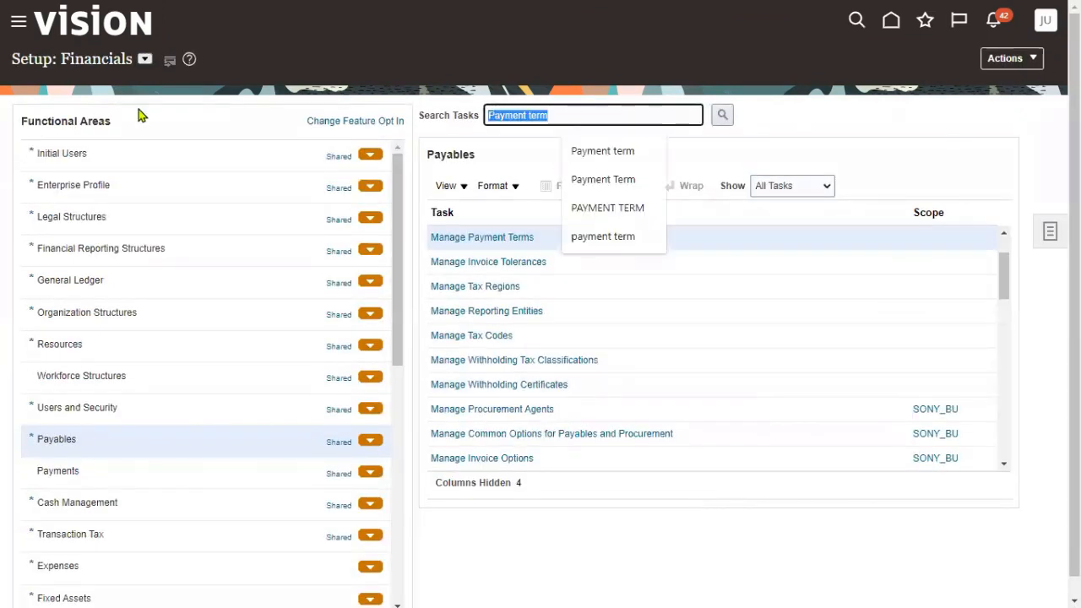
{"action": "type", "text": "invo"}
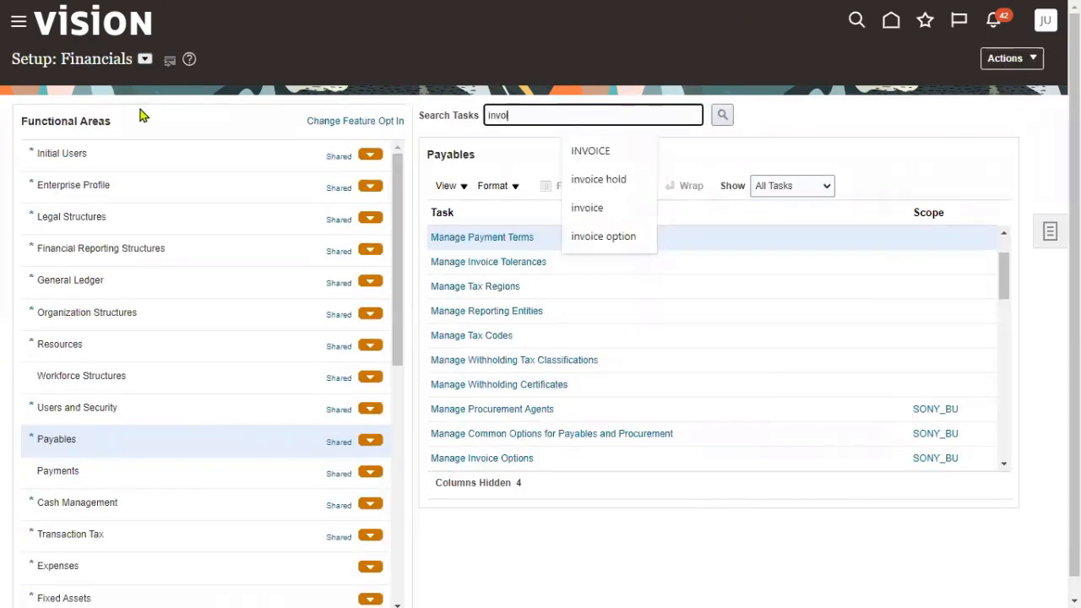
{"action": "type", "text": "ice option"}
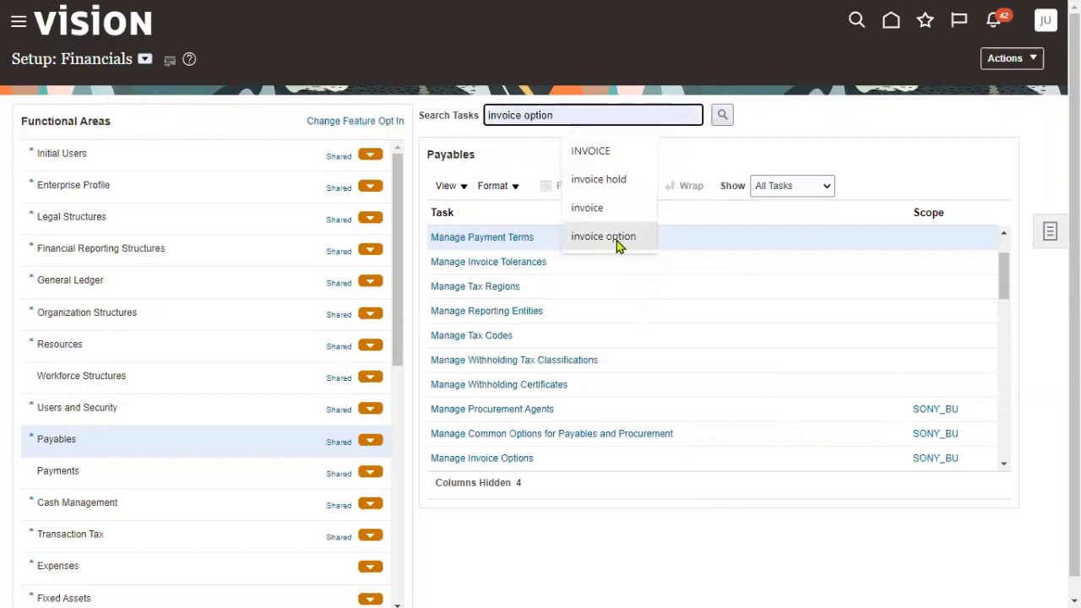
{"action": "left_click", "coordinate": [617, 241]}
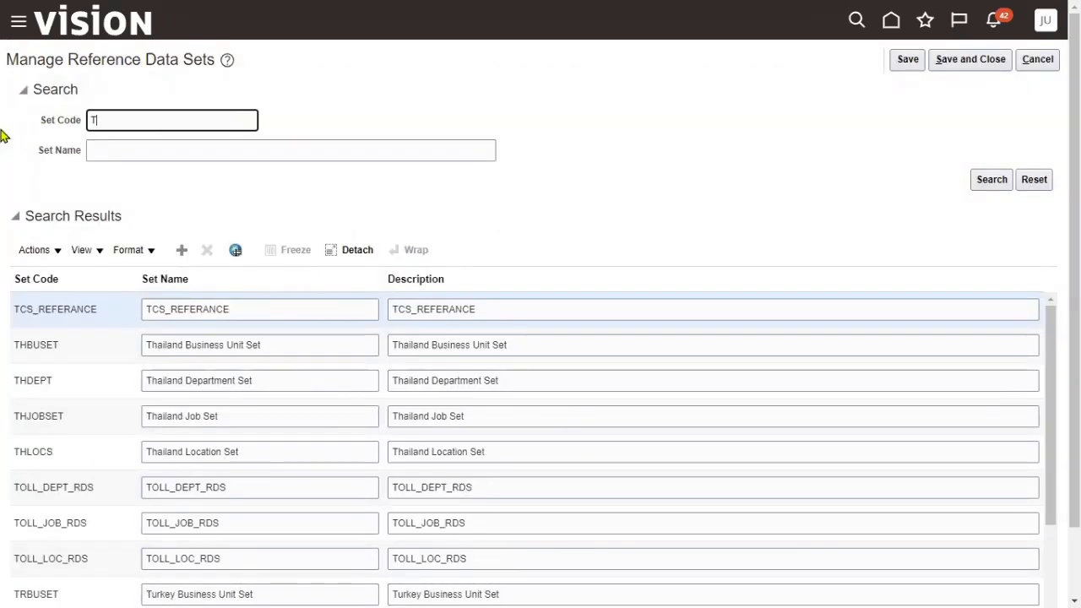
Clear the Set Code search criterion and add a new reference data set with the code ABC_SONY_RDS.
{"action": "double_click", "coordinate": [123, 120]}
{"action": "left_click", "coordinate": [184, 253]}
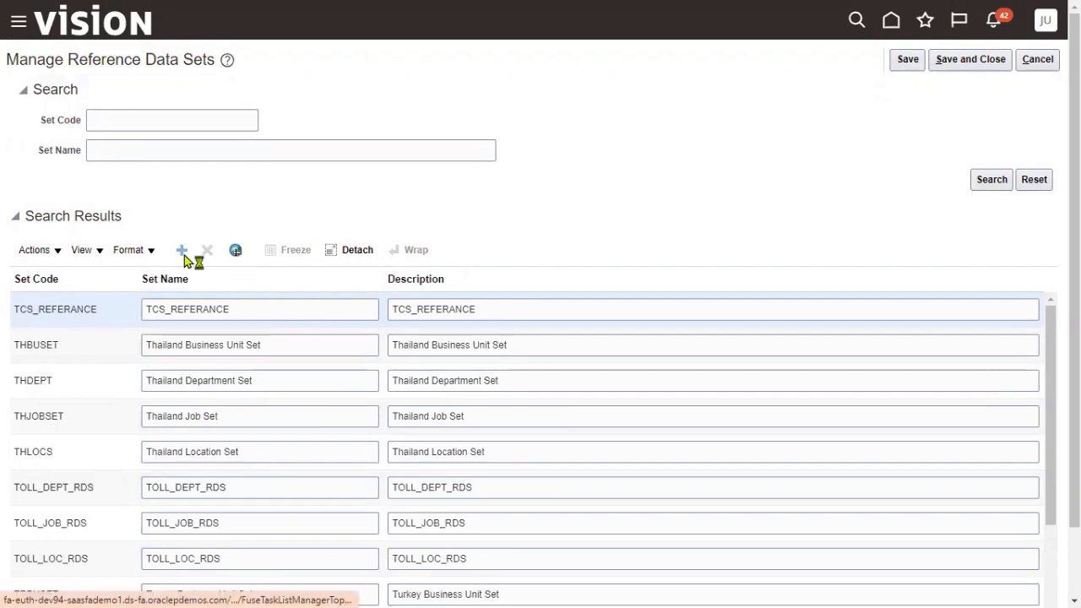
{"action": "left_click", "coordinate": [99, 305]}
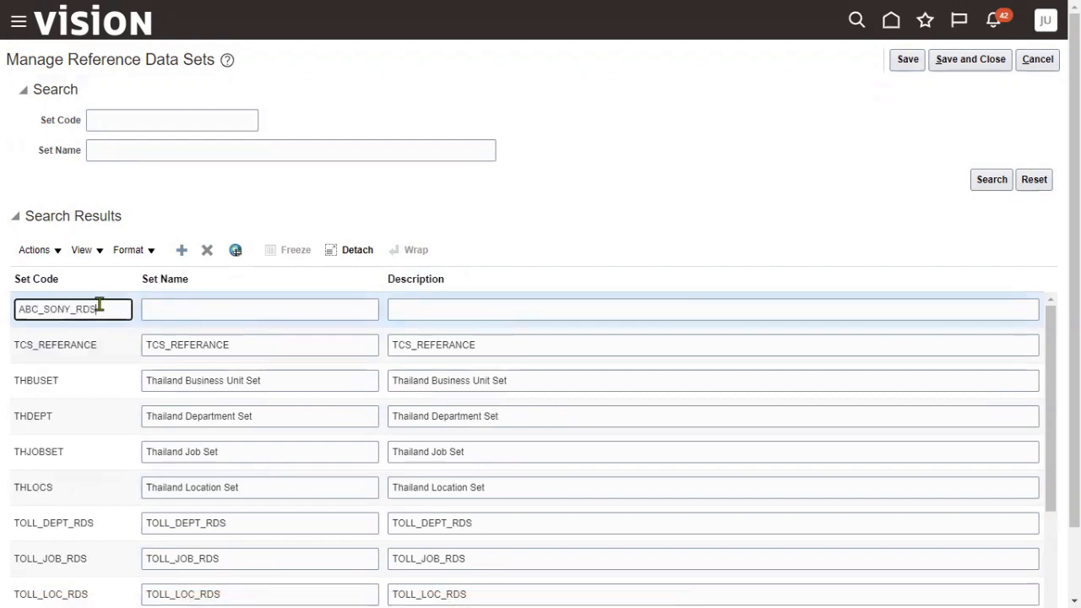
Reuse the code ABC_SONY_RDS as the new reference data set's name and description, and save and close it.
{"action": "left_click_drag", "start_coordinate": [108, 309], "coordinate": [29, 314]}
{"action": "key", "text": "ctrl+c"}
{"action": "key", "text": "Tab"}
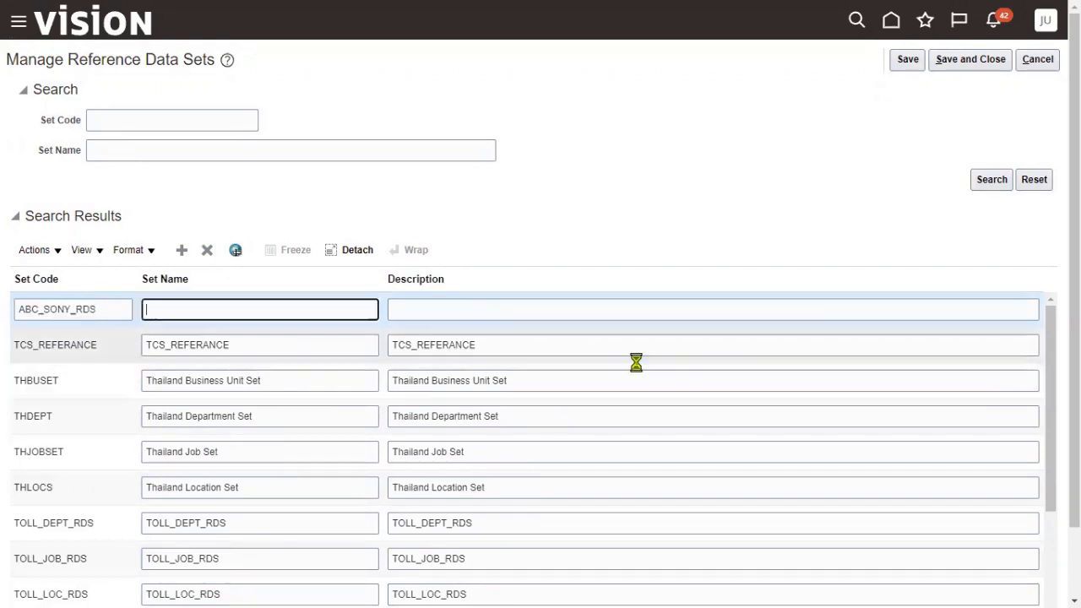
{"action": "key", "text": "ctrl+v"}
{"action": "key", "text": "Tab"}
{"action": "key", "text": "ctrl+v"}
{"action": "left_click", "coordinate": [958, 65]}
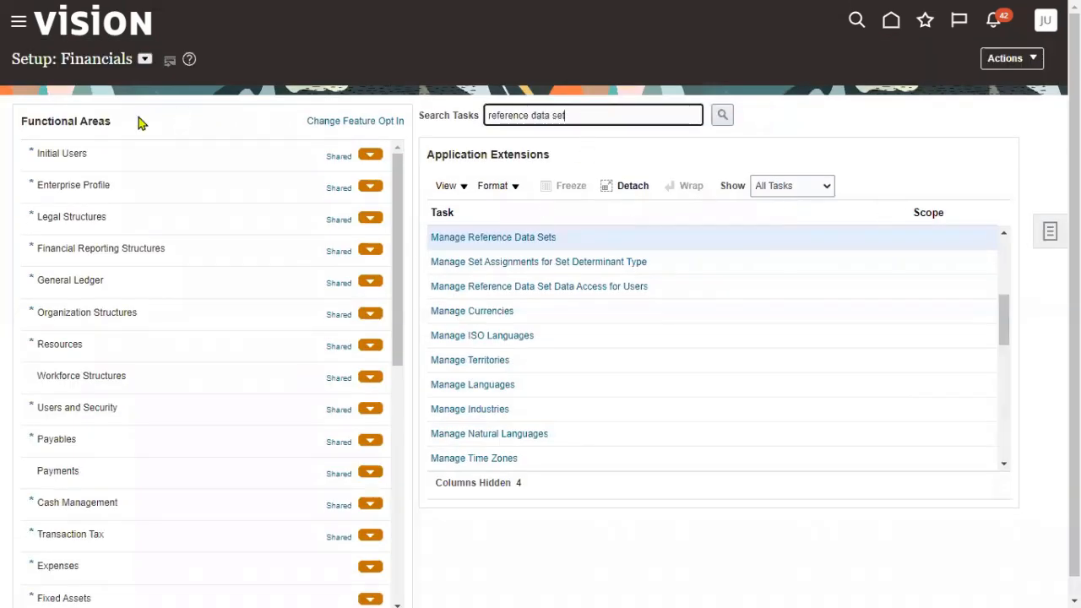
Search the setup tasks for "Payment term", open Manage Payment Terms for Payables and start a new payment term.
{"action": "left_click_drag", "start_coordinate": [565, 115], "coordinate": [141, 123]}
{"action": "type", "text": "PAYMENT T"}
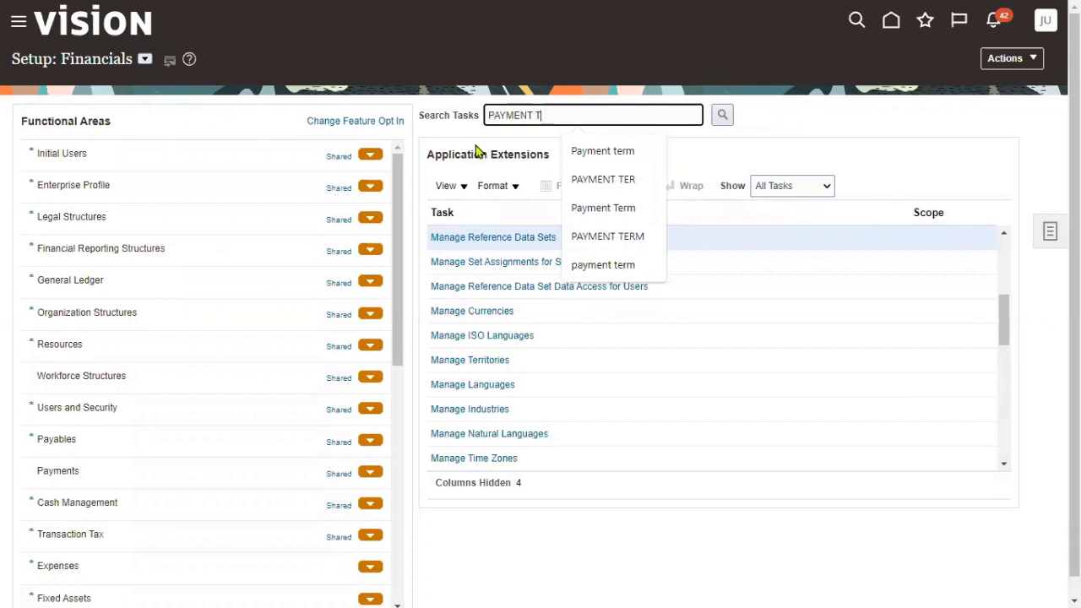
{"action": "left_click", "coordinate": [599, 153]}
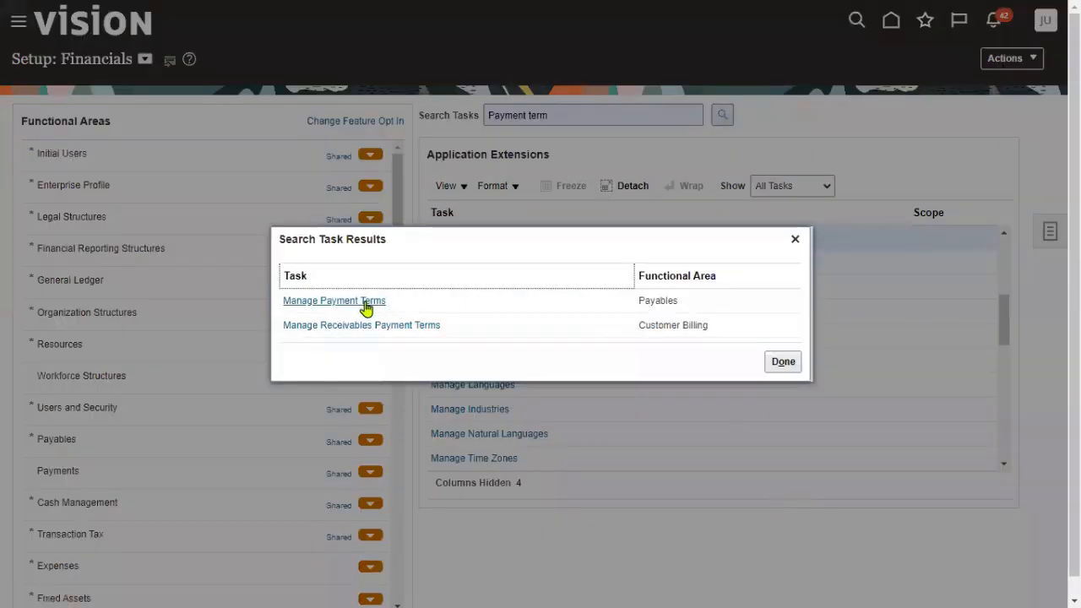
{"action": "left_click", "coordinate": [366, 304]}
{"action": "left_click", "coordinate": [783, 362]}
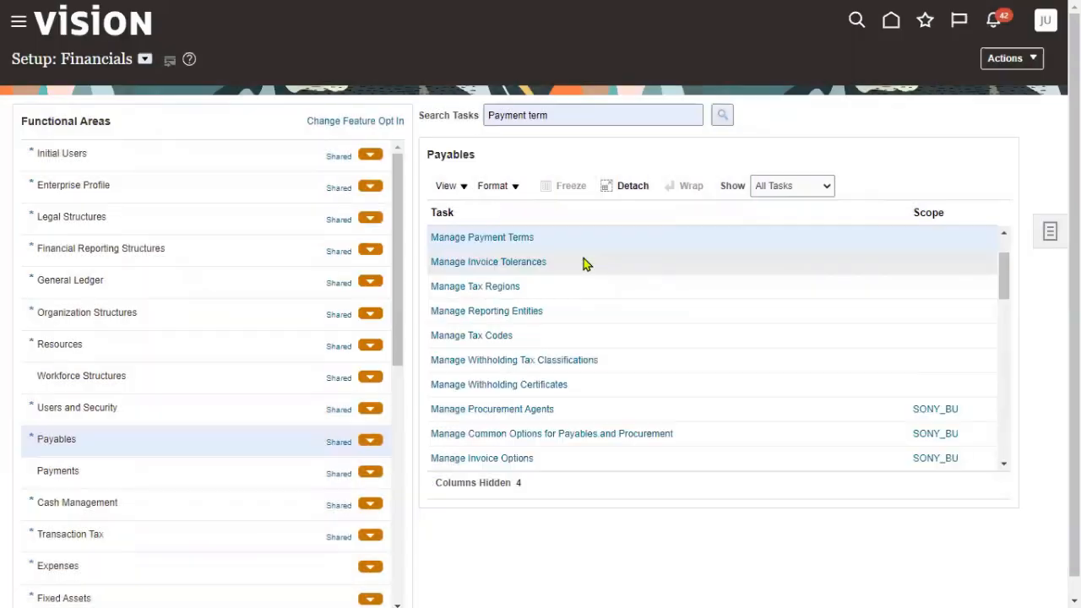
{"action": "left_click", "coordinate": [511, 240]}
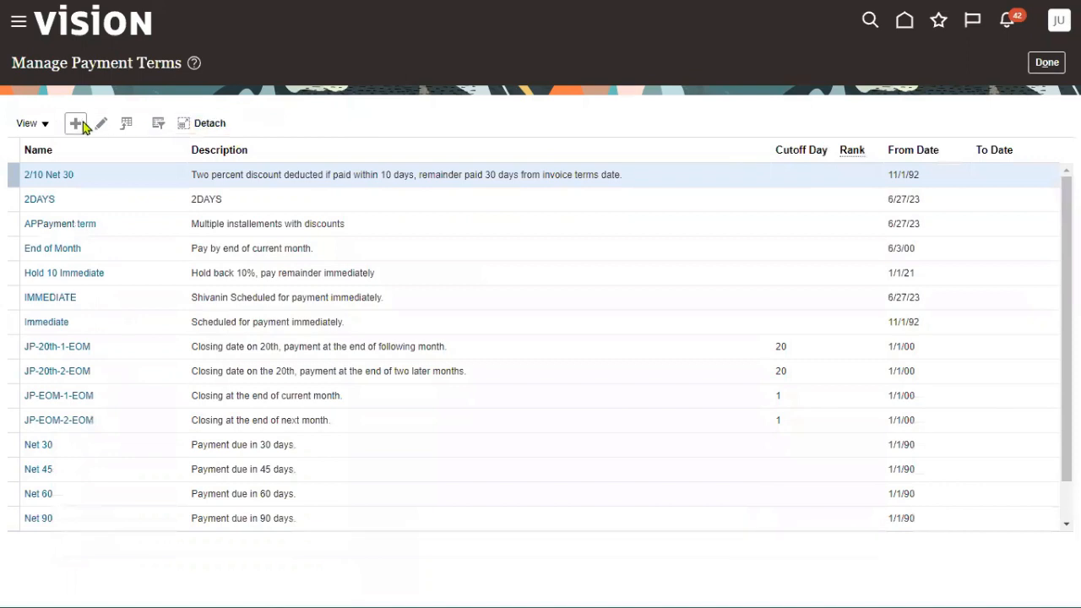
{"action": "left_click", "coordinate": [78, 124]}
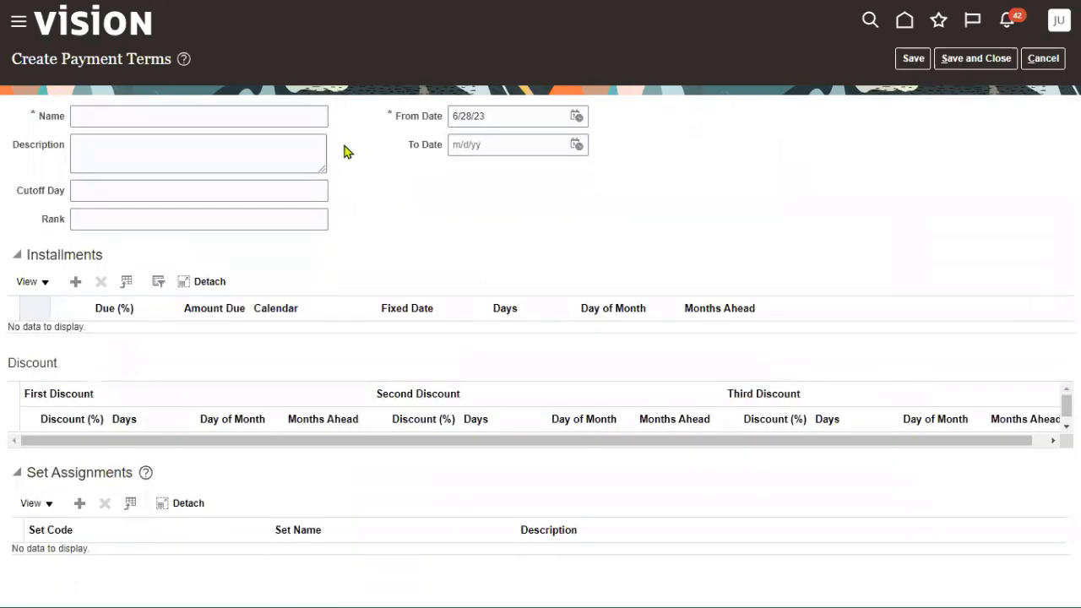
Name the new payment term "SONY Term".
{"action": "left_click", "coordinate": [216, 119]}
{"action": "key", "text": "ctrl+v"}
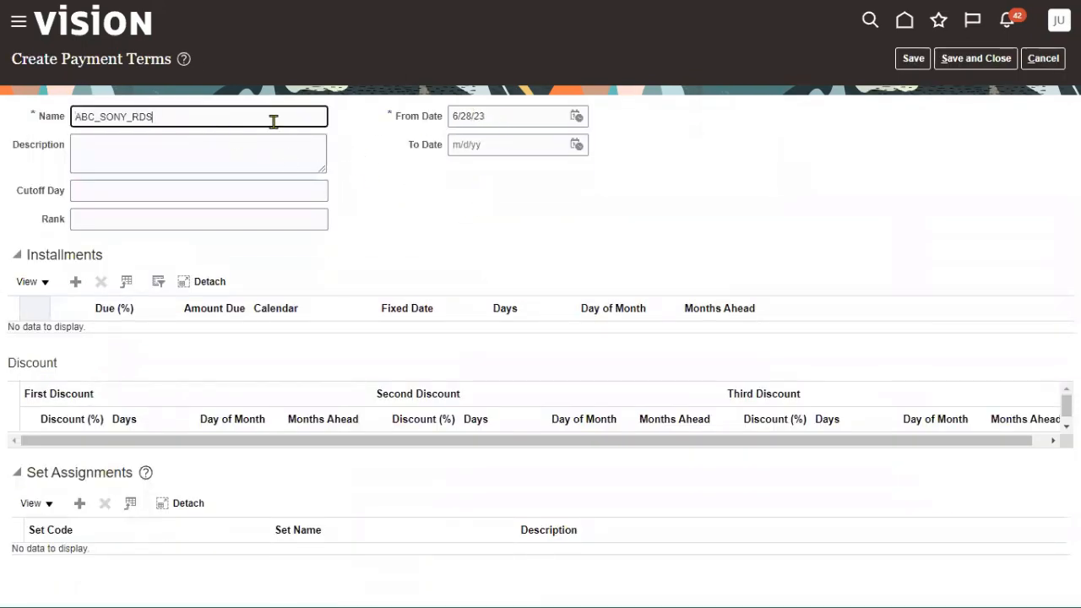
{"action": "left_click_drag", "start_coordinate": [273, 122], "coordinate": [2, 127]}
{"action": "type", "text": "SONY Term"}
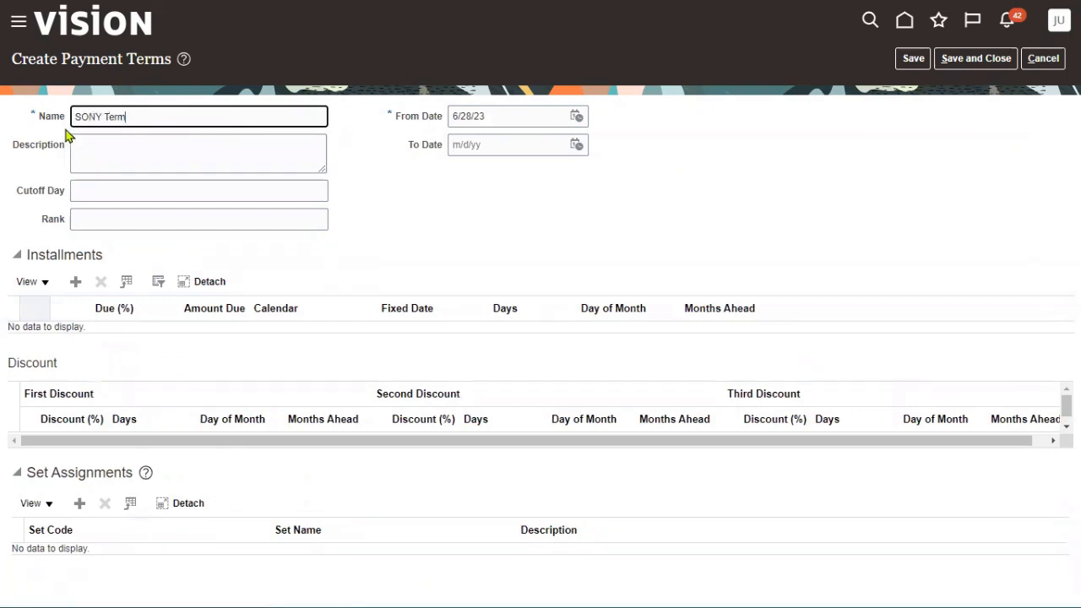
Set the SONY Term payment term's From Date to 1/1/23.
{"action": "left_click", "coordinate": [577, 116]}
{"action": "left_click", "coordinate": [653, 144]}
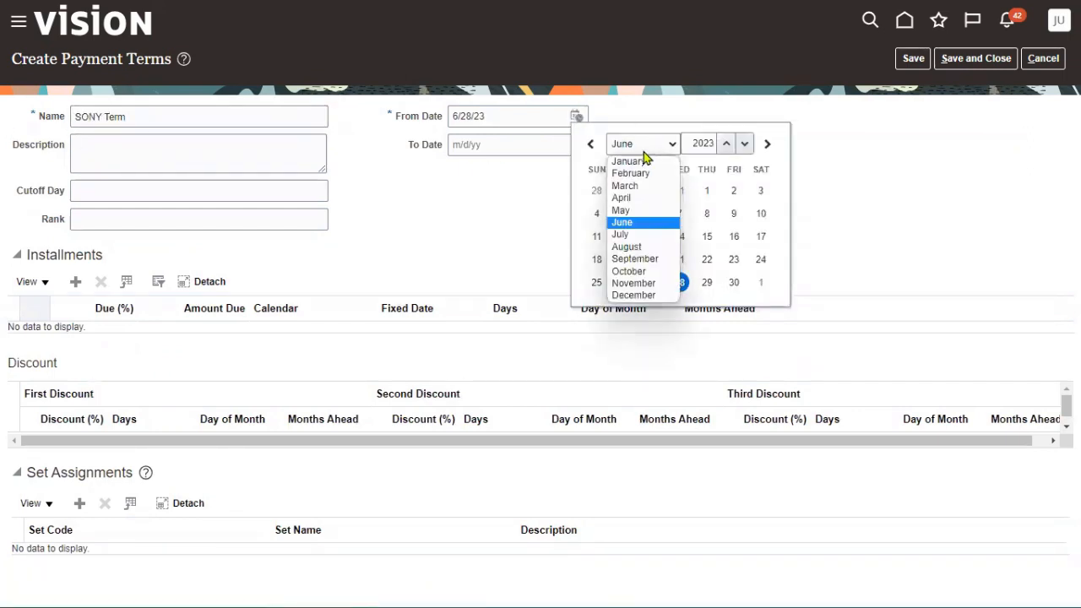
{"action": "left_click", "coordinate": [645, 159]}
{"action": "left_click", "coordinate": [597, 191]}
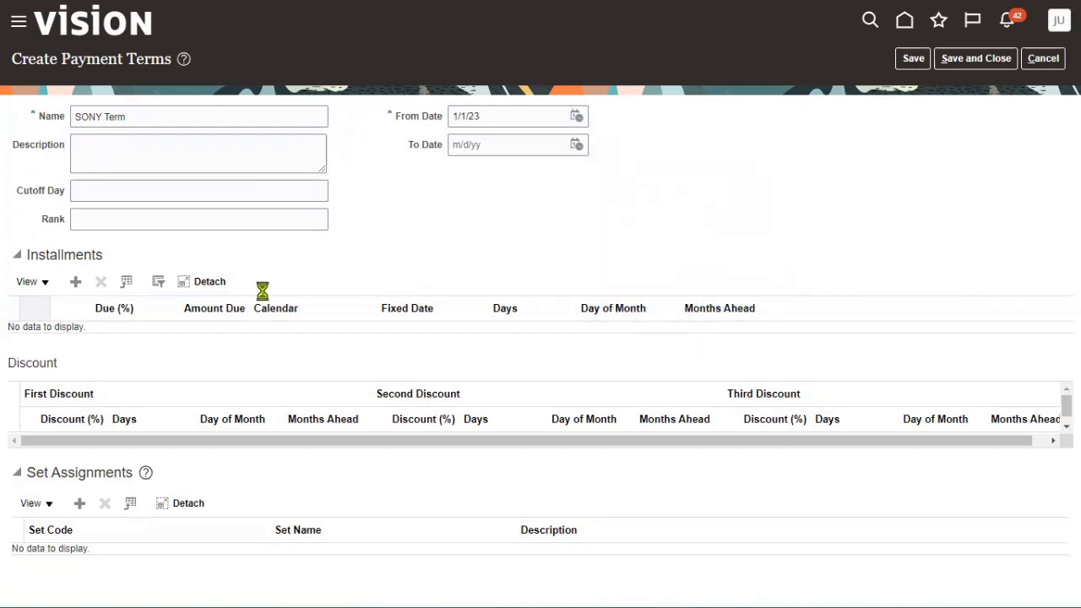
Add an installment to SONY Term with 100 percent due in 13 days.
{"action": "left_click", "coordinate": [107, 338]}
{"action": "type", "text": "100"}
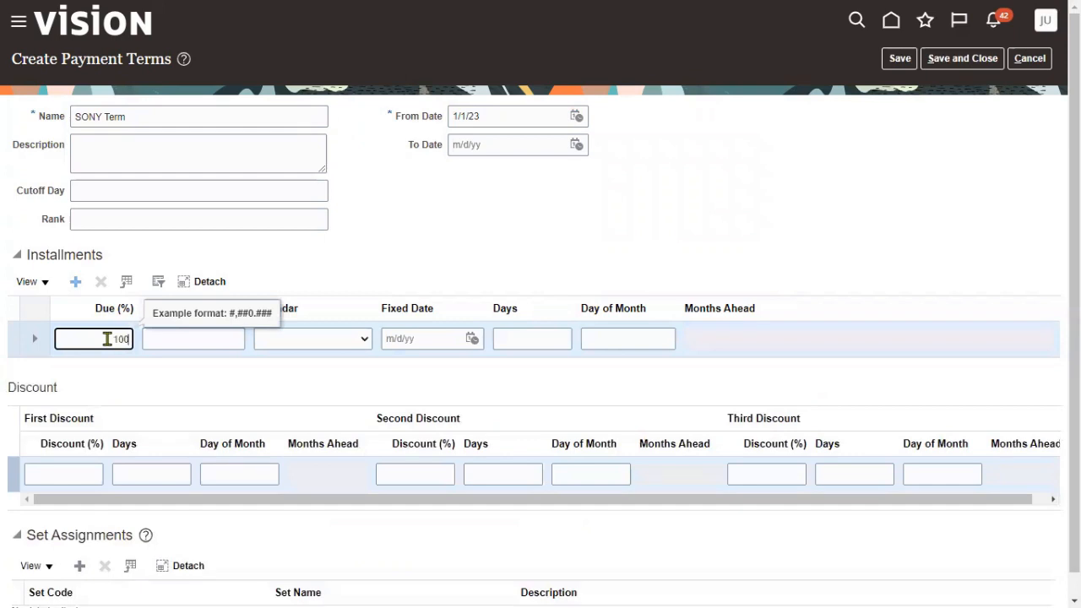
{"action": "left_click", "coordinate": [530, 339]}
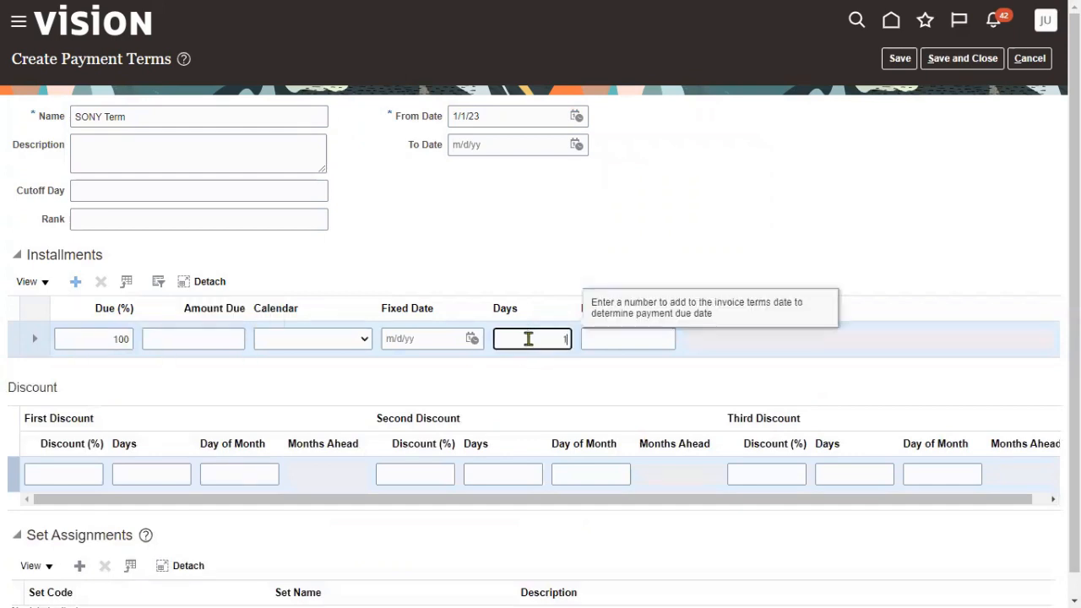
{"action": "type", "text": "13"}
{"action": "left_click", "coordinate": [524, 392]}
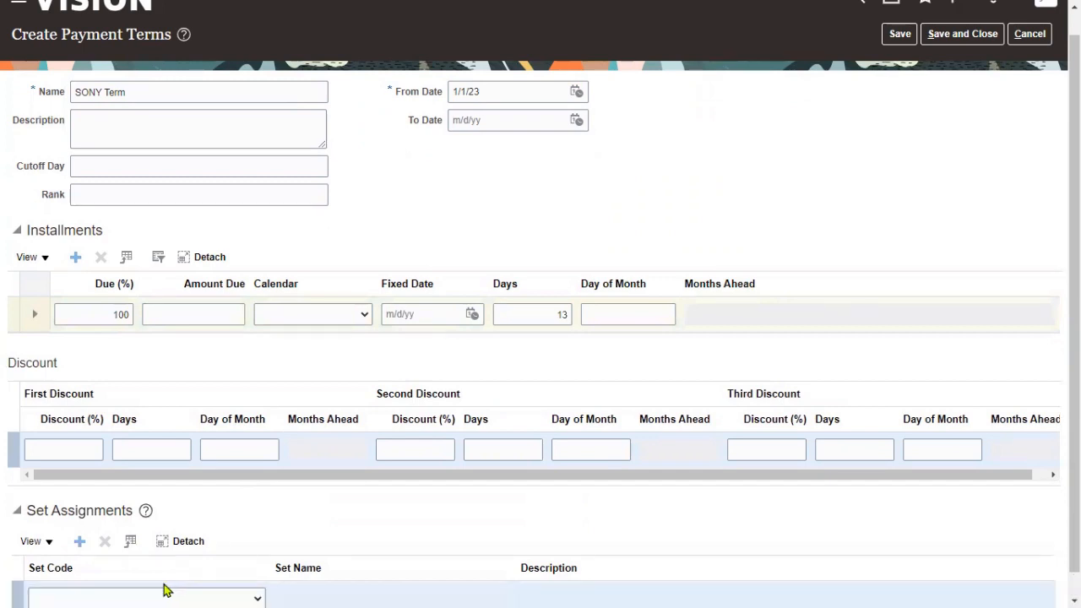
Assign the set code ABC_SONY_RDS to the payment term under Set Assignments.
{"action": "left_click", "coordinate": [165, 592]}
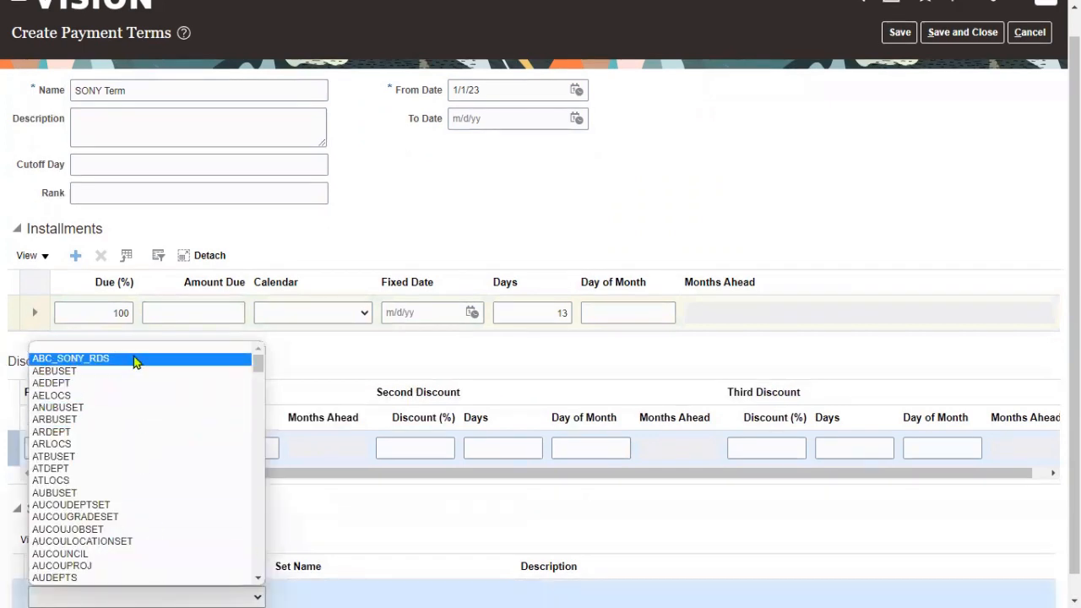
{"action": "left_click_drag", "start_coordinate": [259, 370], "coordinate": [261, 589]}
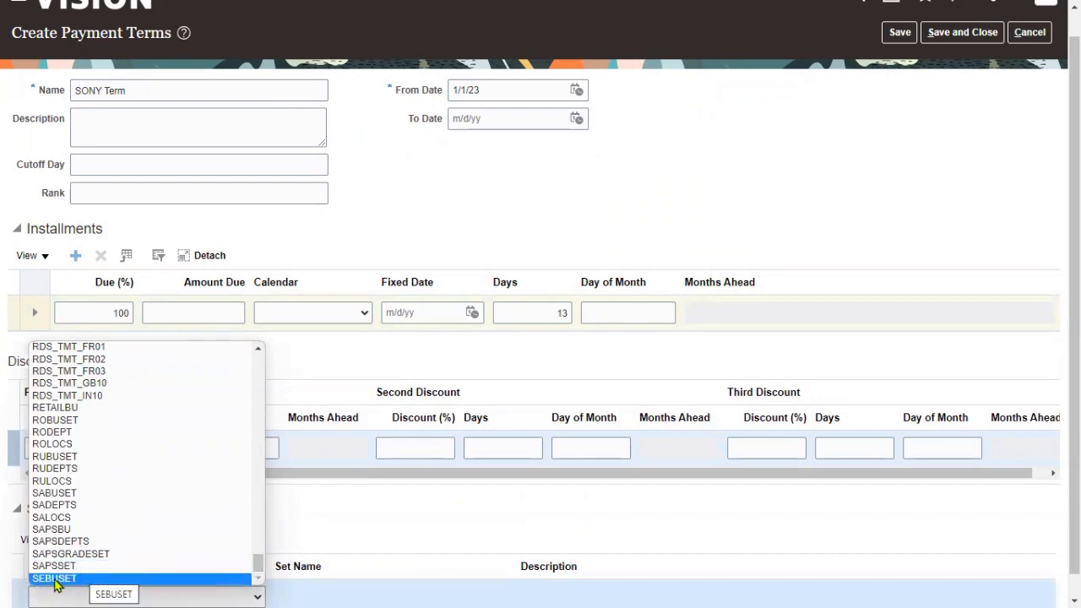
{"action": "left_click_drag", "start_coordinate": [262, 573], "coordinate": [264, 361]}
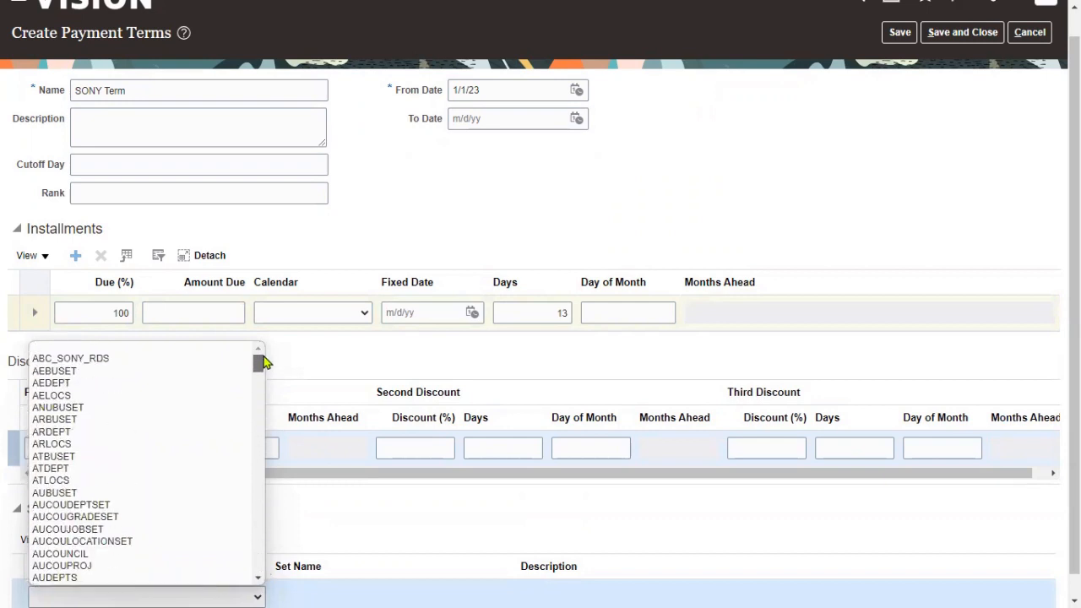
{"action": "left_click", "coordinate": [38, 362]}
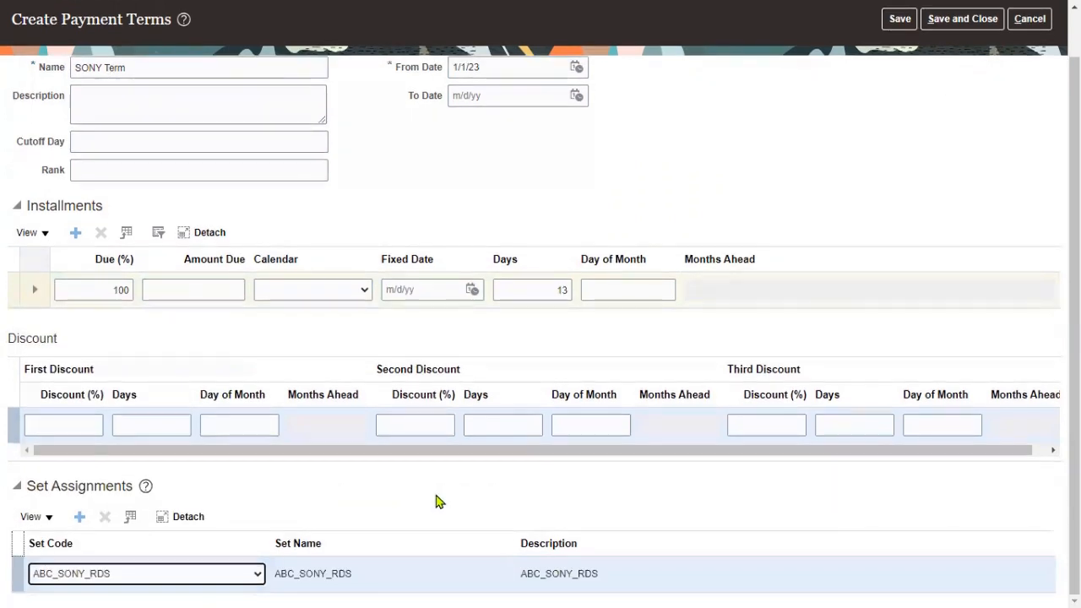
{"action": "left_click", "coordinate": [440, 501]}
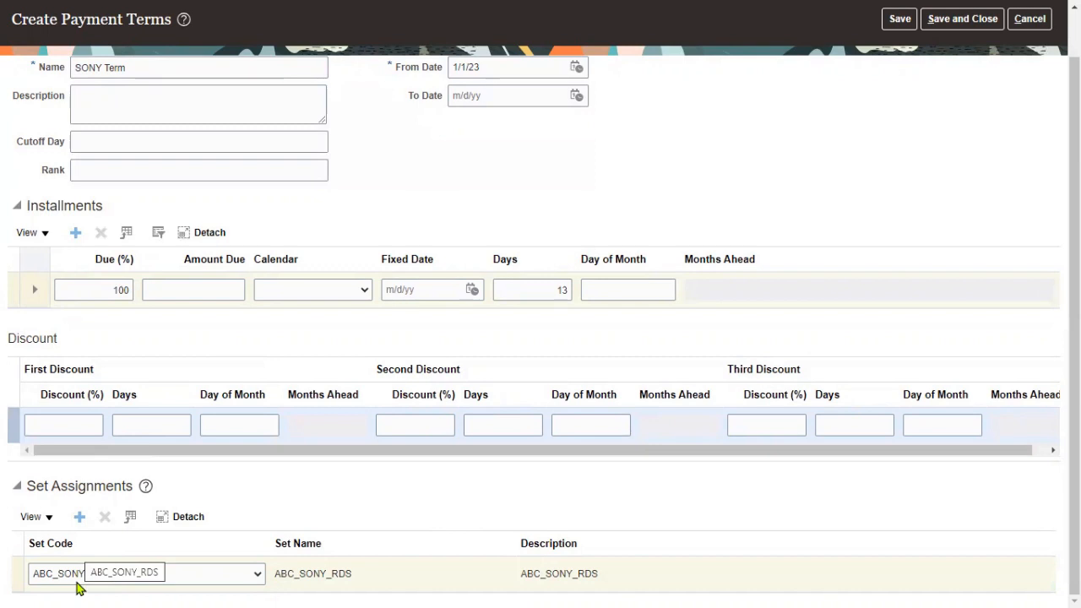
Save the SONY Term payment term.
{"action": "scroll", "coordinate": [946, 219], "scroll_direction": "up", "scroll_amount": 1}
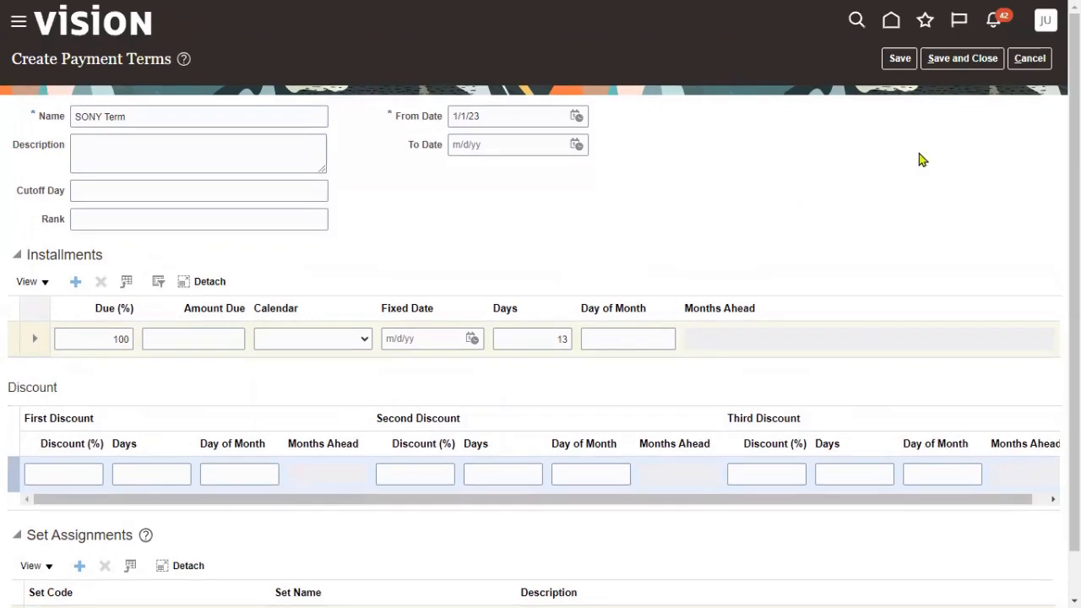
{"action": "left_click", "coordinate": [901, 59]}
{"action": "left_click", "coordinate": [162, 109]}
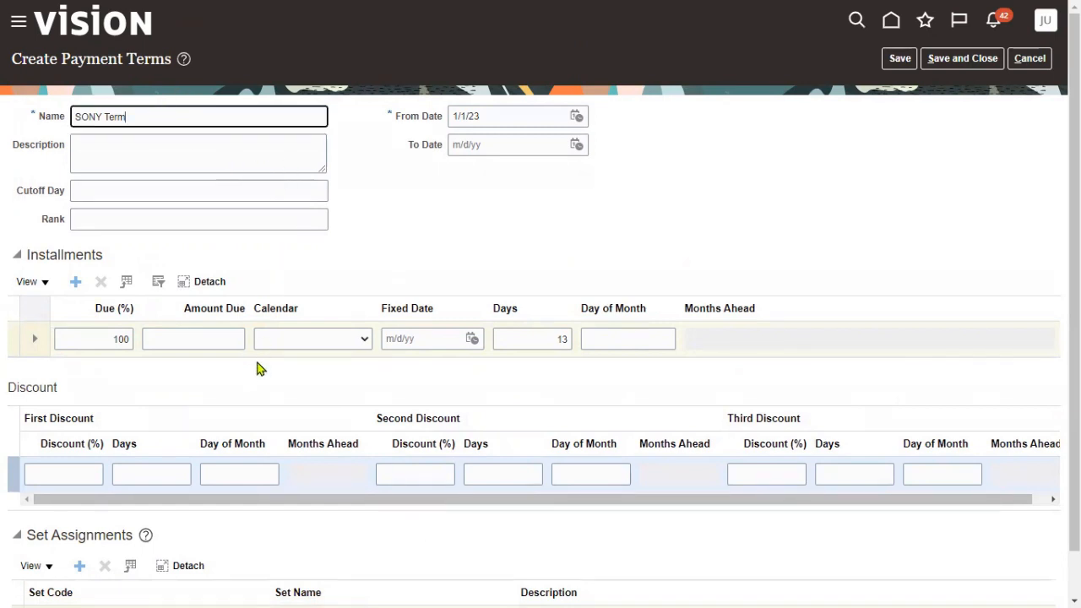
Check SONY Term's set assignment, then switch to Notepad++ and review the first three items of the task list.
{"action": "scroll", "coordinate": [294, 348], "scroll_direction": "down", "scroll_amount": 2}
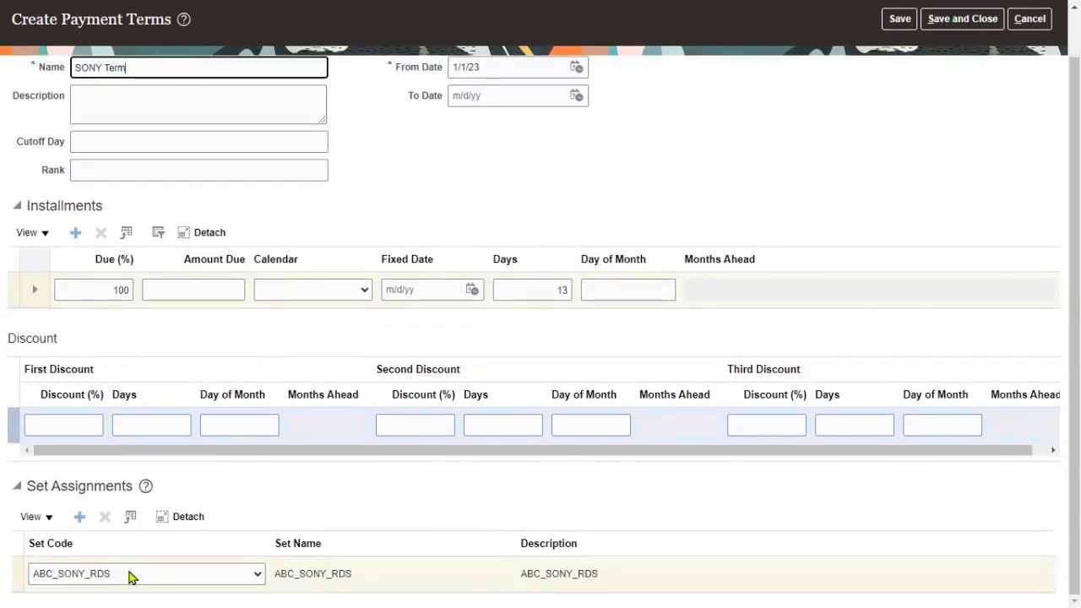
{"action": "key", "text": "alt+Tab"}
{"action": "key", "text": "Tab"}
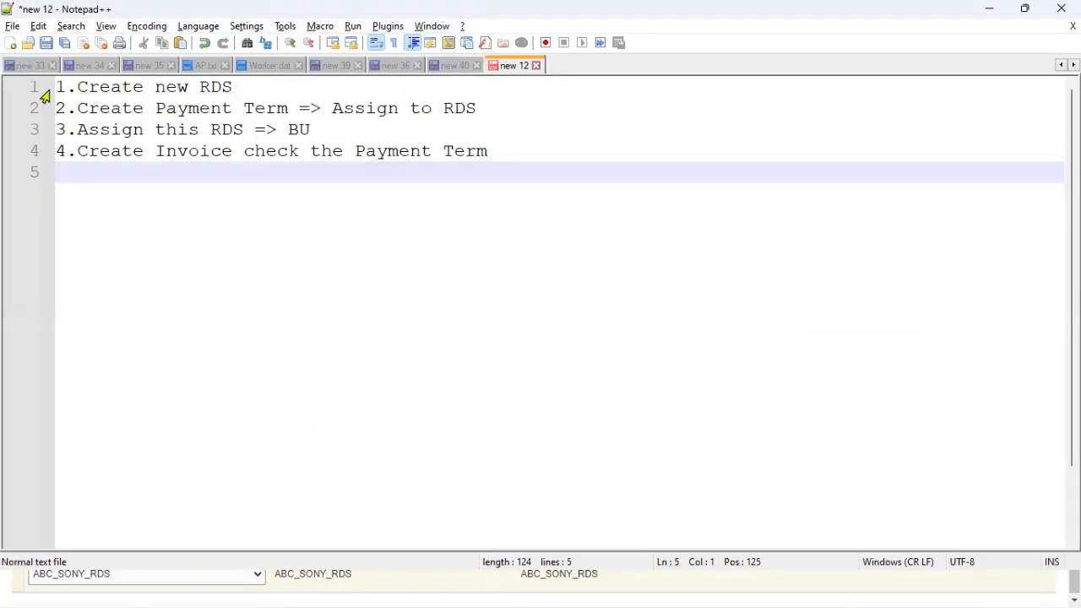
{"action": "left_click", "coordinate": [44, 89]}
{"action": "left_click", "coordinate": [42, 110]}
{"action": "left_click", "coordinate": [39, 134]}
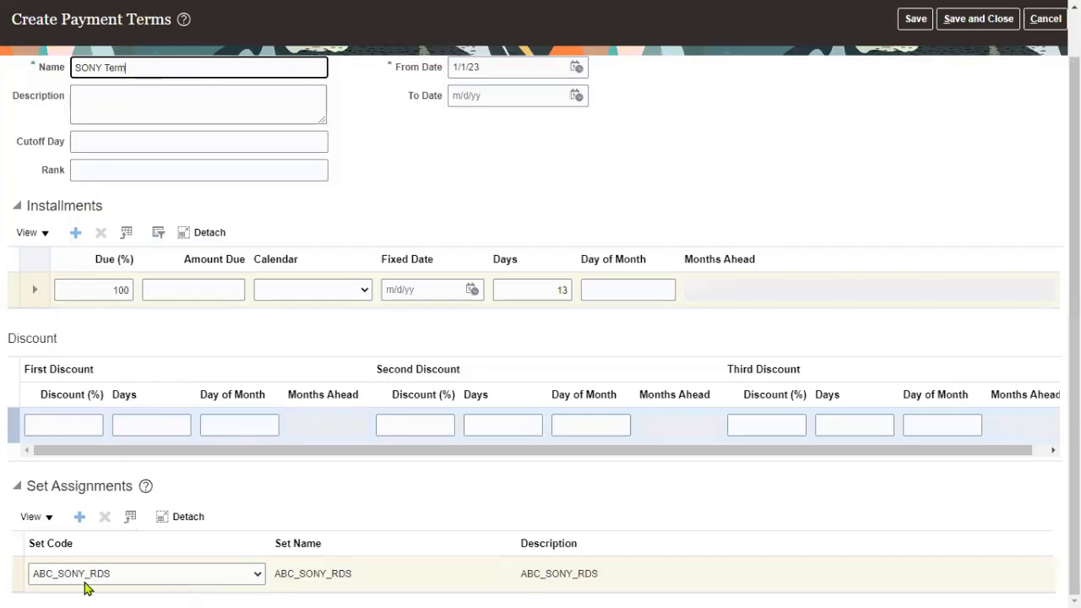
Review the installment days of SONY Term, then save and close the payment term.
{"action": "scroll", "coordinate": [268, 212], "scroll_direction": "up", "scroll_amount": 2}
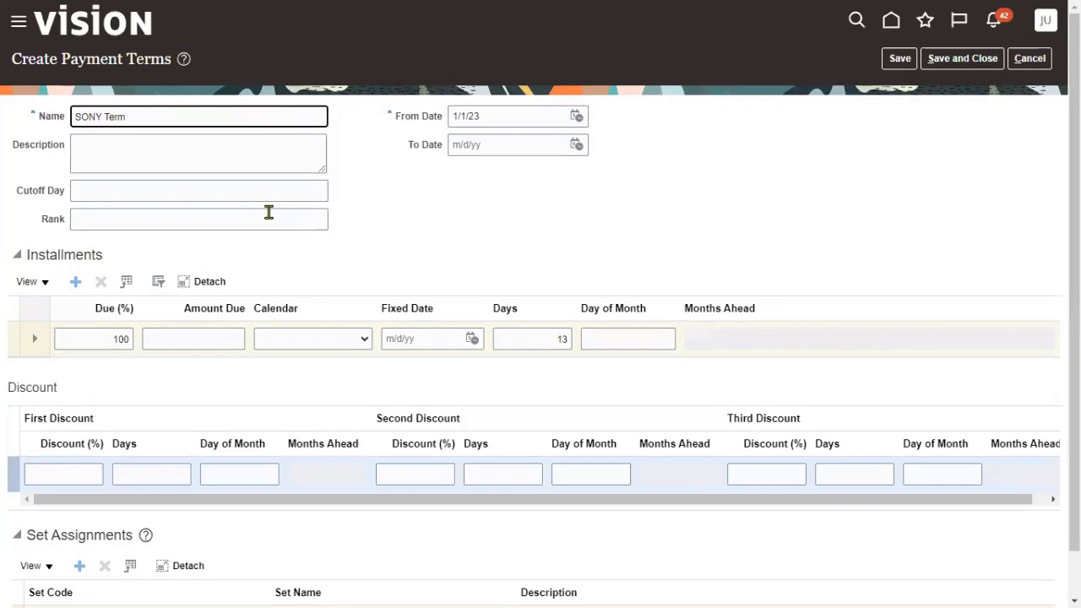
{"action": "left_click", "coordinate": [532, 339]}
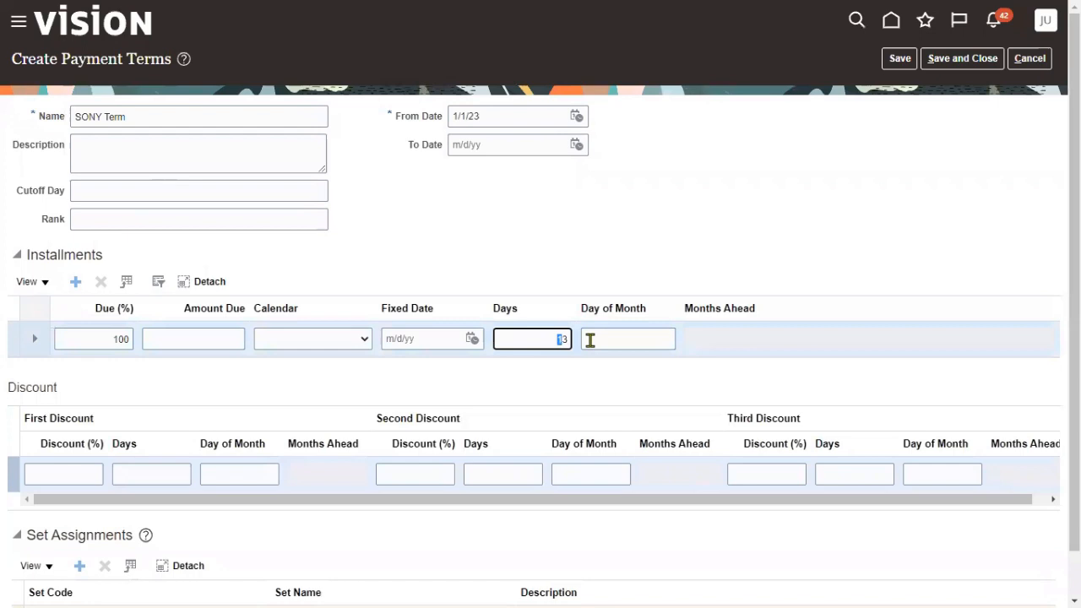
{"action": "left_click", "coordinate": [963, 58]}
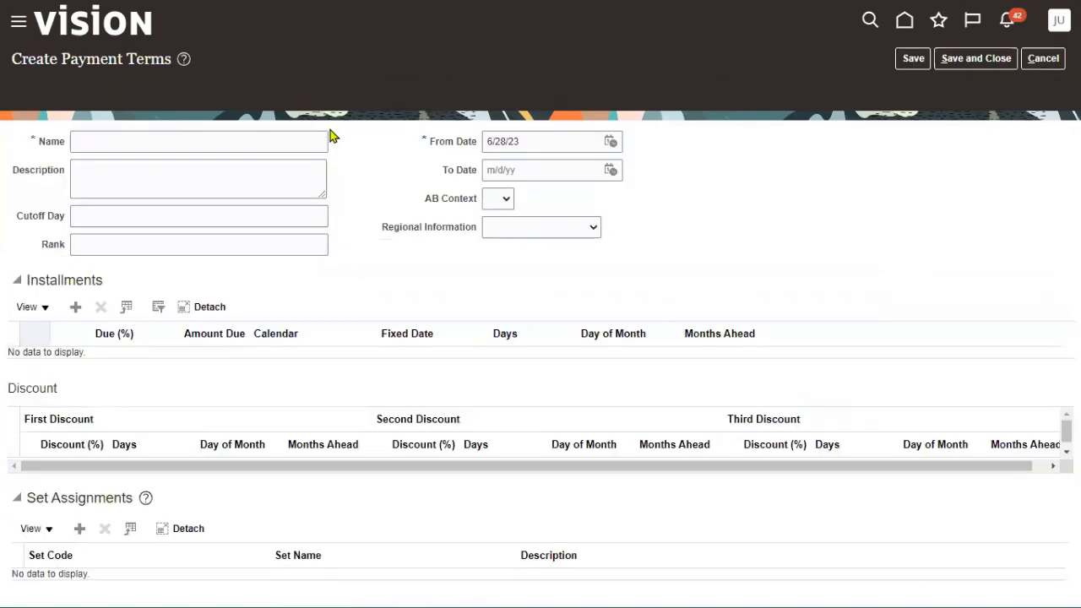
Name the new payment term SONY Multiple installments and set its From Date to 1/1/23.
{"action": "left_click", "coordinate": [247, 116]}
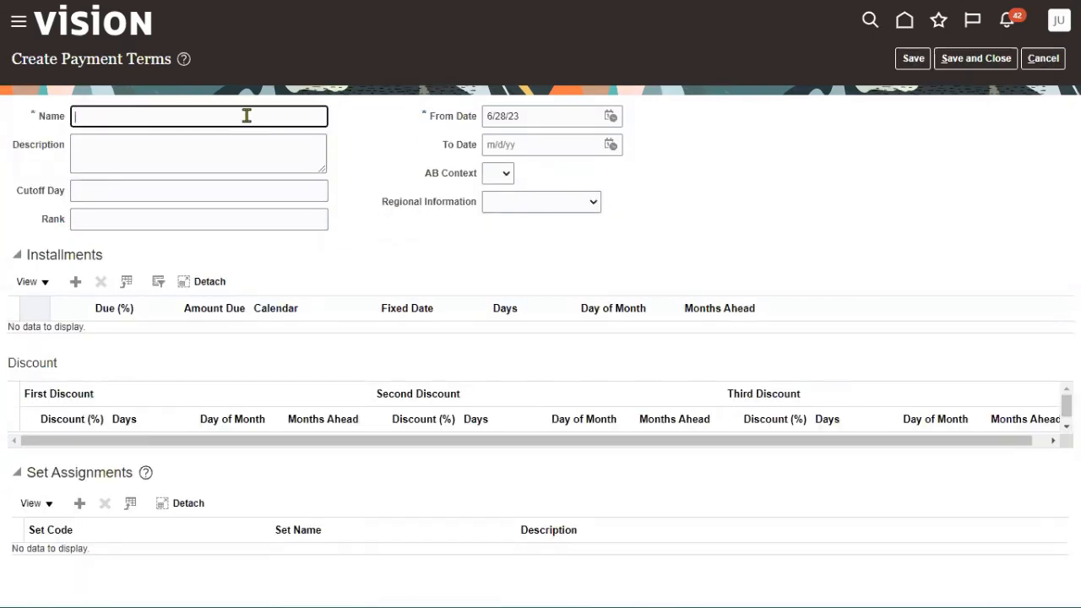
{"action": "type", "text": "SONY mu"}
{"action": "type", "text": "ltiple installments"}
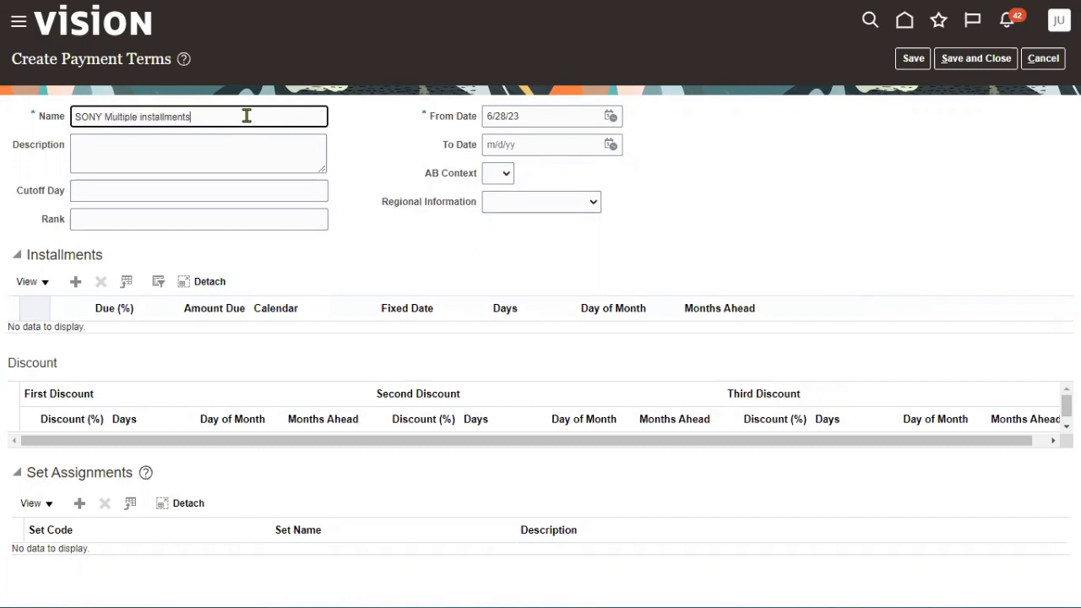
{"action": "left_click", "coordinate": [611, 118]}
{"action": "left_click", "coordinate": [673, 145]}
{"action": "left_click", "coordinate": [665, 172]}
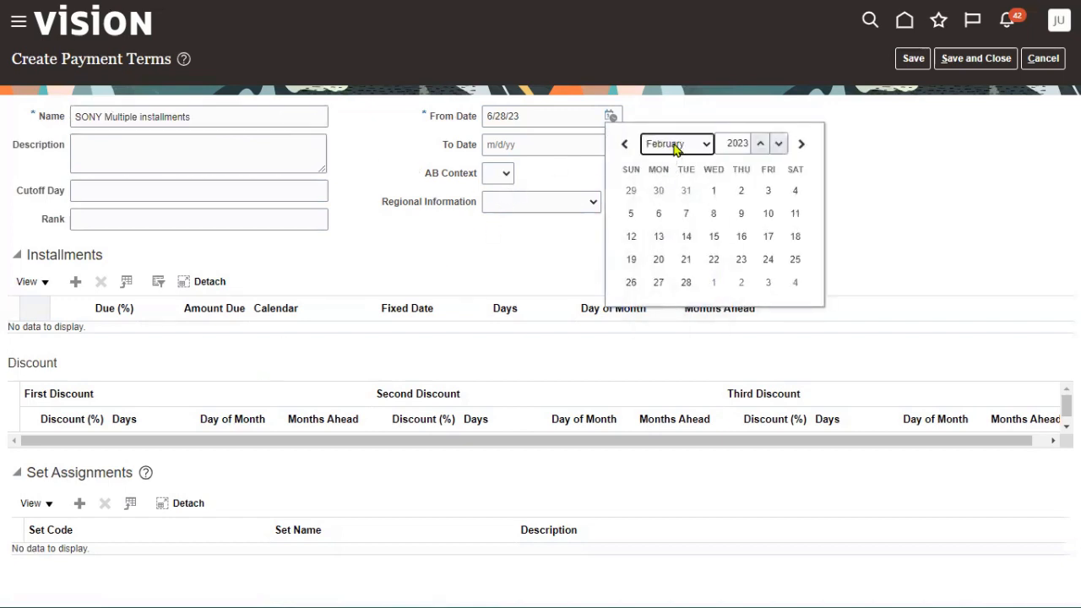
{"action": "left_click", "coordinate": [673, 145]}
{"action": "left_click", "coordinate": [664, 159]}
{"action": "left_click", "coordinate": [631, 190]}
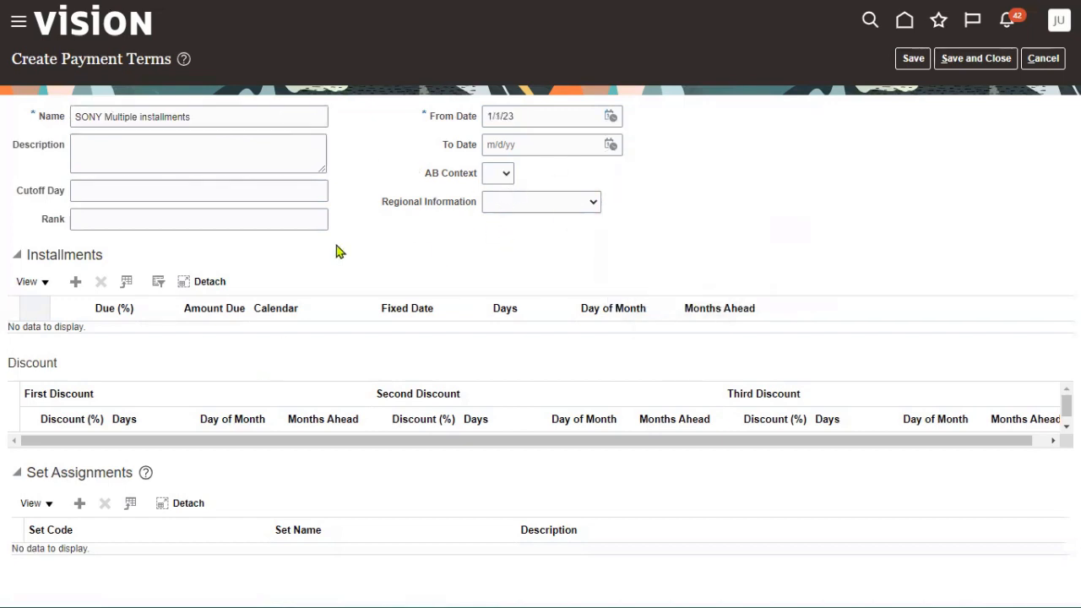
Add an installment to SONY Multiple installments with 70 percent due in 5 days.
{"action": "left_click", "coordinate": [76, 281]}
{"action": "left_click", "coordinate": [94, 338]}
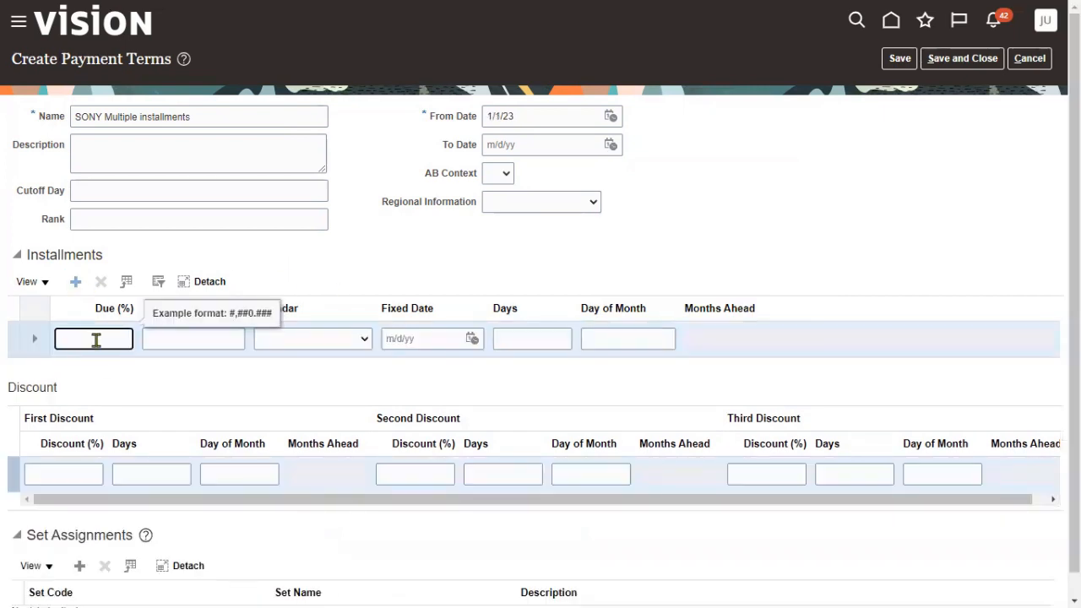
{"action": "type", "text": "70"}
{"action": "left_click", "coordinate": [560, 340]}
{"action": "type", "text": "5"}
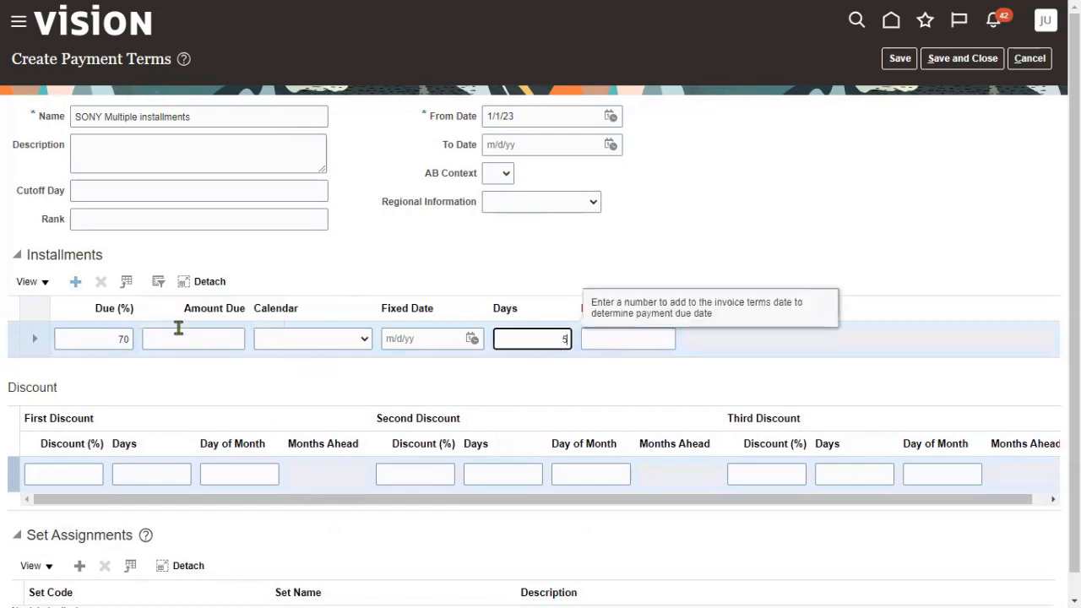
Add a second installment to the payment term with 30 percent due in 10 days.
{"action": "left_click", "coordinate": [76, 281]}
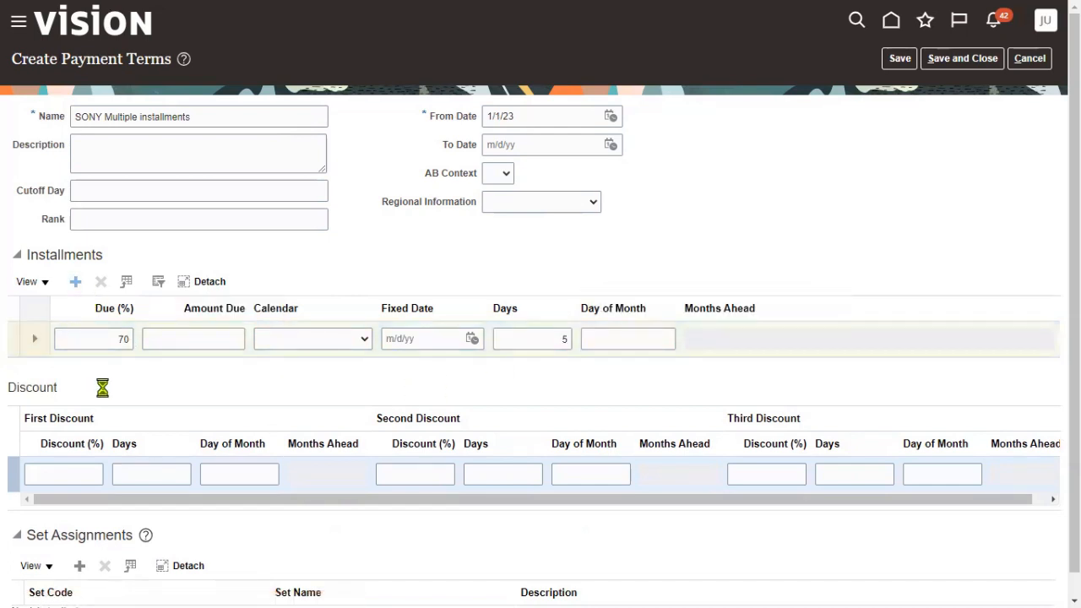
{"action": "left_click", "coordinate": [111, 340]}
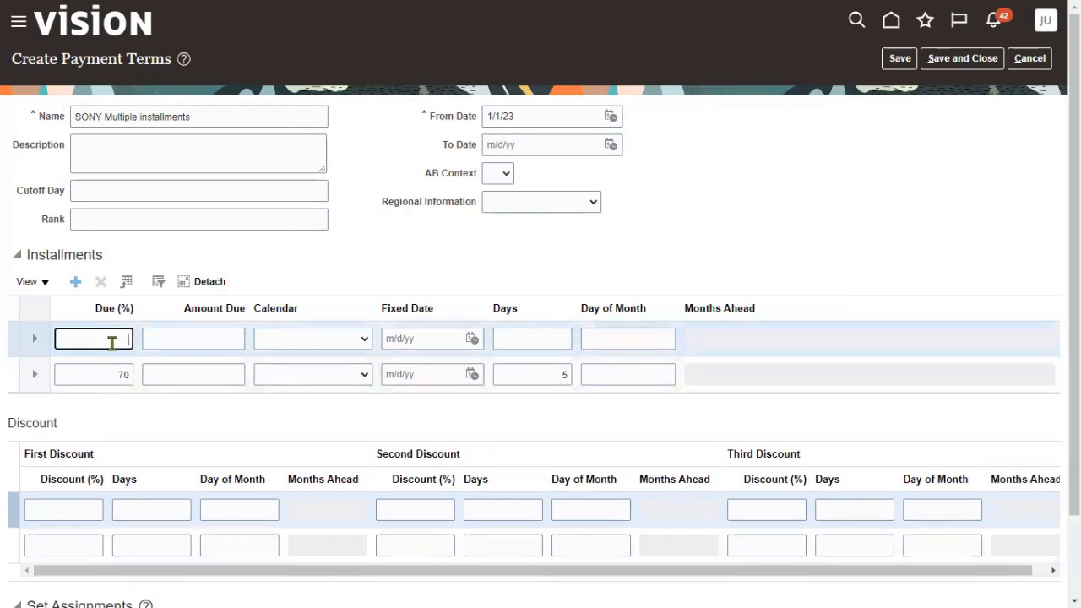
{"action": "type", "text": "30"}
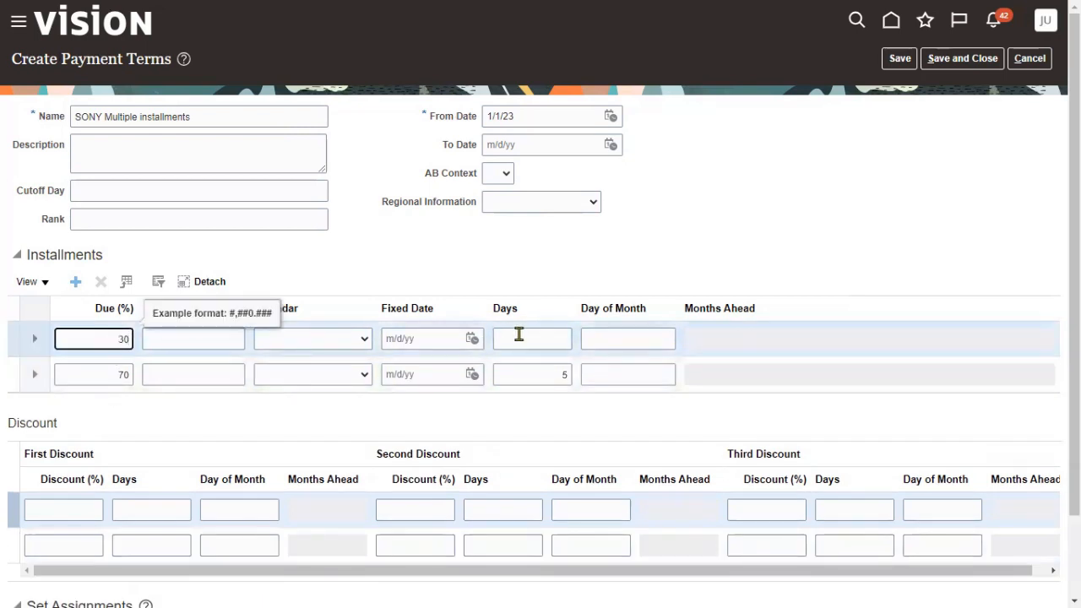
{"action": "left_click", "coordinate": [518, 336]}
{"action": "type", "text": "10"}
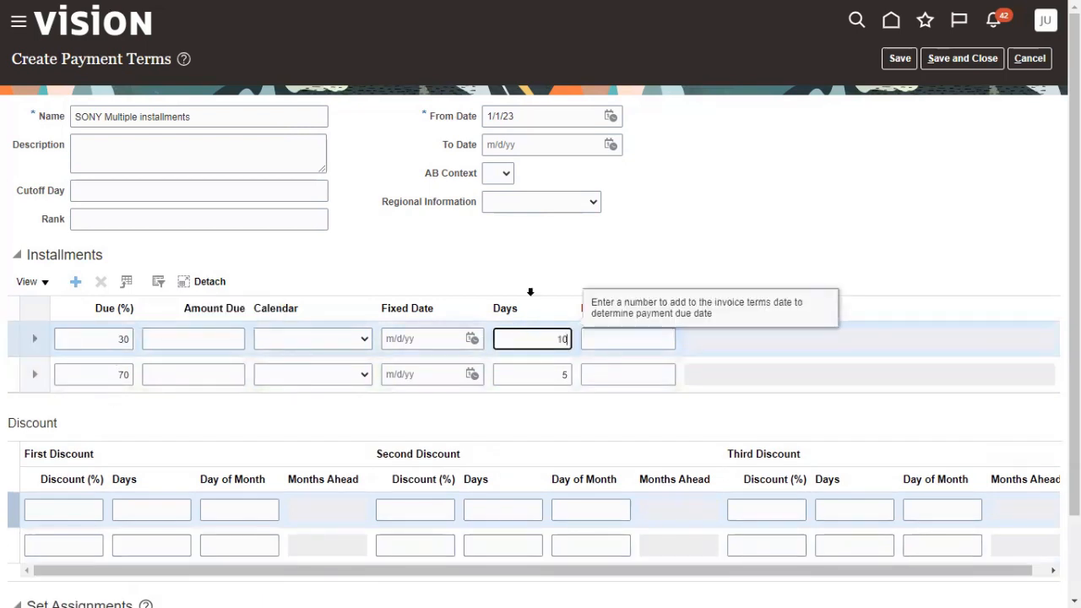
{"action": "left_click", "coordinate": [550, 268]}
Assign the set code ABC_SONY_RDS to SONY Multiple installments and save and close the payment term.
{"action": "scroll", "coordinate": [171, 554], "scroll_direction": "down", "scroll_amount": 3}
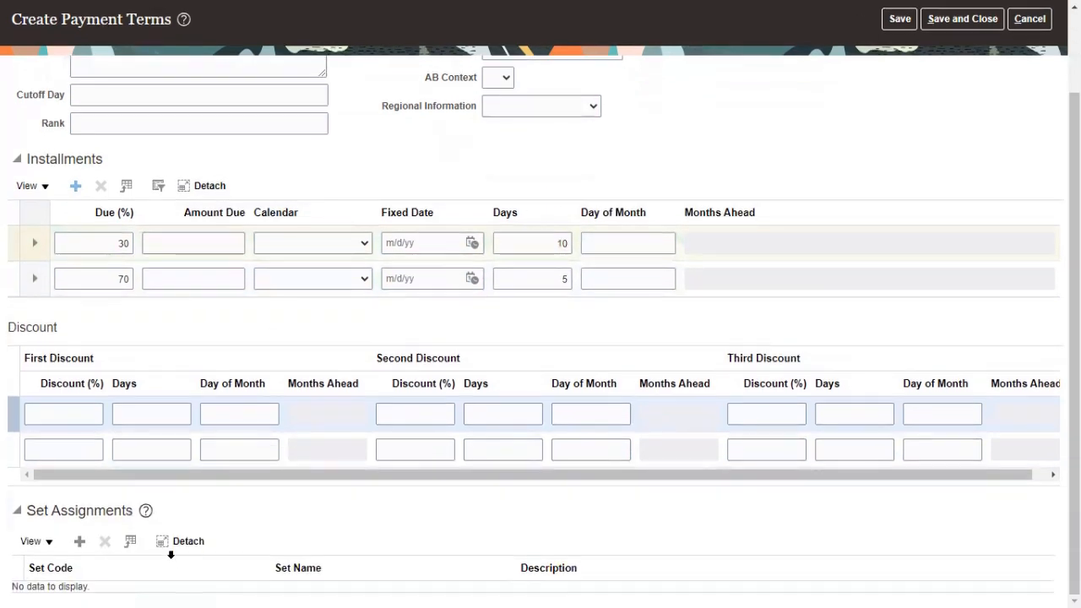
{"action": "left_click", "coordinate": [79, 542]}
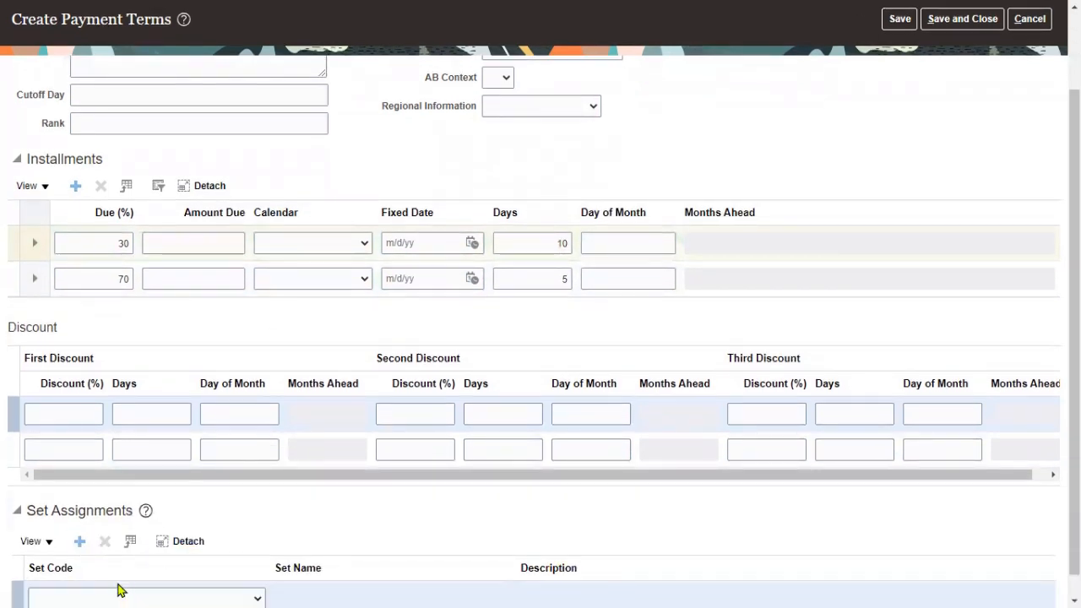
{"action": "left_click", "coordinate": [118, 591]}
{"action": "left_click", "coordinate": [121, 359]}
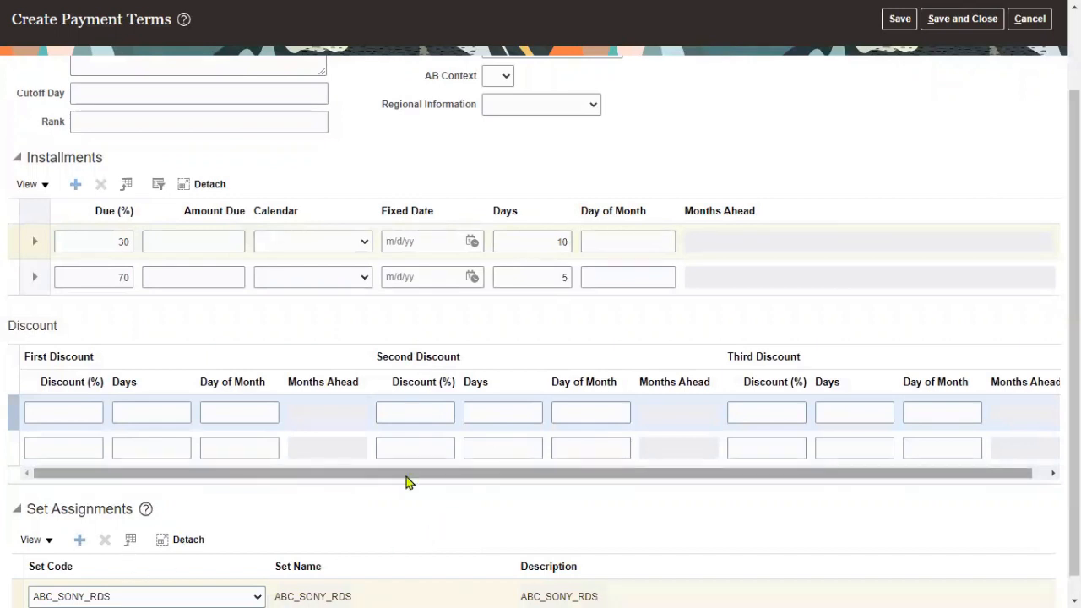
{"action": "scroll", "coordinate": [775, 268], "scroll_direction": "up", "scroll_amount": 2}
{"action": "left_click", "coordinate": [954, 61]}
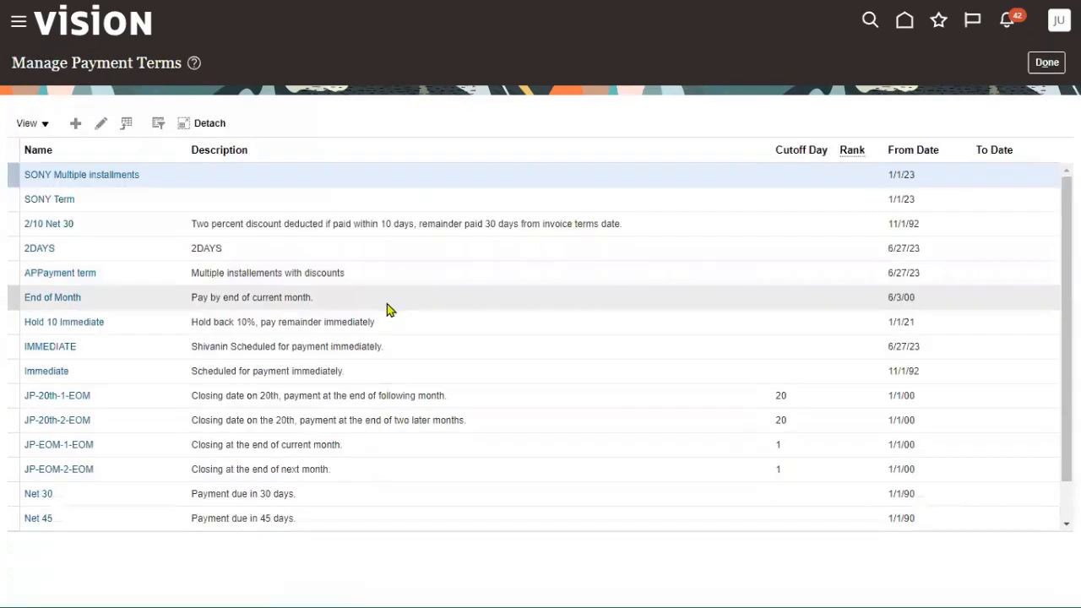
Switch to Notepad++ and review the task list item about assigning the RDS to the BU.
{"action": "key", "text": "alt+Tab"}
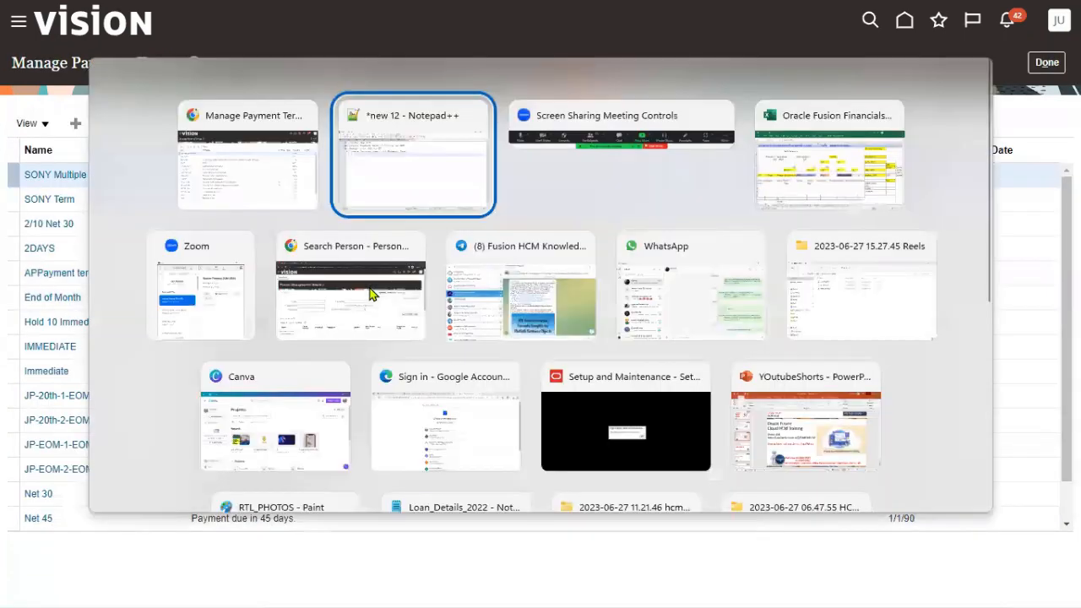
{"action": "left_click_drag", "start_coordinate": [210, 128], "coordinate": [242, 127]}
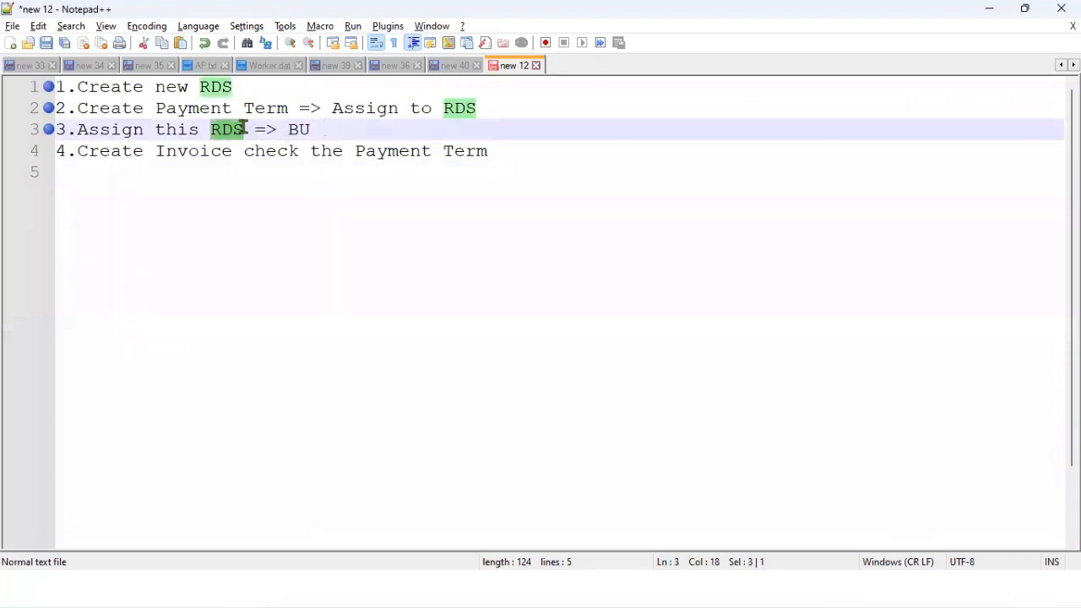
{"action": "left_click_drag", "start_coordinate": [292, 130], "coordinate": [309, 130]}
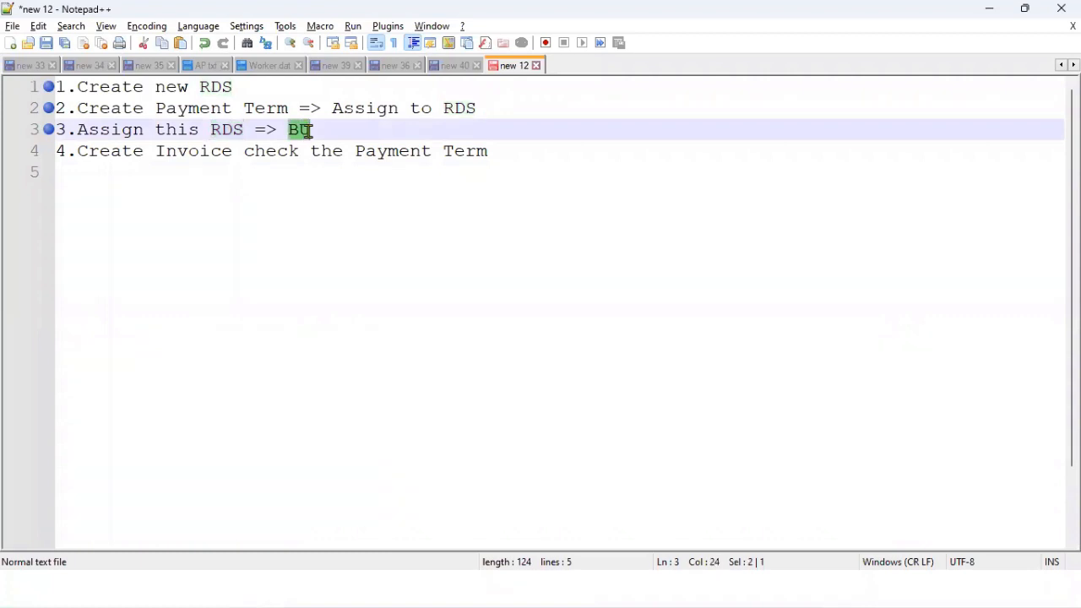
{"action": "left_click_drag", "start_coordinate": [212, 129], "coordinate": [243, 130]}
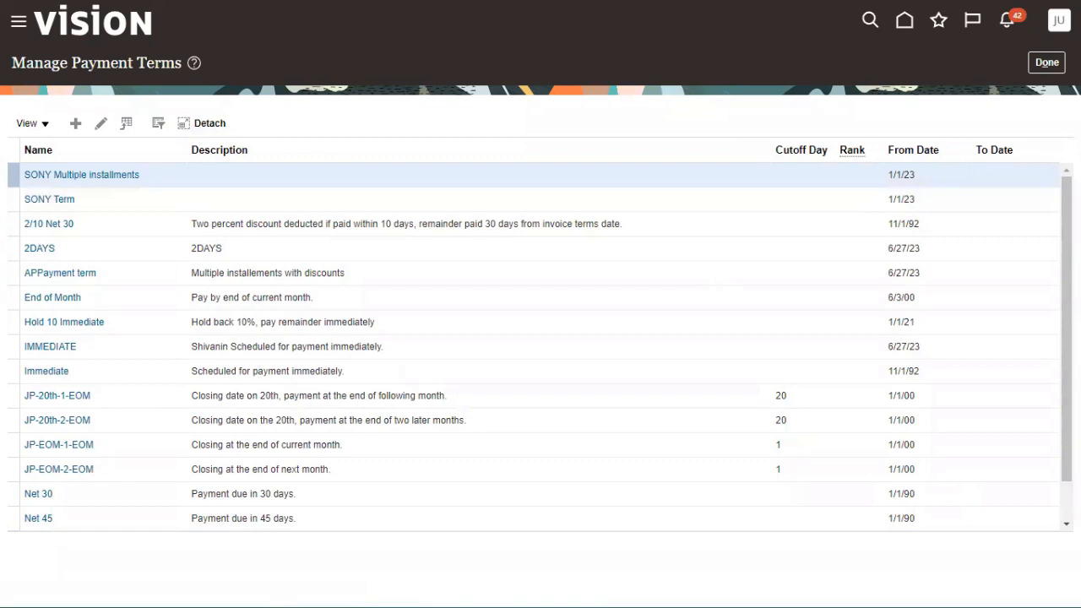
Leave the payment terms list in Oracle Fusion and search the setup tasks for BUSINESS UNIT.
{"action": "left_click", "coordinate": [1047, 63]}
{"action": "left_click_drag", "start_coordinate": [612, 118], "coordinate": [116, 120]}
{"action": "type", "text": "bus"}
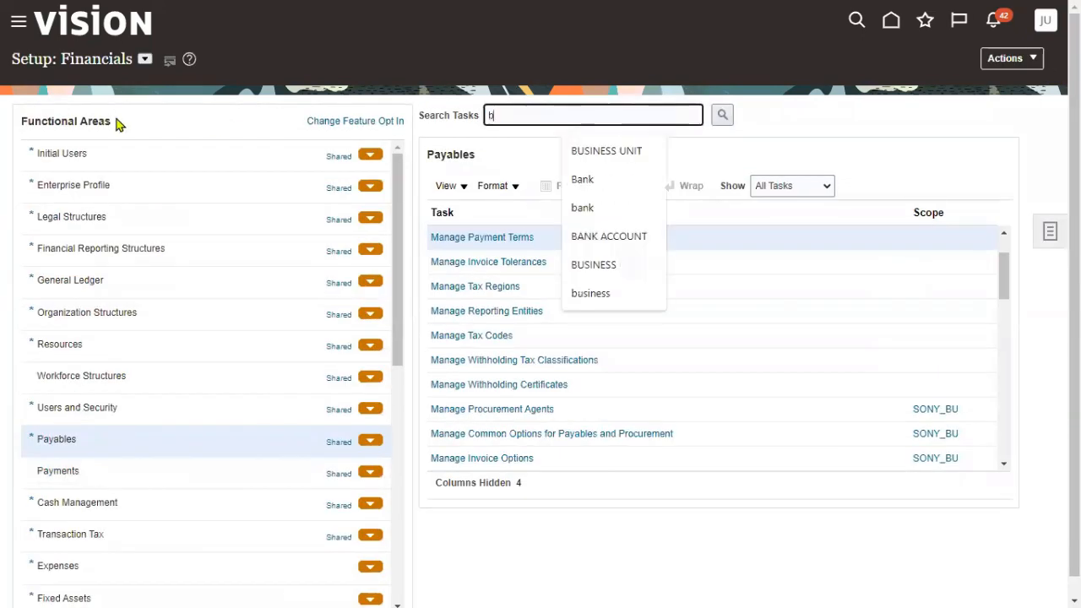
{"action": "left_click", "coordinate": [613, 153]}
{"action": "left_click", "coordinate": [727, 123]}
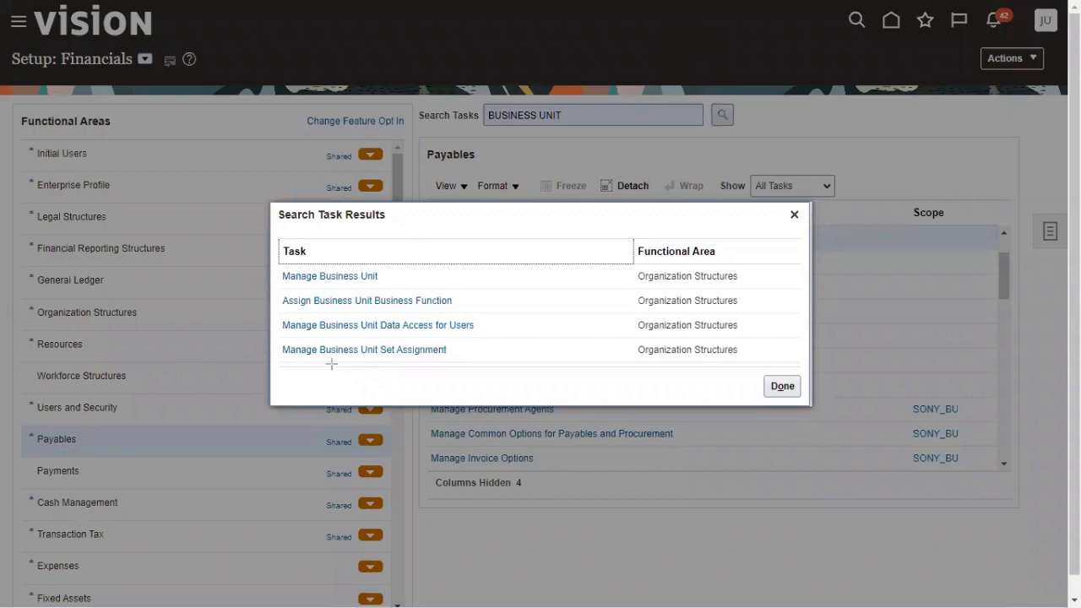
Open the Manage Business Unit Set Assignment task for SONY_BU and check the business unit in its title.
{"action": "mouse_move", "coordinate": [319, 340]}
{"action": "left_mouse_down"}
{"action": "mouse_move", "coordinate": [346, 363]}
{"action": "mouse_move", "coordinate": [373, 344]}
{"action": "mouse_move", "coordinate": [334, 339]}
{"action": "mouse_move", "coordinate": [382, 362]}
{"action": "mouse_move", "coordinate": [397, 359]}
{"action": "mouse_move", "coordinate": [390, 336]}
{"action": "left_mouse_up"}
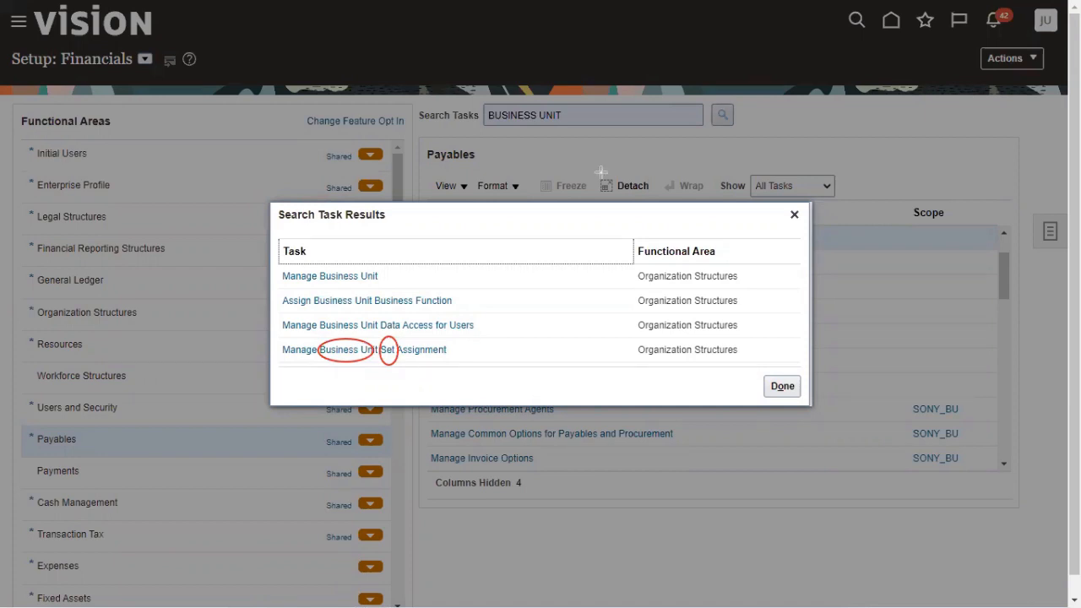
{"action": "left_click", "coordinate": [418, 350]}
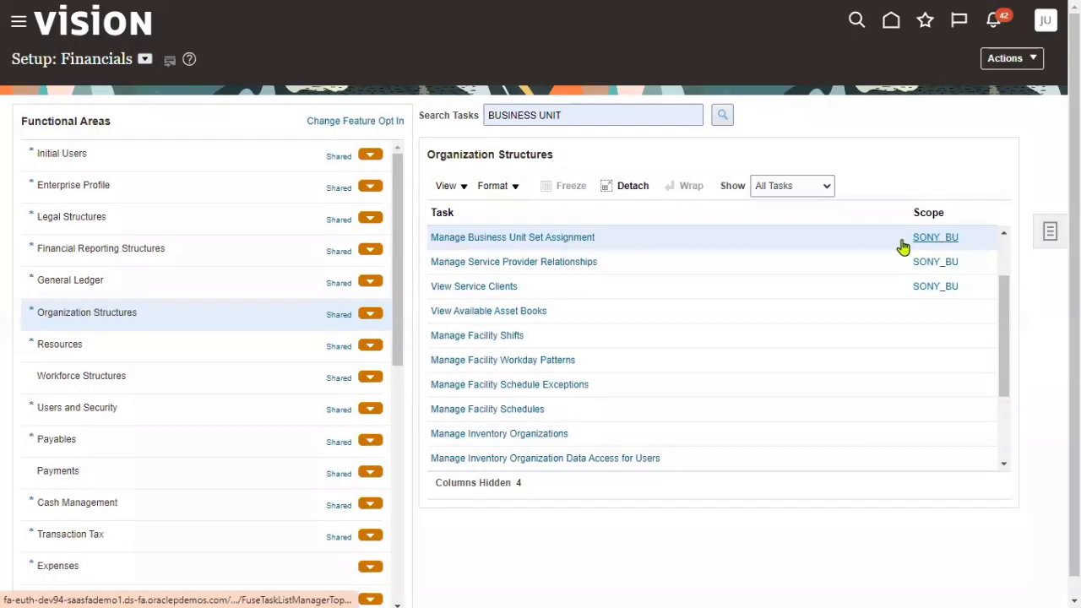
{"action": "left_click", "coordinate": [573, 239]}
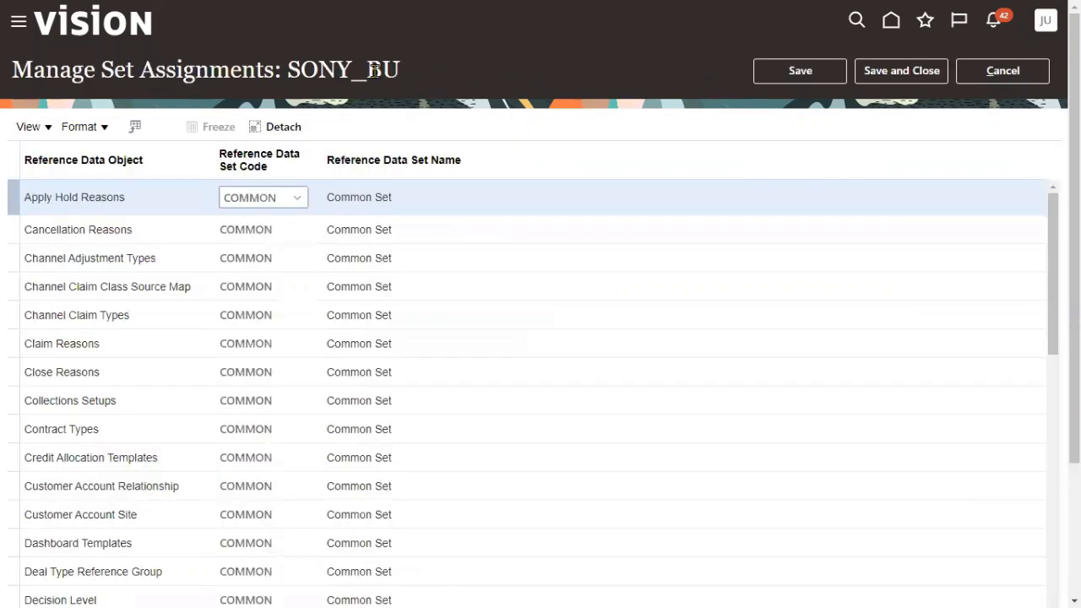
{"action": "left_click_drag", "start_coordinate": [293, 70], "coordinate": [415, 79]}
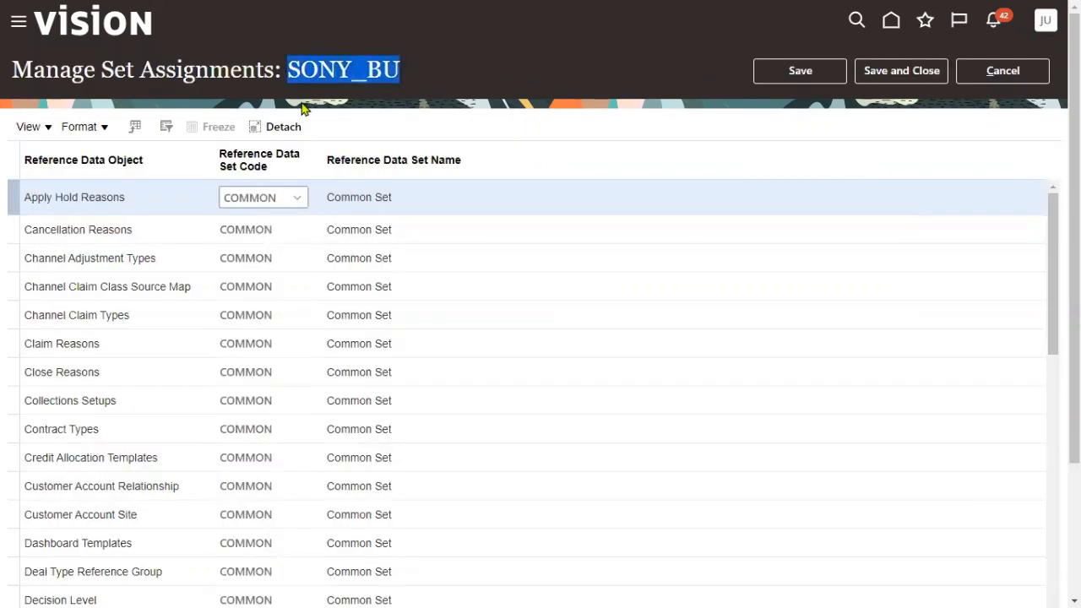
Filter SONY_BU's set assignments by the reference data object name Pay.
{"action": "left_click", "coordinate": [166, 126]}
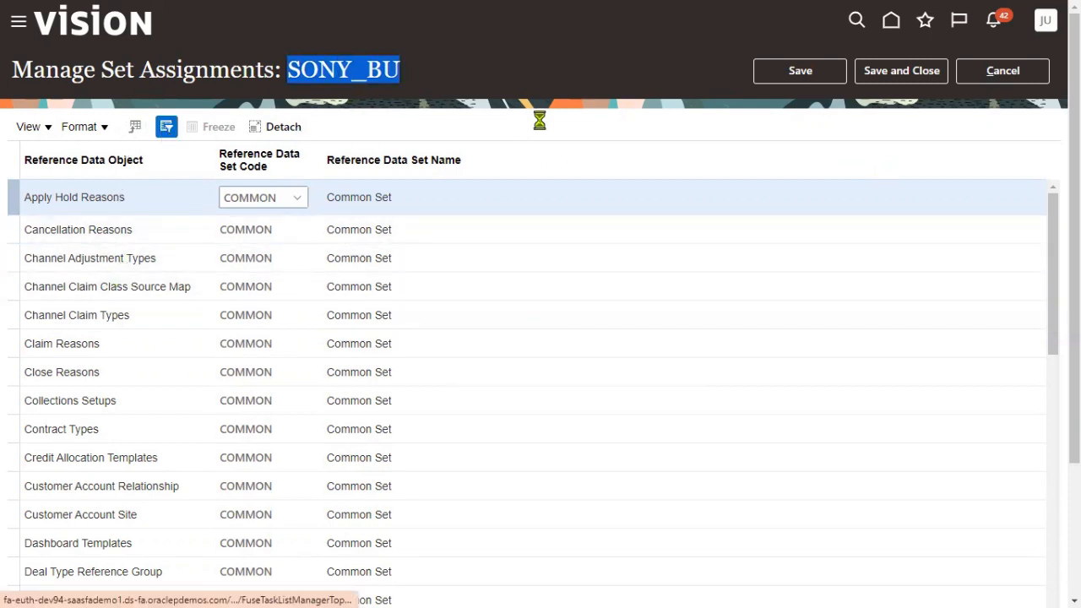
{"action": "left_click", "coordinate": [171, 160]}
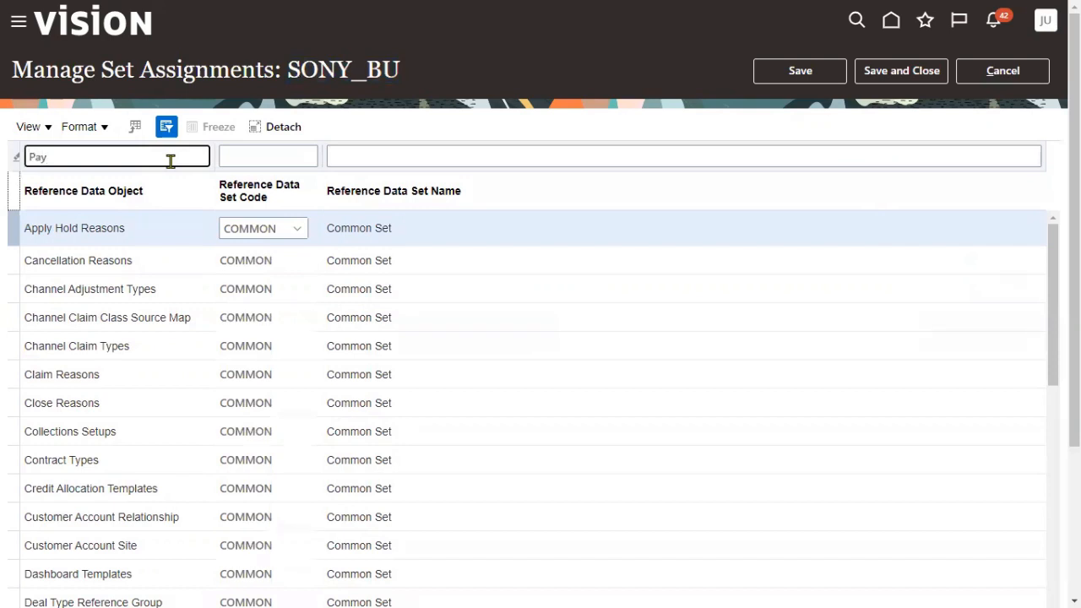
{"action": "key", "text": "Return"}
Assign the reference data set ABC_SONY_RDS to Payables Payment Terms for SONY_BU, saving and closing the set assignments.
{"action": "left_click", "coordinate": [246, 227]}
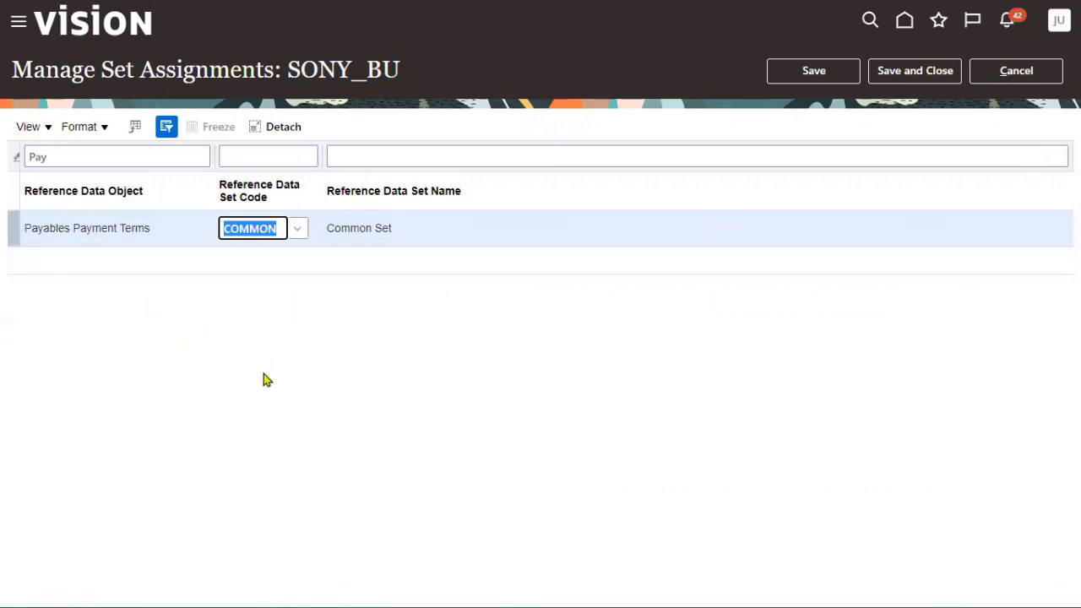
{"action": "type", "text": "S"}
{"action": "key", "text": "BackSpace"}
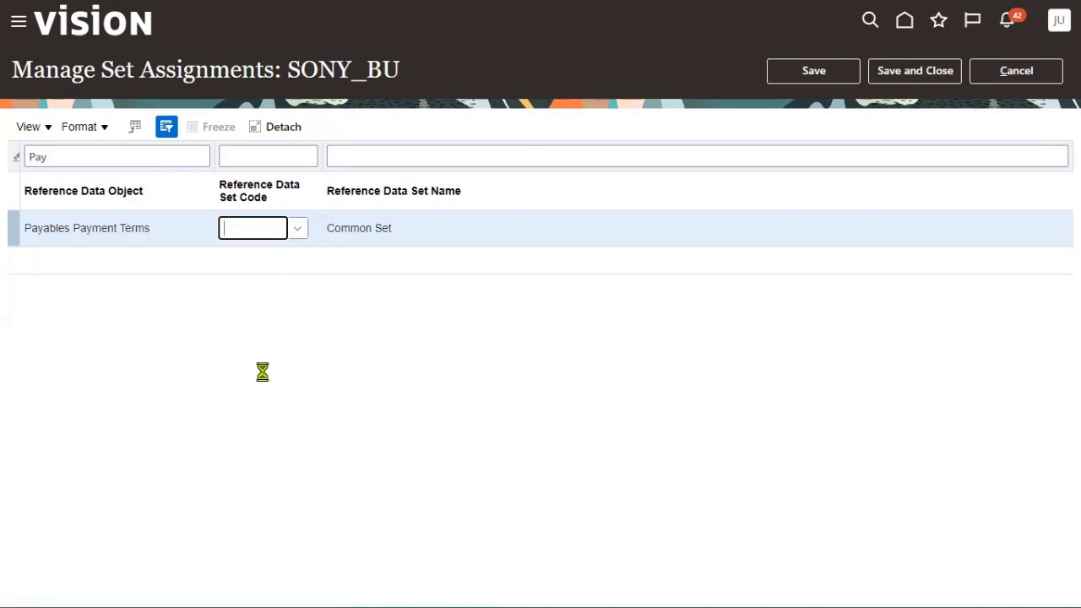
{"action": "type", "text": "ABC_SONY_F"}
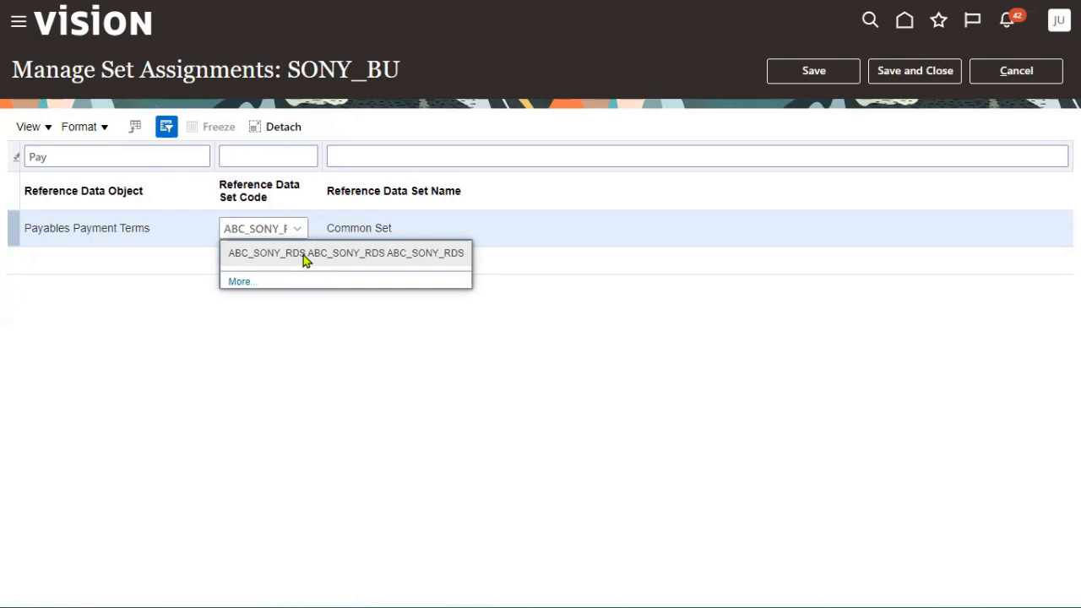
{"action": "left_click", "coordinate": [304, 253]}
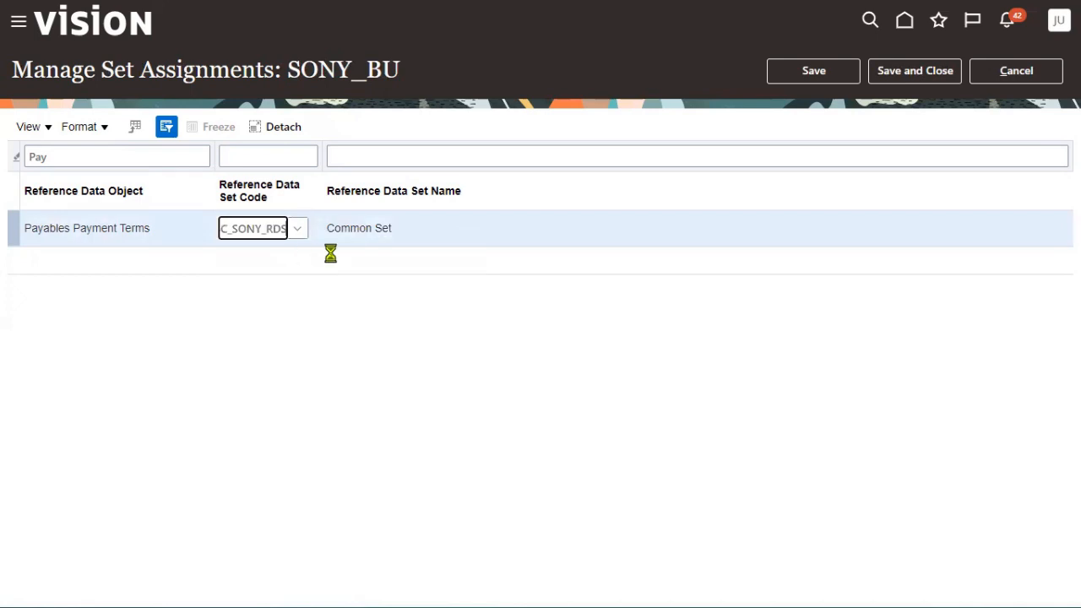
{"action": "left_click", "coordinate": [905, 78]}
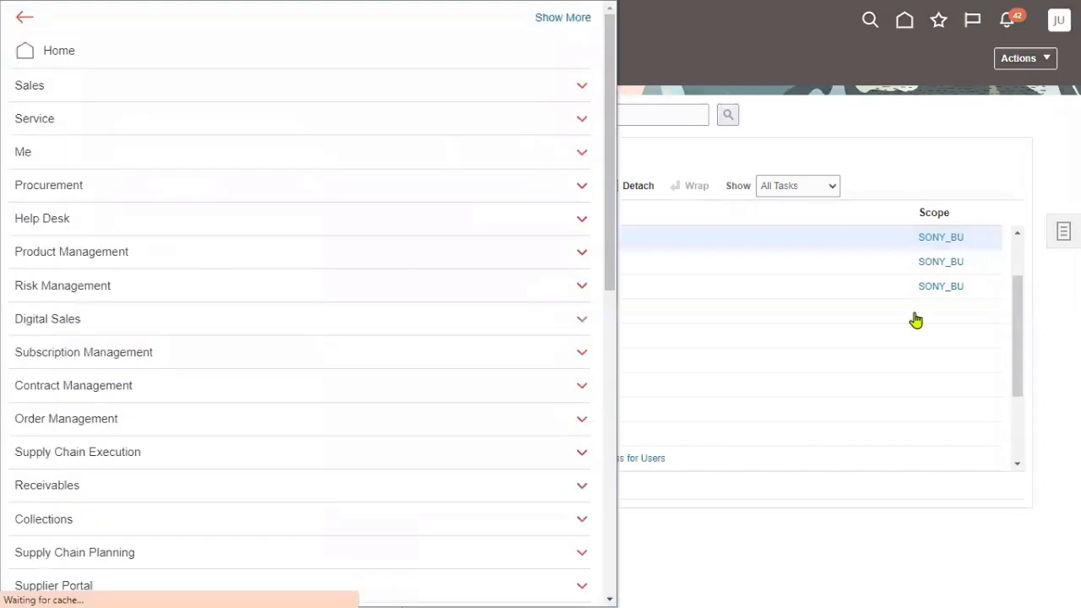
Search the setup tasks for INVOICE and open the Manage Invoice Options task for SONY_BU.
{"action": "left_click", "coordinate": [854, 108]}
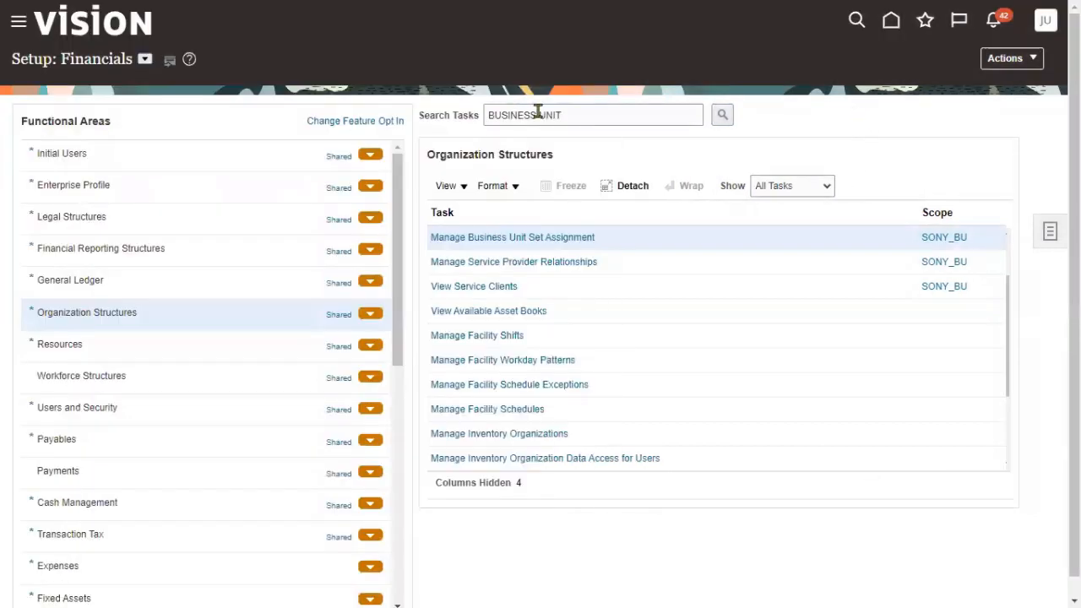
{"action": "triple_click", "coordinate": [591, 116]}
{"action": "type", "text": "inv"}
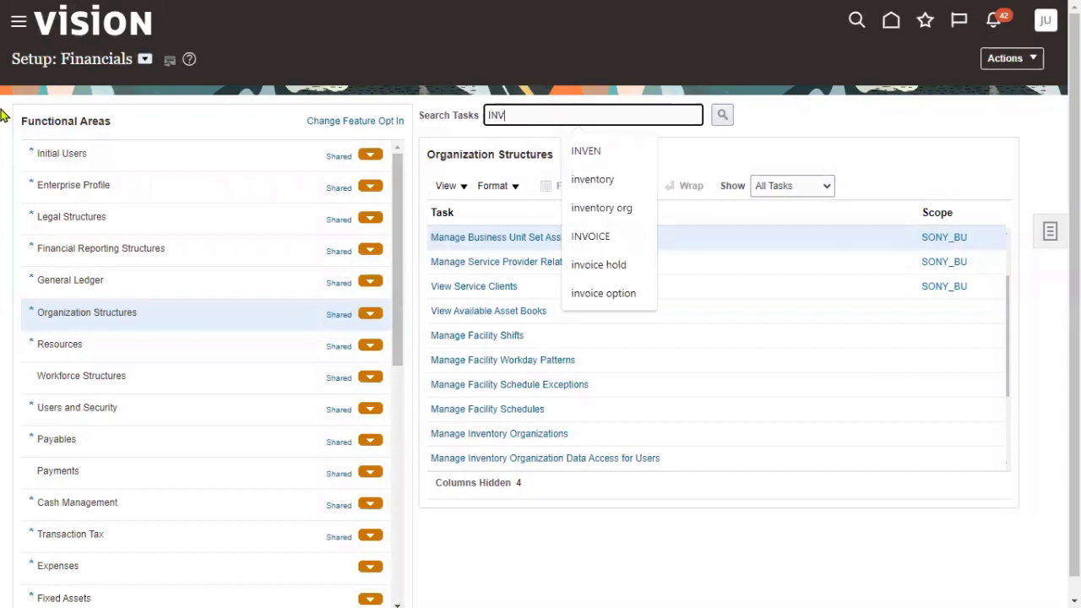
{"action": "left_click", "coordinate": [623, 240]}
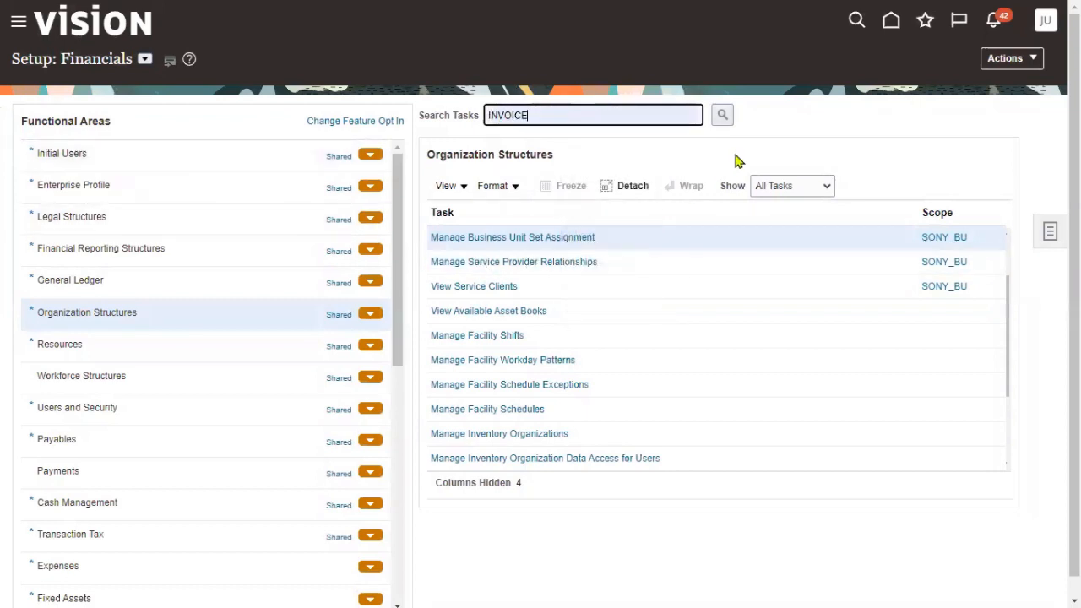
{"action": "left_click", "coordinate": [723, 116]}
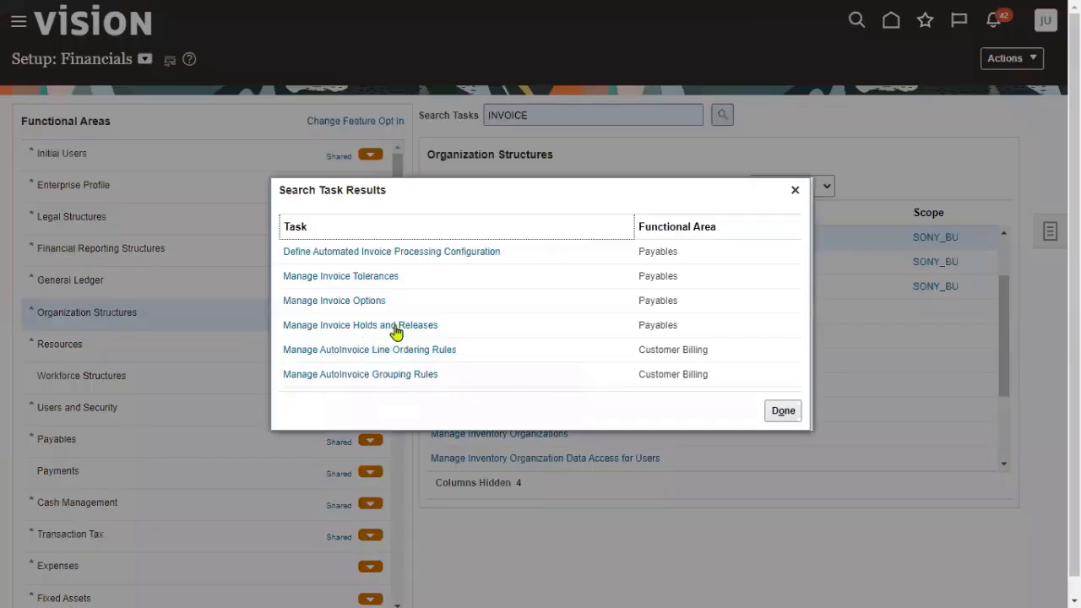
{"action": "left_click", "coordinate": [359, 302]}
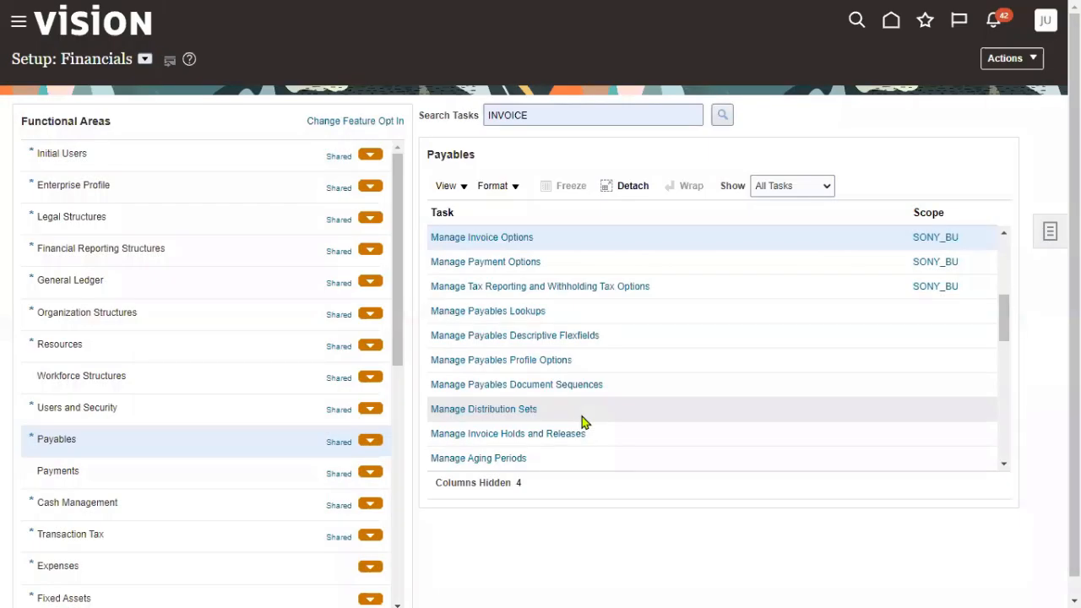
{"action": "left_click", "coordinate": [501, 239]}
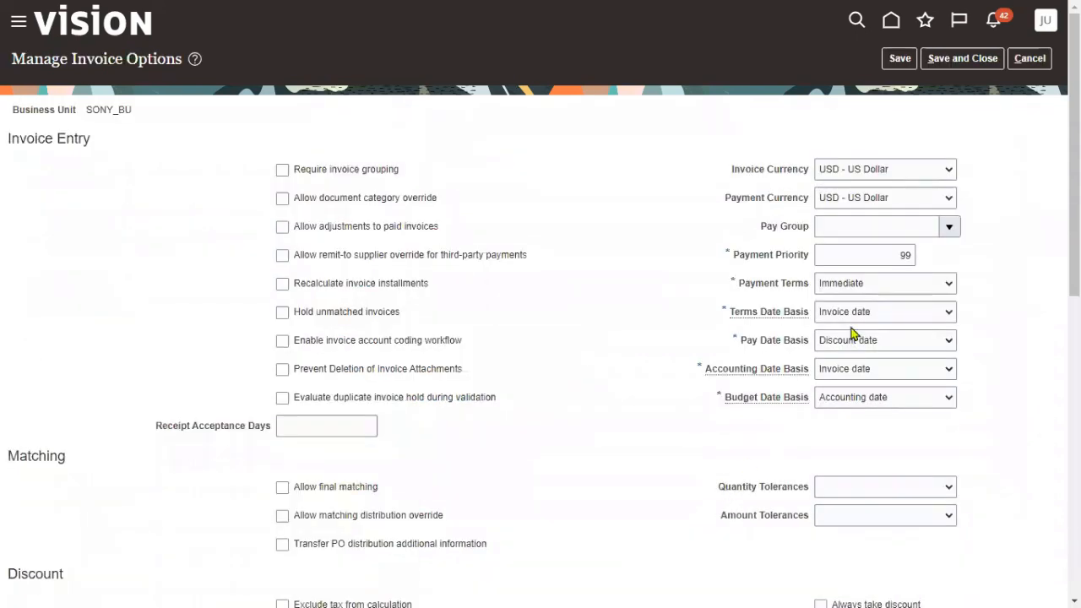
Check which payment terms are available in the Invoice Entry and Prepayment sections of the invoice options.
{"action": "left_click", "coordinate": [891, 284]}
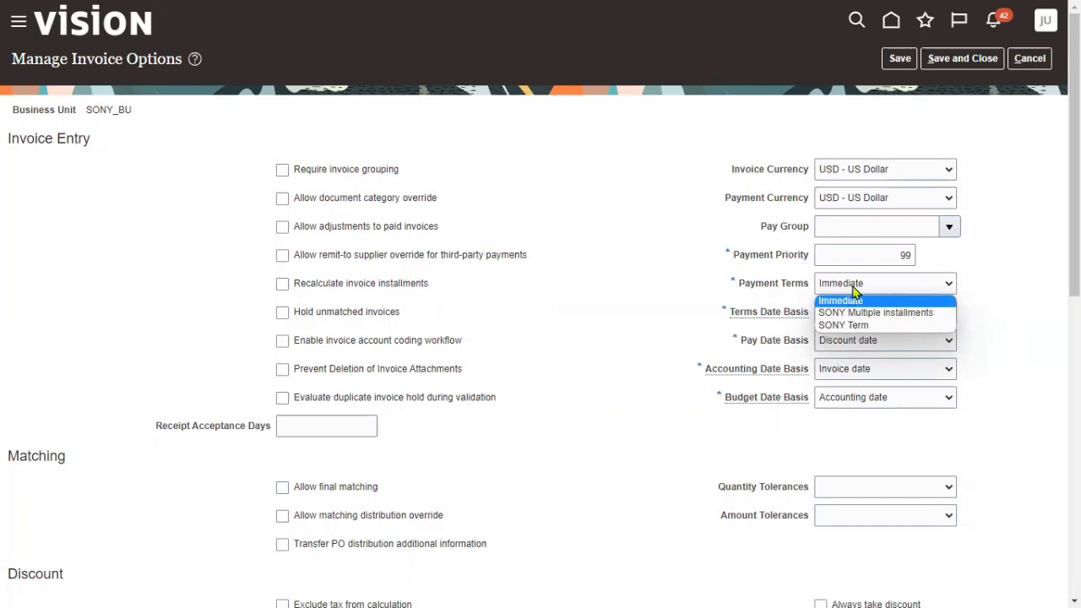
{"action": "left_click", "coordinate": [633, 451]}
{"action": "scroll", "coordinate": [633, 451], "scroll_direction": "down", "scroll_amount": 3}
{"action": "left_click", "coordinate": [413, 529]}
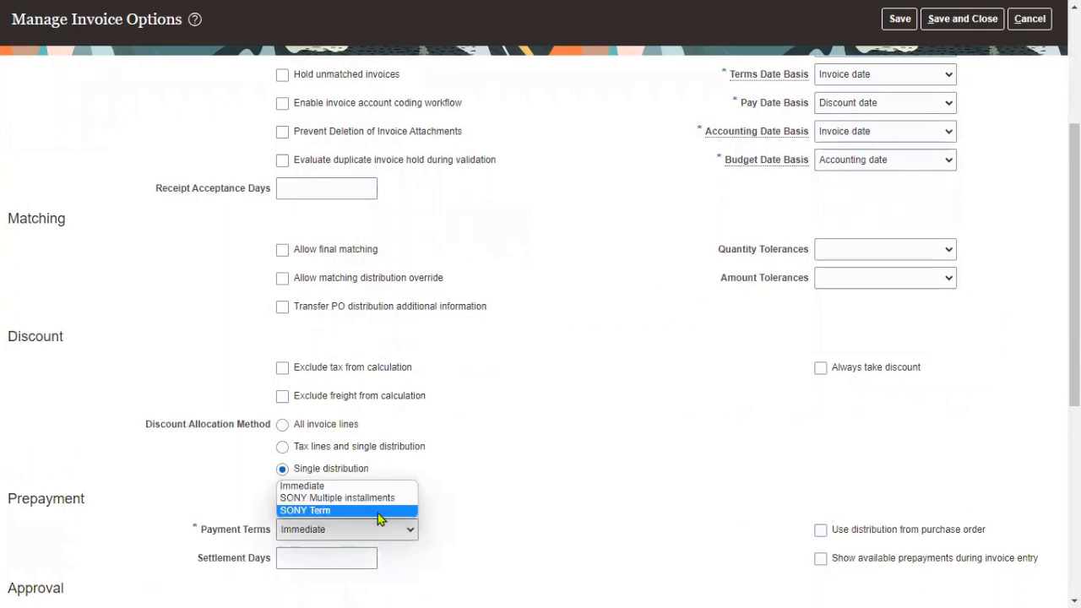
{"action": "left_click", "coordinate": [68, 512]}
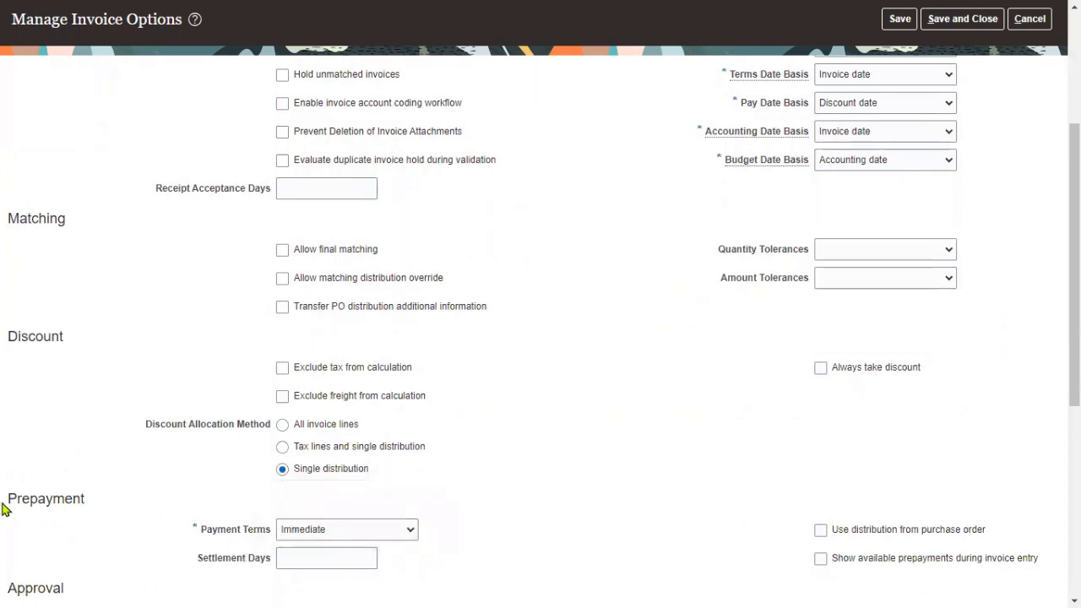
{"action": "left_click_drag", "start_coordinate": [6, 507], "coordinate": [91, 507]}
{"action": "scroll", "coordinate": [135, 411], "scroll_direction": "up", "scroll_amount": 5}
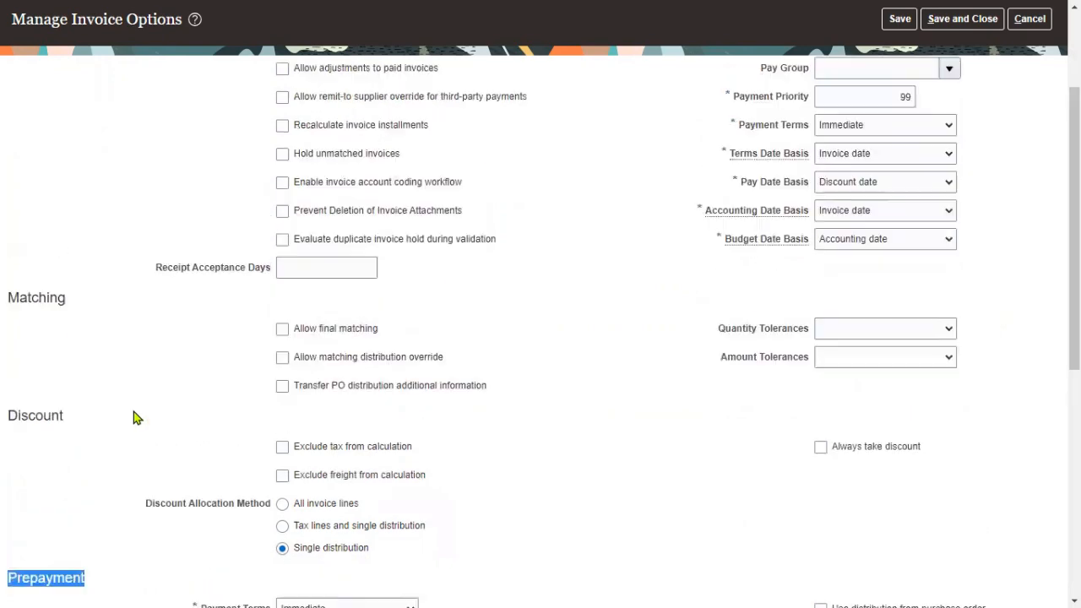
{"action": "left_click_drag", "start_coordinate": [12, 139], "coordinate": [91, 140]}
Try to save the invoice options with SONY Multiple installments as the payment terms for both Invoice Entry and Prepayment.
{"action": "left_click", "coordinate": [908, 290]}
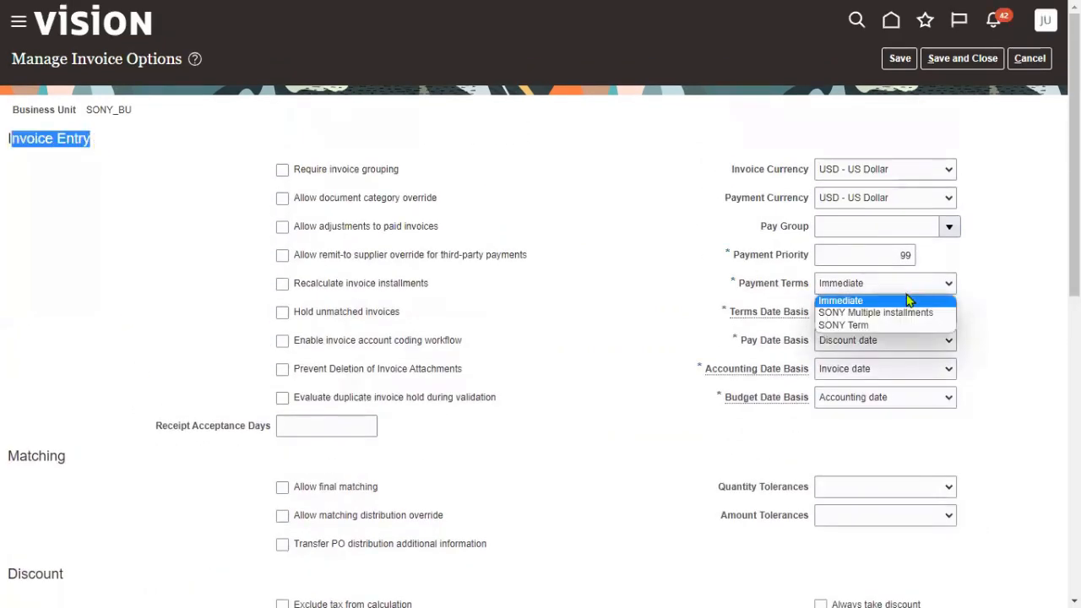
{"action": "left_click", "coordinate": [903, 314]}
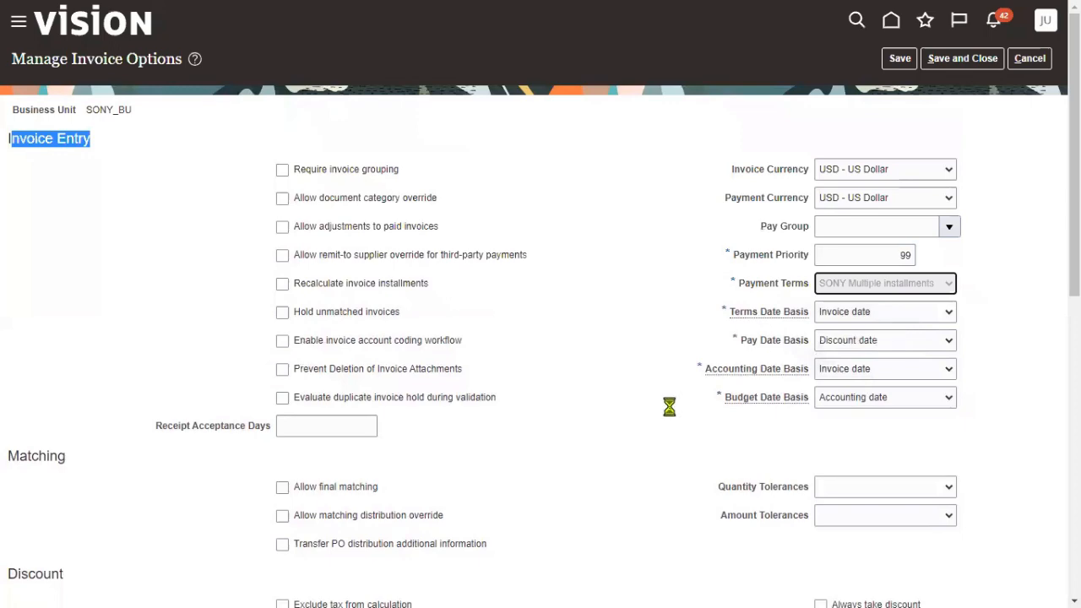
{"action": "scroll", "coordinate": [656, 439], "scroll_direction": "down", "scroll_amount": 4}
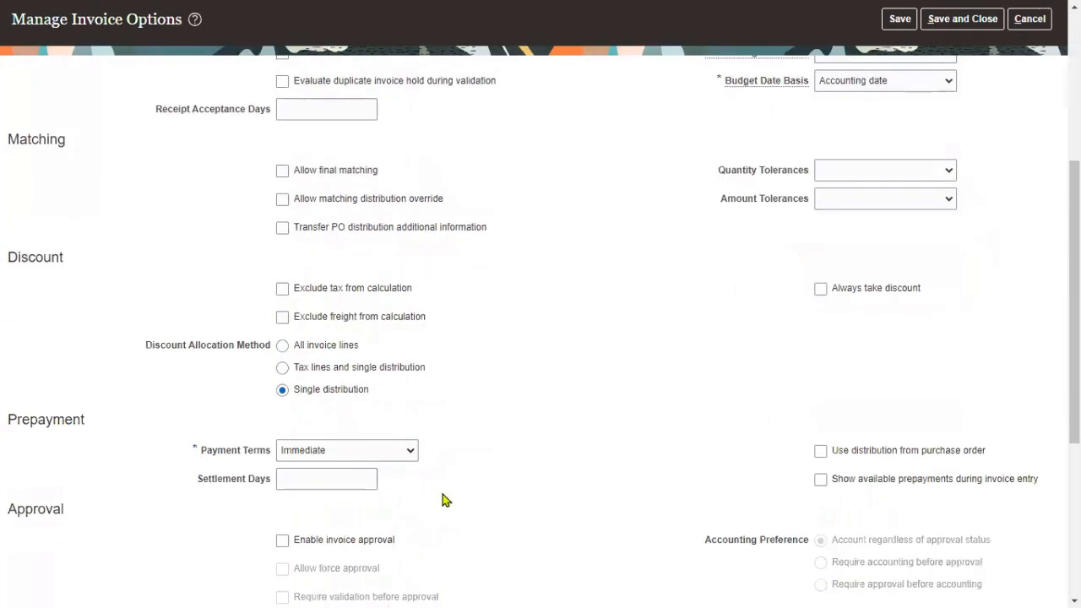
{"action": "left_click", "coordinate": [385, 456]}
{"action": "left_click", "coordinate": [385, 477]}
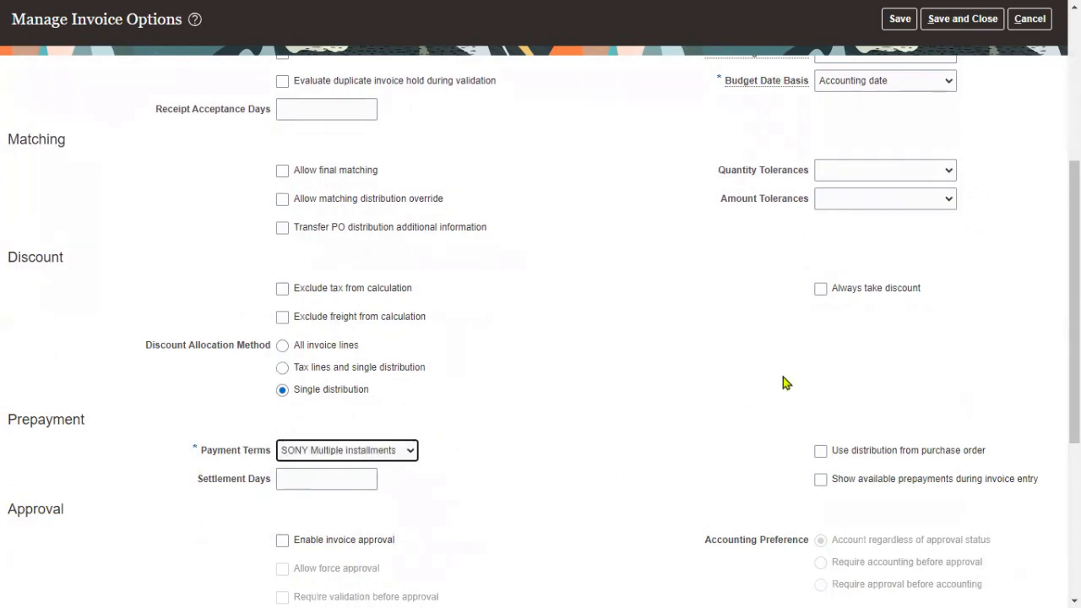
{"action": "left_click", "coordinate": [960, 58]}
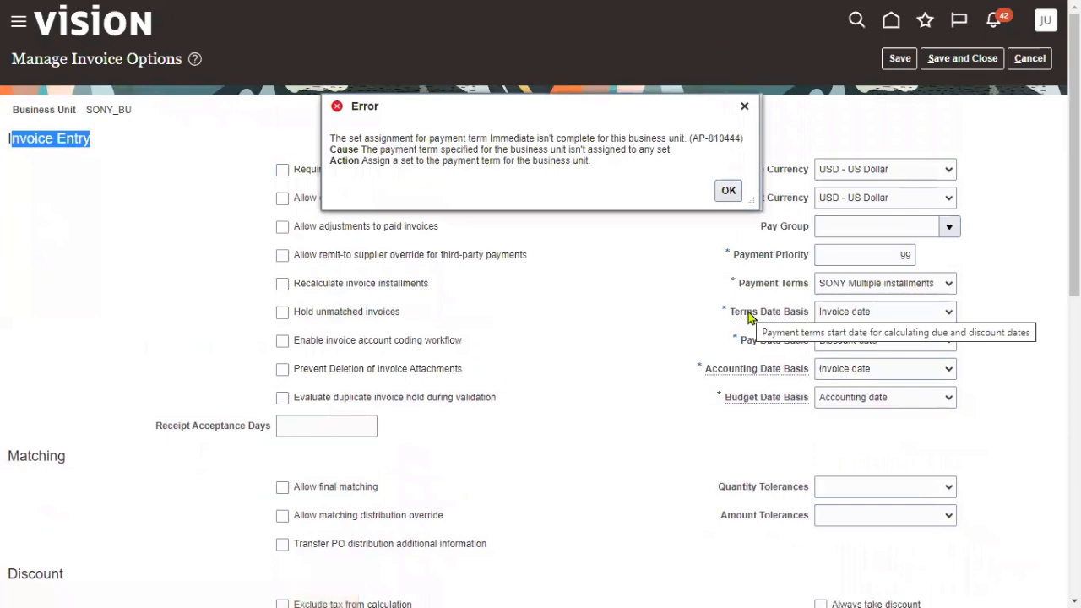
{"action": "left_click", "coordinate": [732, 191]}
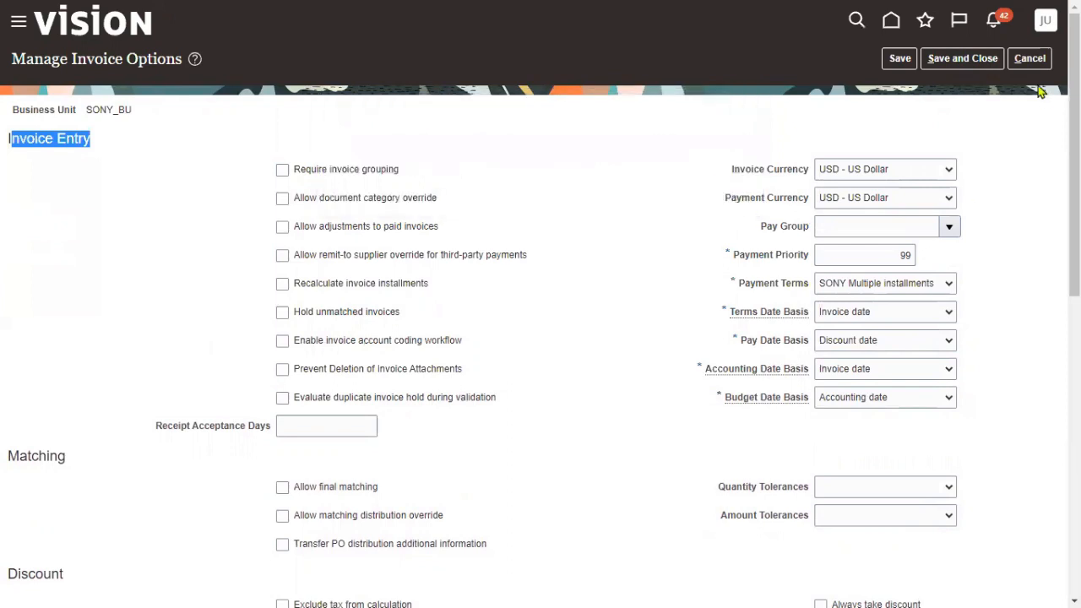
Try to save SONY Term as the payment terms for both Invoice Entry and Prepayment, and cancel out of the invoice options.
{"action": "left_click", "coordinate": [930, 287]}
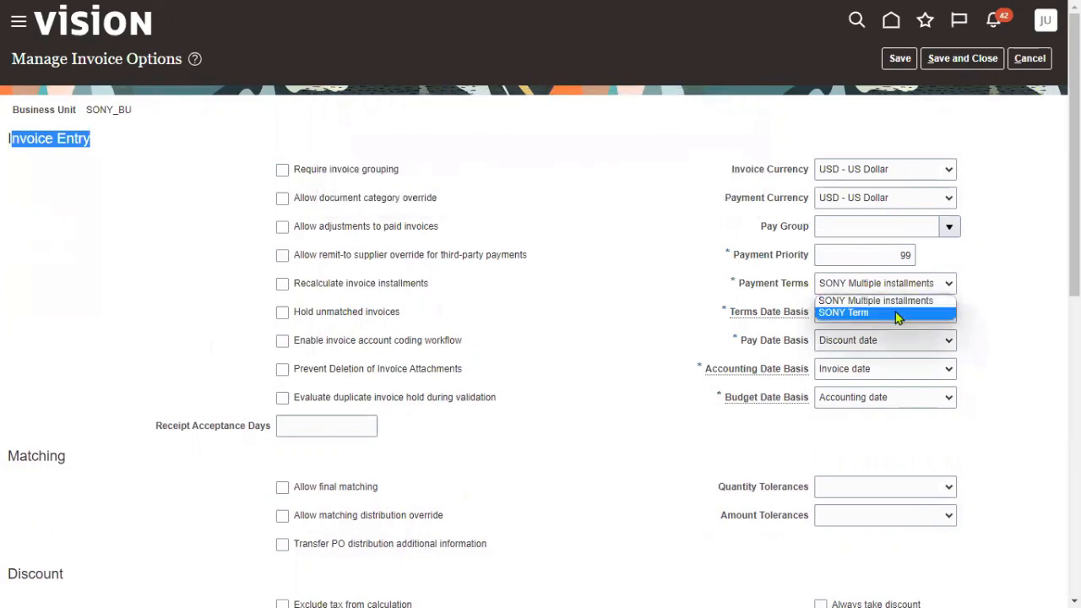
{"action": "left_click", "coordinate": [895, 311]}
{"action": "scroll", "coordinate": [657, 405], "scroll_direction": "down", "scroll_amount": 5}
{"action": "left_click", "coordinate": [346, 377]}
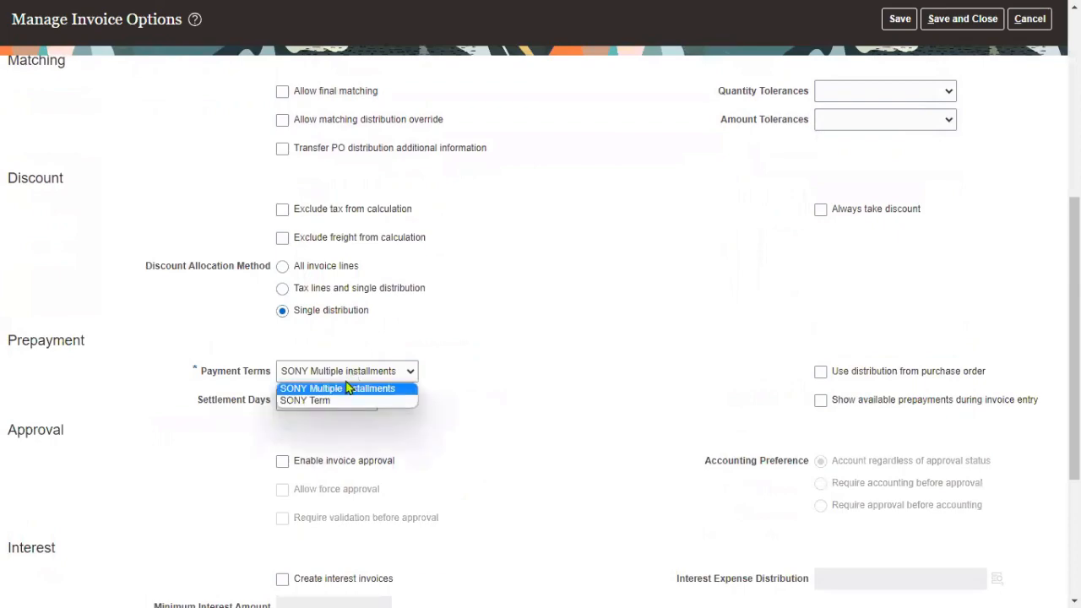
{"action": "left_click", "coordinate": [333, 399]}
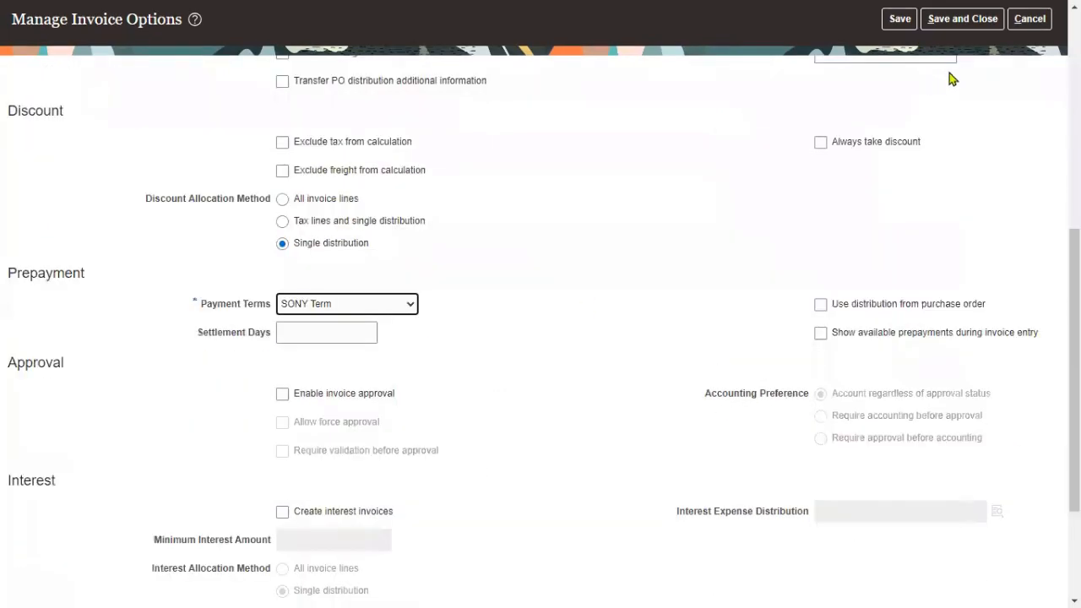
{"action": "left_click", "coordinate": [963, 18]}
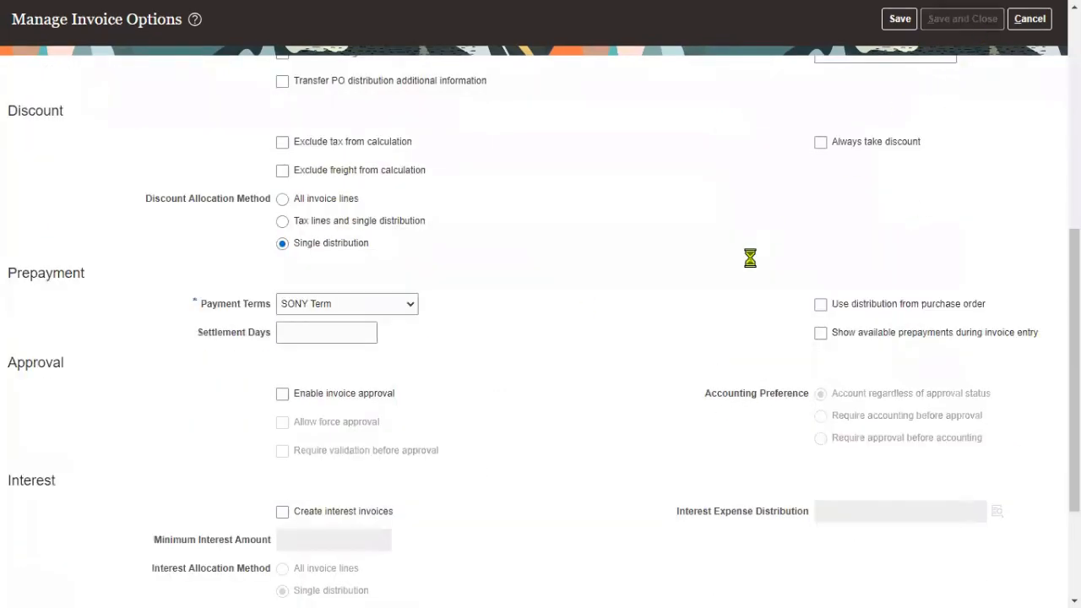
{"action": "left_click", "coordinate": [734, 192]}
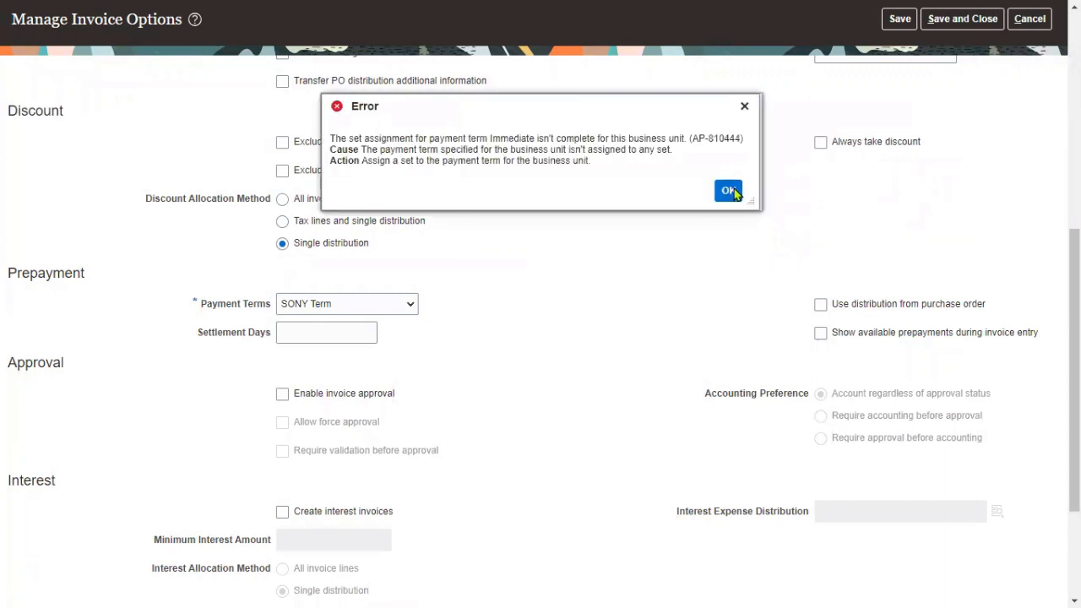
{"action": "left_click", "coordinate": [1028, 19]}
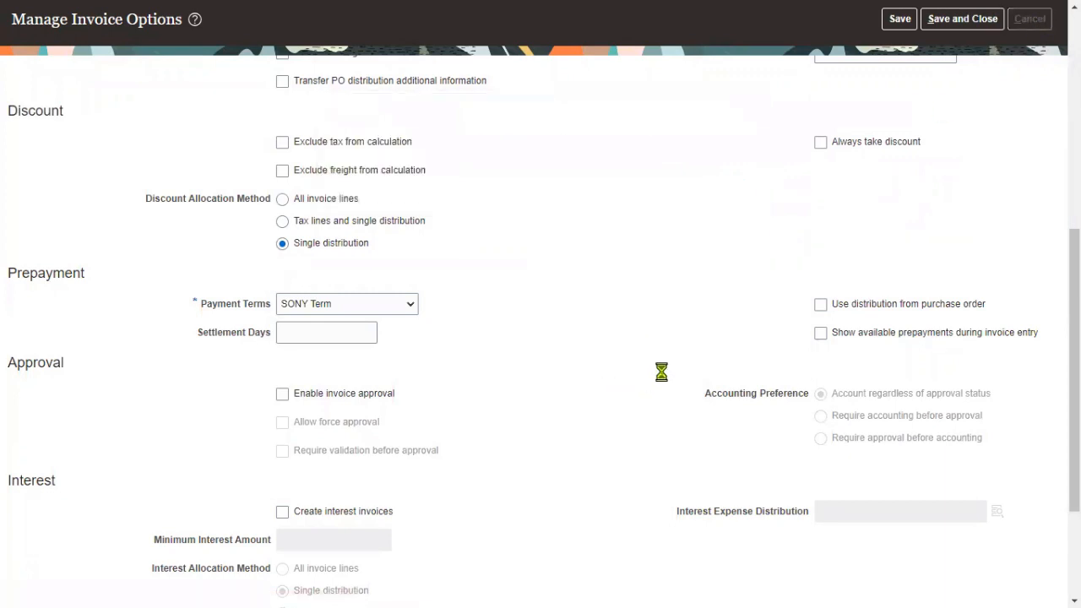
Reopen SONY_BU's invoice options, try to save only the Invoice Entry payment terms as SONY Term, and cancel out.
{"action": "left_click", "coordinate": [519, 238]}
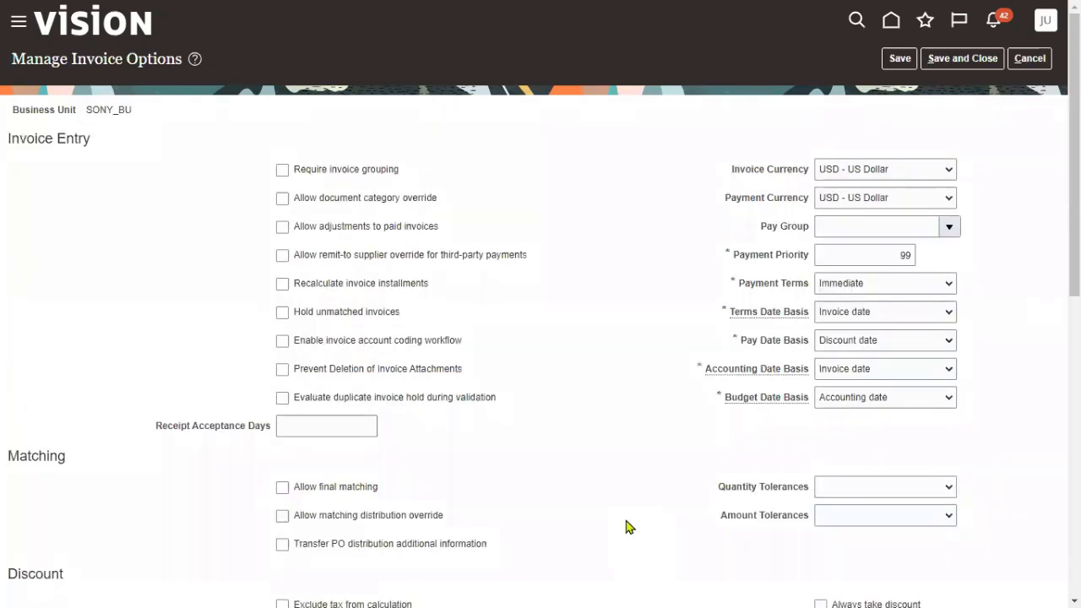
{"action": "left_click", "coordinate": [887, 287]}
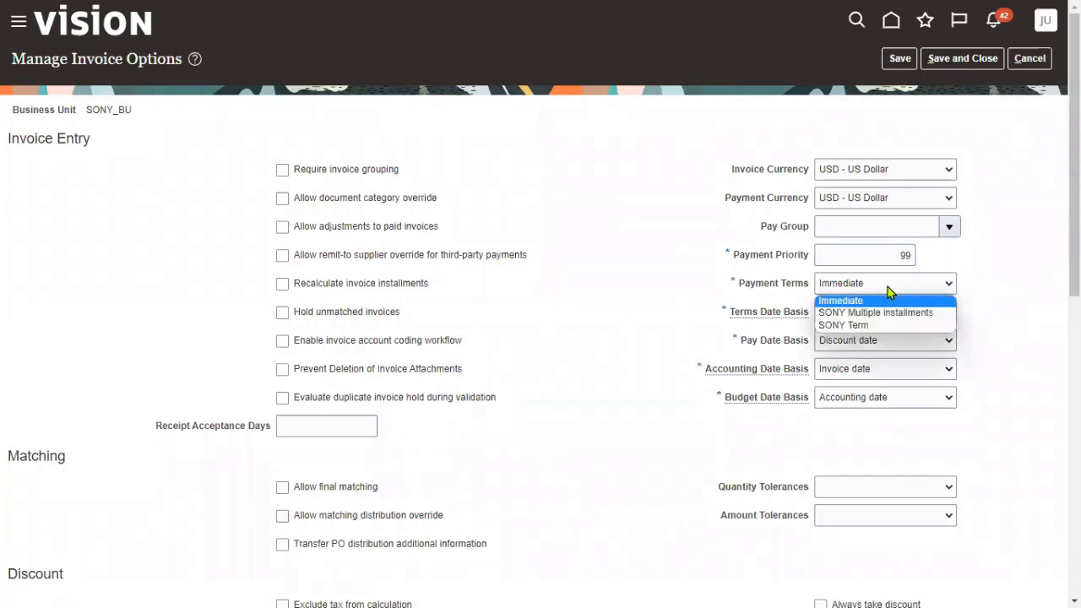
{"action": "left_click", "coordinate": [876, 324]}
{"action": "left_click", "coordinate": [906, 63]}
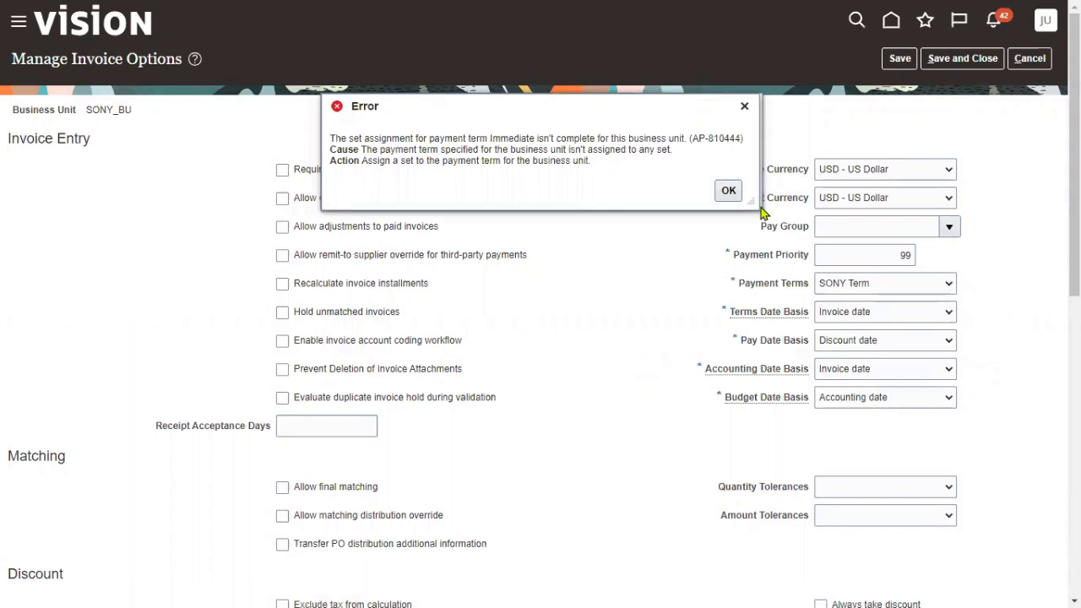
{"action": "left_click", "coordinate": [729, 190]}
{"action": "left_click", "coordinate": [1025, 58]}
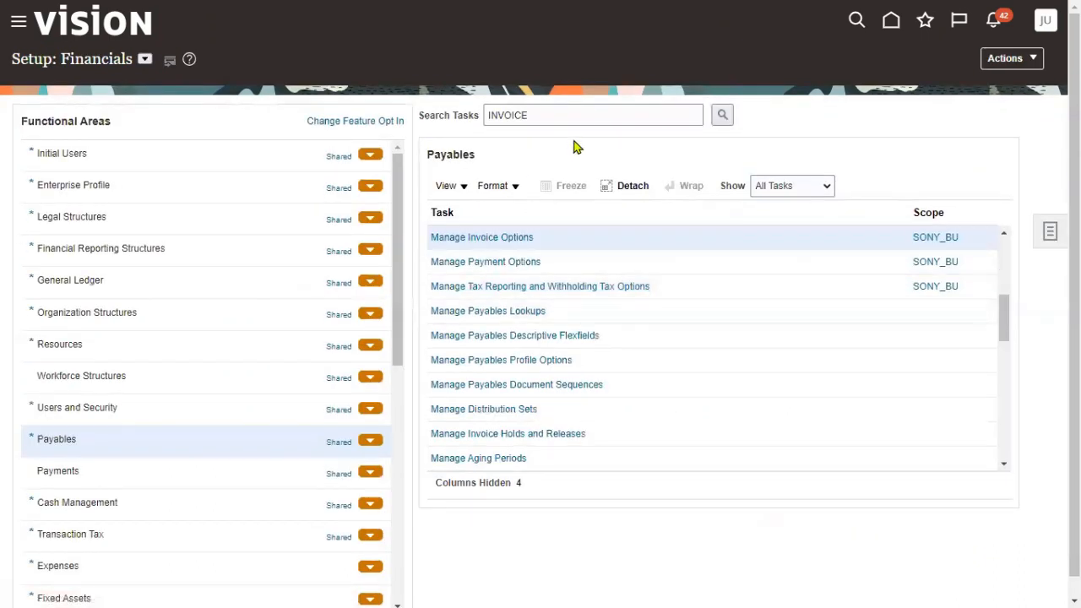
Search the setup tasks for Payment term and open the Payables task Manage Payment Terms.
{"action": "type", "text": "PAY"}
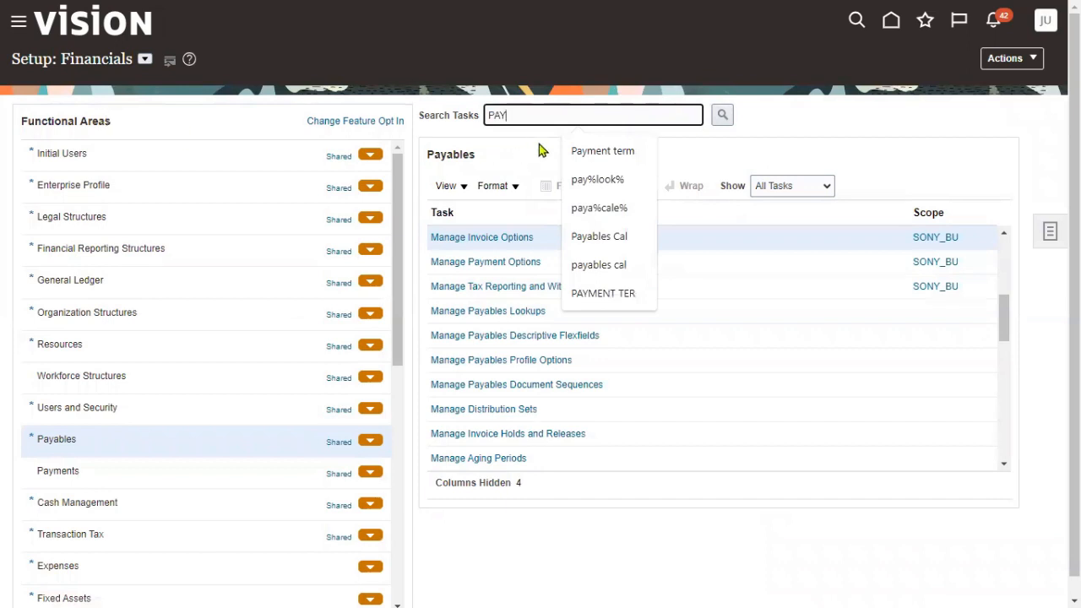
{"action": "left_click", "coordinate": [602, 150]}
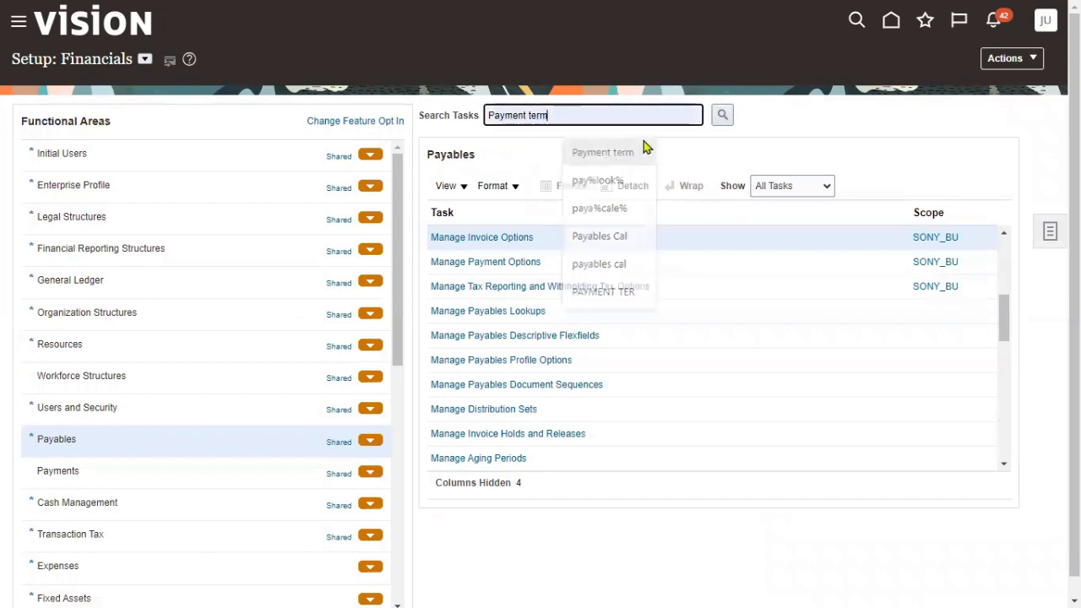
{"action": "left_click", "coordinate": [723, 116]}
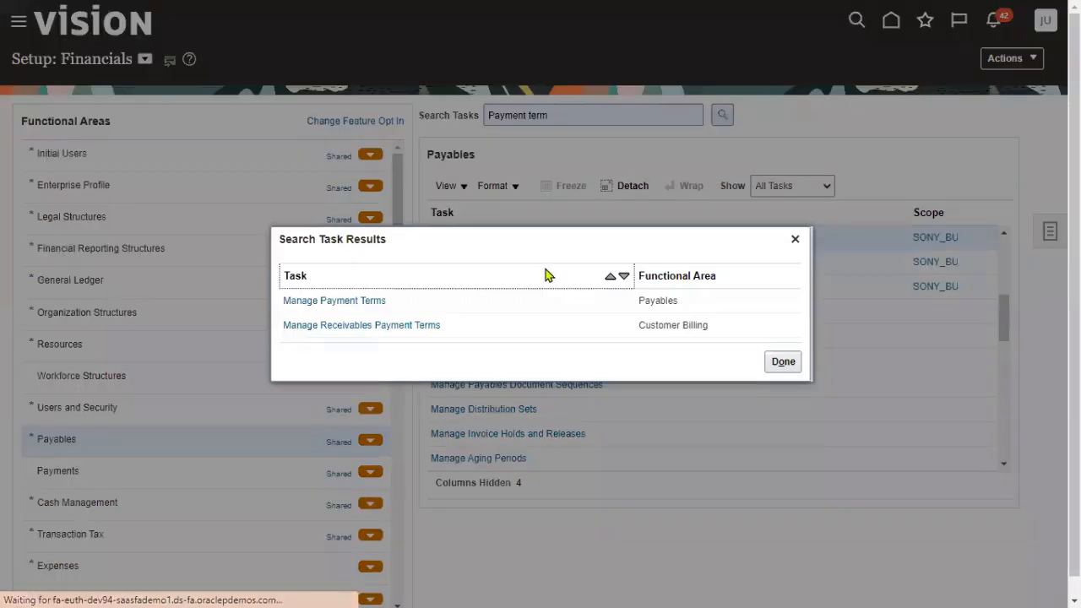
{"action": "left_click", "coordinate": [377, 300]}
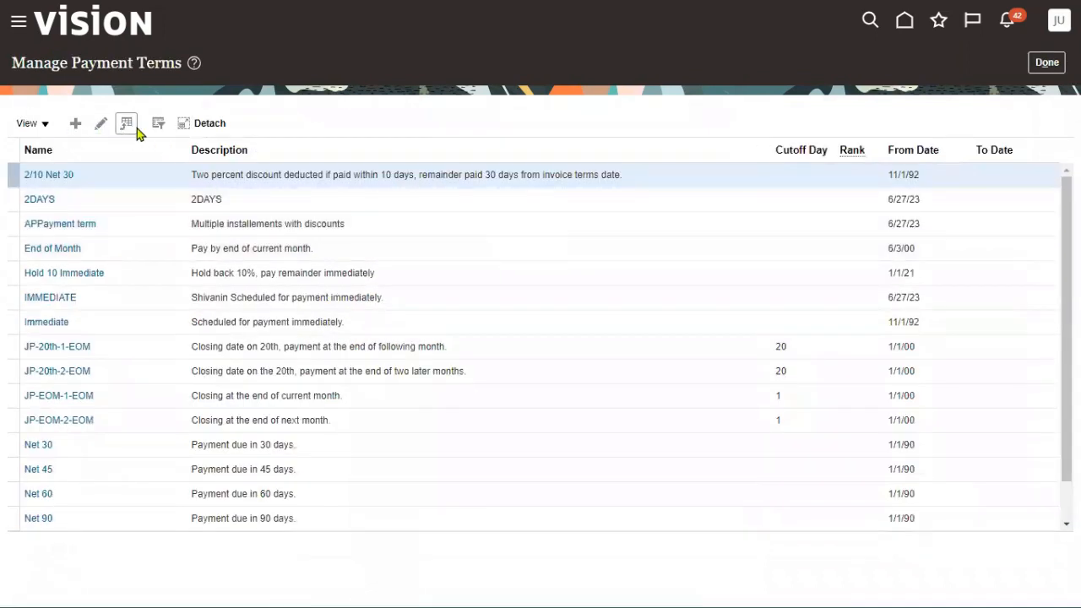
Assign reference data set ABC_SONY_RDS to the Immediate payment term with 11/1/92 as its from date, and save and close it.
{"action": "left_click", "coordinate": [47, 322]}
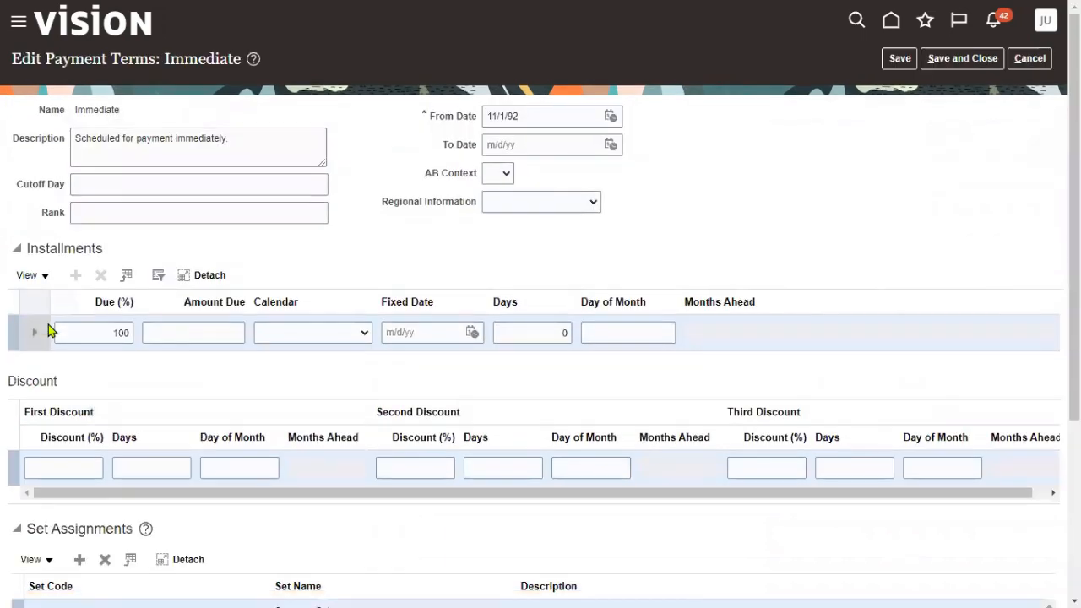
{"action": "scroll", "coordinate": [108, 469], "scroll_direction": "down", "scroll_amount": 3}
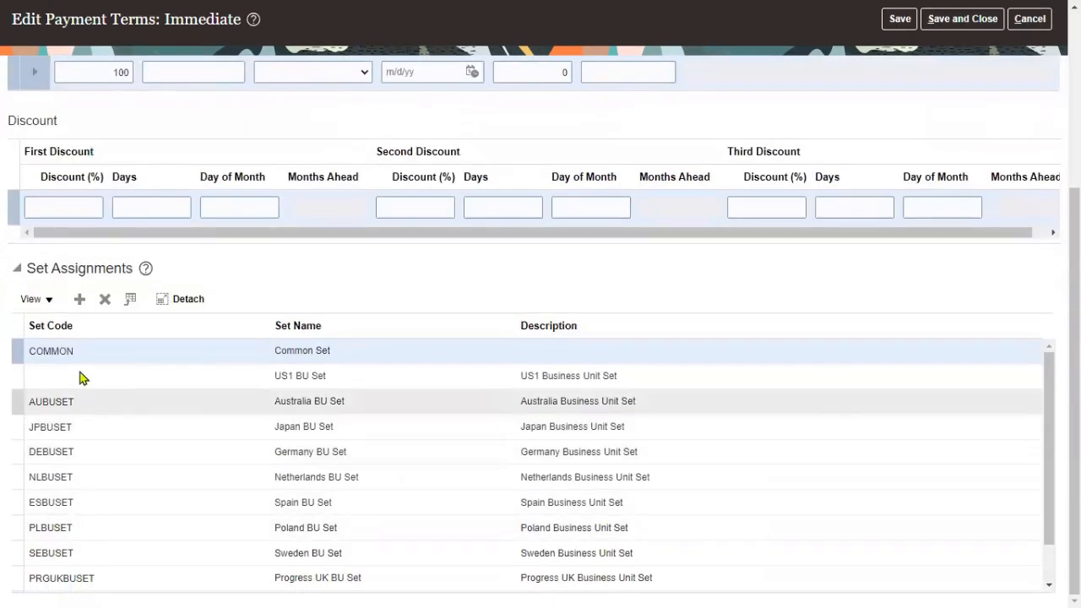
{"action": "left_click", "coordinate": [79, 299]}
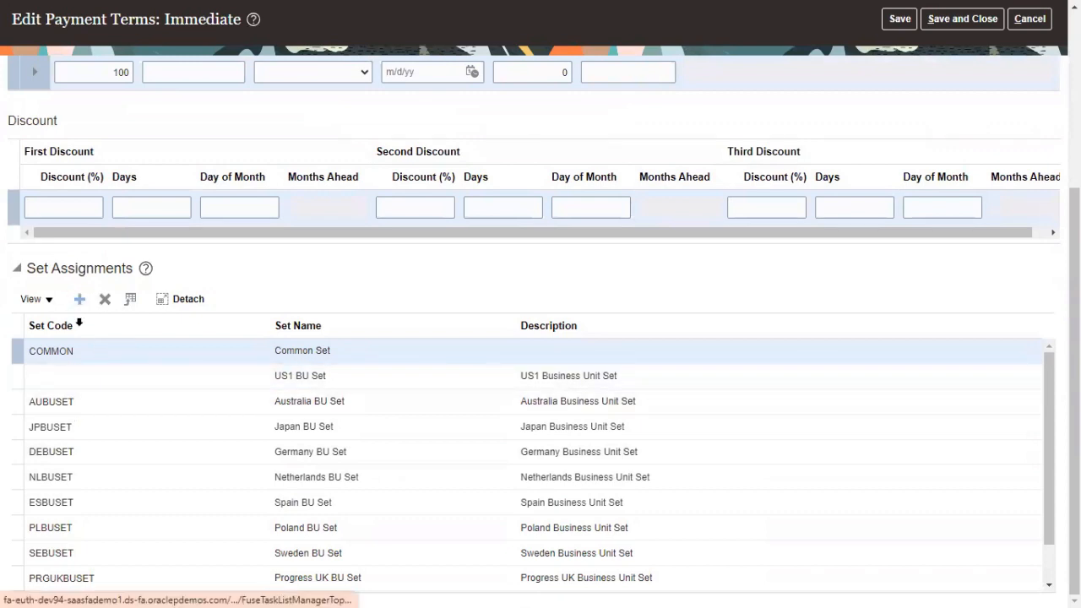
{"action": "left_click", "coordinate": [113, 364]}
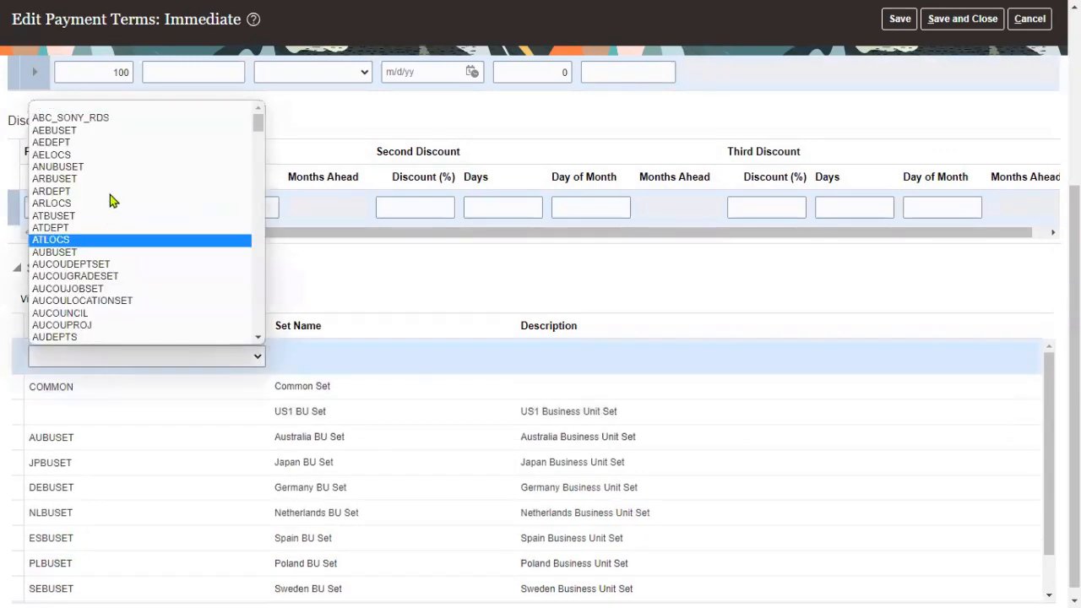
{"action": "left_click", "coordinate": [88, 117]}
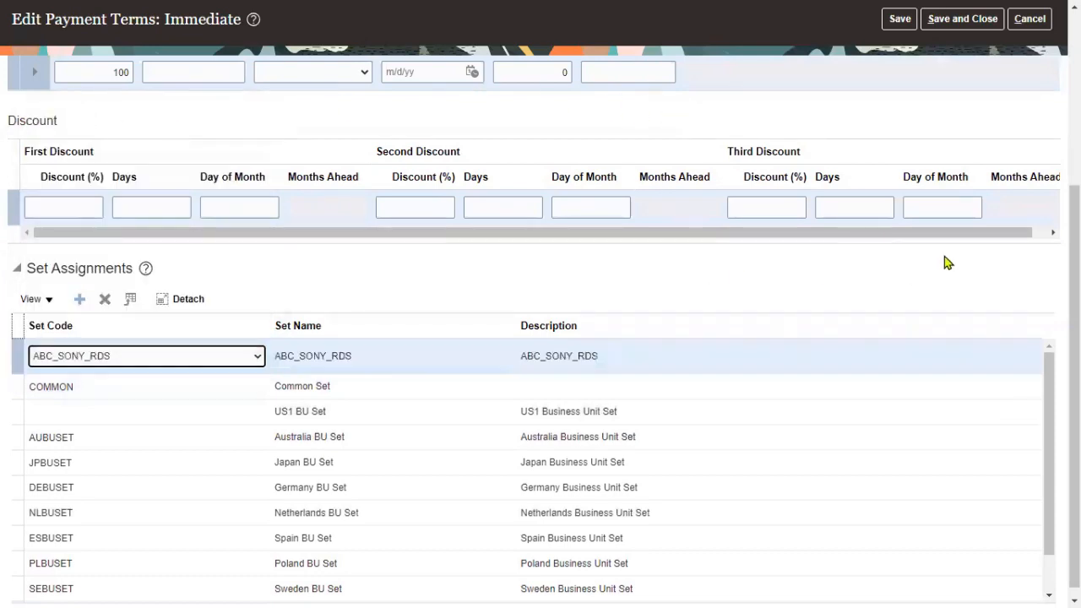
{"action": "scroll", "coordinate": [950, 254], "scroll_direction": "up", "scroll_amount": 3}
{"action": "left_click", "coordinate": [959, 61]}
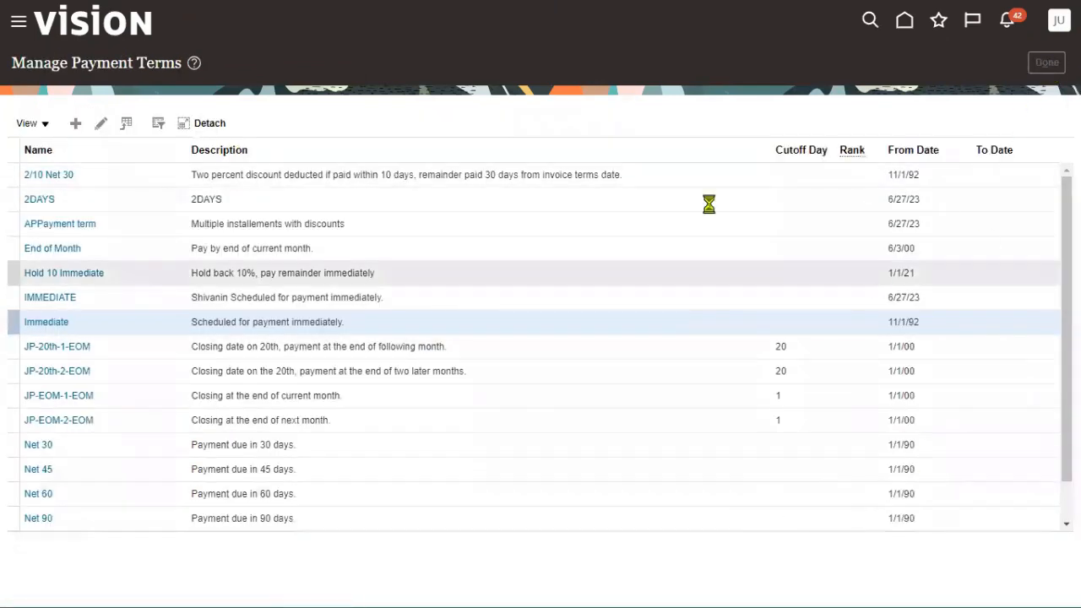
Search the setup tasks for INVOICE and open the Payables task Manage Invoice Options for SONY_BU.
{"action": "left_click_drag", "start_coordinate": [583, 117], "coordinate": [310, 125]}
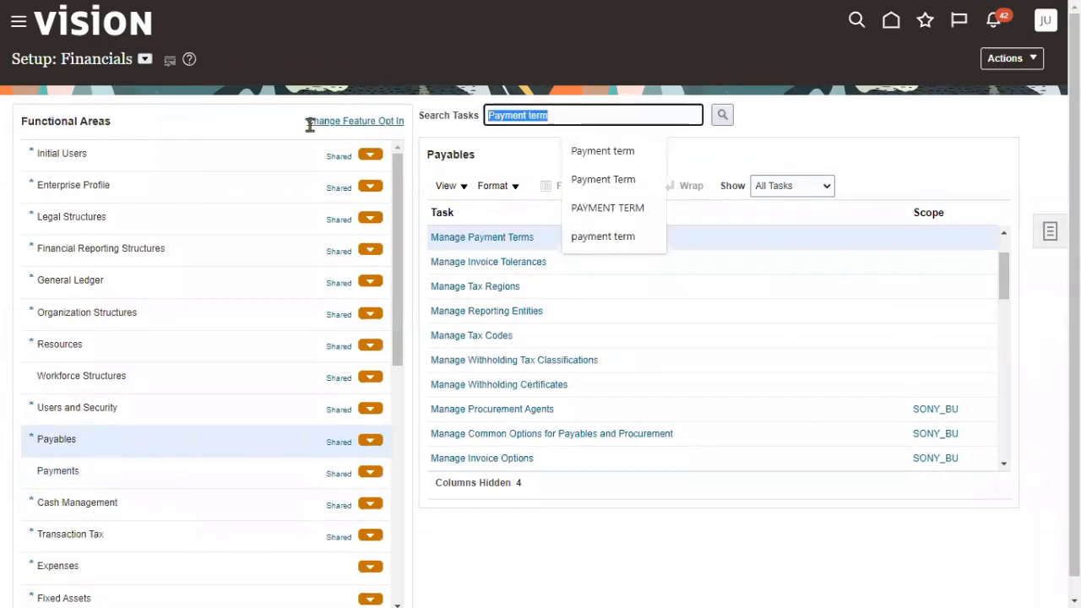
{"action": "type", "text": "INVOICE"}
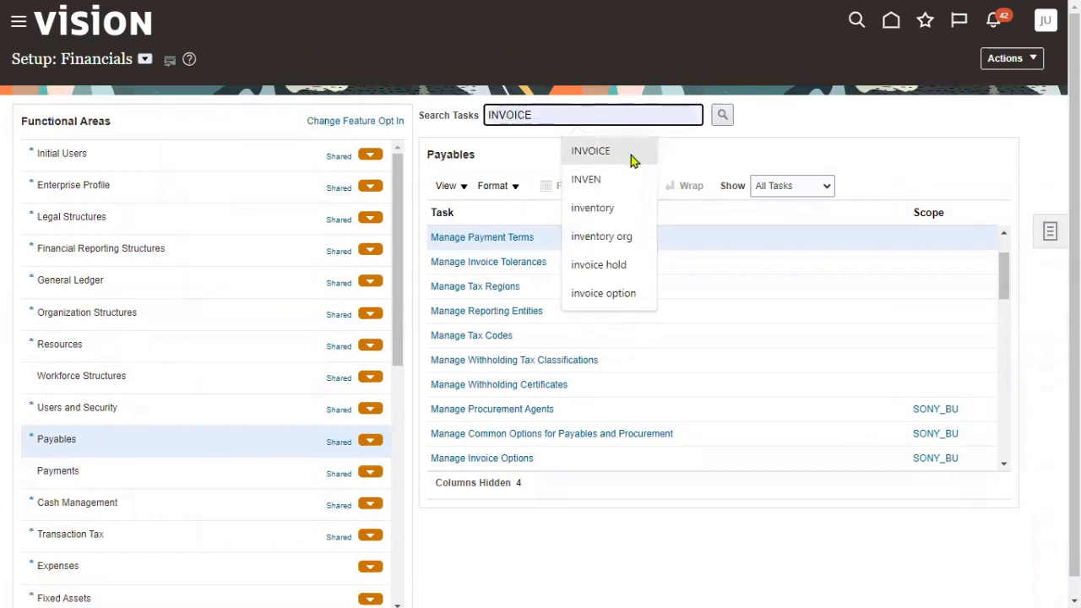
{"action": "left_click", "coordinate": [721, 118]}
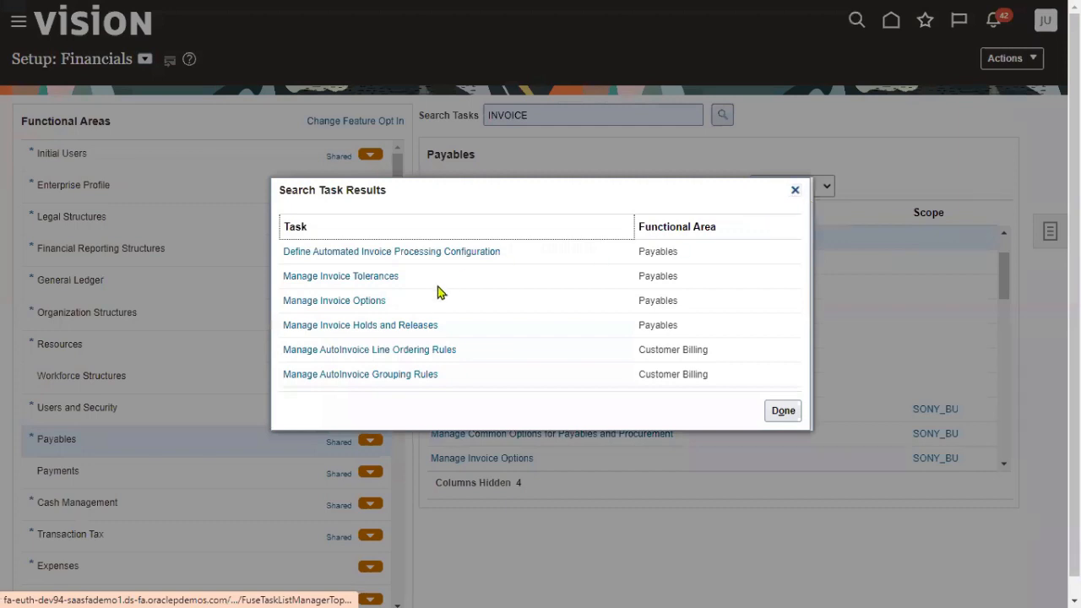
{"action": "left_click", "coordinate": [367, 302]}
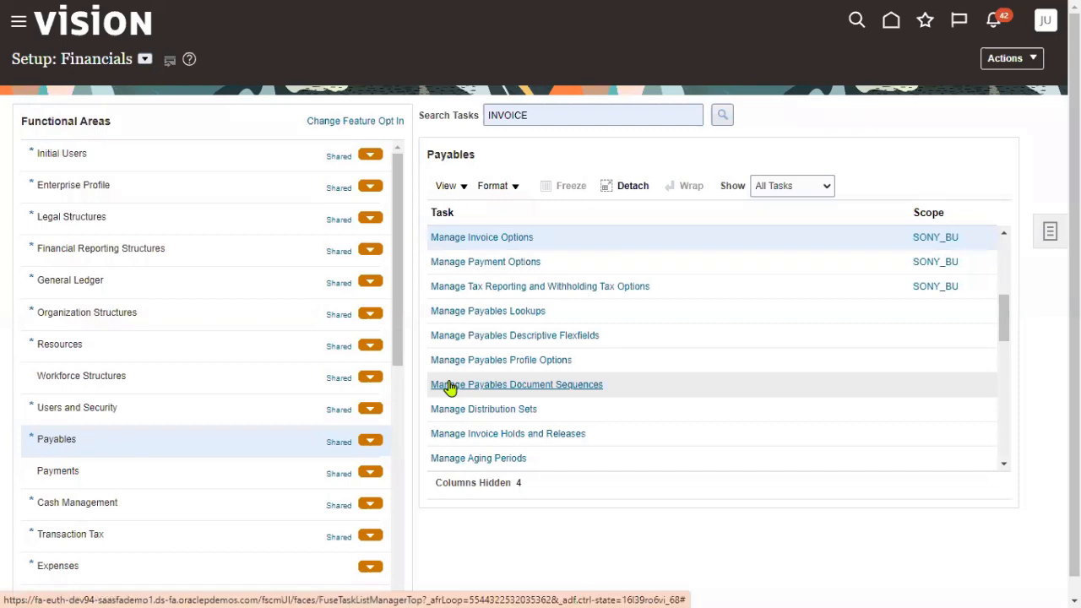
{"action": "left_click", "coordinate": [489, 238]}
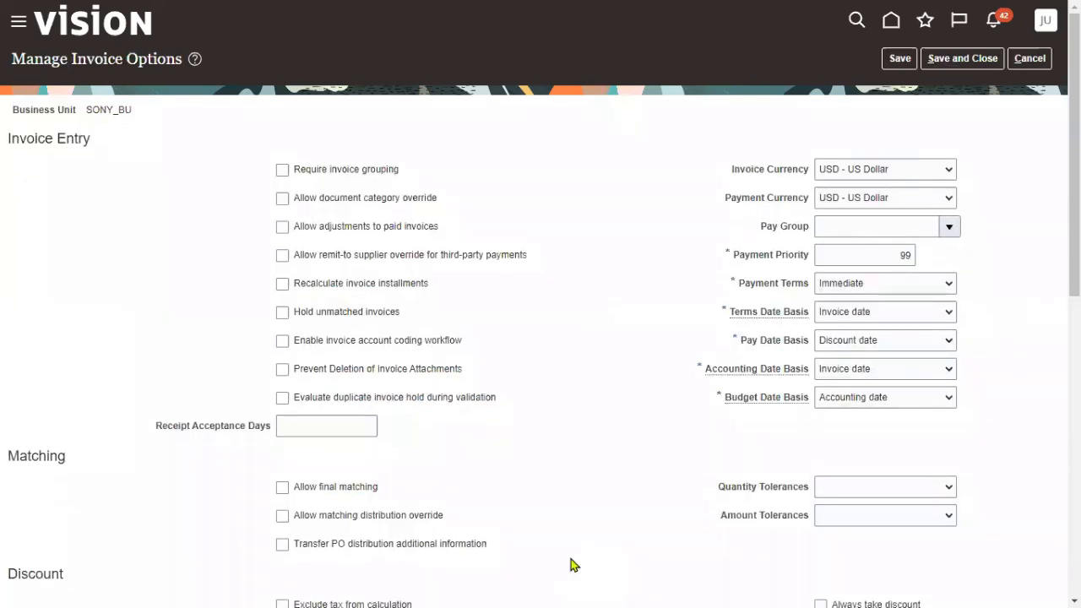
Set the Invoice Entry payment terms to SONY Term, check the Prepayment payment terms, and save and close the invoice options.
{"action": "left_click", "coordinate": [852, 290]}
{"action": "left_click", "coordinate": [853, 324]}
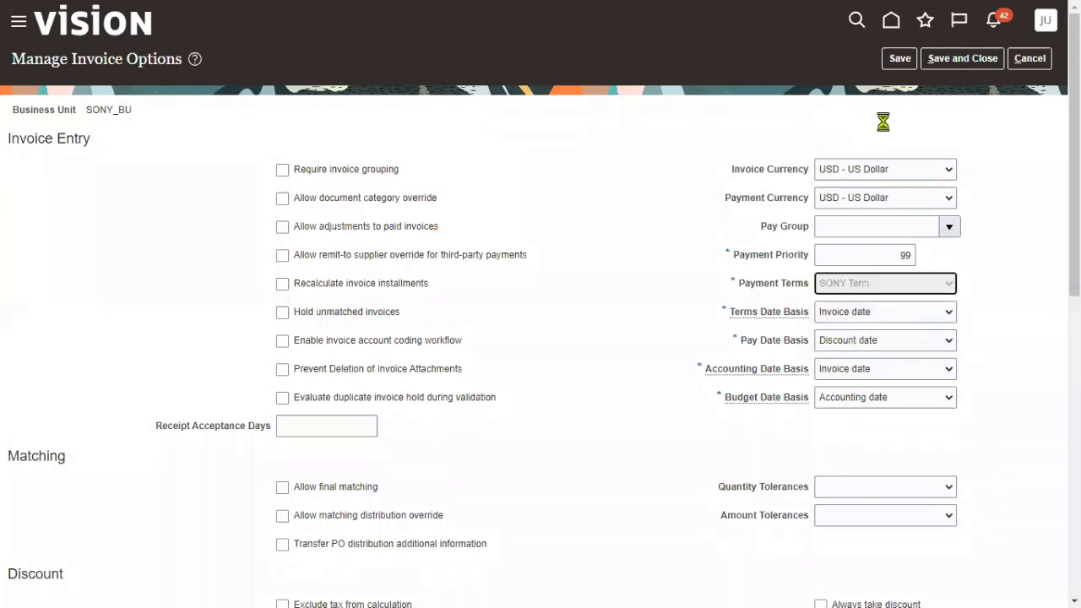
{"action": "left_click", "coordinate": [900, 61]}
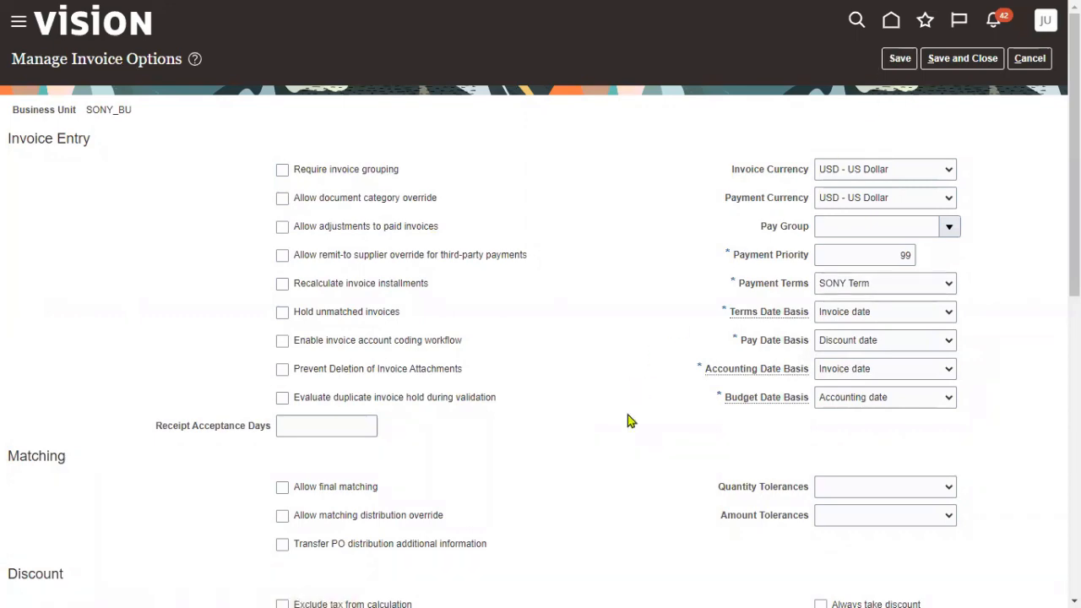
{"action": "scroll", "coordinate": [628, 419], "scroll_direction": "down", "scroll_amount": 5}
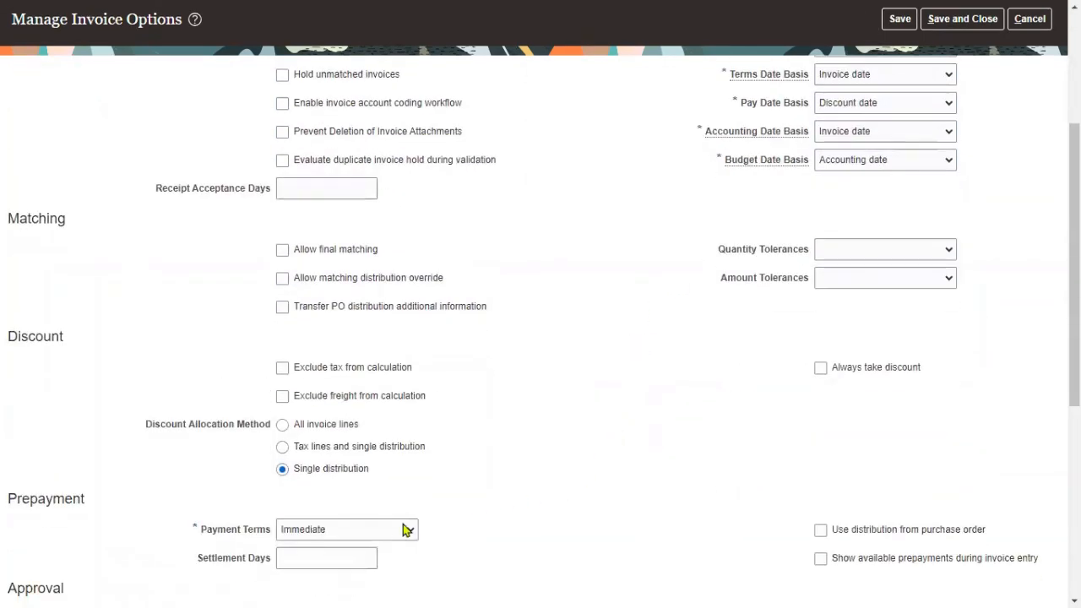
{"action": "scroll", "coordinate": [770, 256], "scroll_direction": "up", "scroll_amount": 5}
{"action": "left_click", "coordinate": [961, 60]}
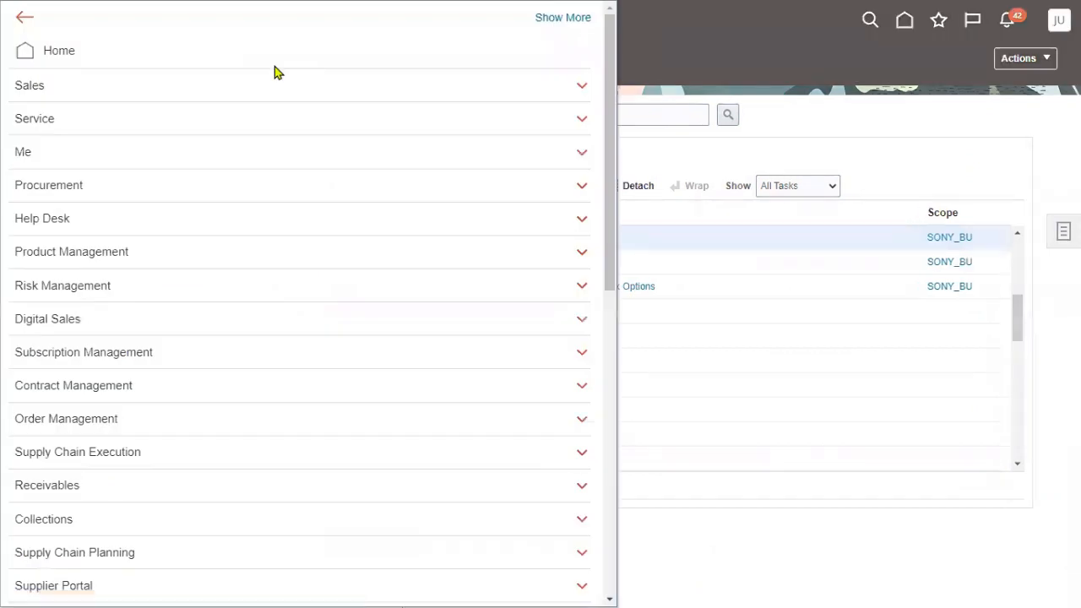
Close the navigation menu, sign out of the current account and confirm the single sign-off.
{"action": "left_click", "coordinate": [935, 99]}
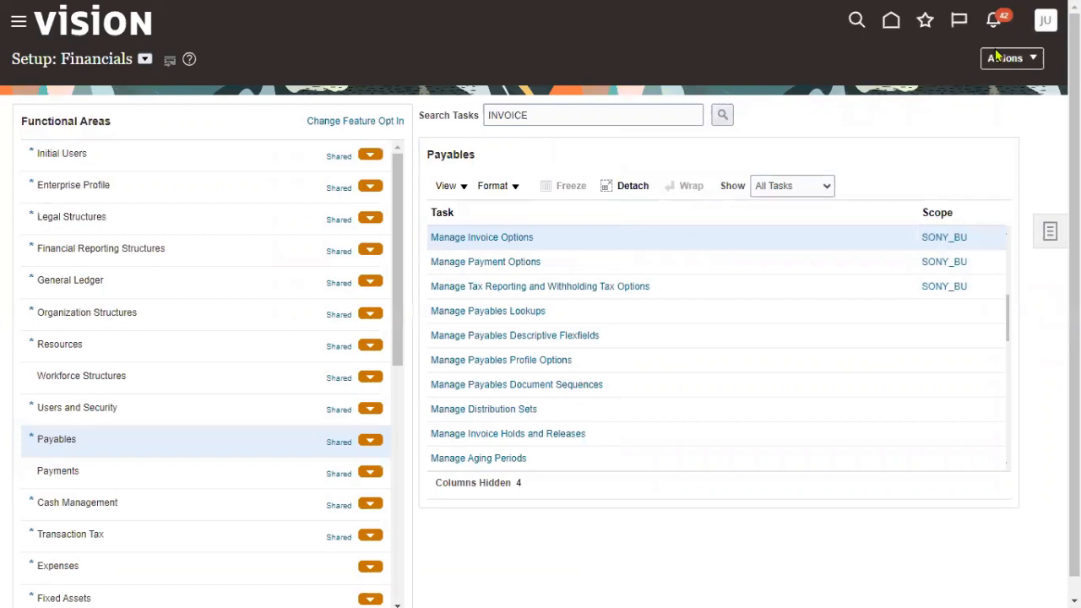
{"action": "left_click", "coordinate": [1040, 23]}
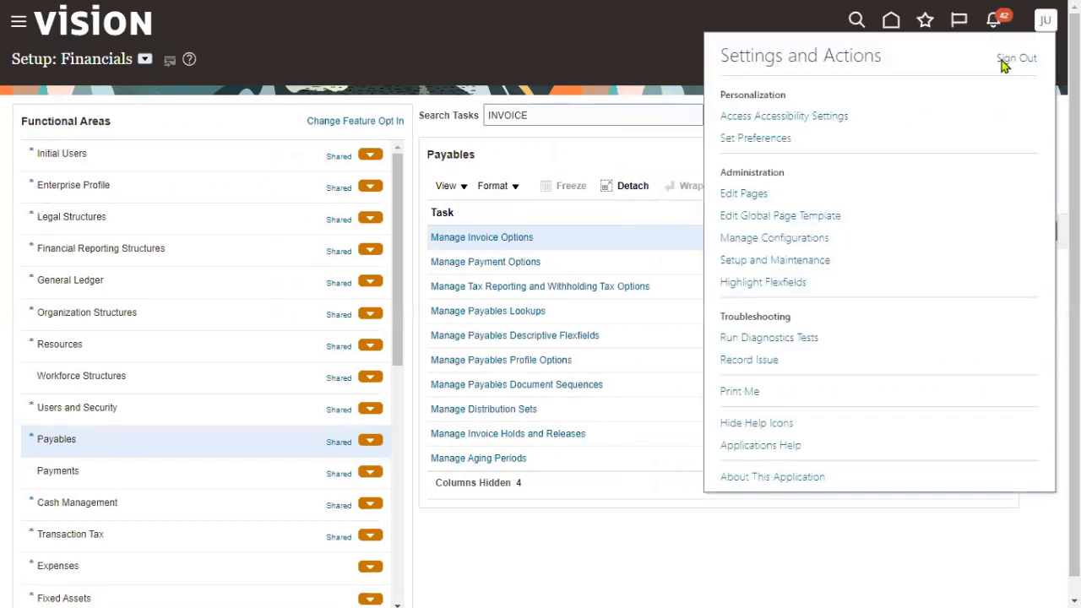
{"action": "left_click", "coordinate": [1013, 58]}
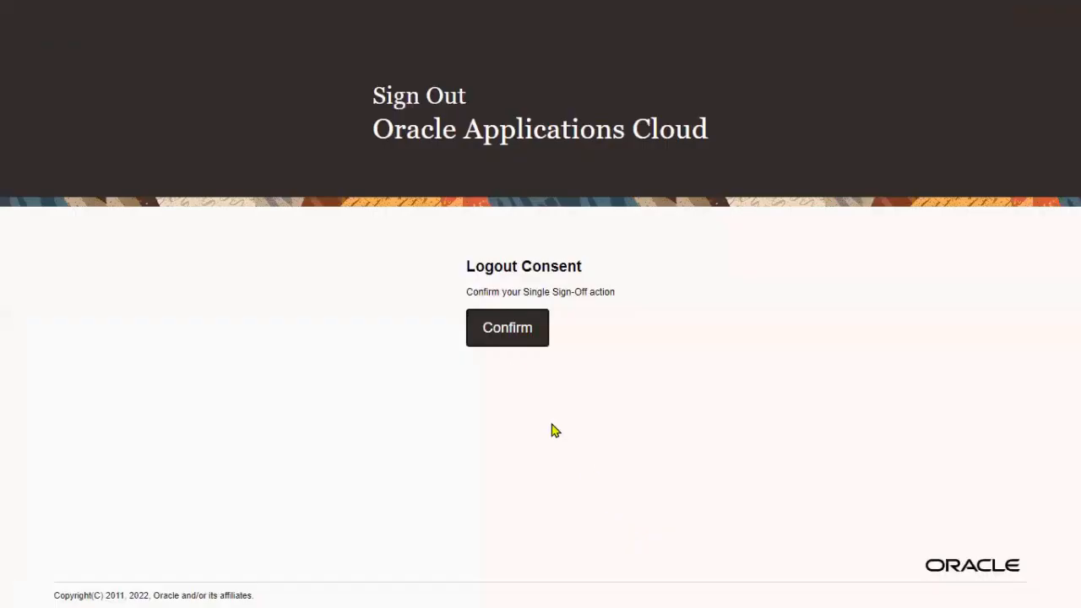
{"action": "left_click", "coordinate": [521, 331]}
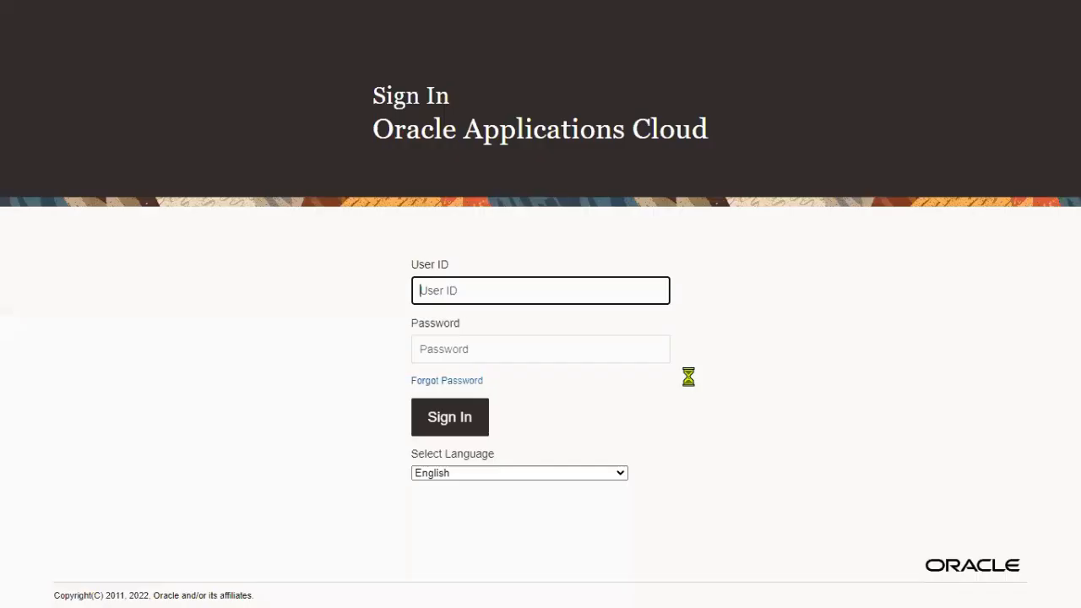
Sign in as AP_USER using the saved account password.
{"action": "left_click", "coordinate": [533, 291]}
{"action": "key", "text": "ctrl+a"}
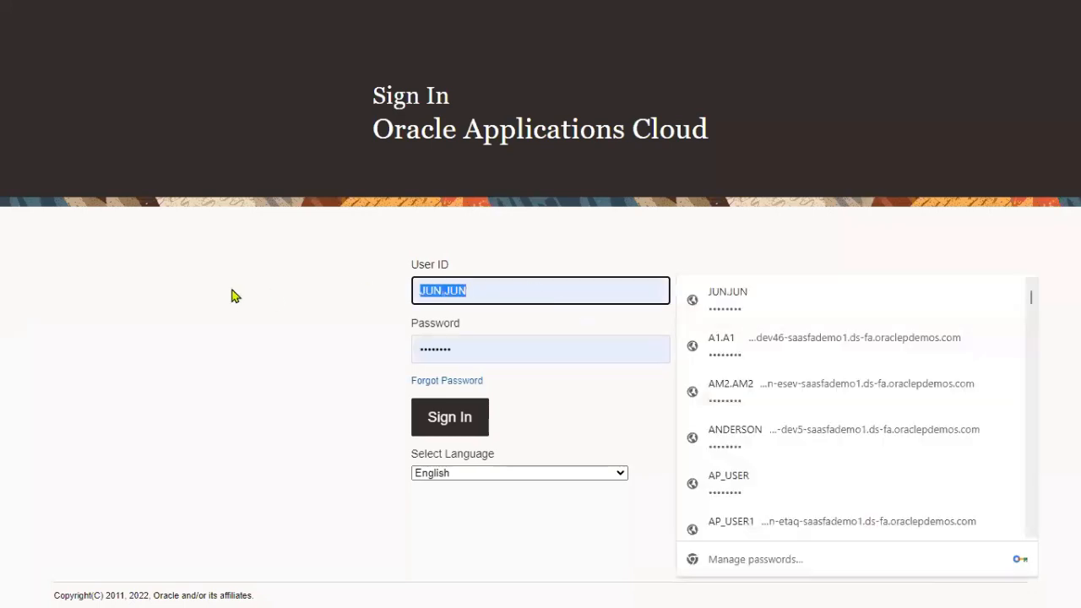
{"action": "type", "text": "AP_USER"}
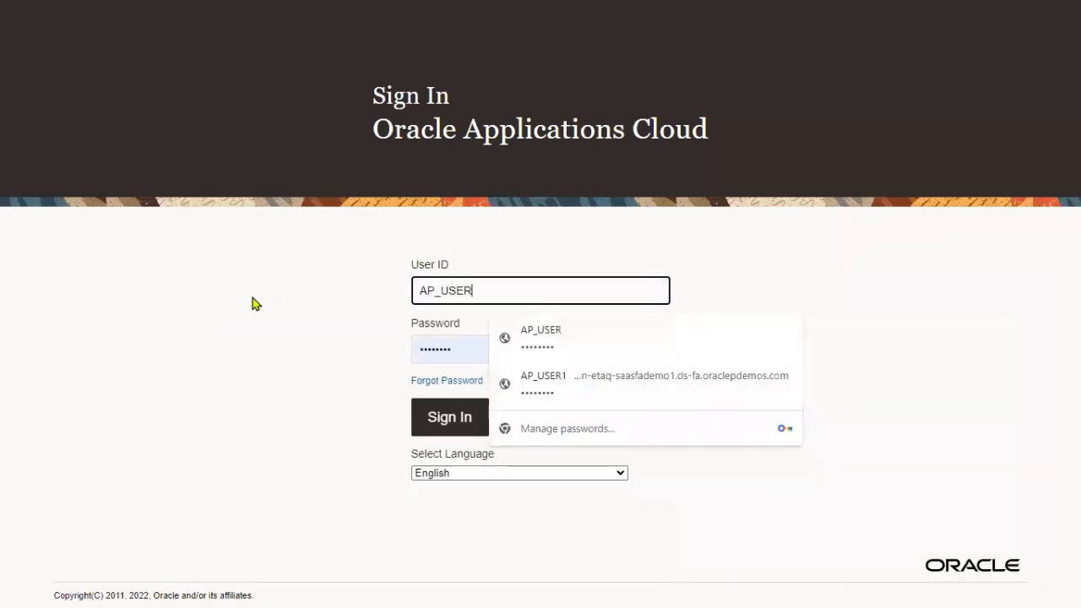
{"action": "left_click", "coordinate": [524, 342]}
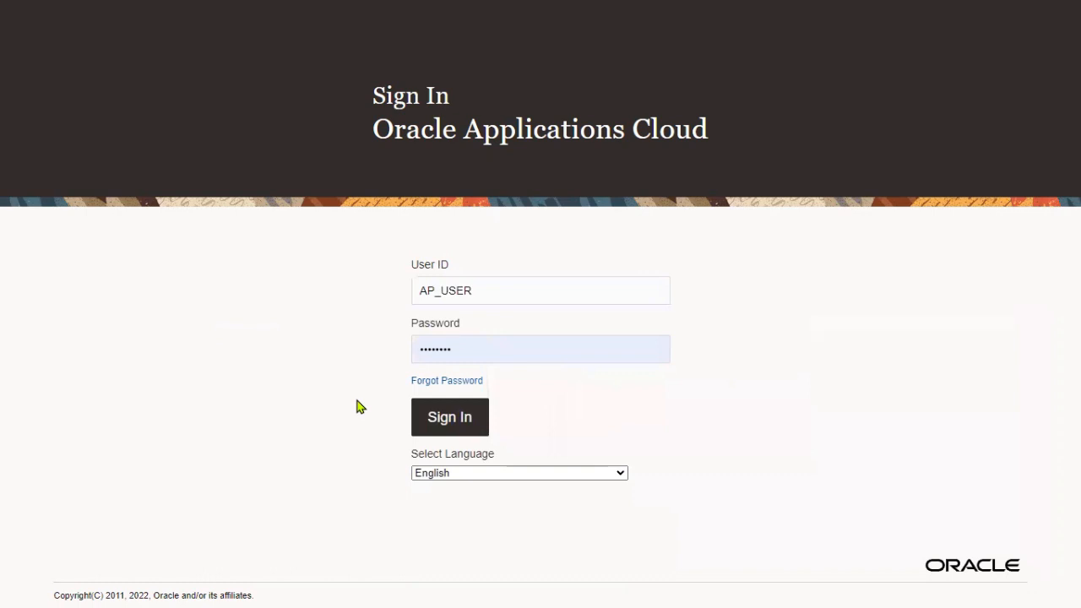
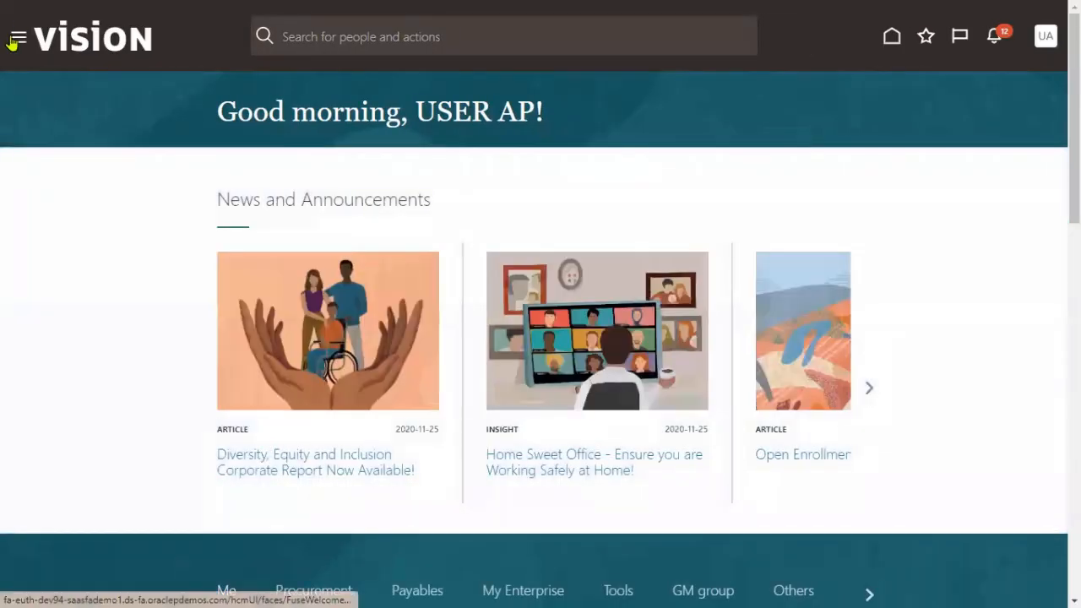
Go to the Payables invoices work area and start creating a new invoice.
{"action": "left_click", "coordinate": [14, 41]}
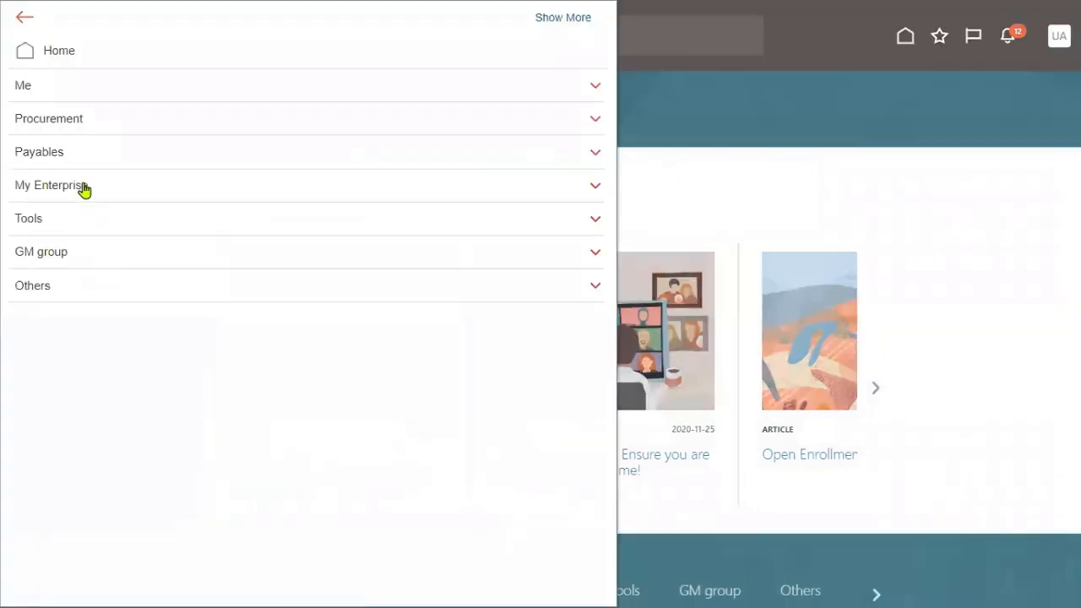
{"action": "left_click", "coordinate": [77, 157]}
{"action": "left_click", "coordinate": [253, 176]}
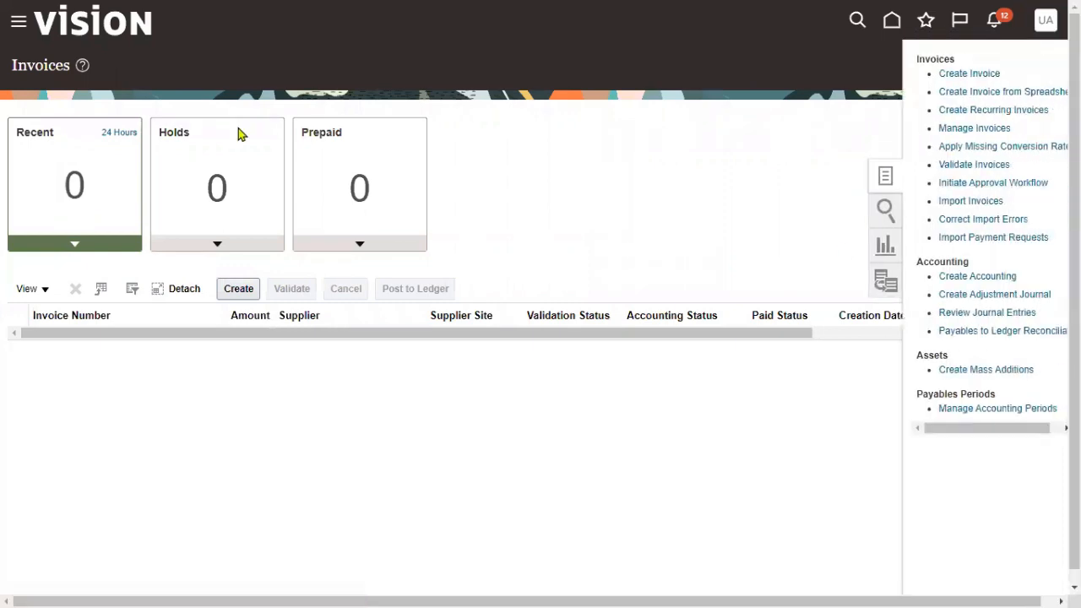
{"action": "left_click", "coordinate": [953, 75]}
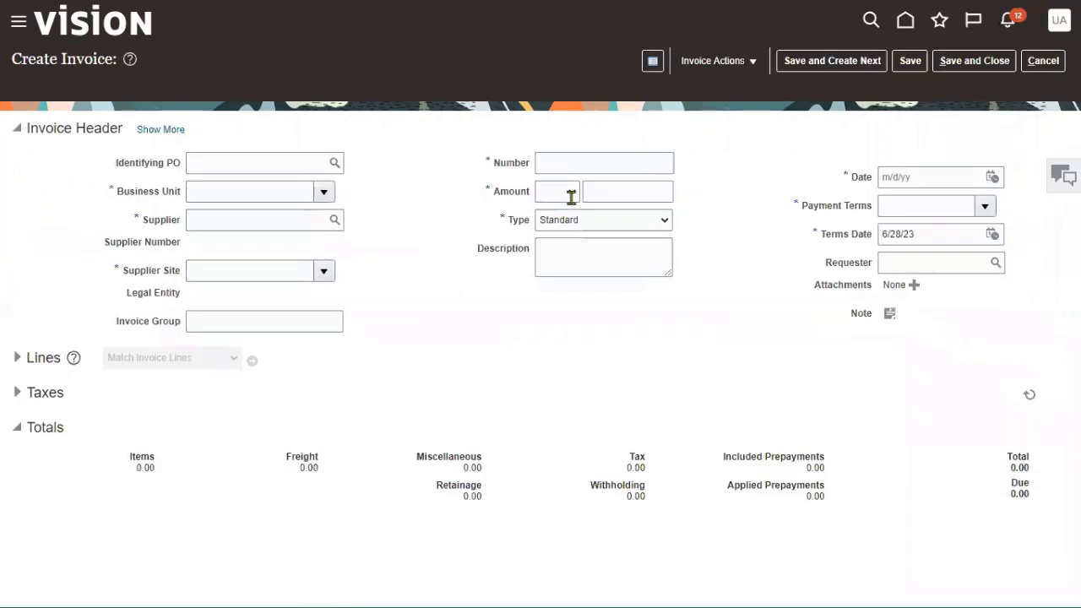
Set the invoice's business unit to SONY_BU and check which payment terms default on the header.
{"action": "left_click", "coordinate": [234, 199]}
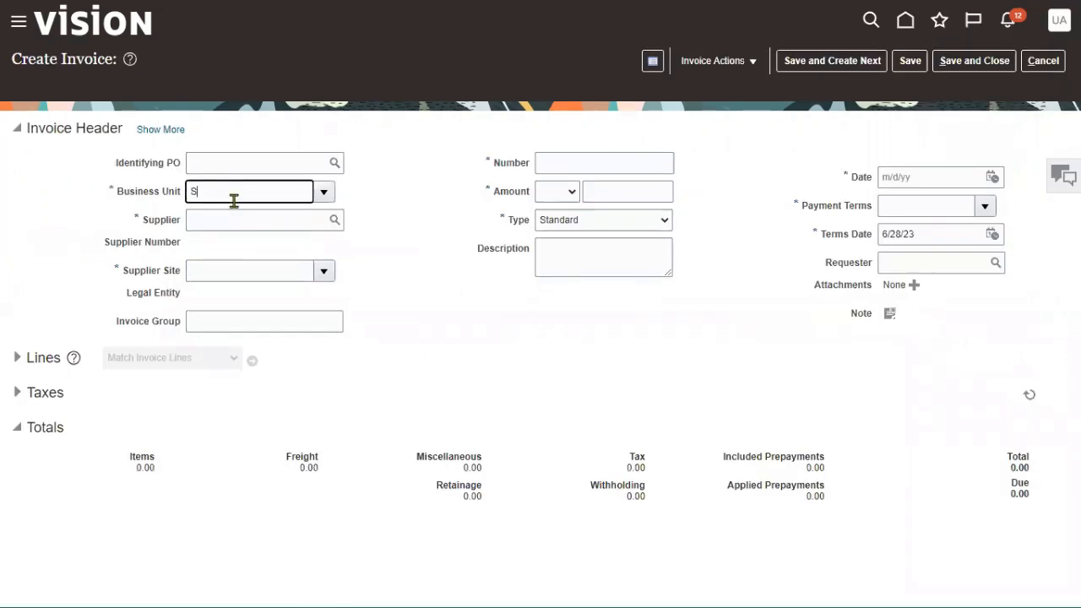
{"action": "type", "text": "SONY"}
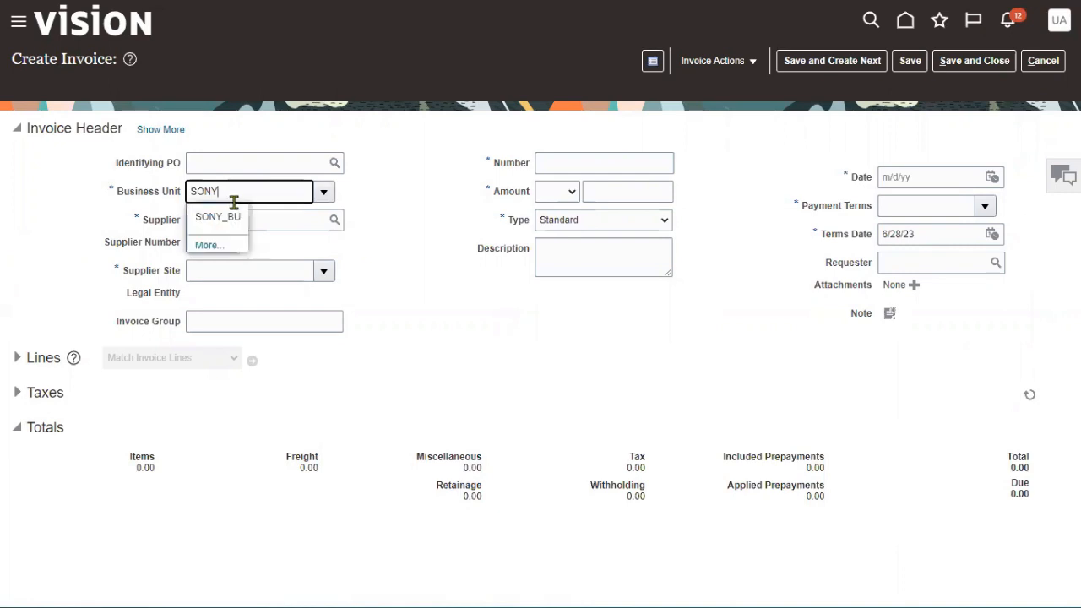
{"action": "left_click", "coordinate": [245, 218]}
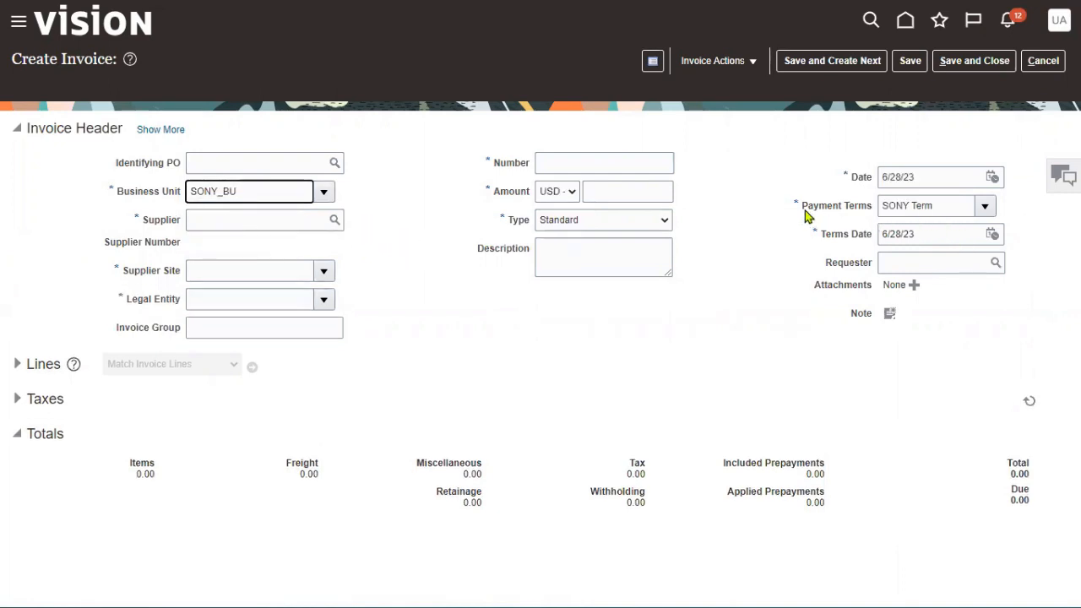
{"action": "left_click_drag", "start_coordinate": [804, 208], "coordinate": [849, 216]}
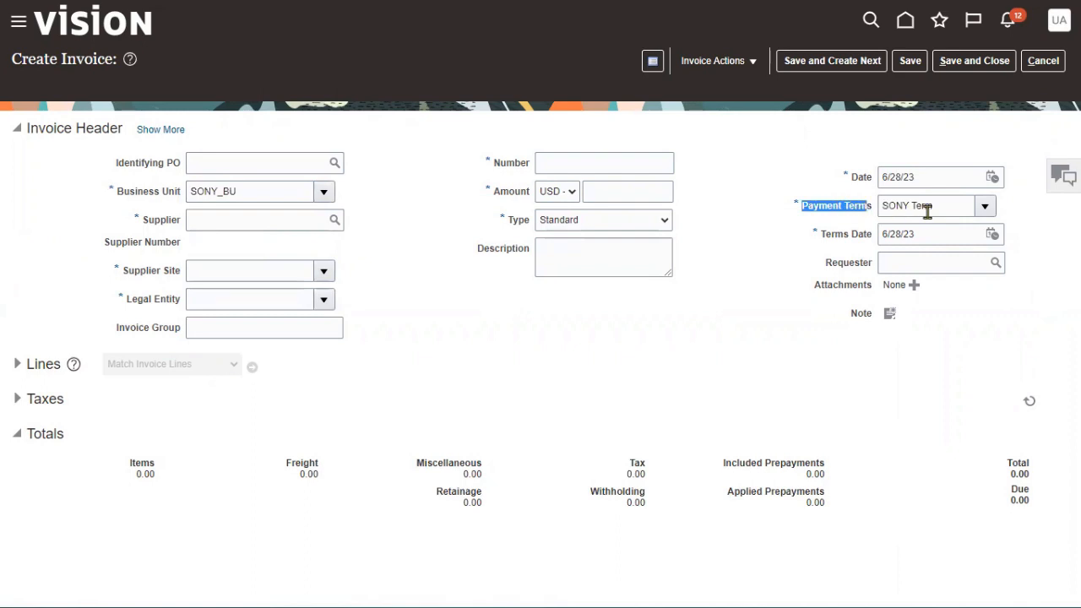
{"action": "left_click_drag", "start_coordinate": [939, 207], "coordinate": [881, 208]}
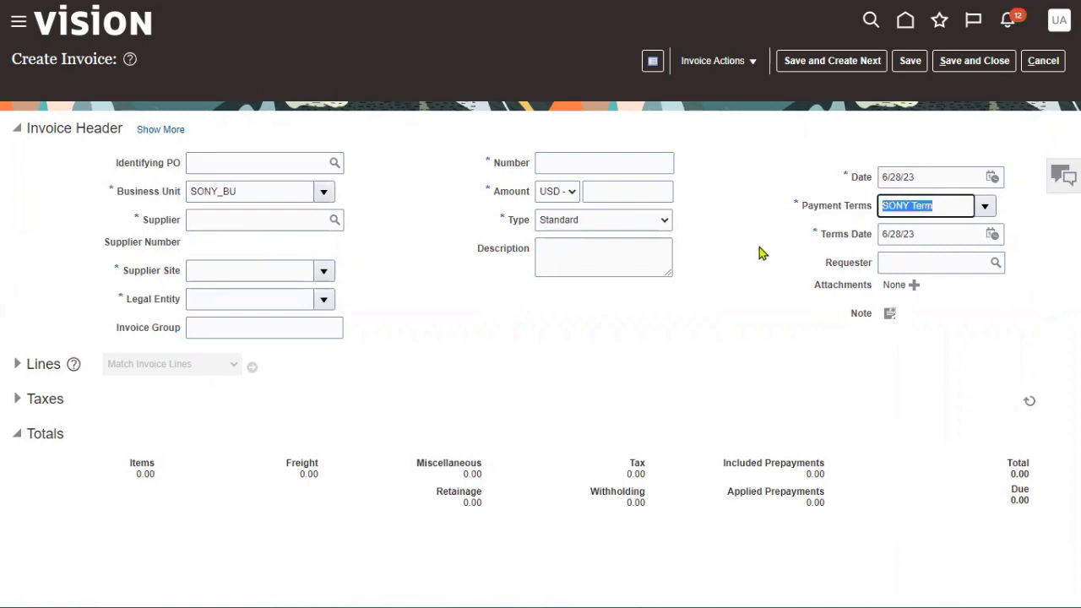
Set the supplier to XEROX Corporation USA and check the invoice's payment terms and supplier site.
{"action": "left_click", "coordinate": [232, 218]}
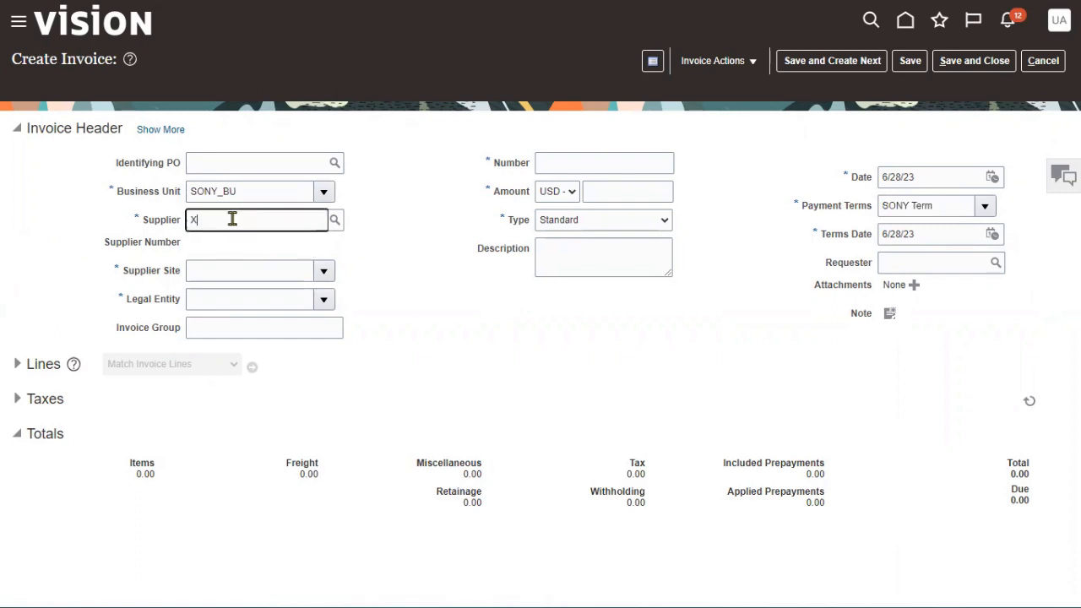
{"action": "key", "text": "Tab"}
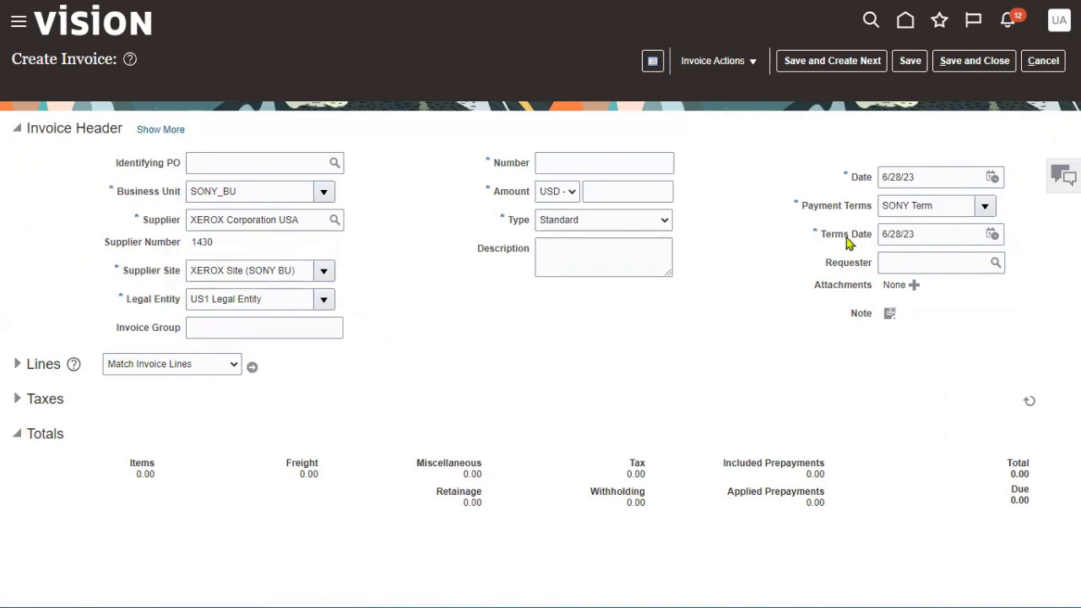
{"action": "left_click_drag", "start_coordinate": [805, 212], "coordinate": [872, 213]}
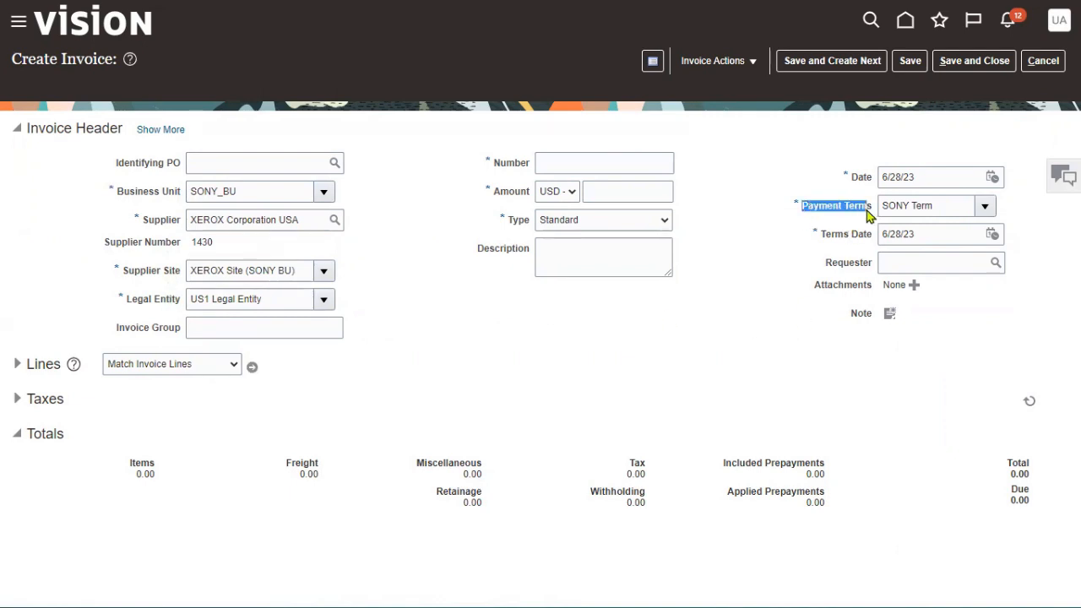
{"action": "left_click_drag", "start_coordinate": [127, 281], "coordinate": [196, 293]}
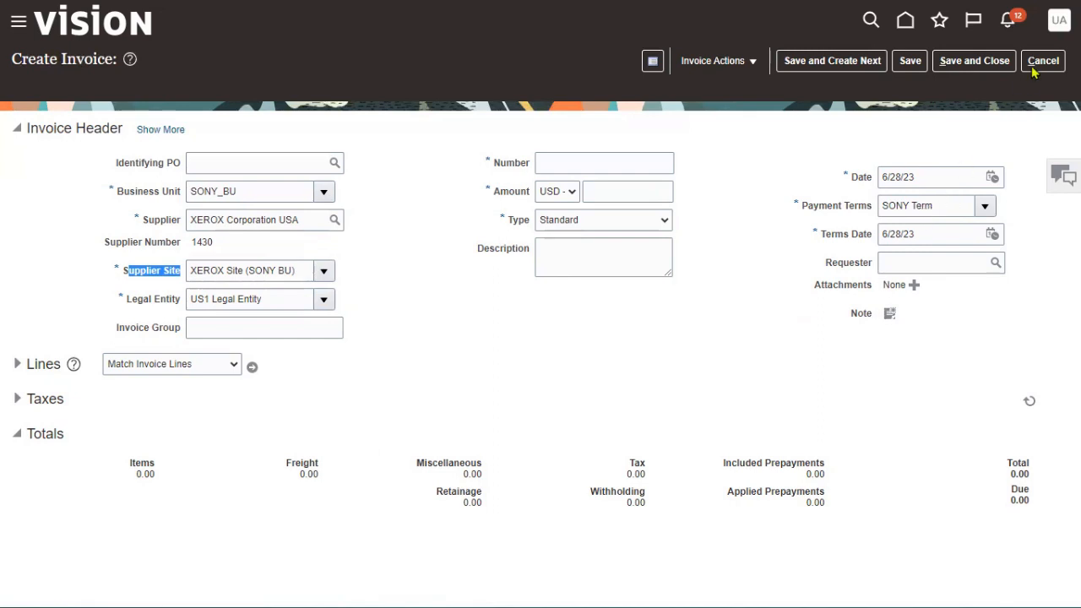
Check the payment terms on the XEROX Corporation USA invoice and discard the invoice.
{"action": "left_click_drag", "start_coordinate": [955, 208], "coordinate": [875, 211]}
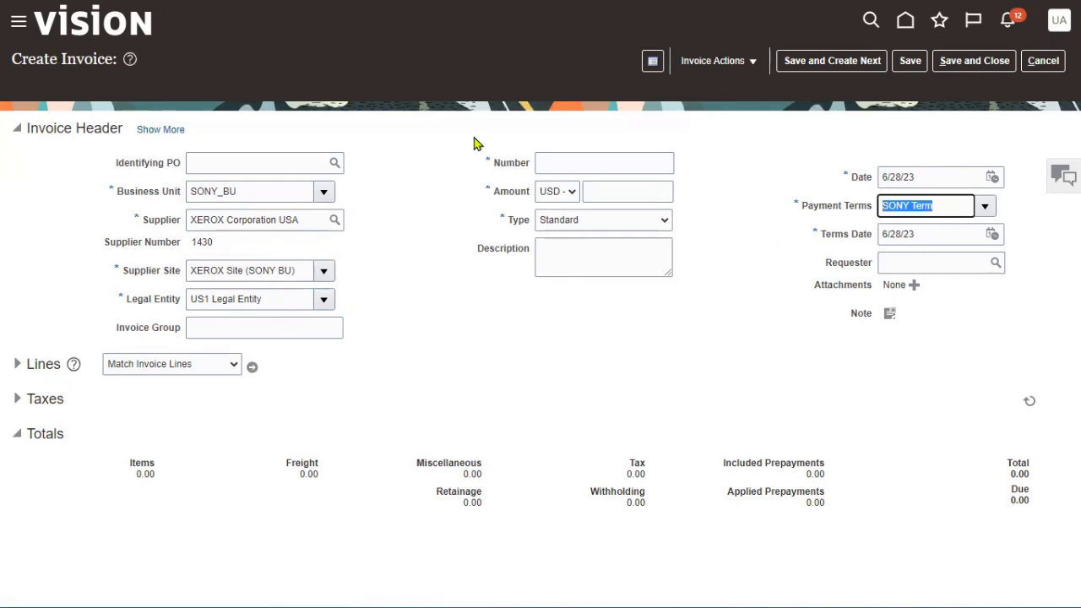
{"action": "left_click", "coordinate": [955, 64]}
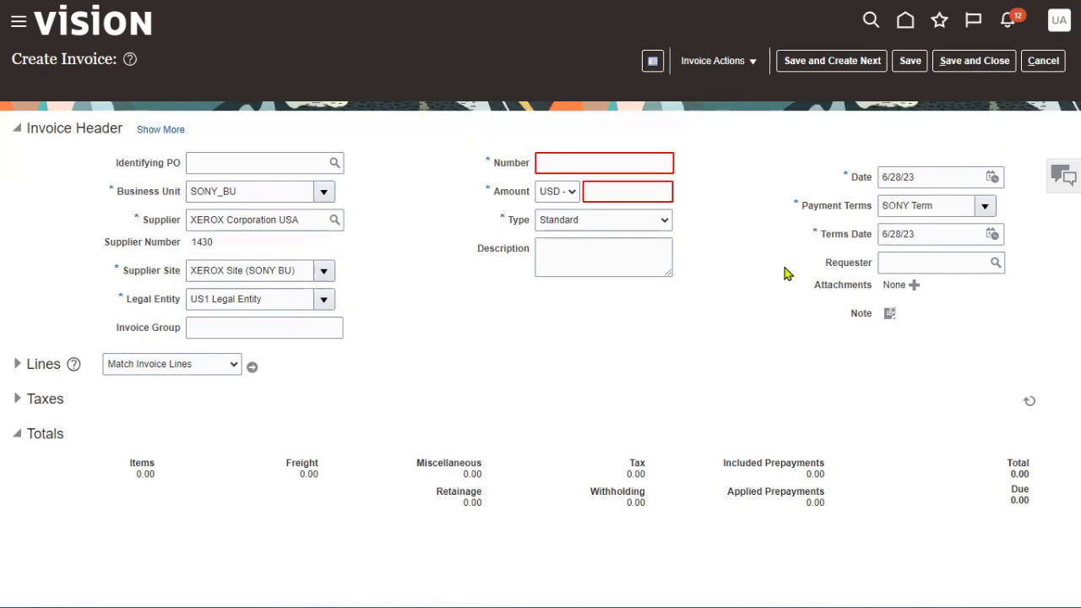
{"action": "left_click", "coordinate": [1043, 61]}
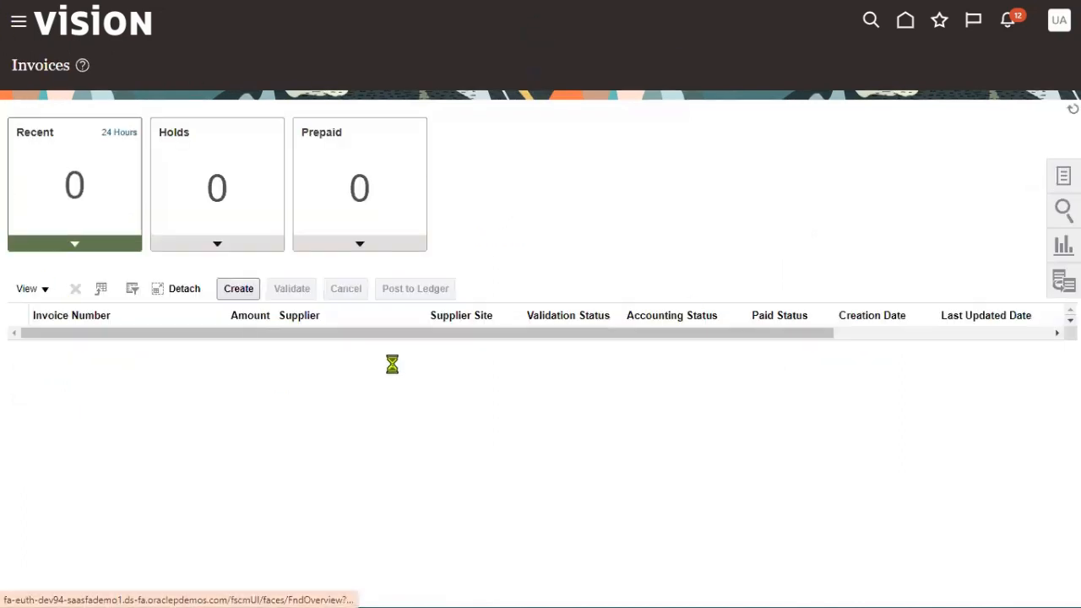
Go to the Procurement suppliers work area and open Manage Suppliers.
{"action": "left_click", "coordinate": [106, 122]}
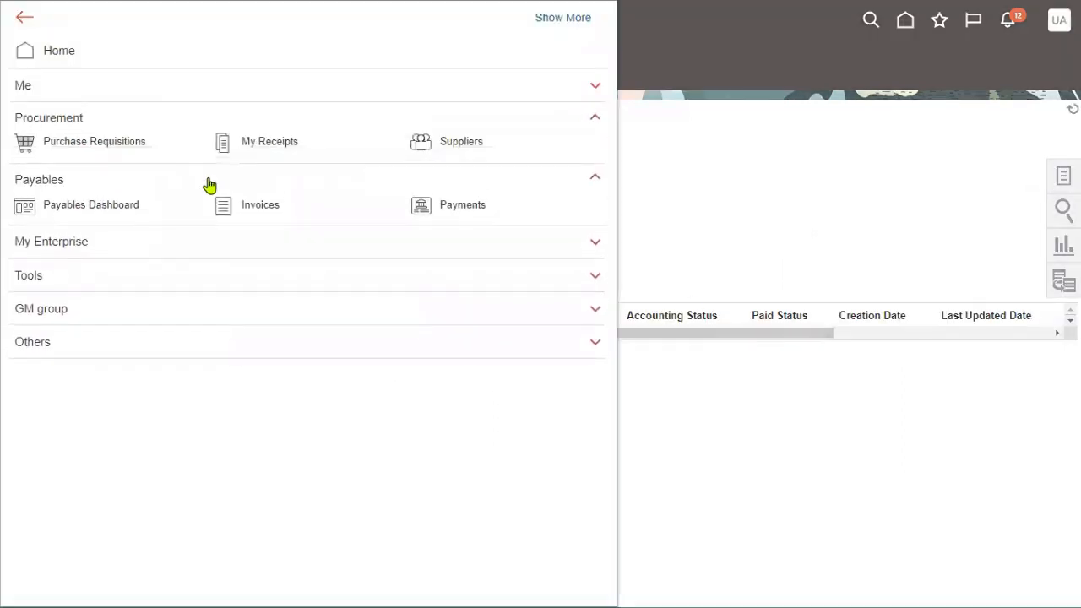
{"action": "left_click", "coordinate": [434, 151]}
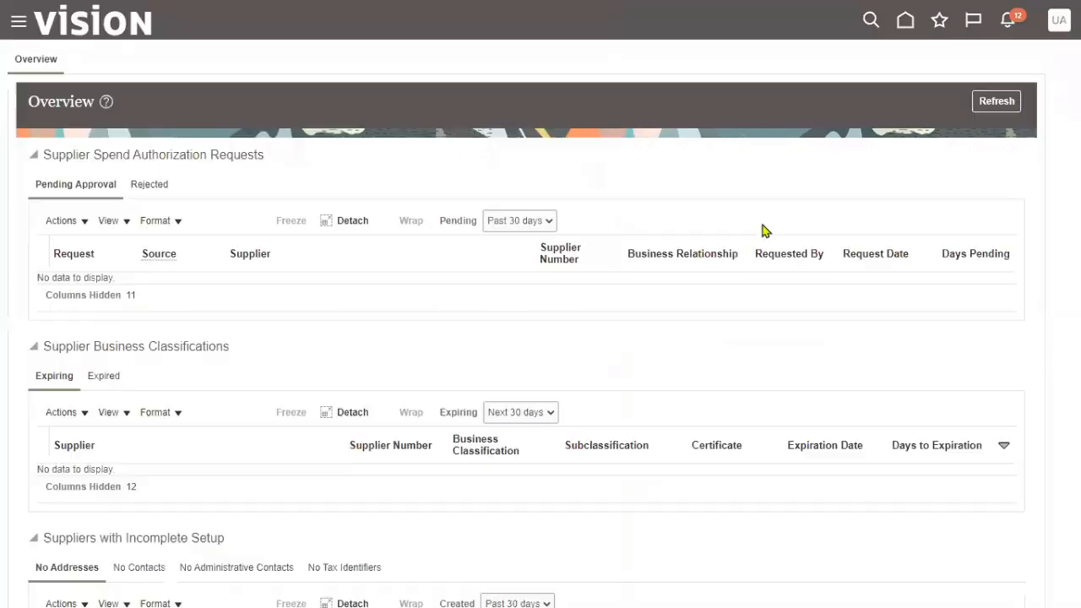
{"action": "left_click", "coordinate": [1052, 179]}
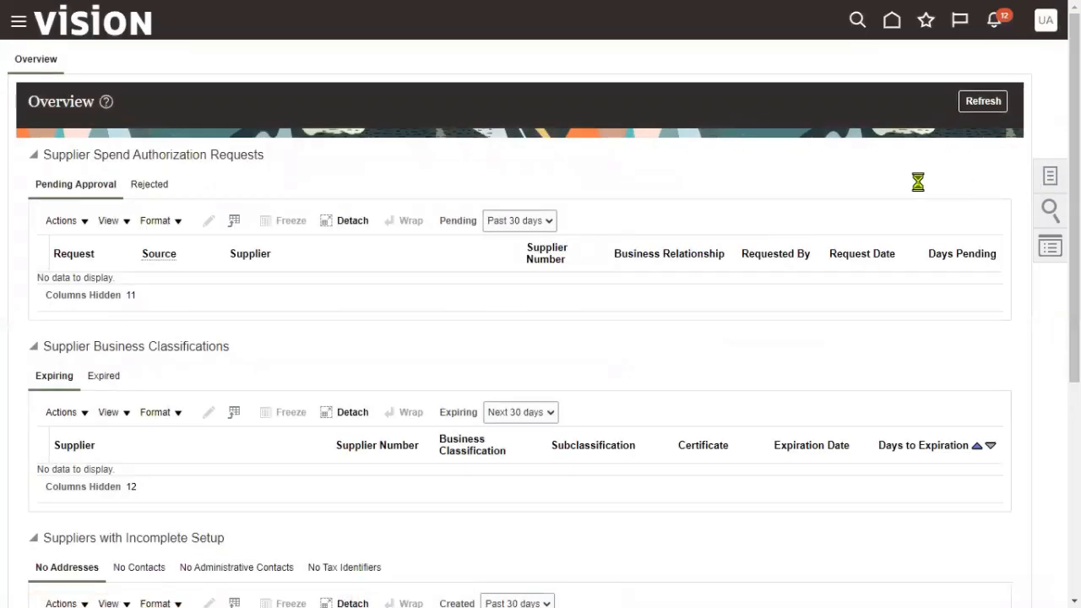
{"action": "left_click", "coordinate": [968, 64]}
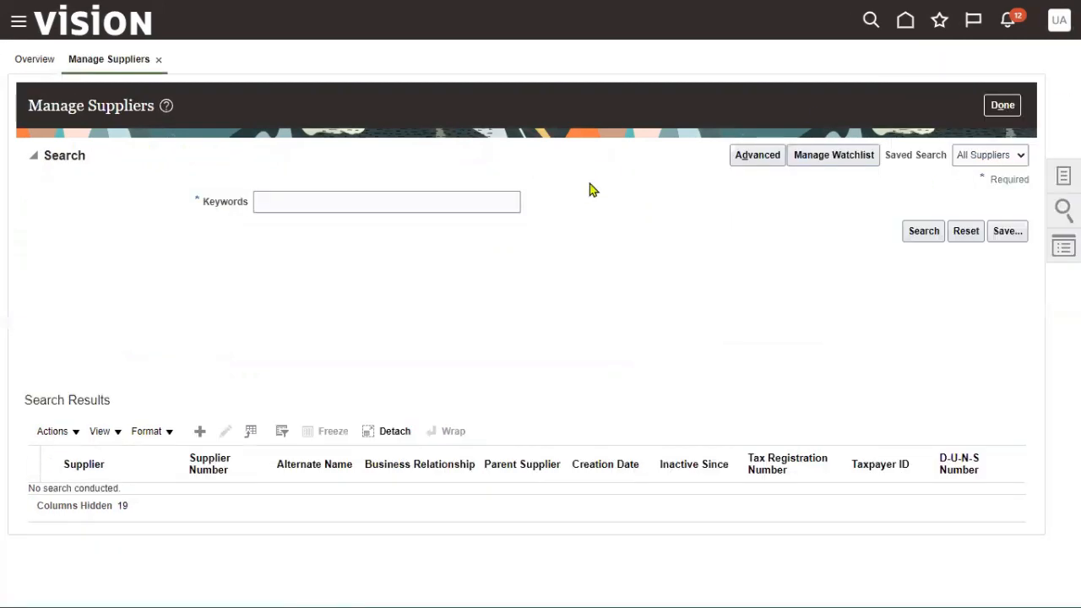
Search the suppliers for XEROX and open XEROX Corporation USA for editing.
{"action": "left_click", "coordinate": [427, 198]}
{"action": "type", "text": "XERO"}
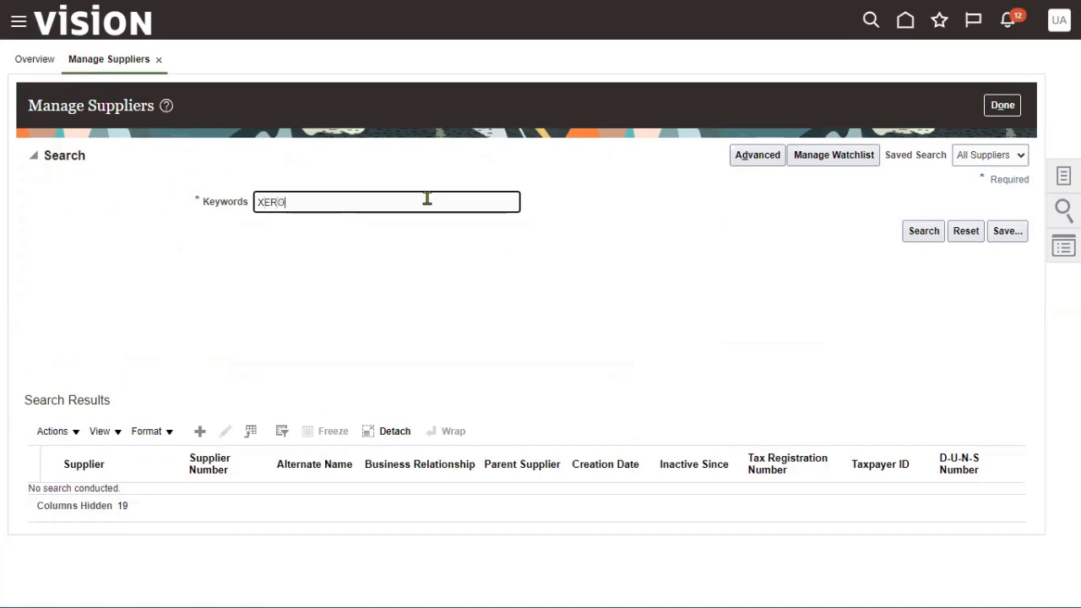
{"action": "type", "text": "X"}
{"action": "key", "text": "Return"}
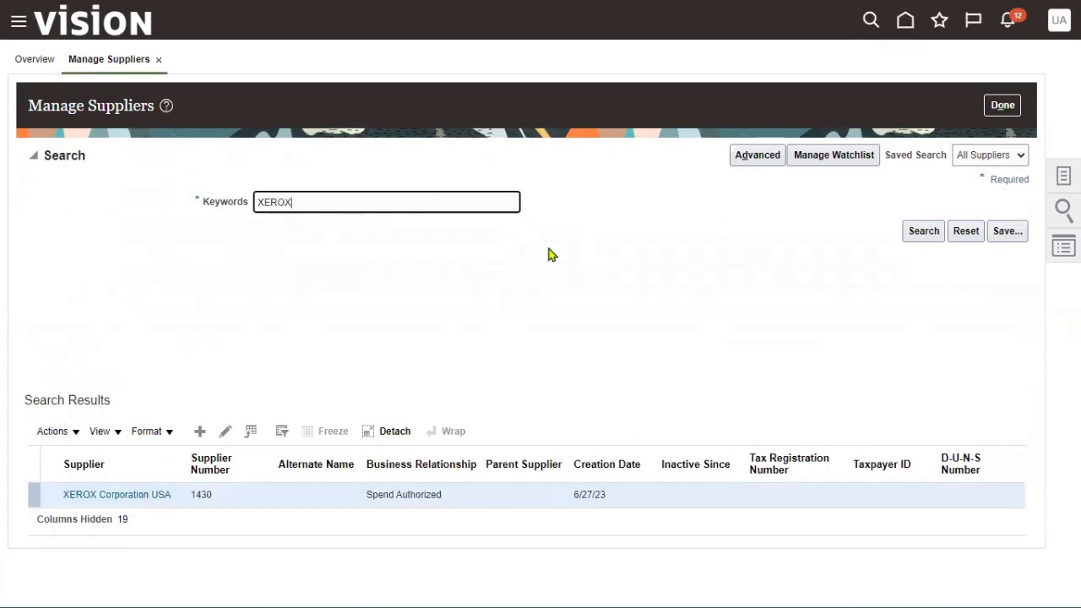
{"action": "left_click", "coordinate": [203, 495]}
{"action": "left_click", "coordinate": [229, 429]}
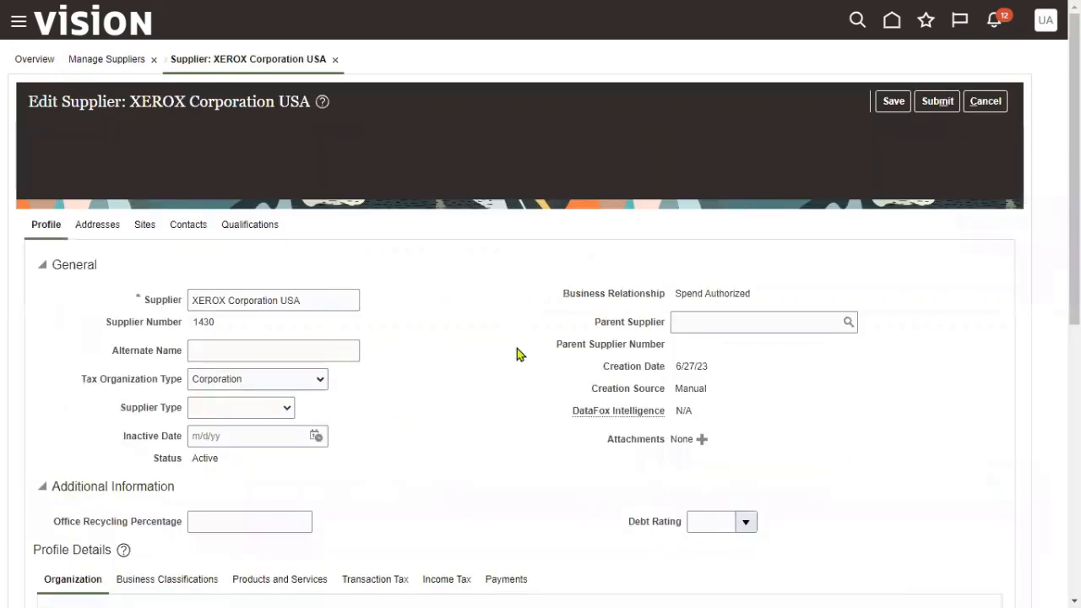
Open the supplier's XEROX Site (SONY BU) for editing and show its invoicing settings.
{"action": "left_click", "coordinate": [145, 166]}
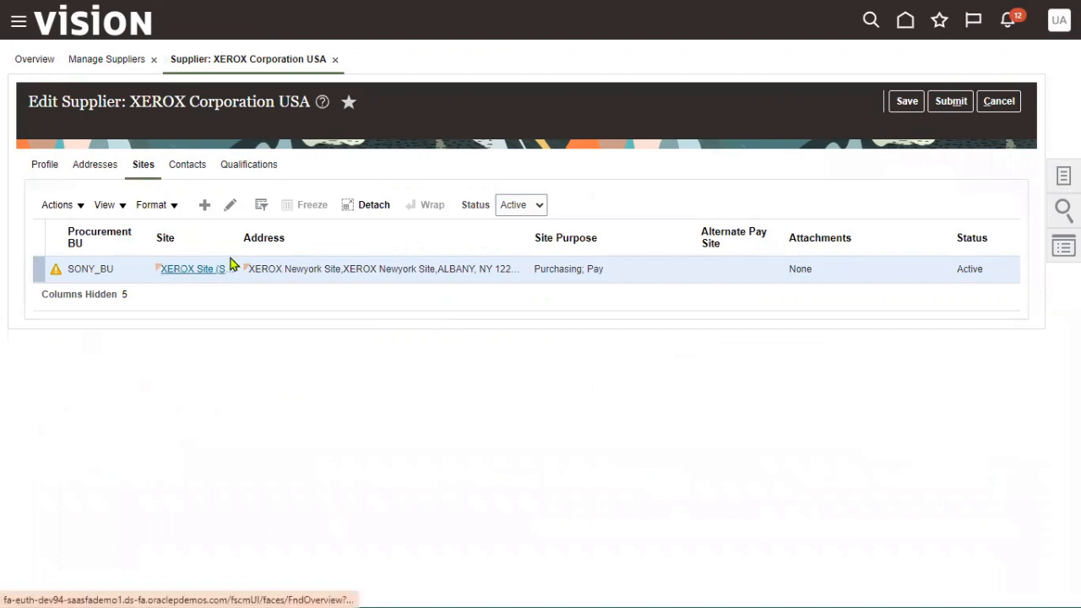
{"action": "left_click", "coordinate": [231, 208]}
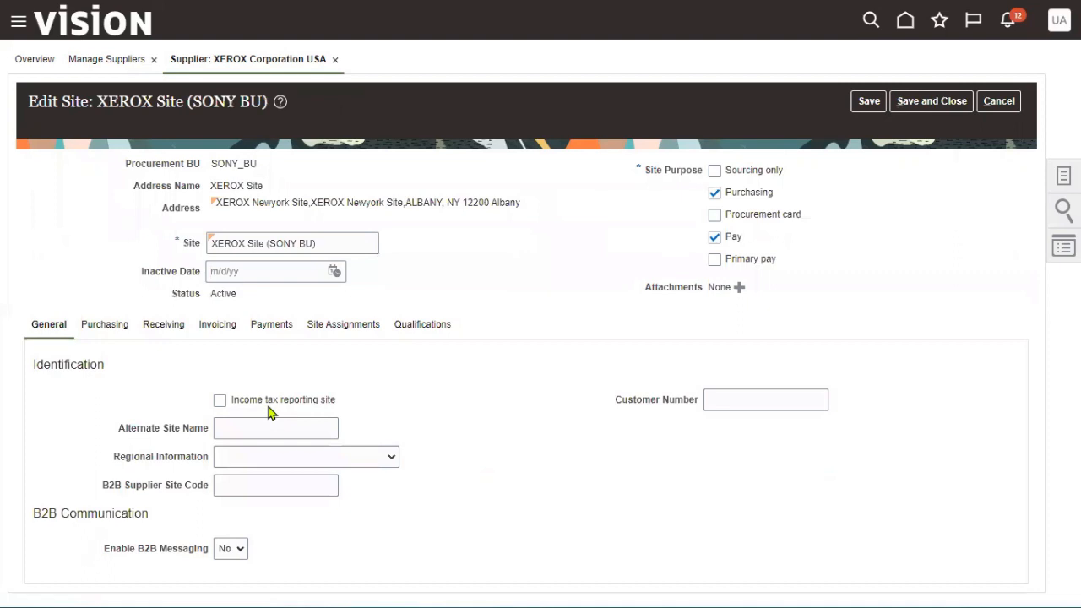
{"action": "left_click", "coordinate": [222, 329]}
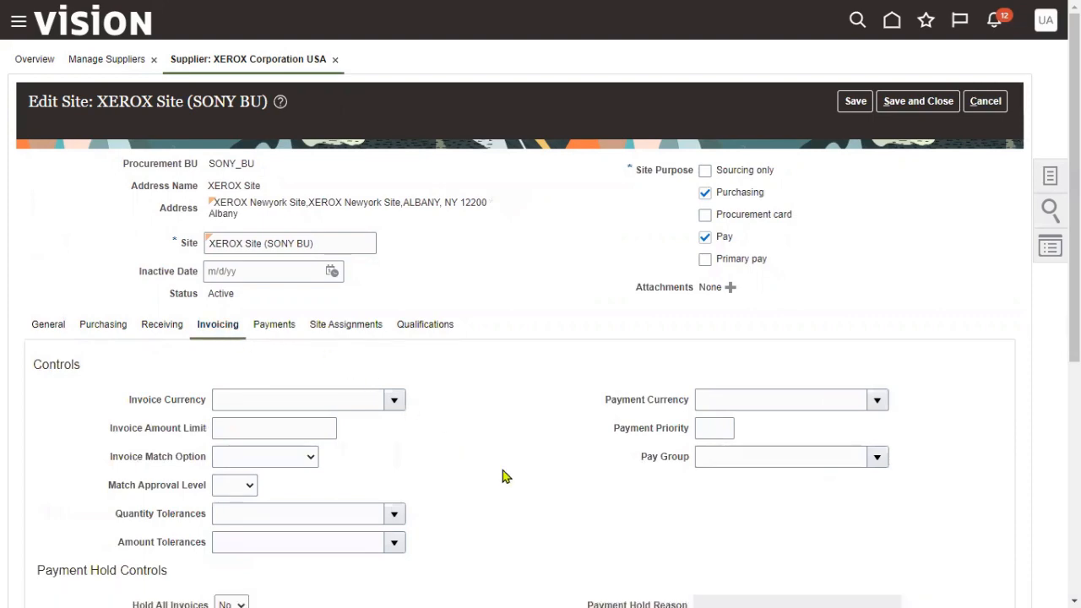
Set the payment terms of XEROX Site (SONY BU) to SONY Multiple installments.
{"action": "scroll", "coordinate": [504, 477], "scroll_direction": "down", "scroll_amount": 3}
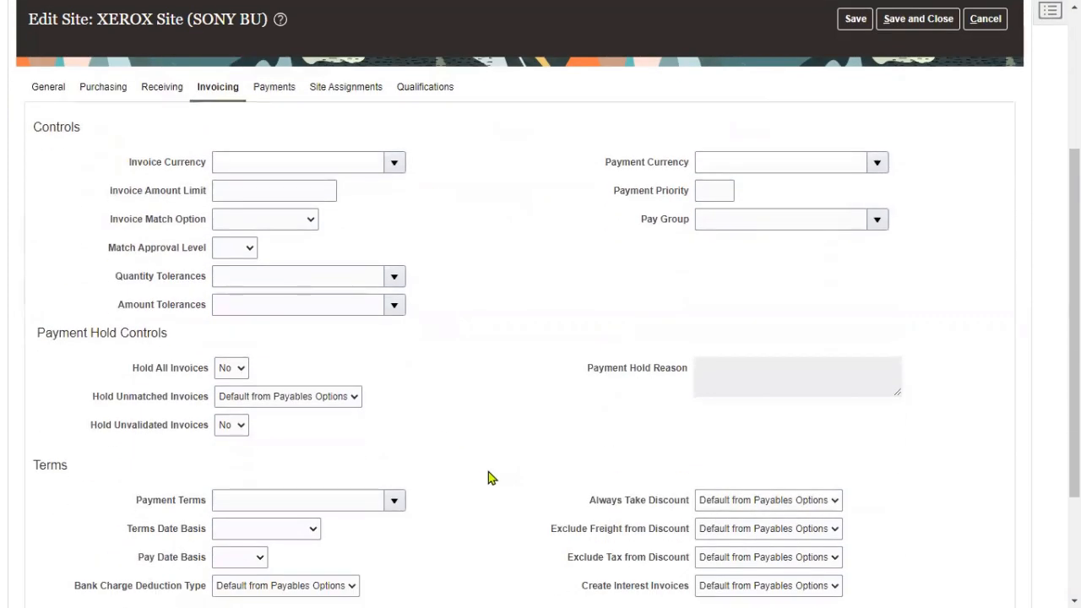
{"action": "left_click_drag", "start_coordinate": [138, 501], "coordinate": [206, 510]}
{"action": "left_click", "coordinate": [394, 503]}
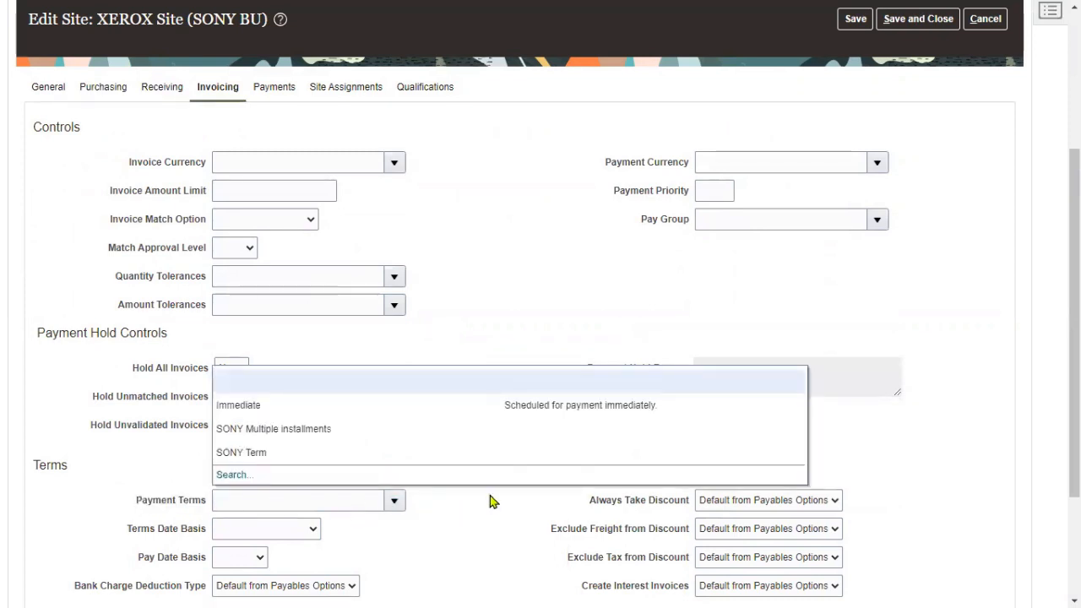
{"action": "left_click", "coordinate": [329, 432]}
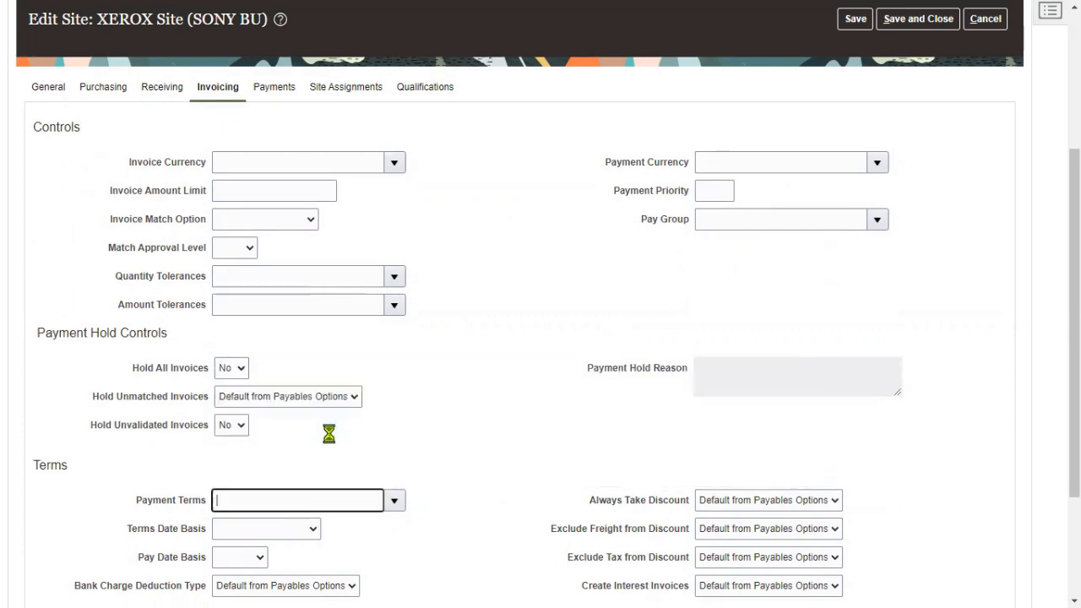
{"action": "scroll", "coordinate": [518, 402], "scroll_direction": "up", "scroll_amount": 3}
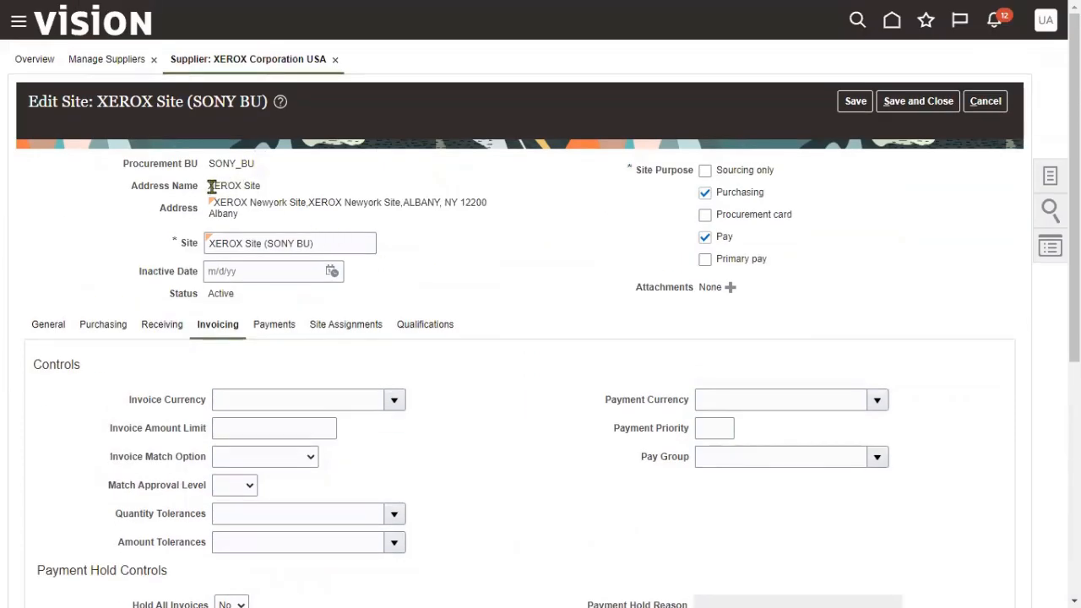
{"action": "left_click_drag", "start_coordinate": [208, 186], "coordinate": [261, 193]}
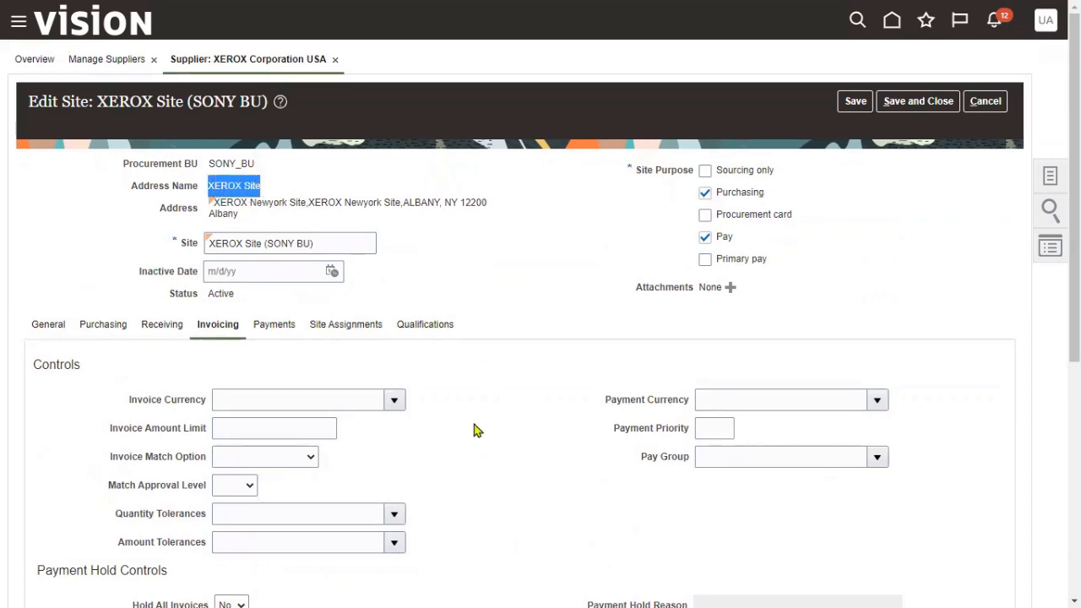
{"action": "scroll", "coordinate": [474, 431], "scroll_direction": "down", "scroll_amount": 3}
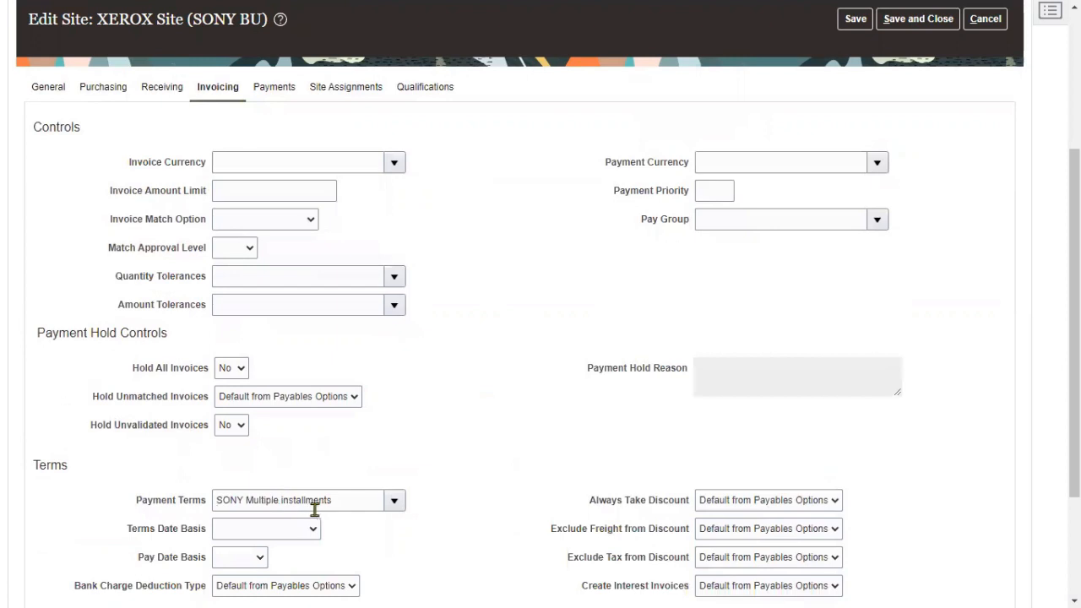
{"action": "scroll", "coordinate": [659, 367], "scroll_direction": "up", "scroll_amount": 3}
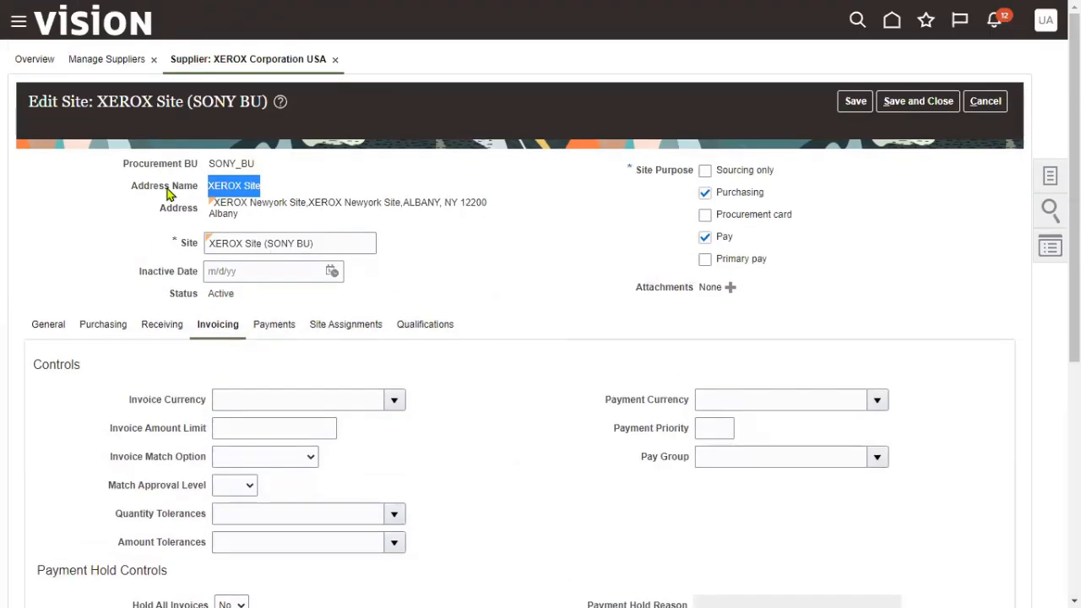
Save and close the supplier site, and submit the changes to XEROX Corporation USA.
{"action": "left_click", "coordinate": [903, 101]}
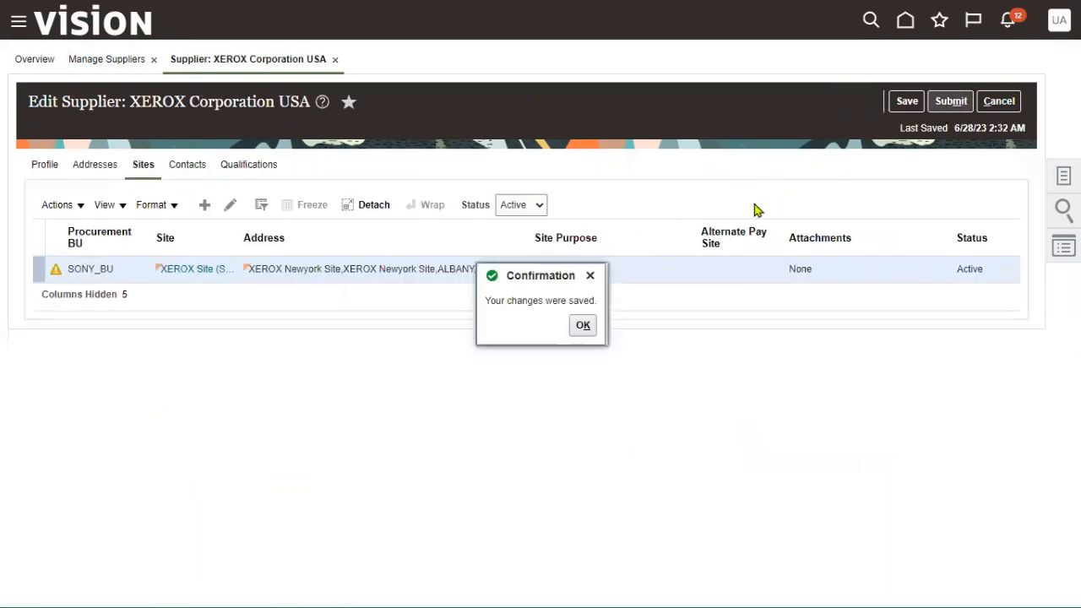
{"action": "left_click", "coordinate": [583, 325]}
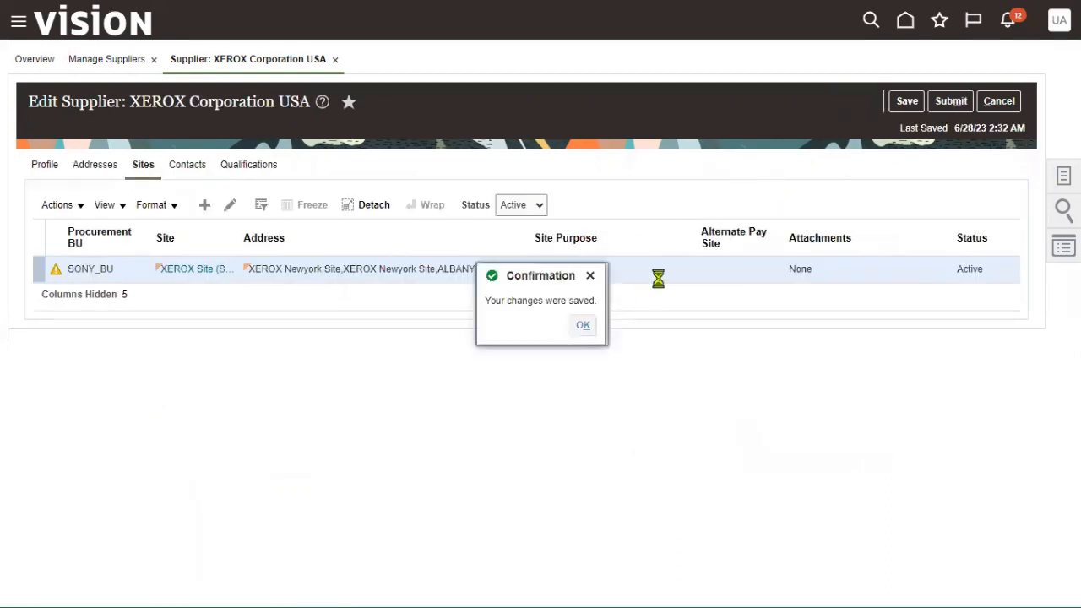
{"action": "left_click", "coordinate": [961, 108]}
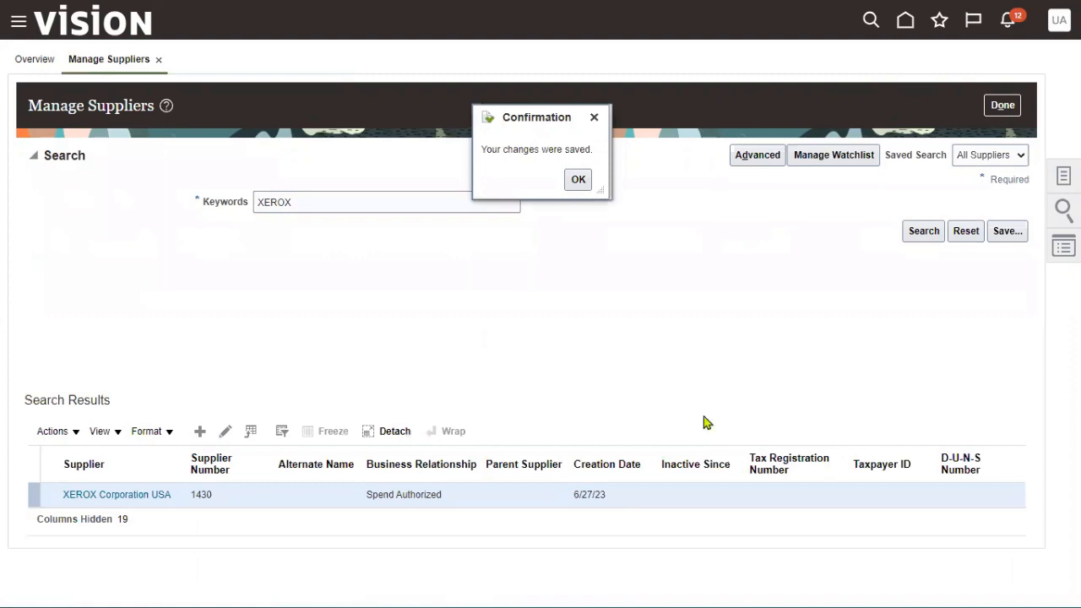
{"action": "left_click", "coordinate": [585, 180]}
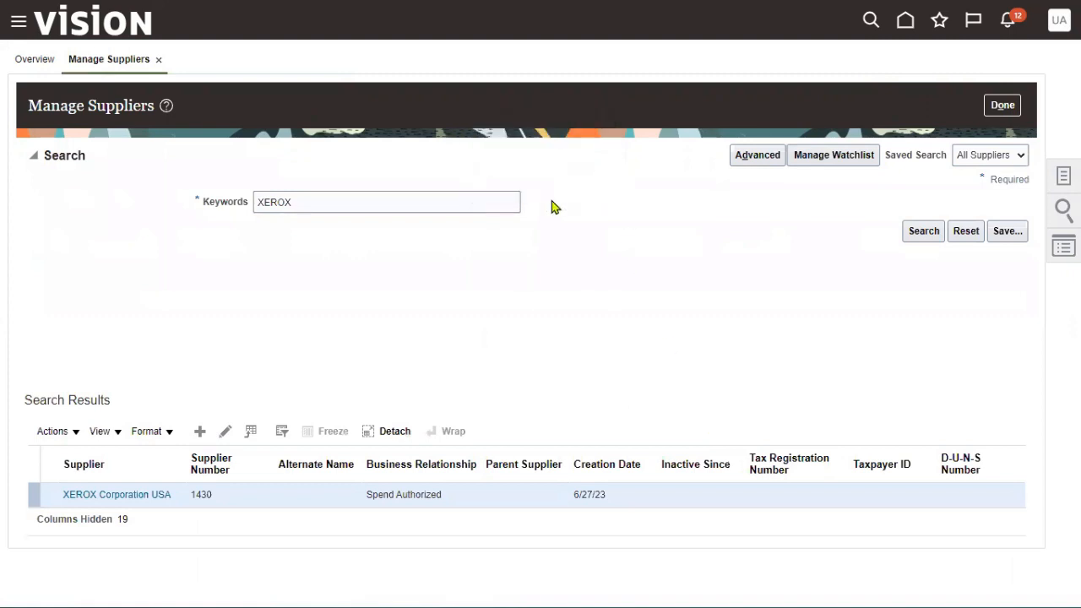
Reopen the XEROX Site (SONY BU) invoicing settings, check the saved payment terms, and leave the site and supplier without changes.
{"action": "left_click", "coordinate": [233, 490]}
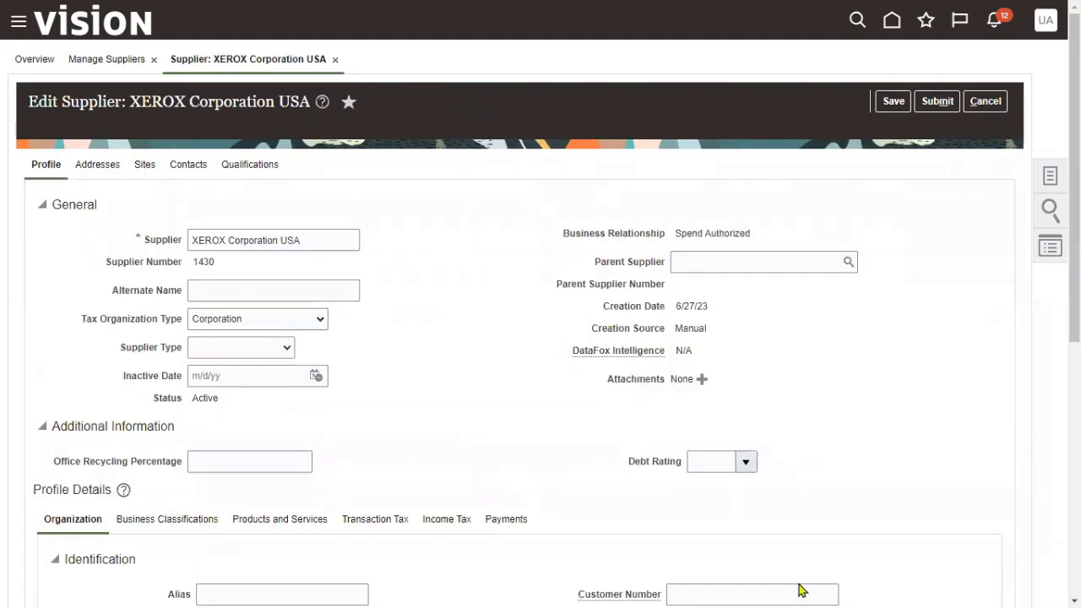
{"action": "left_click", "coordinate": [145, 165]}
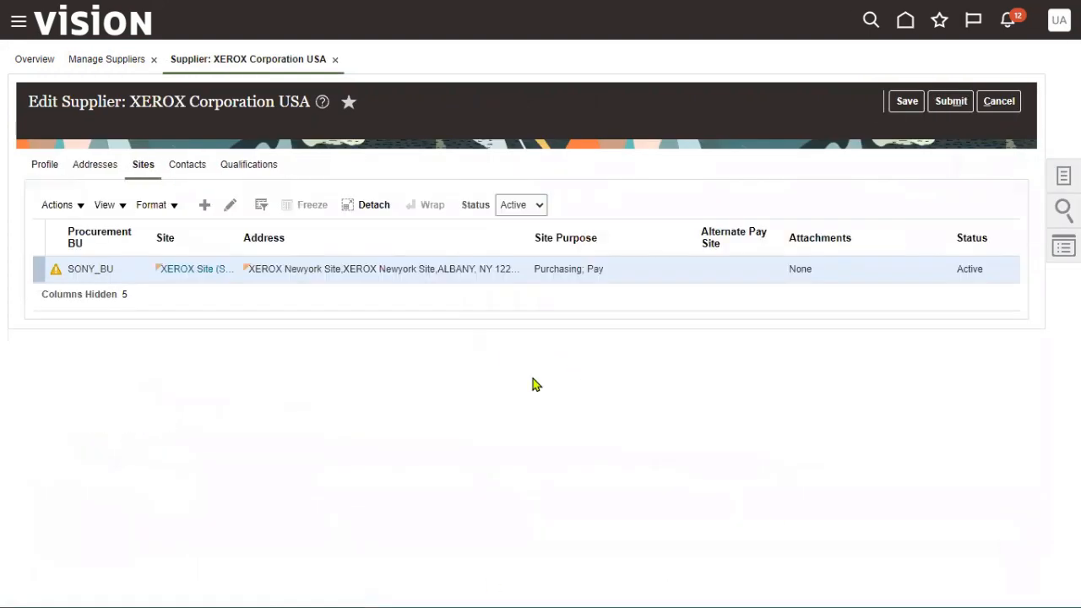
{"action": "left_click", "coordinate": [231, 205]}
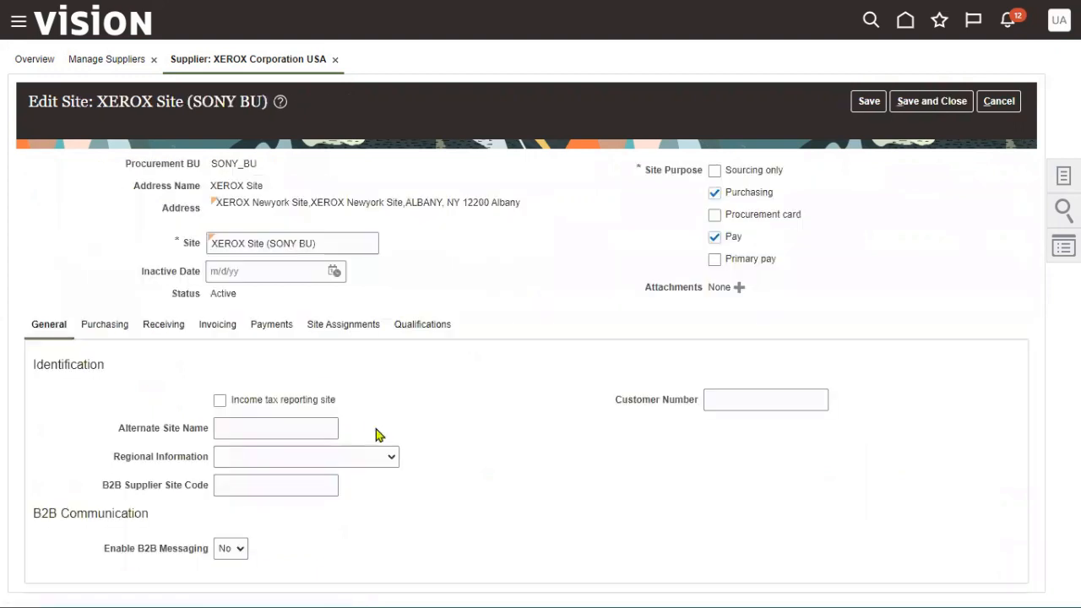
{"action": "left_click", "coordinate": [212, 327]}
{"action": "scroll", "coordinate": [476, 444], "scroll_direction": "down", "scroll_amount": 5}
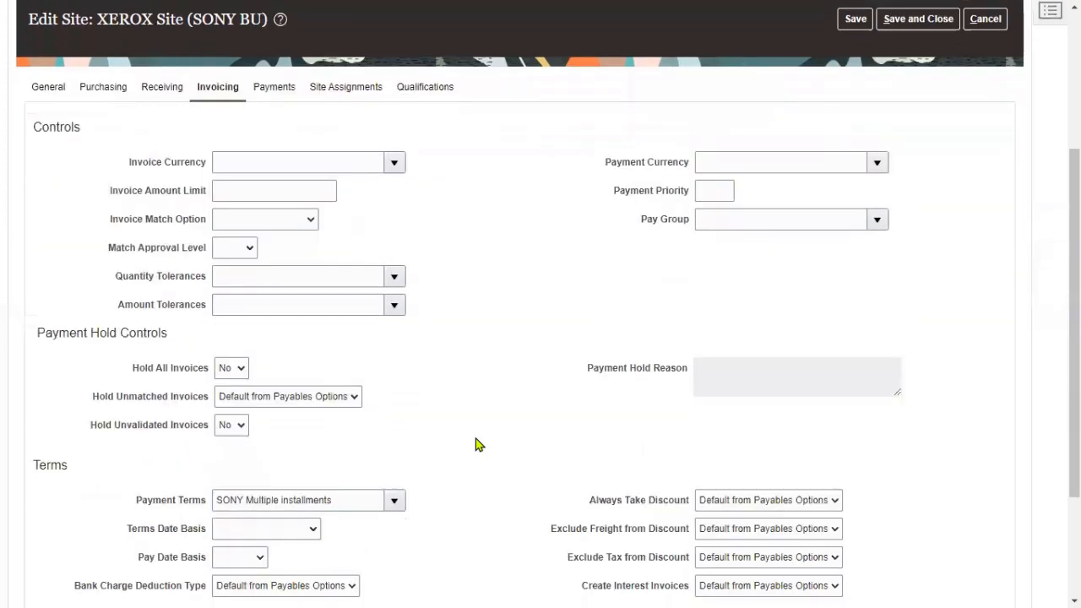
{"action": "scroll", "coordinate": [614, 417], "scroll_direction": "up", "scroll_amount": 4}
{"action": "scroll", "coordinate": [613, 421], "scroll_direction": "up", "scroll_amount": 1}
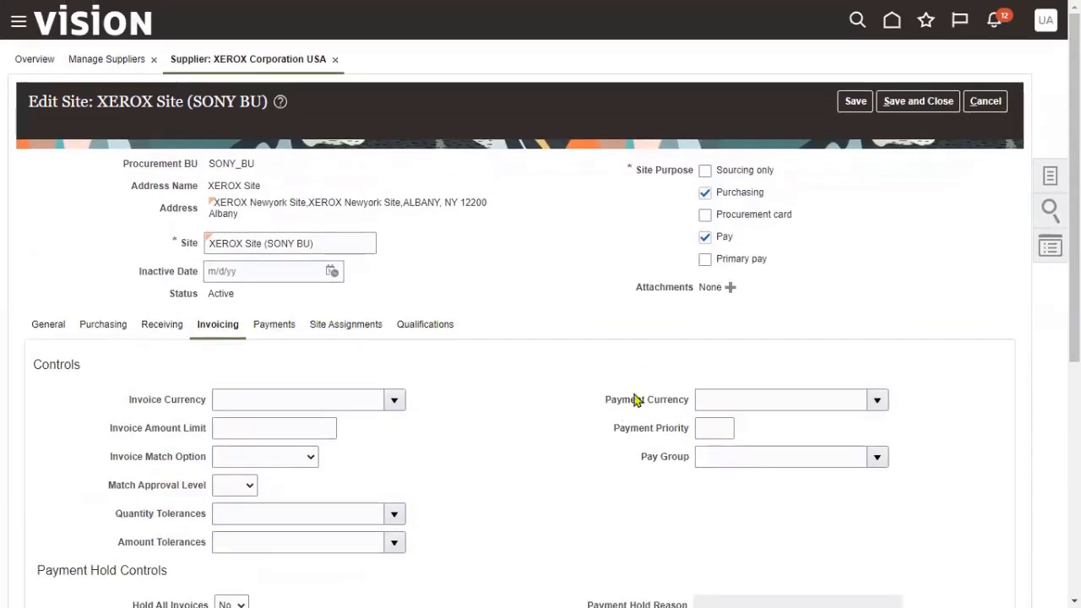
{"action": "left_click", "coordinate": [985, 101]}
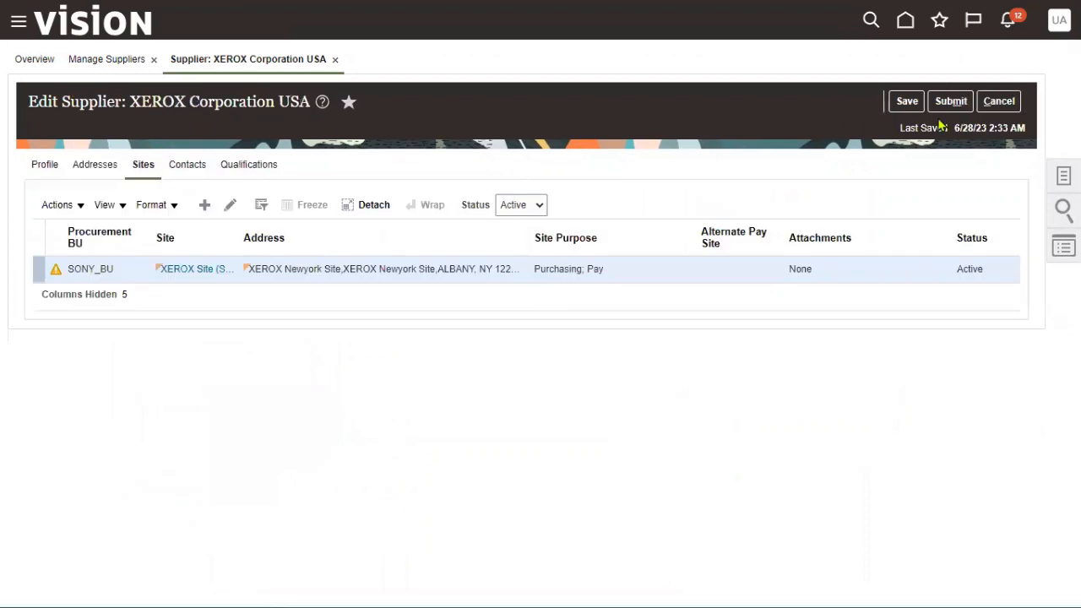
{"action": "left_click", "coordinate": [999, 101]}
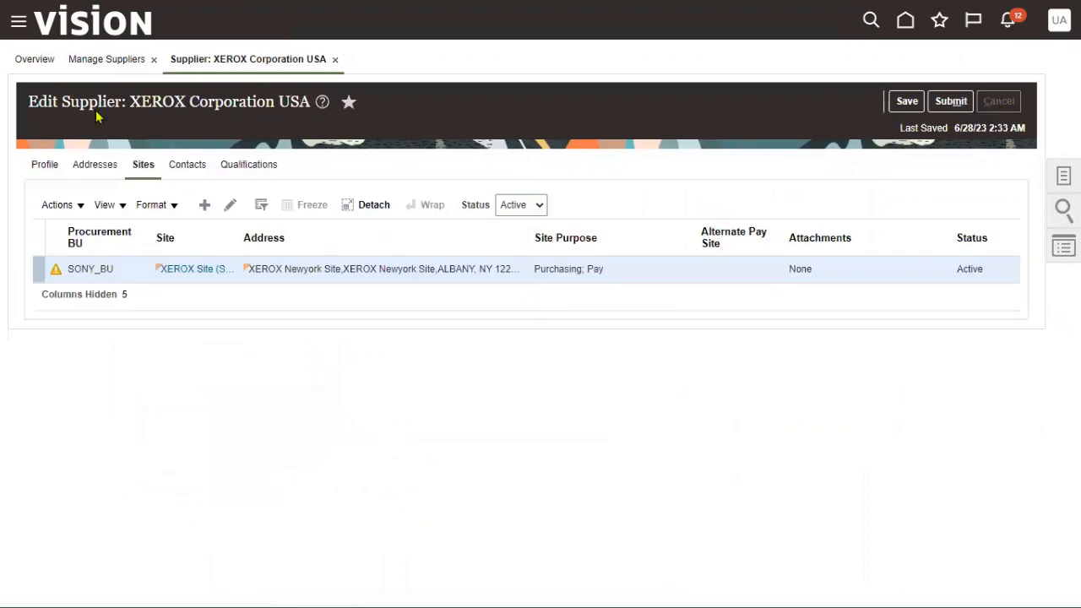
Start a new Payables invoice for business unit SONY_BU and check the payment terms that default.
{"action": "left_click", "coordinate": [17, 25]}
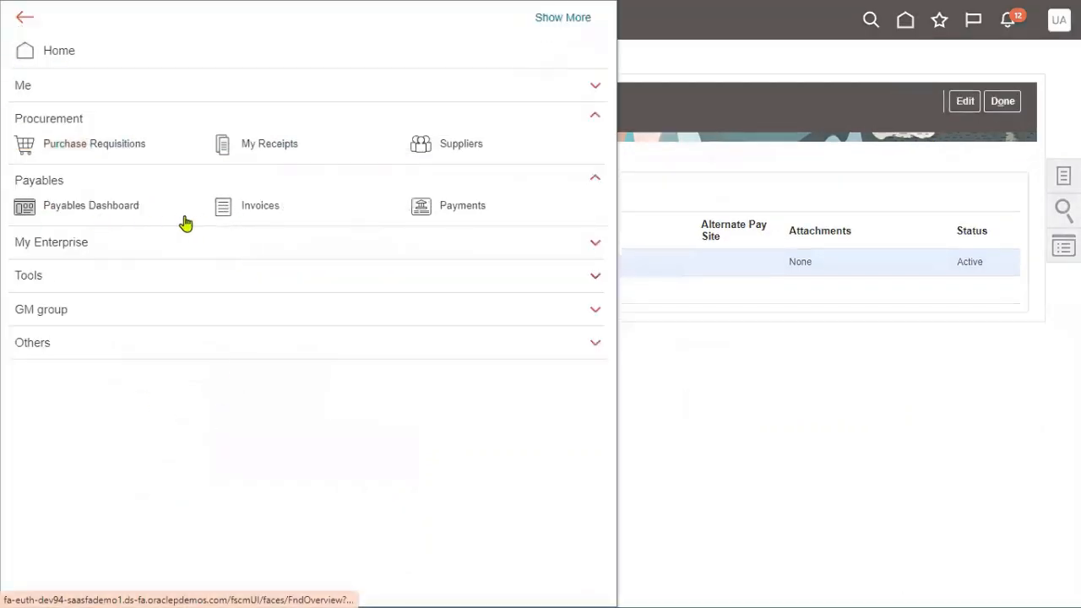
{"action": "left_click", "coordinate": [258, 214]}
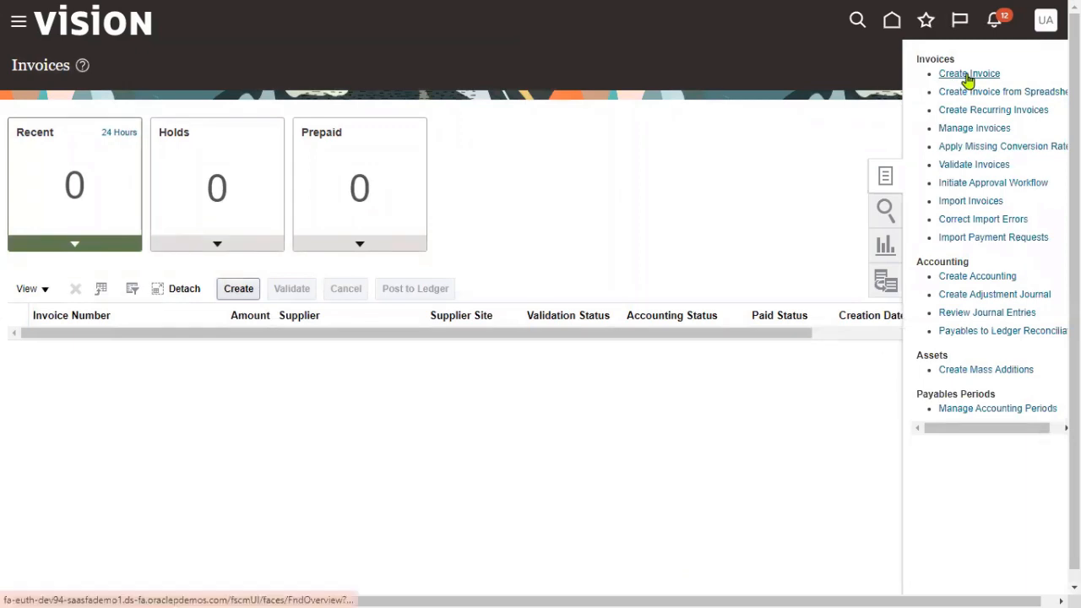
{"action": "left_click", "coordinate": [968, 75]}
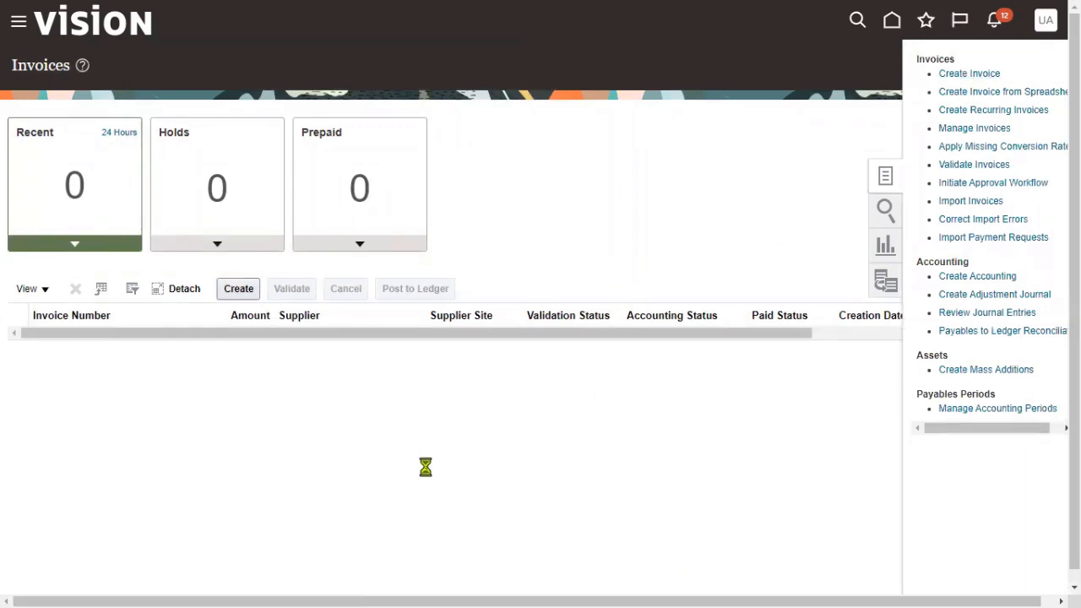
{"action": "left_click", "coordinate": [215, 195]}
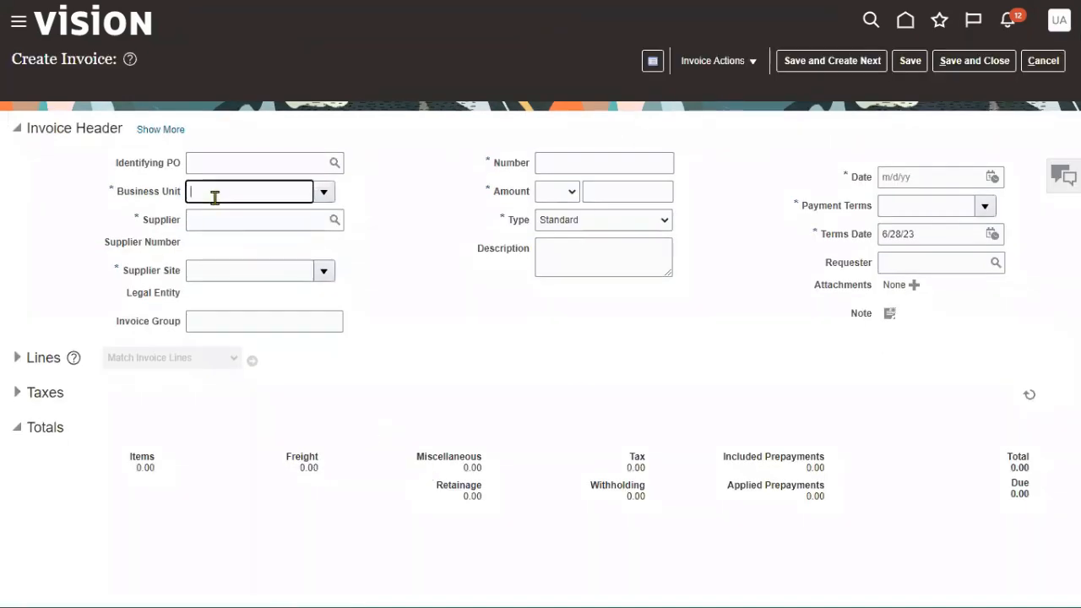
{"action": "type", "text": "SONY"}
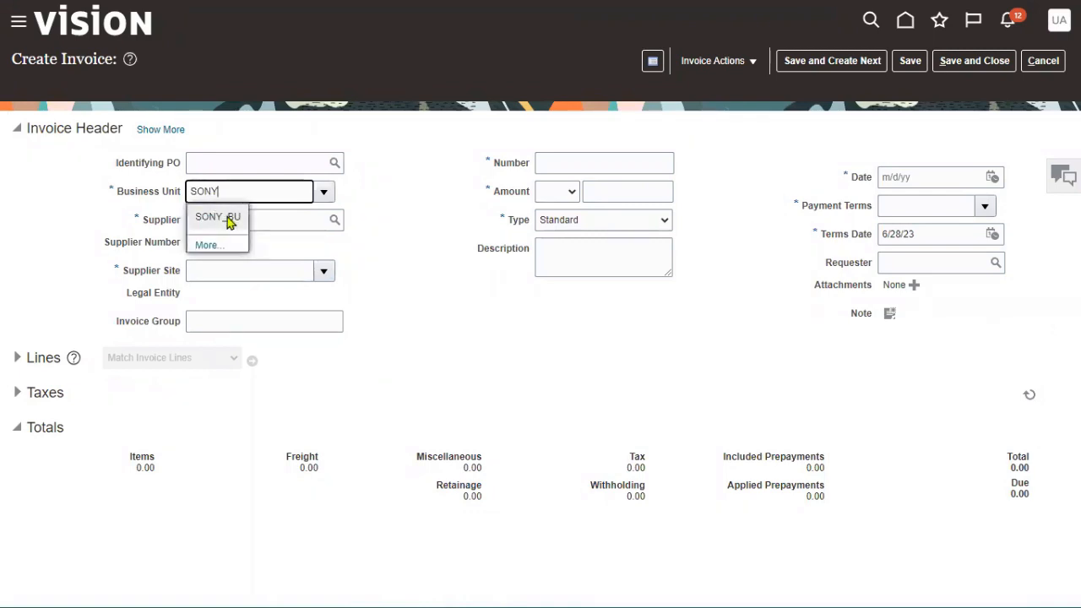
{"action": "left_click", "coordinate": [229, 221]}
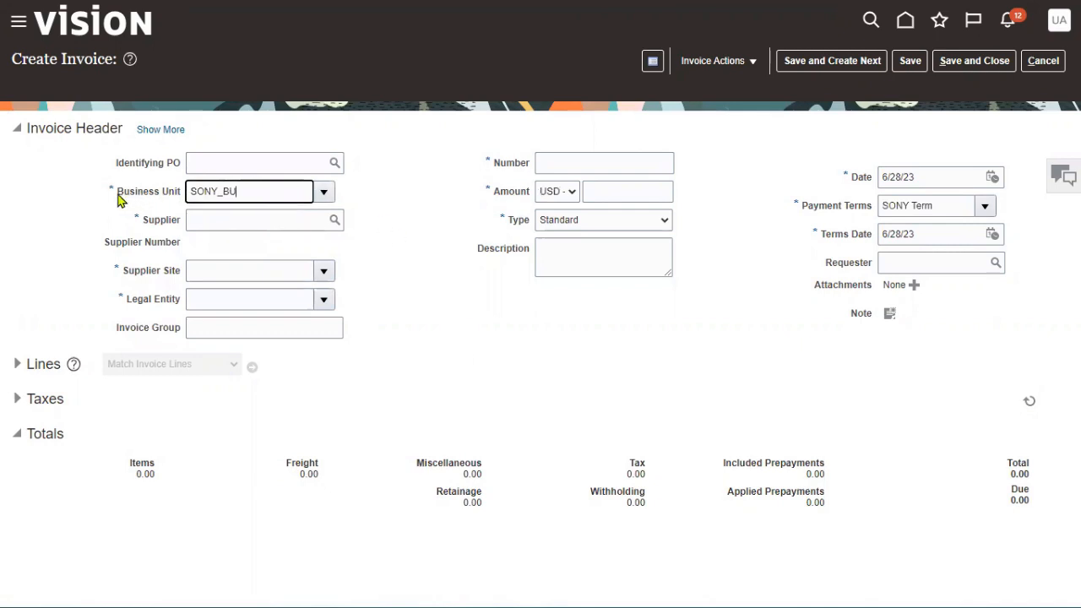
{"action": "left_click_drag", "start_coordinate": [117, 194], "coordinate": [179, 195]}
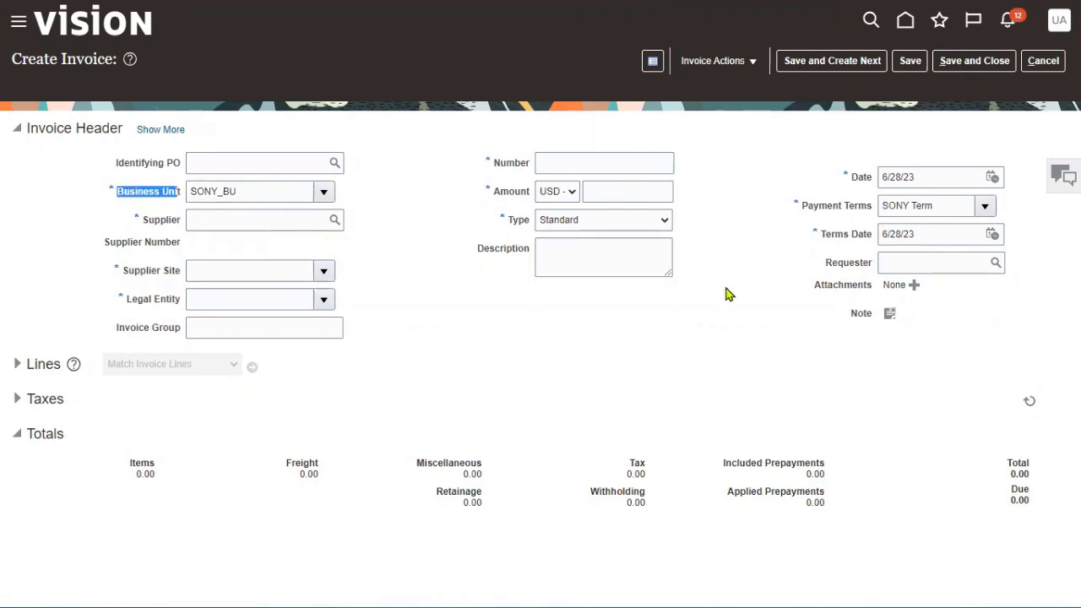
{"action": "left_click_drag", "start_coordinate": [941, 211], "coordinate": [879, 211]}
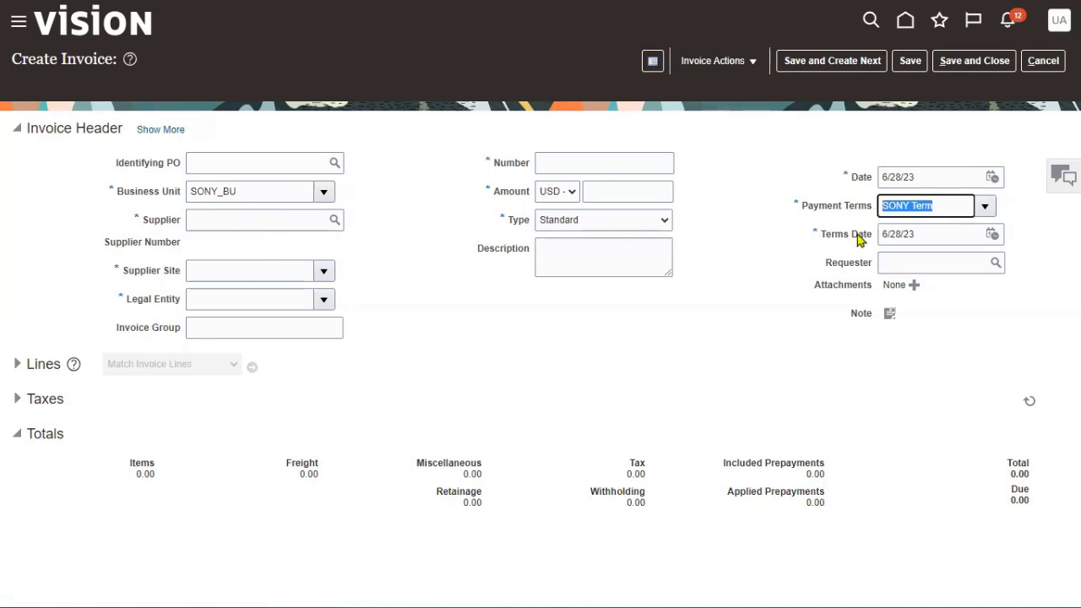
Set the invoice's supplier to XEROX Corporation USA, then check the defaulted payment terms and the alternative terms available.
{"action": "left_click", "coordinate": [254, 223]}
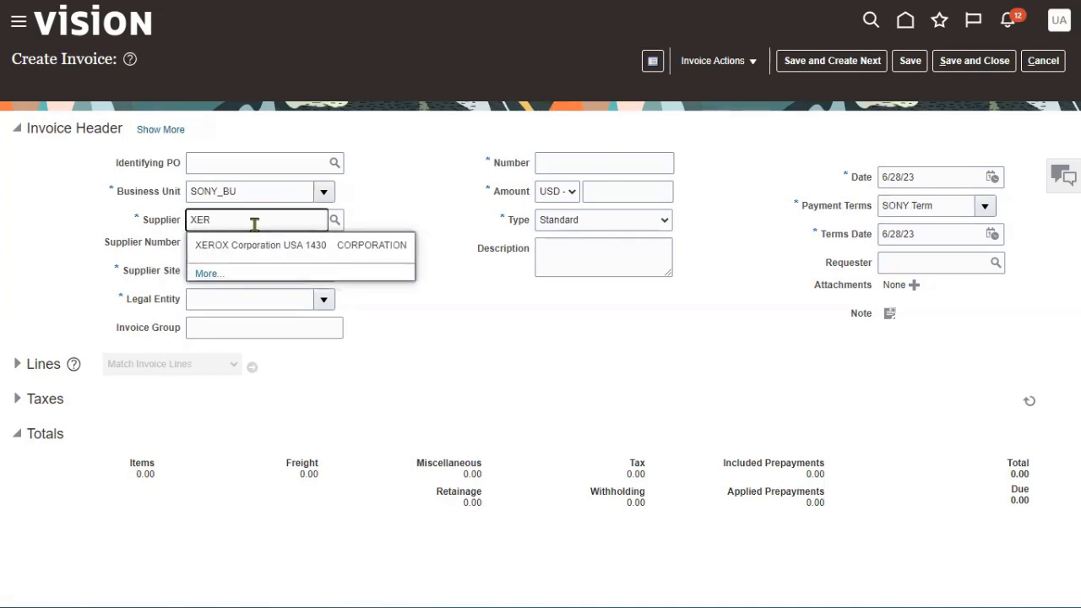
{"action": "left_click", "coordinate": [258, 248]}
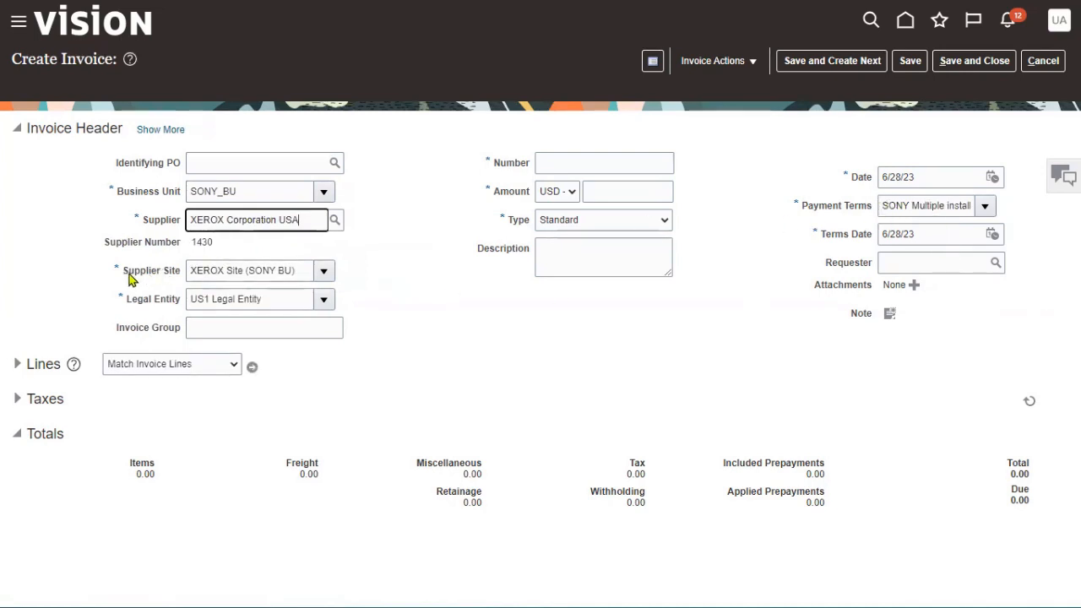
{"action": "left_click_drag", "start_coordinate": [123, 272], "coordinate": [179, 281]}
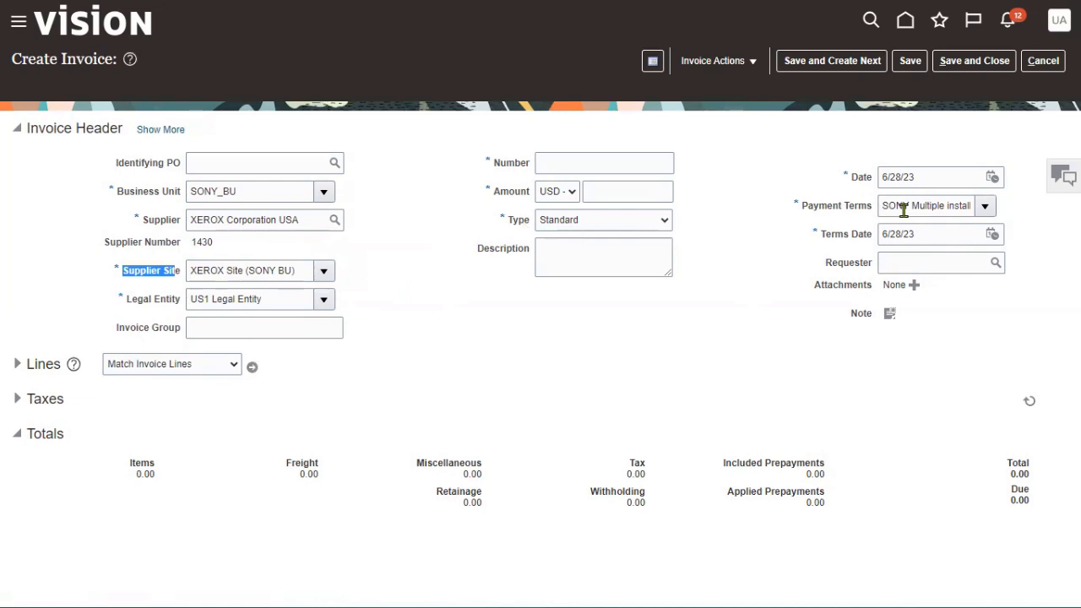
{"action": "left_click", "coordinate": [771, 304]}
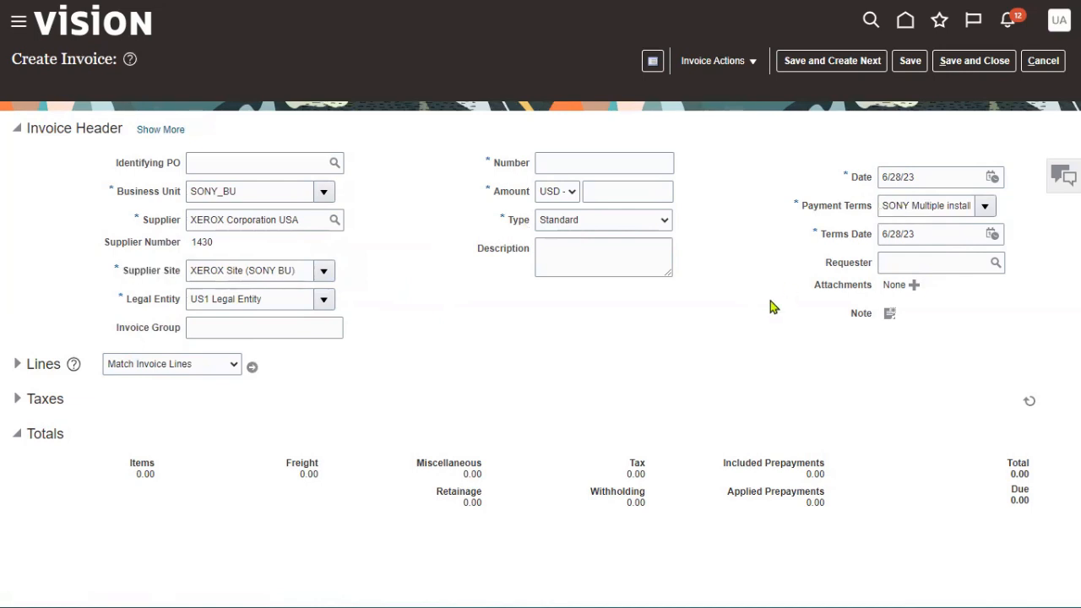
{"action": "left_click", "coordinate": [985, 207]}
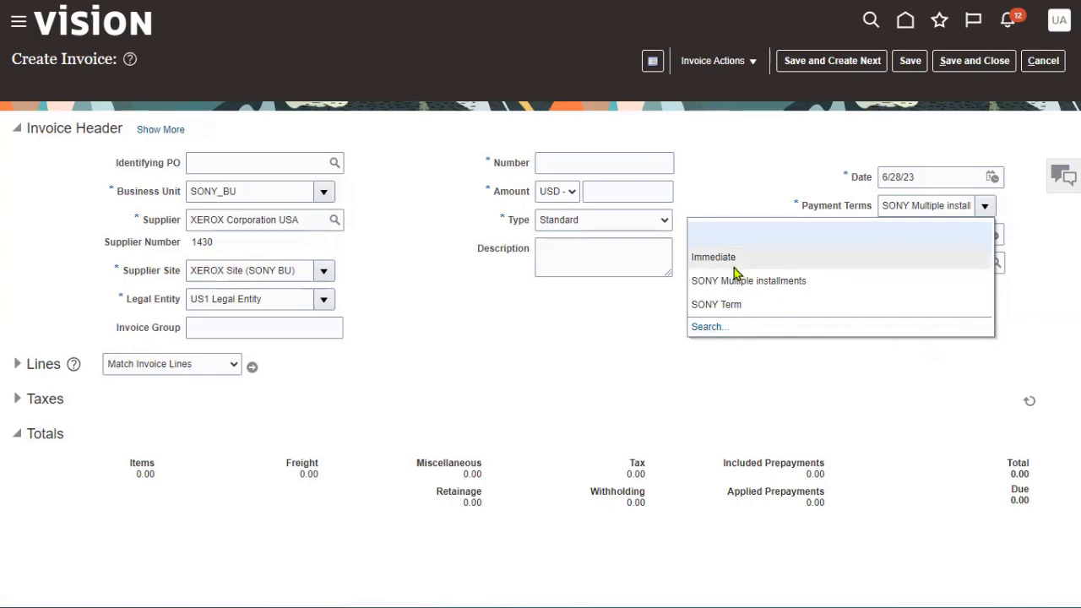
{"action": "left_click", "coordinate": [585, 347]}
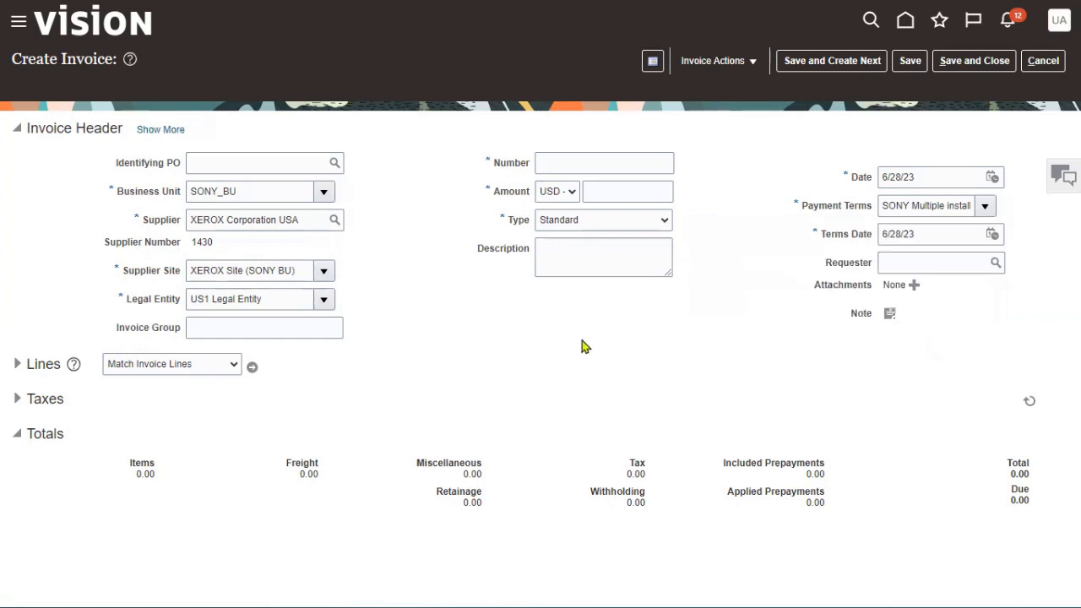
Switch to Notepad++ and add the lines BU Level, Supplier Site level and Invoice Level below the existing notes.
{"action": "key", "text": "alt+Tab"}
{"action": "key", "text": "alt+Tab"}
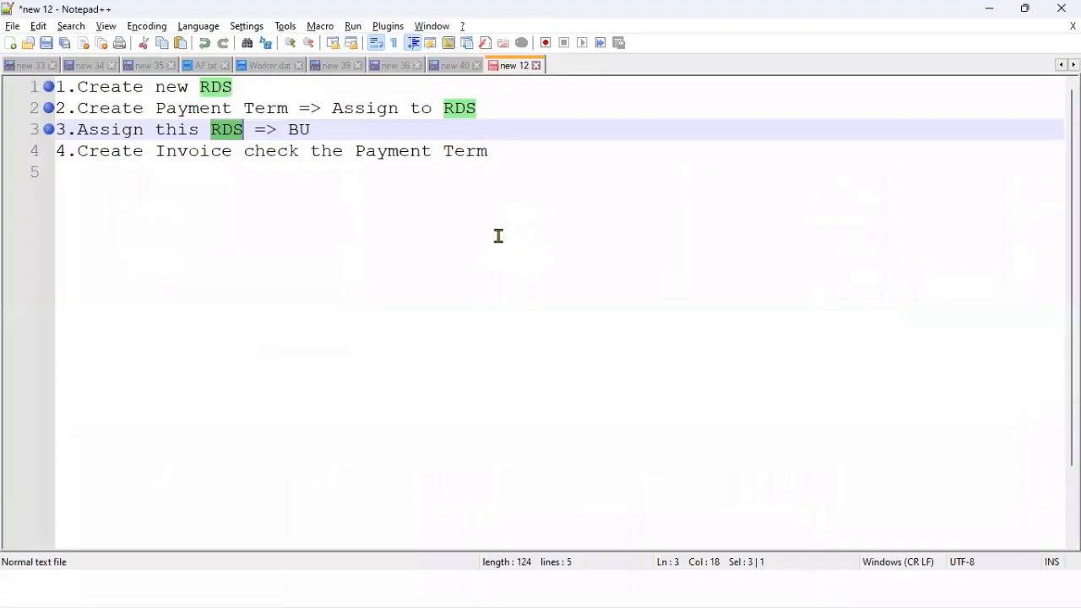
{"action": "left_click", "coordinate": [487, 195]}
{"action": "key", "text": "Return"}
{"action": "key", "text": "Return"}
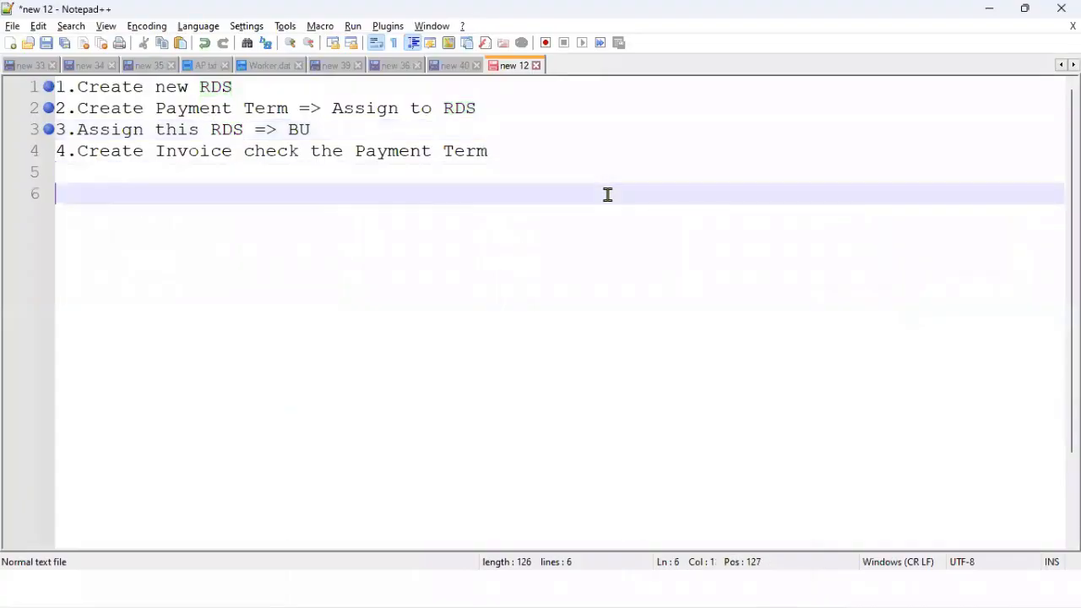
{"action": "type", "text": "BU Level"}
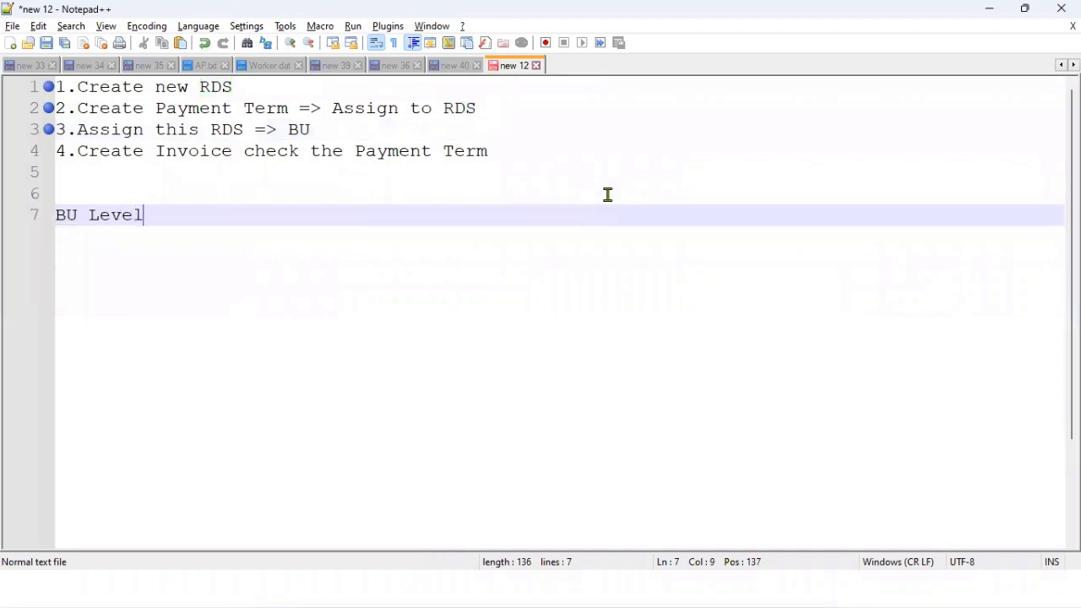
{"action": "key", "text": "Return"}
{"action": "type", "text": "Su"}
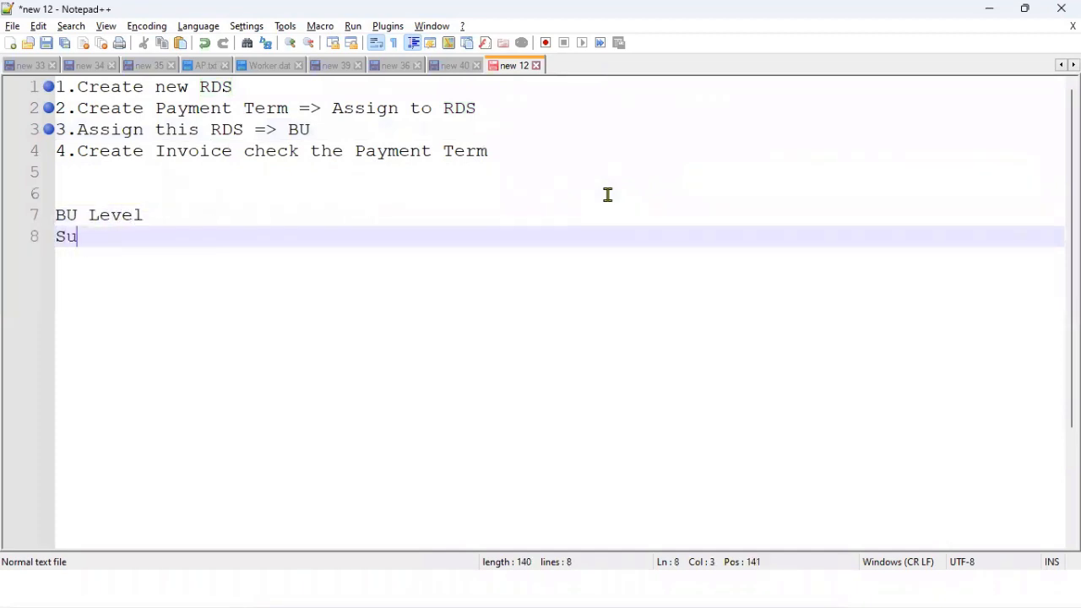
{"action": "type", "text": "pplier Site level"}
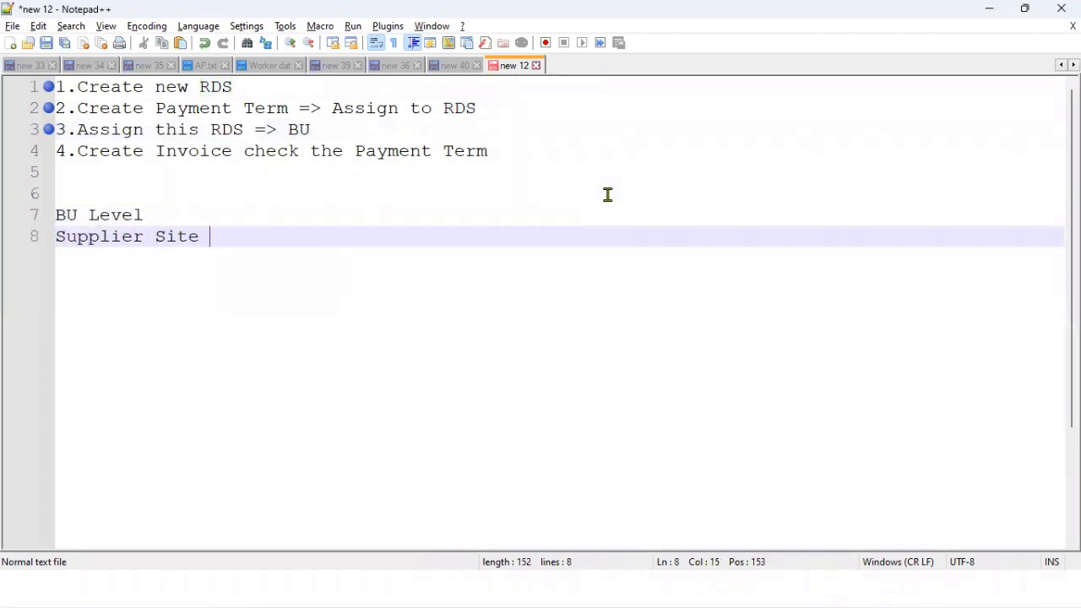
{"action": "key", "text": "Return"}
{"action": "type", "text": "Invoi"}
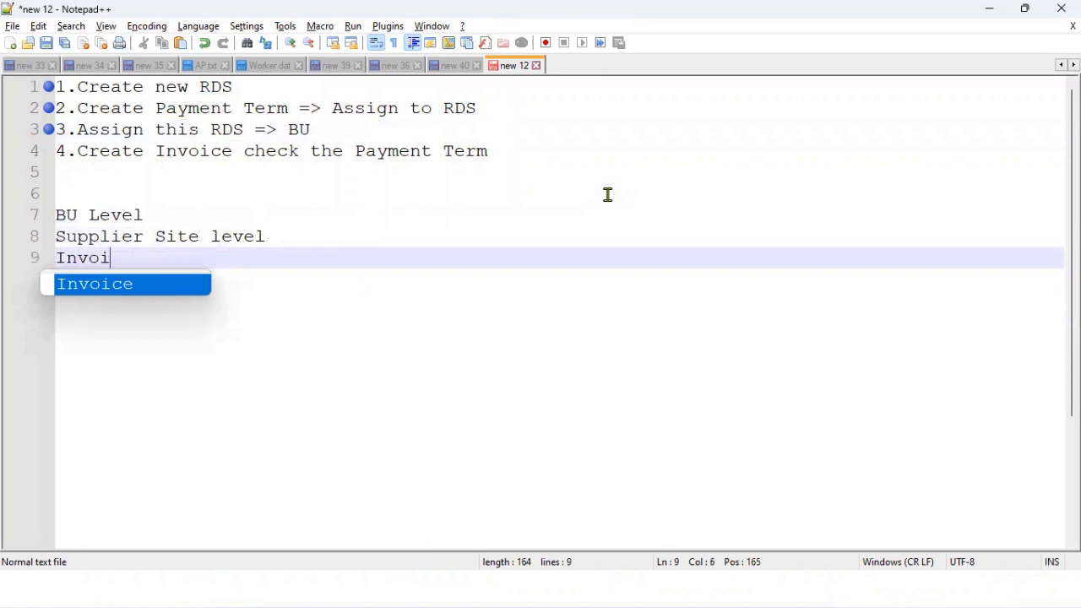
{"action": "type", "text": "ce Level"}
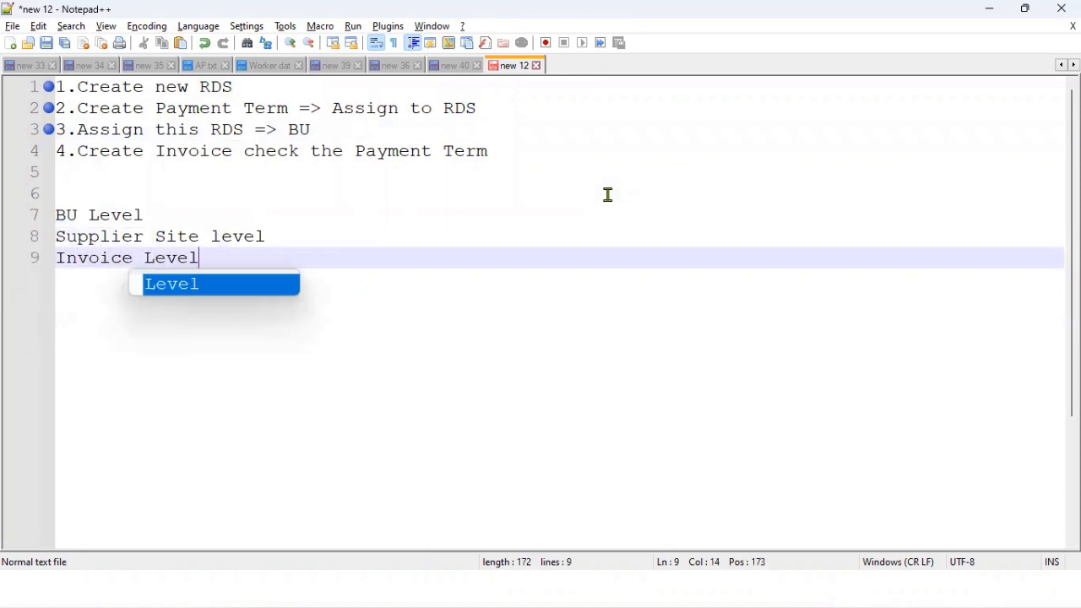
Review the noted business unit, supplier site and invoice levels one by one, and return to the invoice in the browser.
{"action": "left_click_drag", "start_coordinate": [231, 259], "coordinate": [54, 258]}
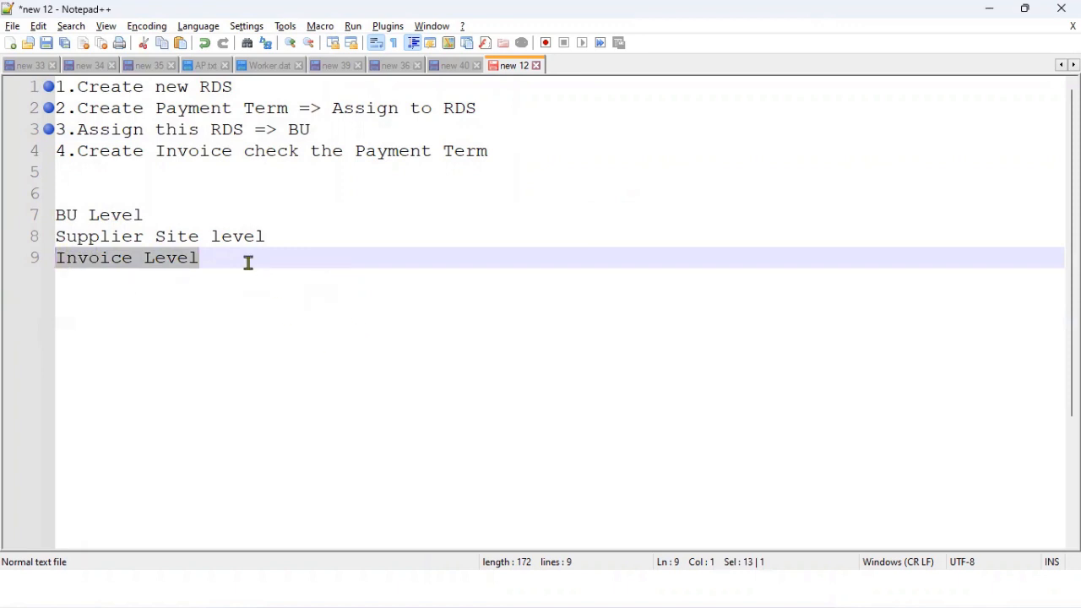
{"action": "left_click_drag", "start_coordinate": [284, 237], "coordinate": [41, 238]}
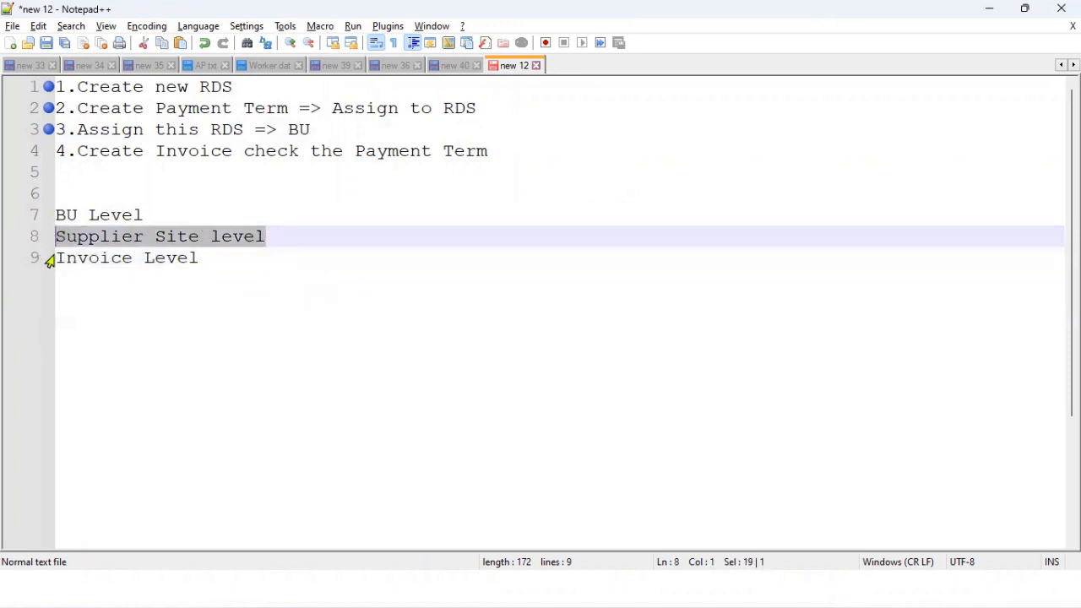
{"action": "left_click_drag", "start_coordinate": [156, 216], "coordinate": [53, 211]}
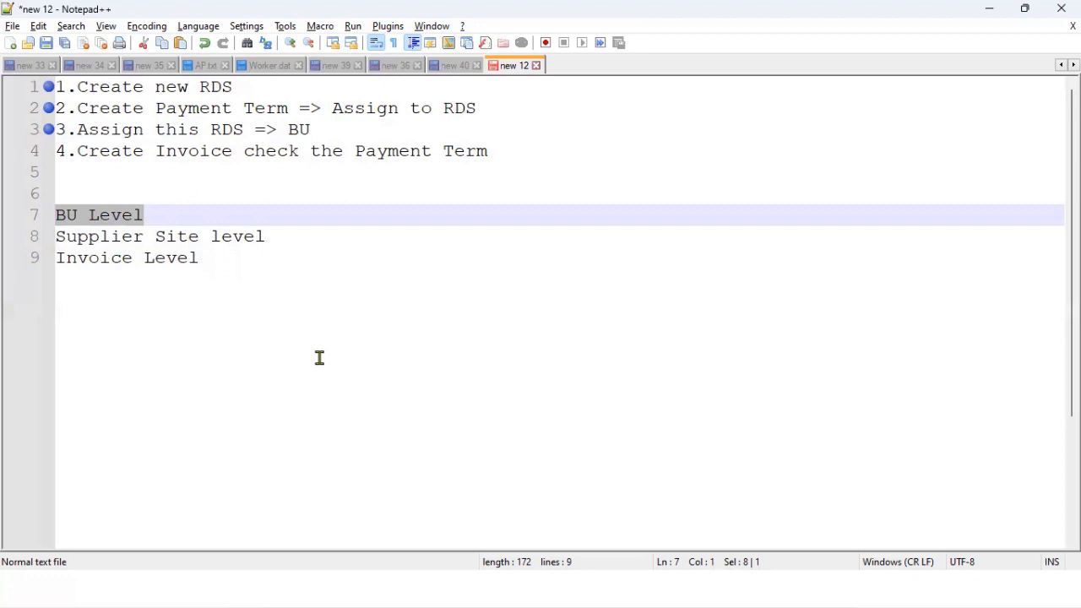
{"action": "left_click_drag", "start_coordinate": [274, 239], "coordinate": [58, 237]}
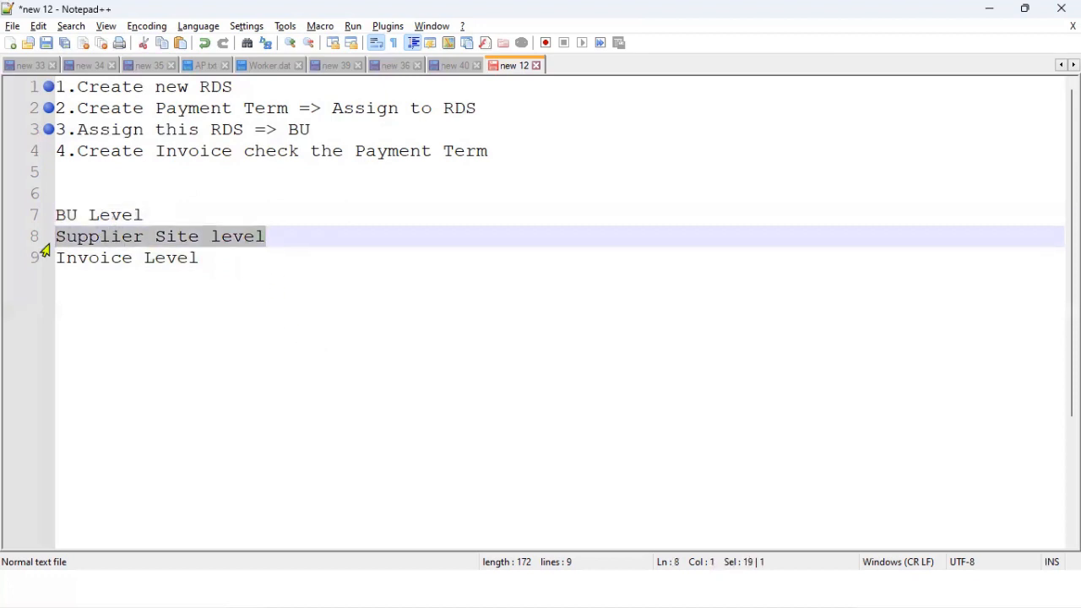
{"action": "left_click_drag", "start_coordinate": [199, 262], "coordinate": [15, 261]}
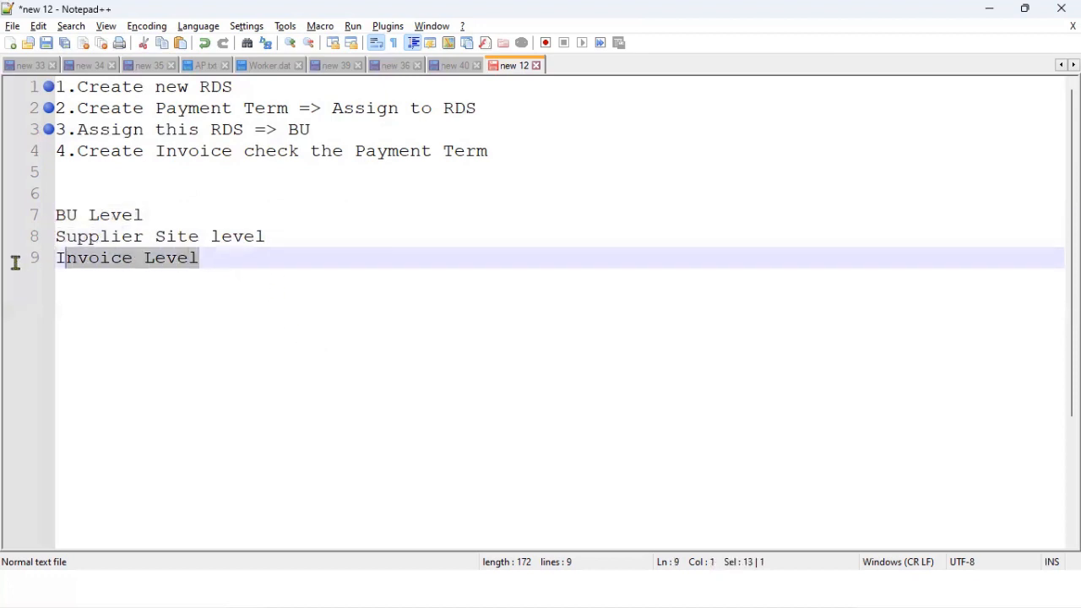
{"action": "left_click", "coordinate": [330, 351]}
{"action": "left_click", "coordinate": [997, 11]}
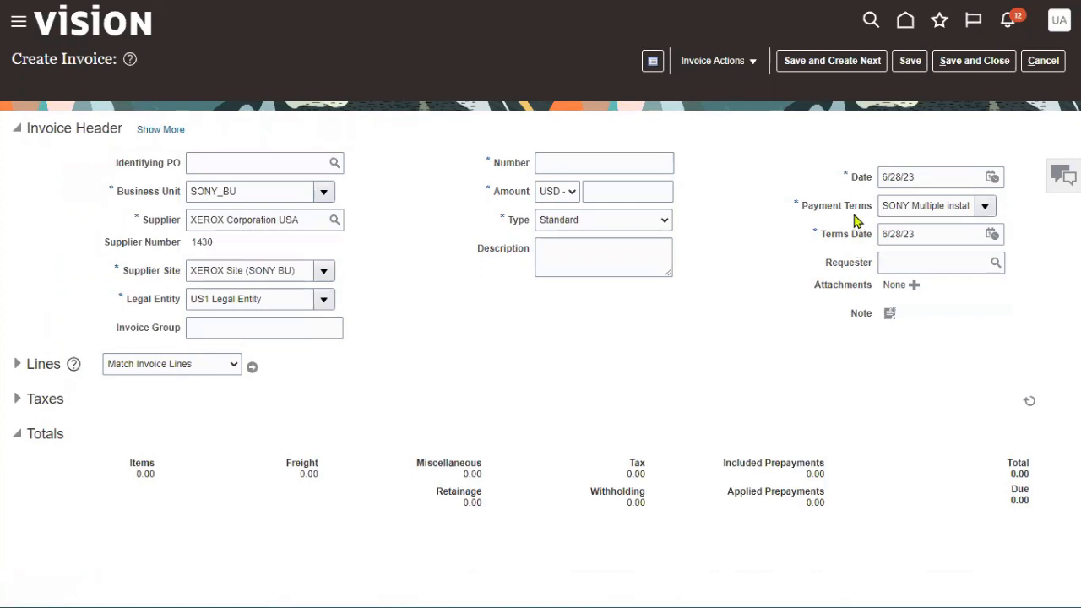
Enter an invoice amount of 1000 USD and the invoice number SONY_1, keeping the type Standard.
{"action": "left_click_drag", "start_coordinate": [932, 179], "coordinate": [868, 177]}
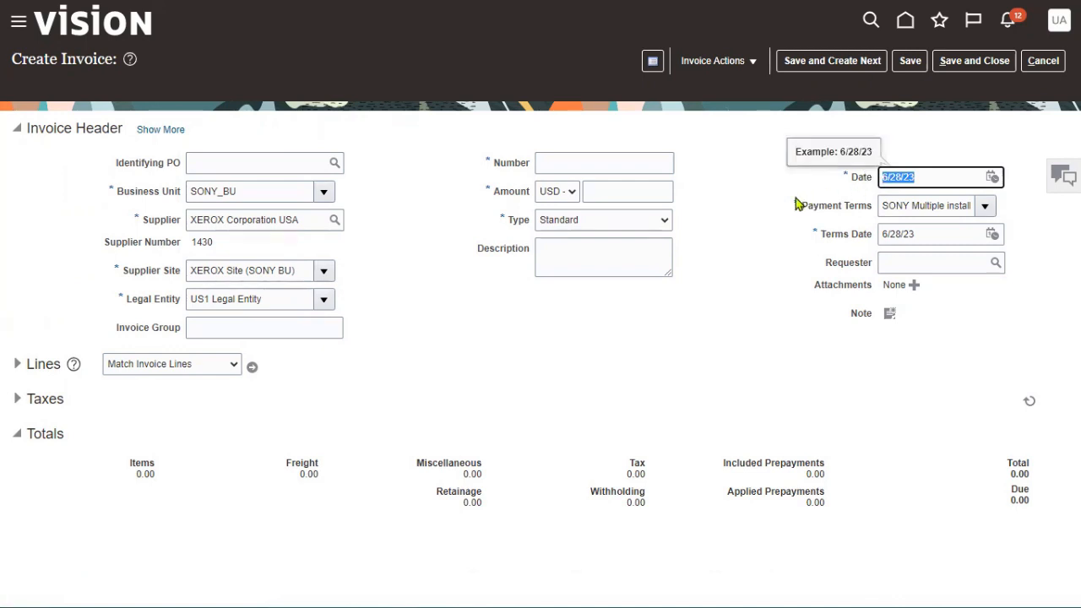
{"action": "left_click", "coordinate": [614, 191]}
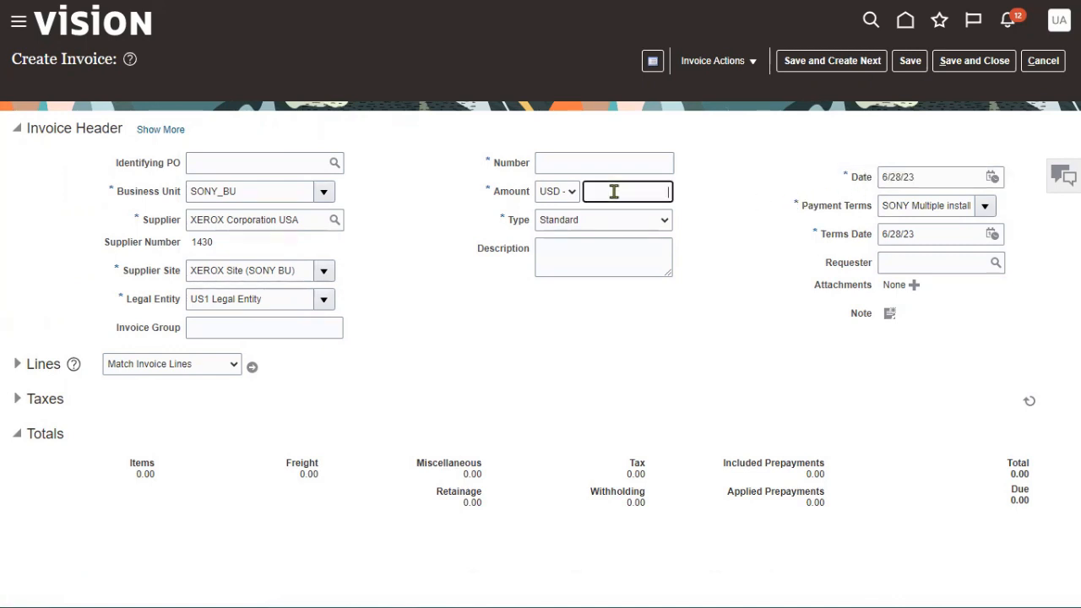
{"action": "type", "text": "1000"}
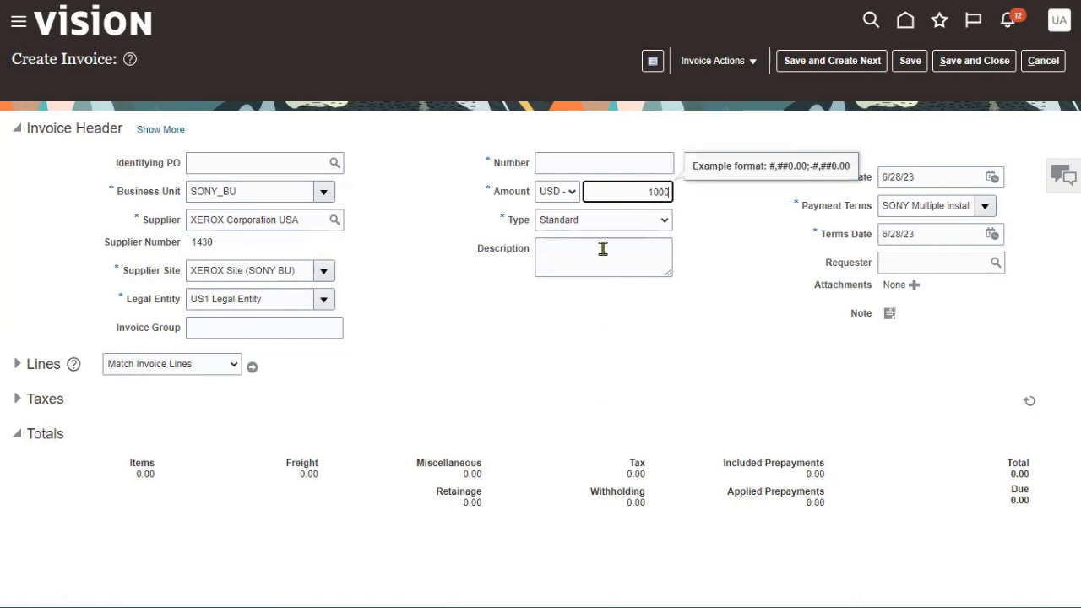
{"action": "left_click", "coordinate": [620, 163]}
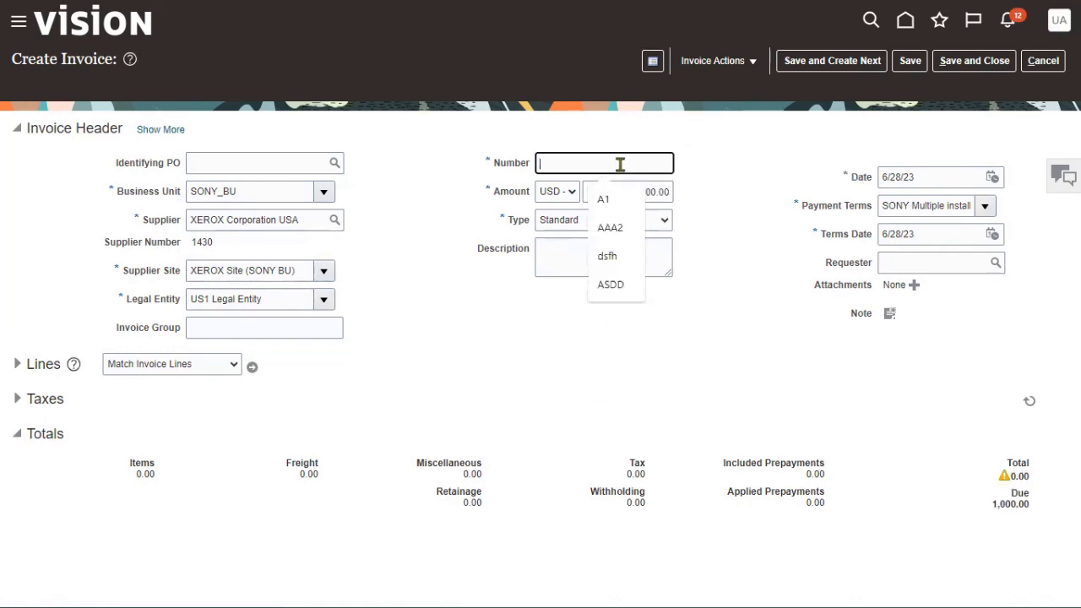
{"action": "type", "text": "Q1"}
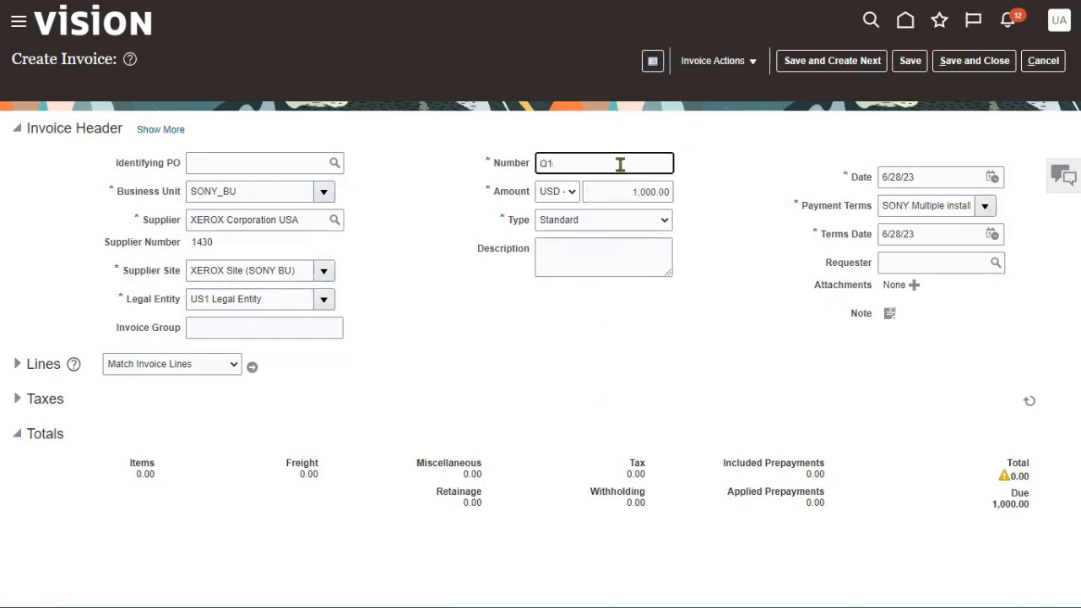
{"action": "key", "text": "BackSpace"}
{"action": "key", "text": "BackSpace"}
{"action": "type", "text": "S"}
{"action": "left_click", "coordinate": [596, 291]}
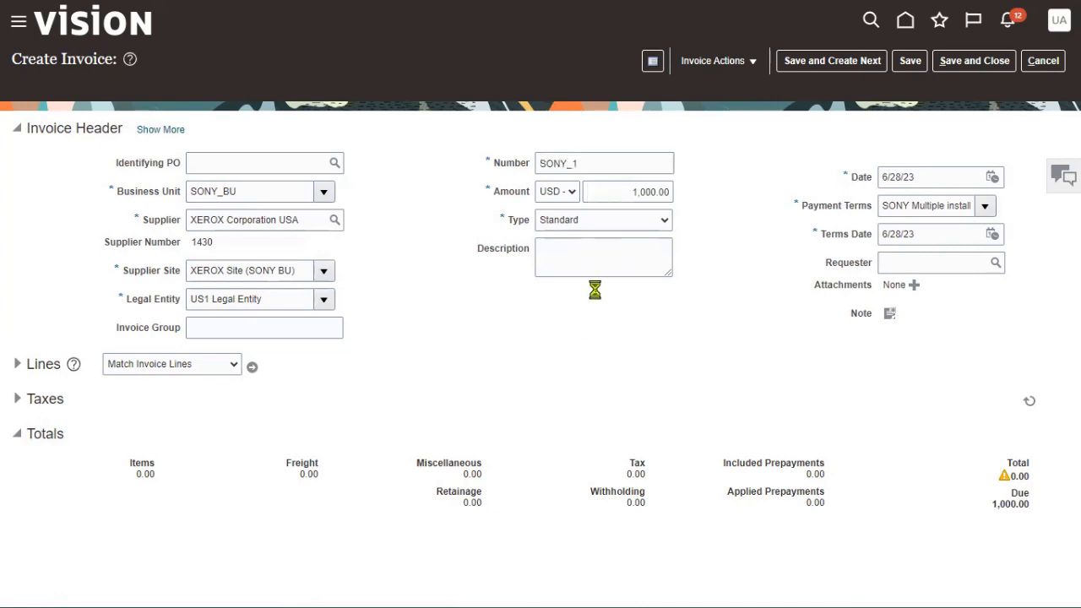
{"action": "left_click", "coordinate": [596, 223]}
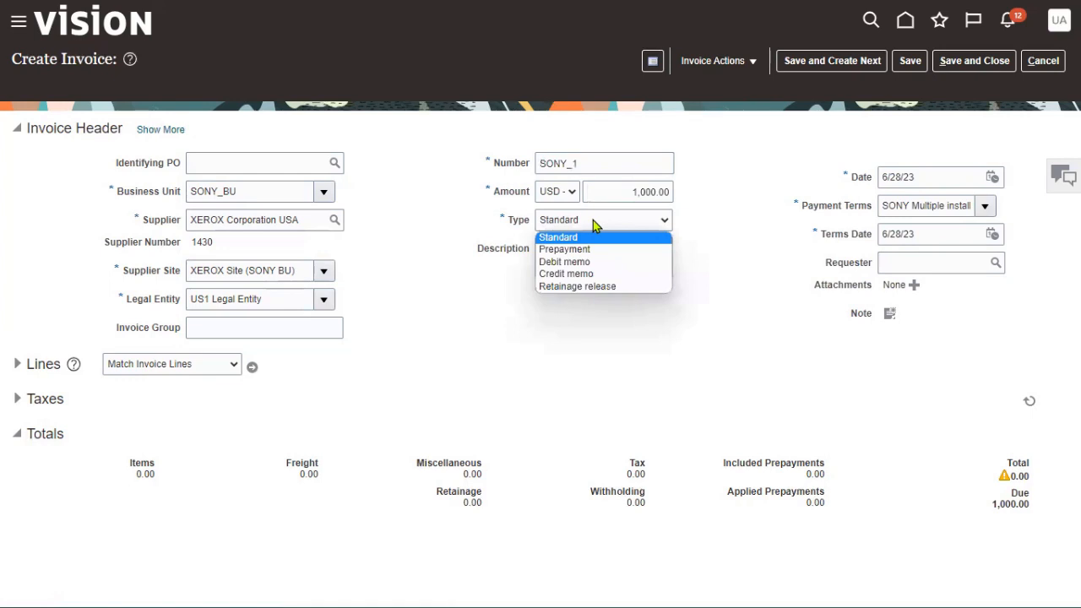
{"action": "left_click", "coordinate": [596, 223]}
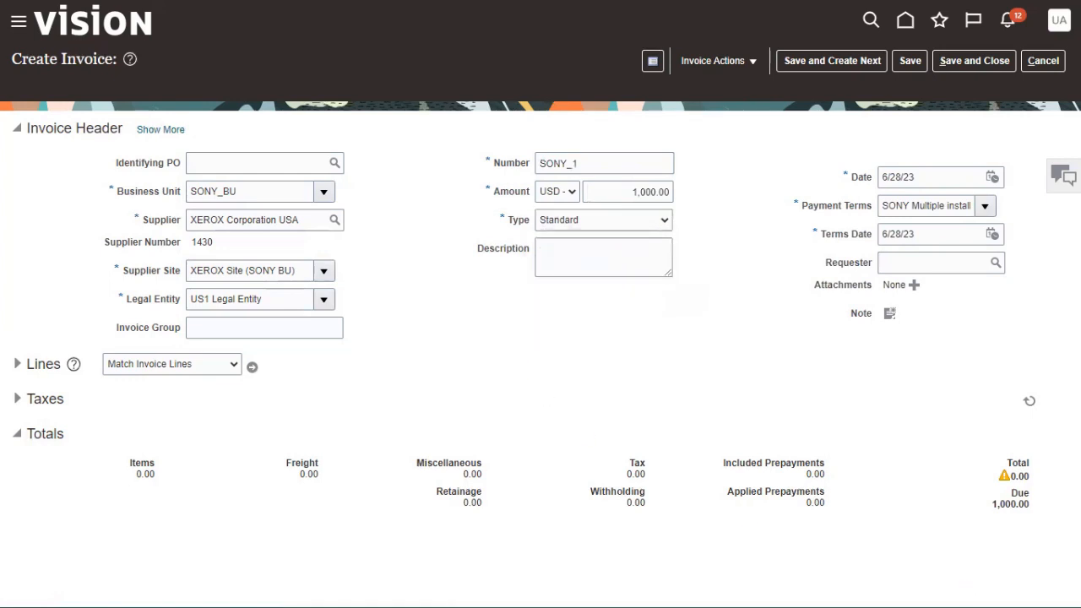
Expand the invoice lines and enter an amount of 1000 on line 1, keeping its type as Item.
{"action": "left_click", "coordinate": [17, 364]}
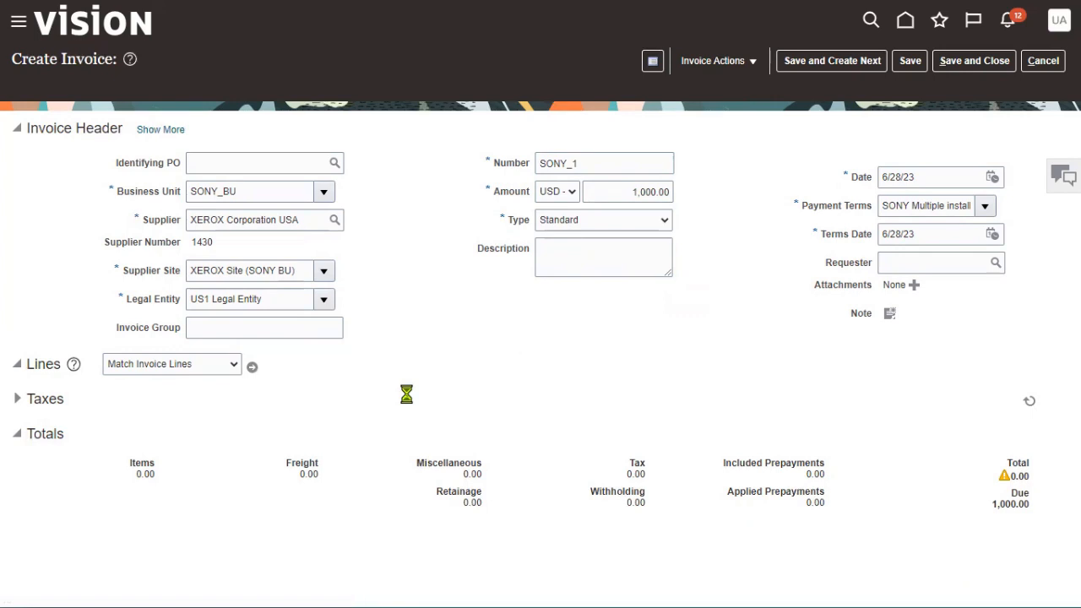
{"action": "left_click", "coordinate": [228, 515]}
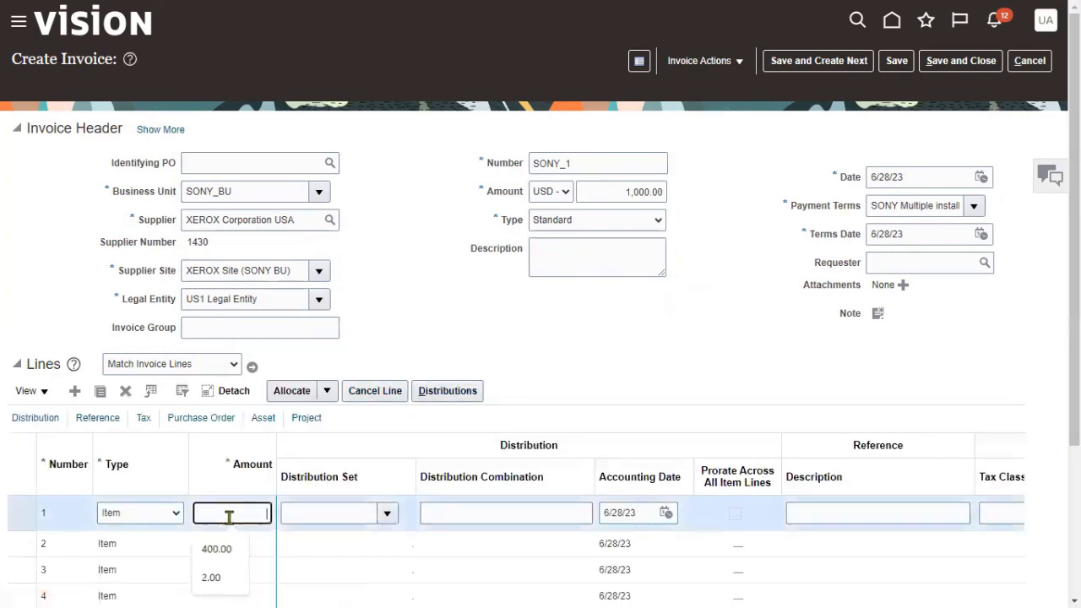
{"action": "type", "text": "1000"}
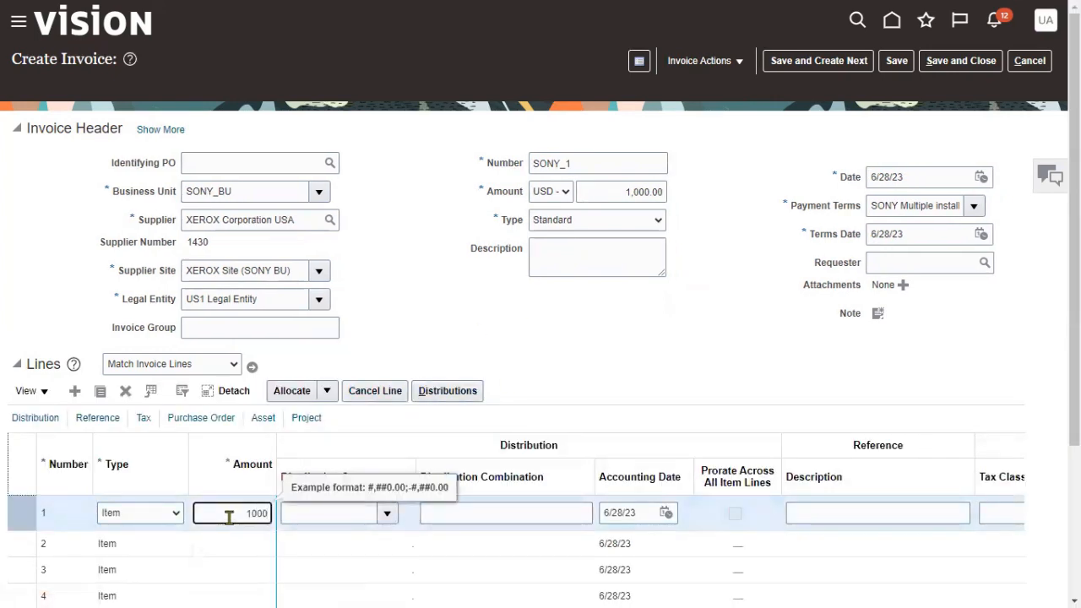
{"action": "left_click", "coordinate": [578, 338]}
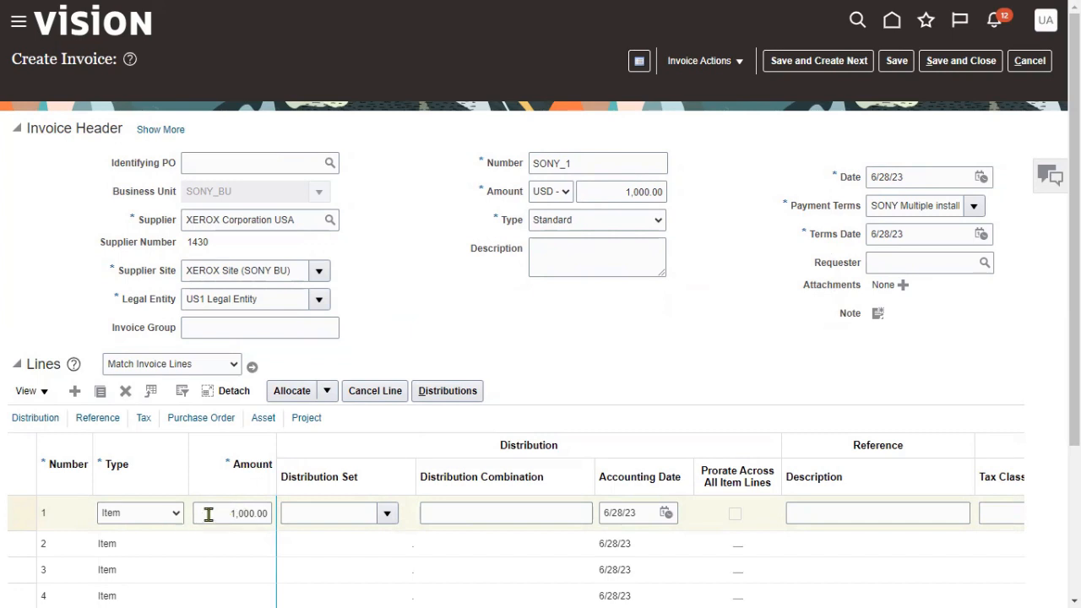
{"action": "left_click", "coordinate": [177, 515]}
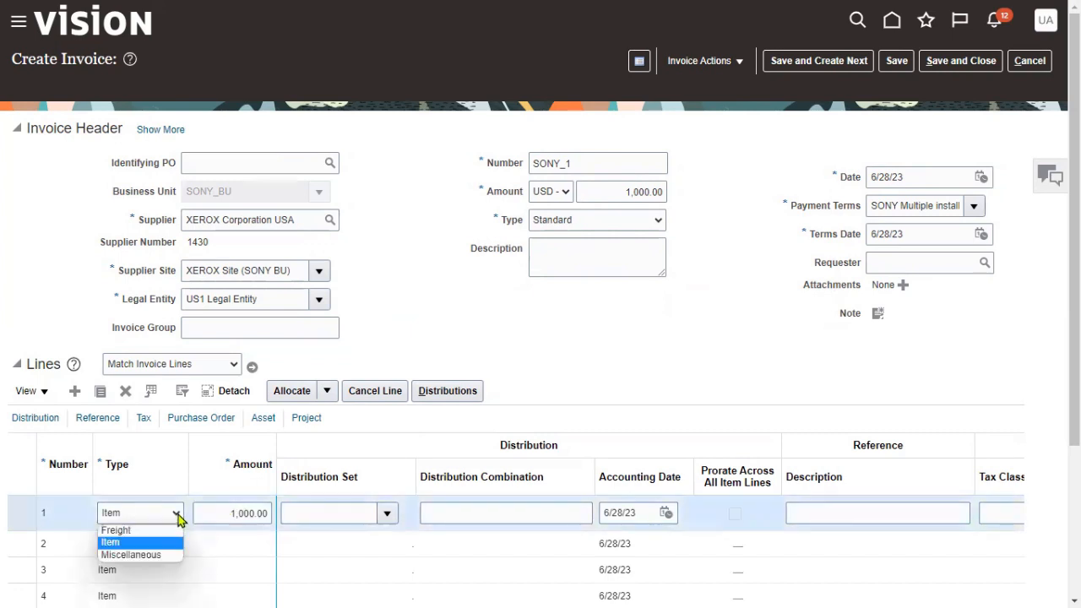
{"action": "key", "text": "Up"}
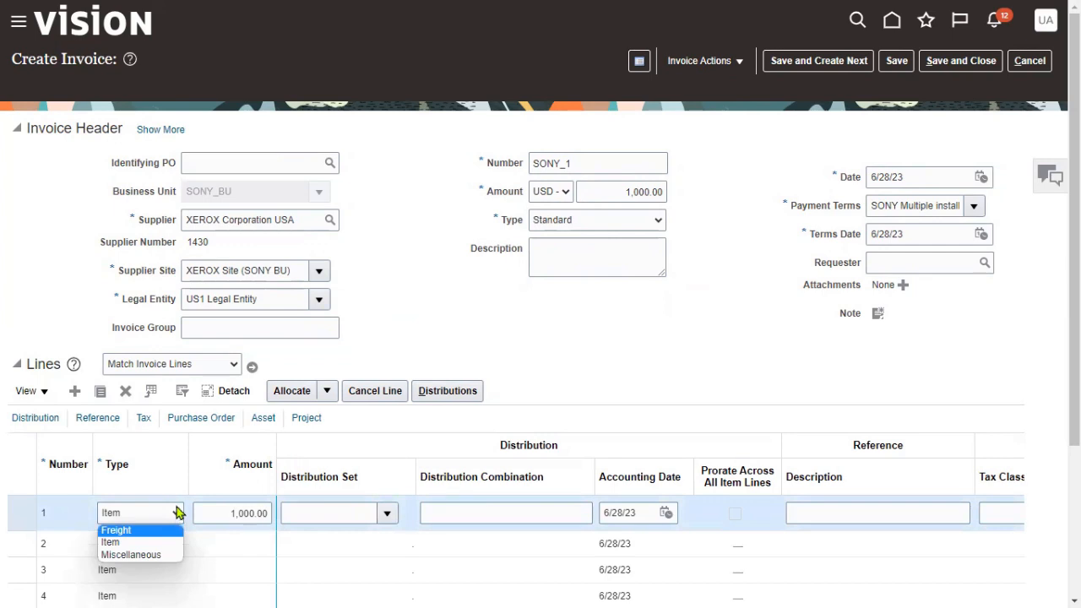
{"action": "left_click", "coordinate": [177, 512]}
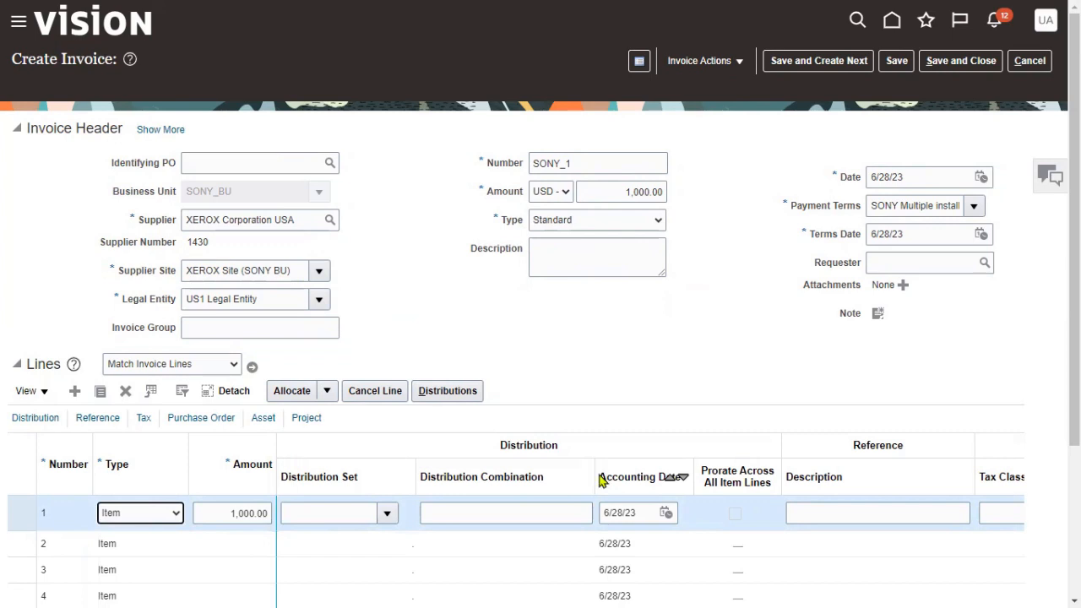
Set line 1's distribution combination, searching account descriptions for Fur and choosing account 15140 Furnitures & Fixtures.
{"action": "left_click_drag", "start_coordinate": [598, 478], "coordinate": [642, 478]}
{"action": "left_click", "coordinate": [602, 513]}
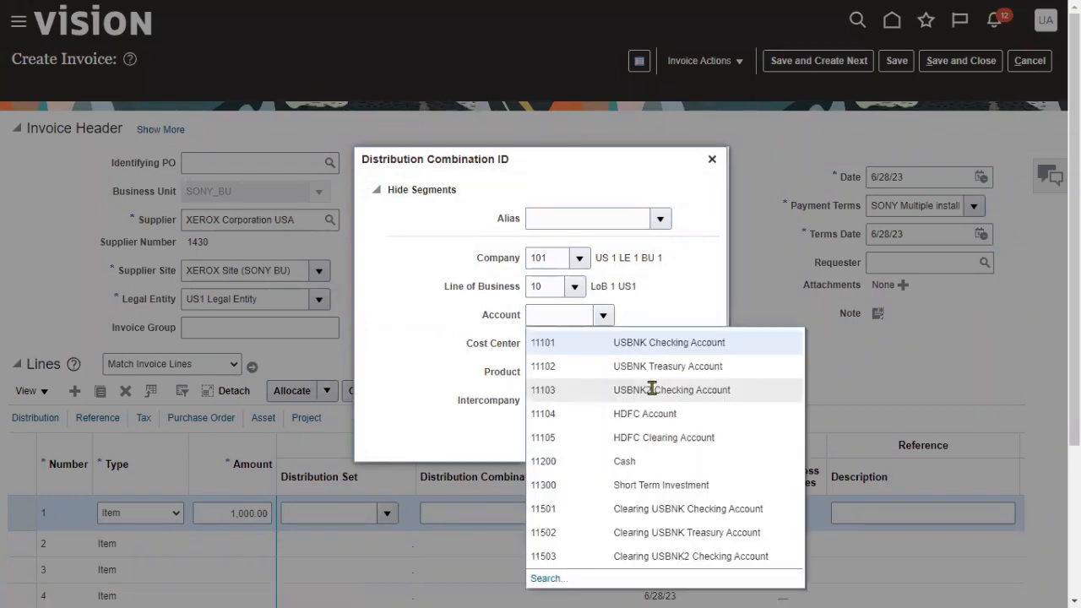
{"action": "left_click", "coordinate": [549, 579]}
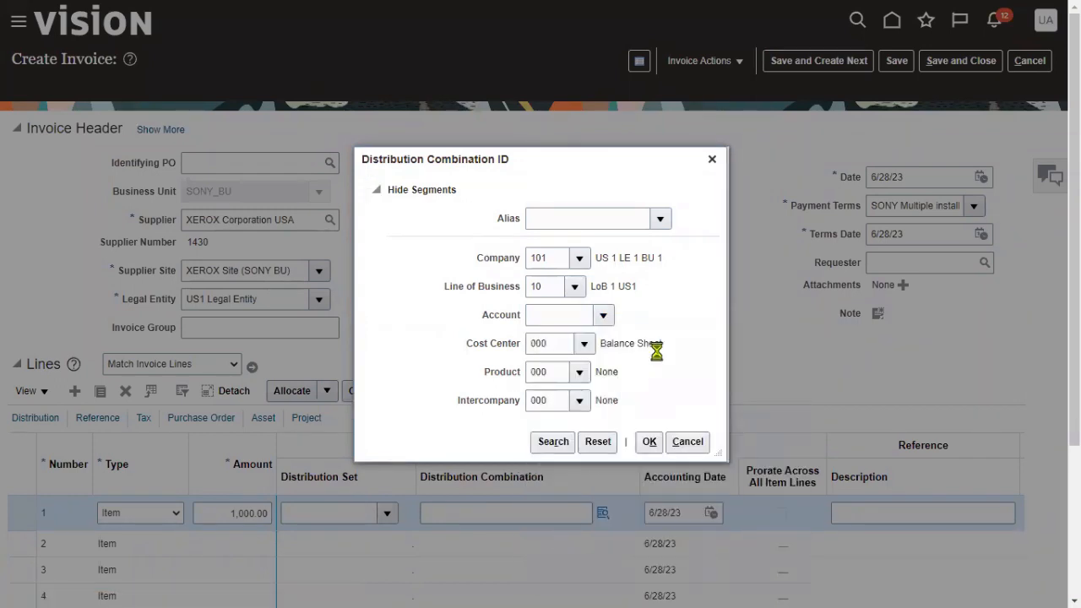
{"action": "left_click", "coordinate": [622, 309]}
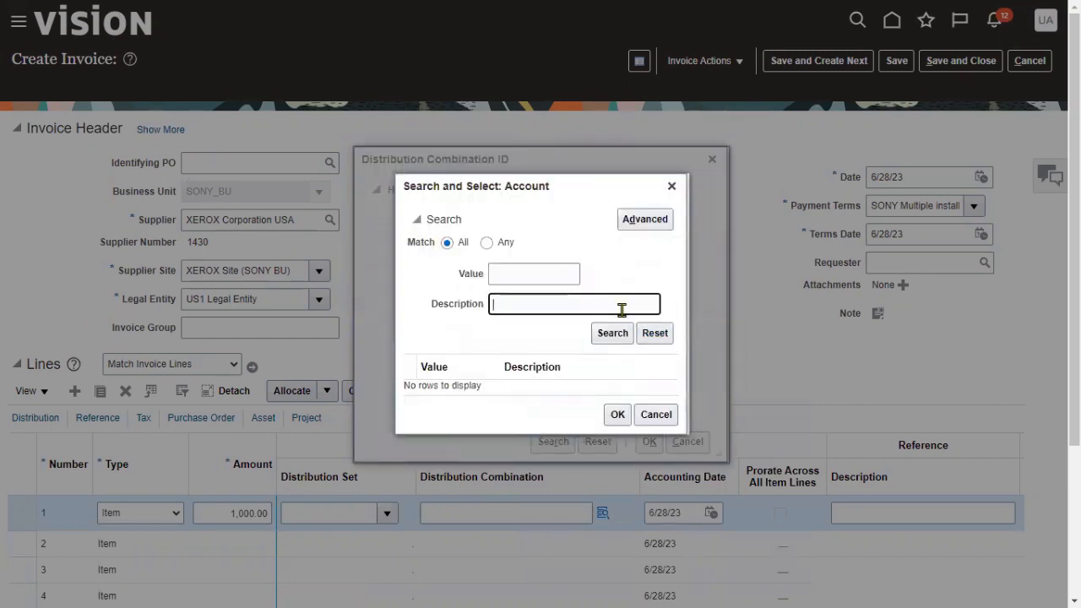
{"action": "type", "text": "SONY"}
{"action": "left_click_drag", "start_coordinate": [540, 302], "coordinate": [409, 305]}
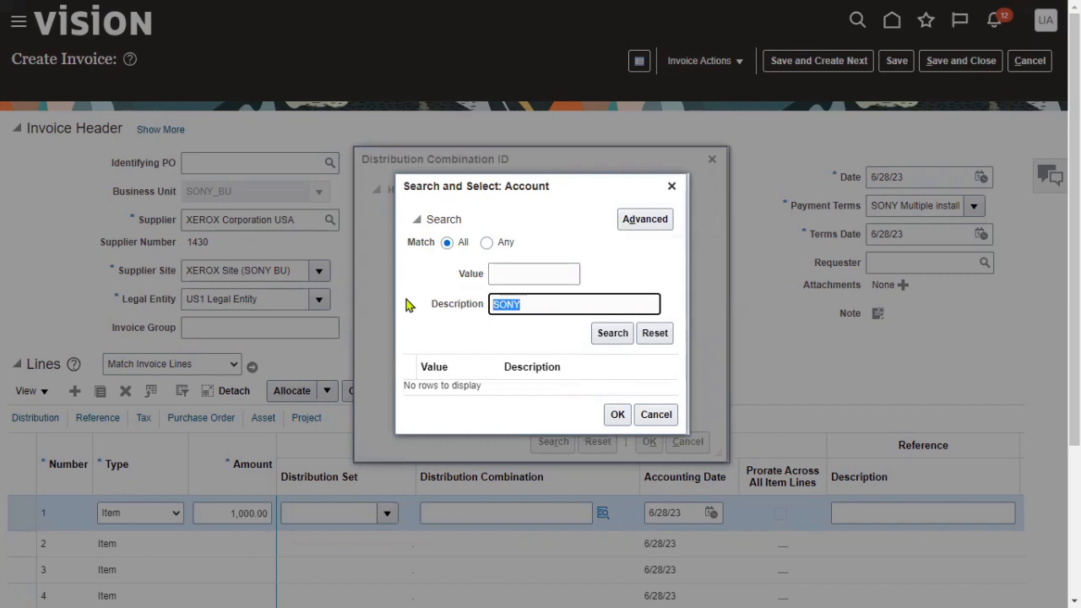
{"action": "key", "text": "BackSpace"}
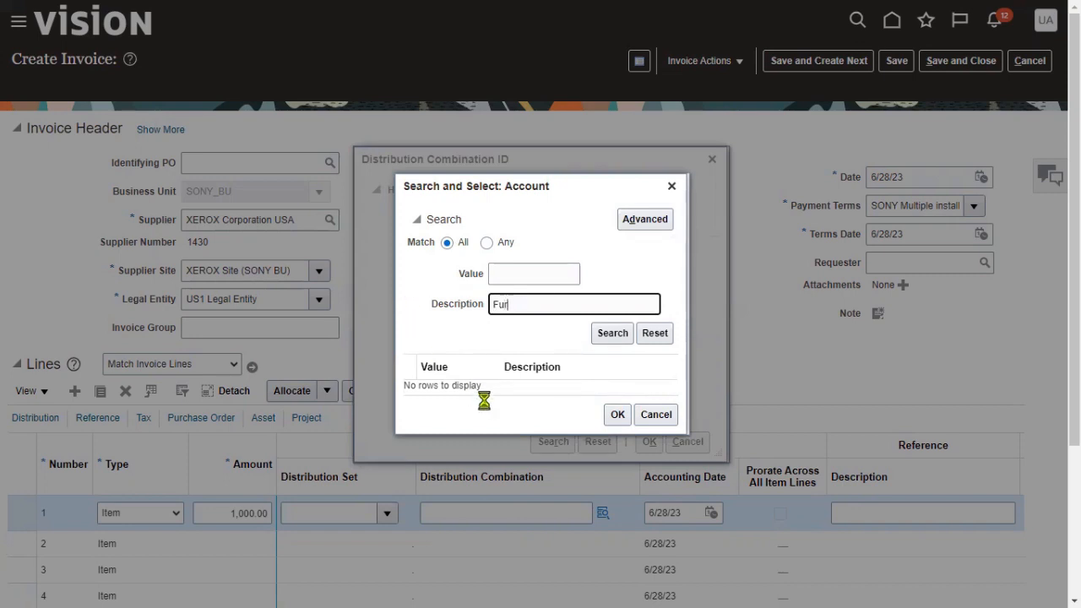
{"action": "key", "text": "Return"}
{"action": "left_click", "coordinate": [597, 382]}
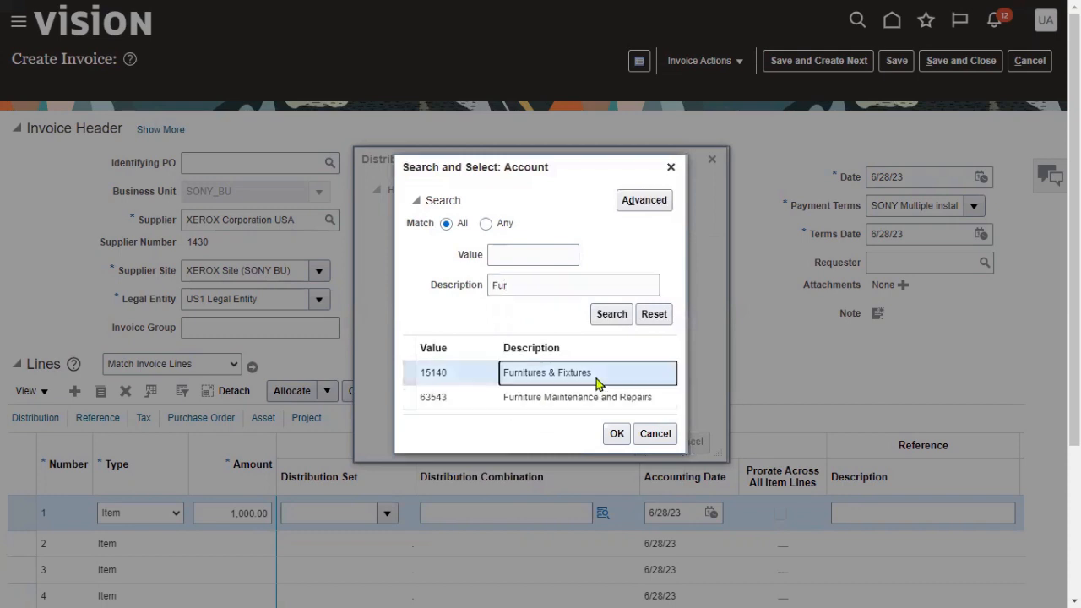
{"action": "left_click", "coordinate": [616, 433]}
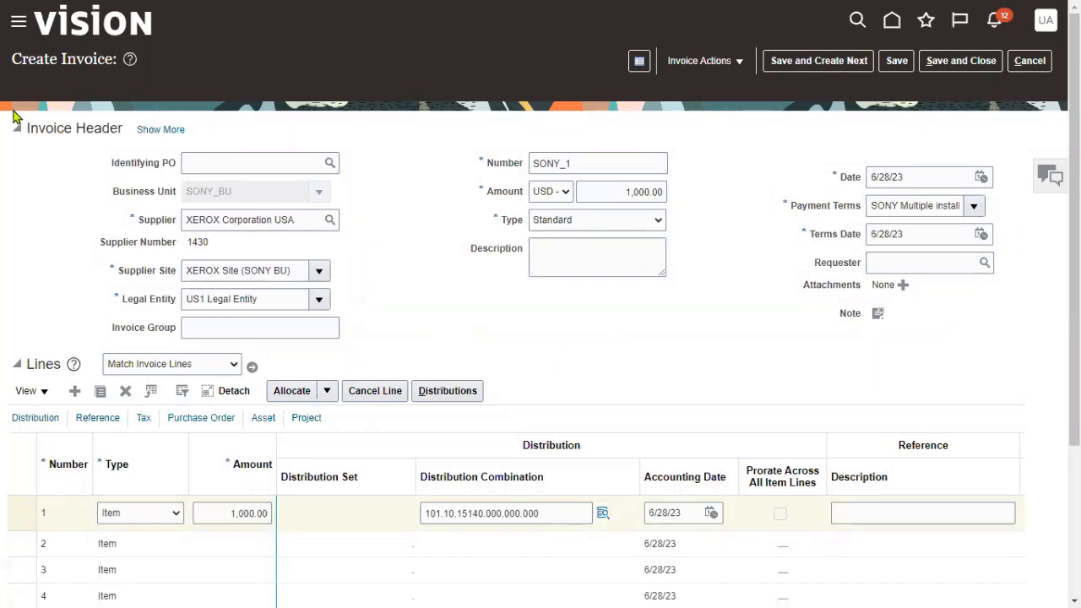
Review the invoice header and lines sections, then check line 1's distribution and save the distributions.
{"action": "left_click_drag", "start_coordinate": [26, 128], "coordinate": [123, 129]}
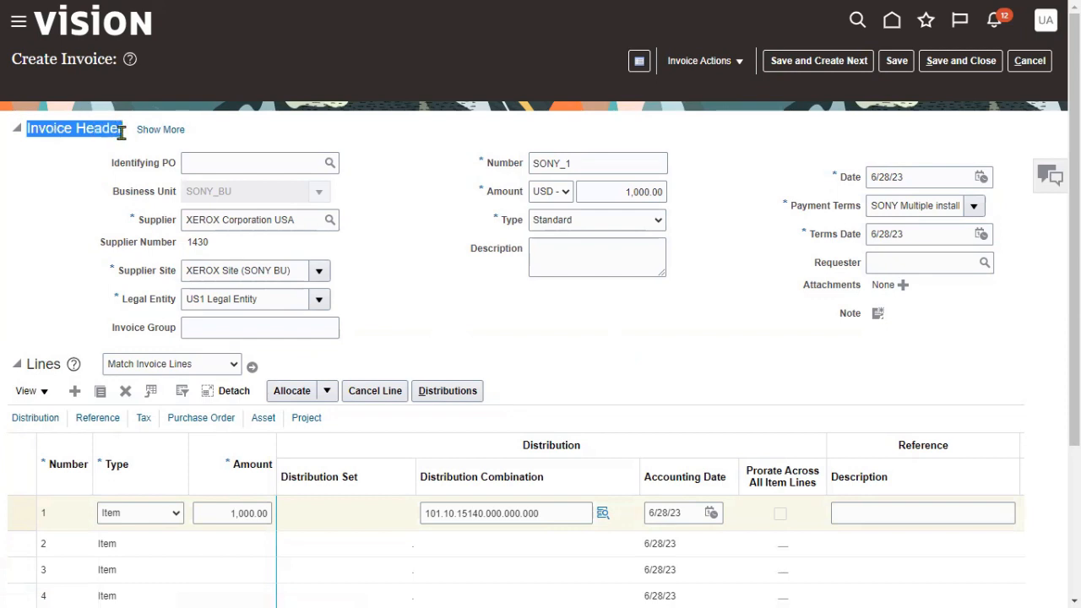
{"action": "left_click_drag", "start_coordinate": [28, 364], "coordinate": [65, 364]}
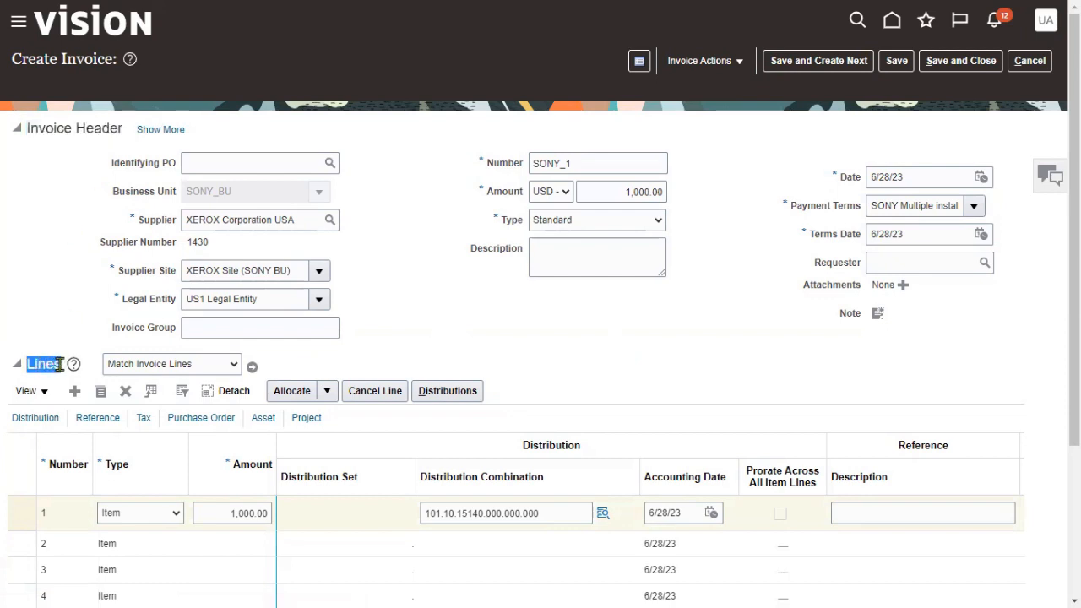
{"action": "left_click", "coordinate": [653, 393]}
{"action": "left_click", "coordinate": [464, 392]}
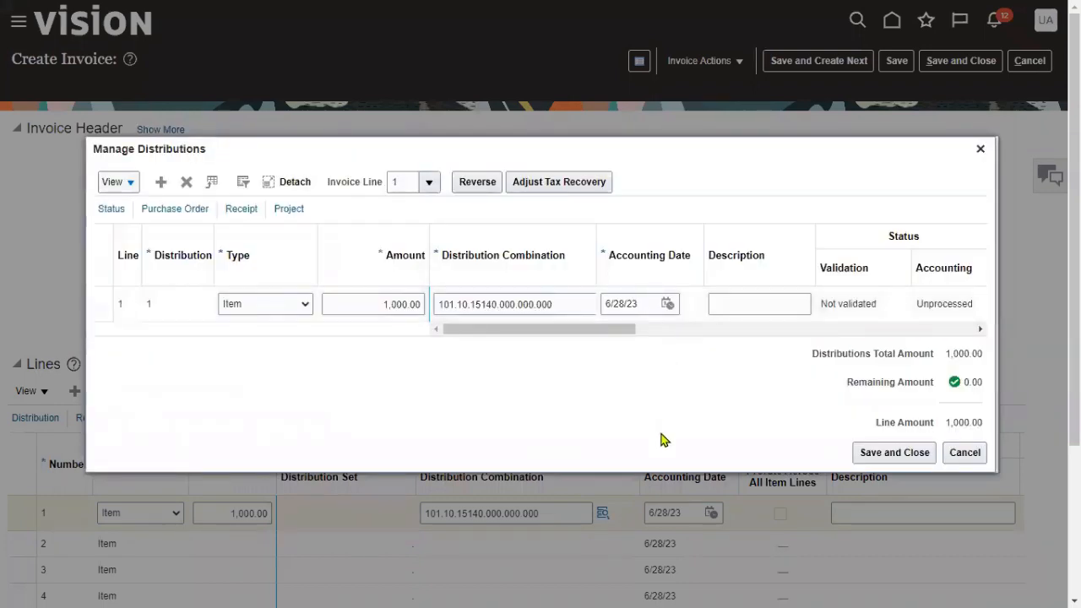
{"action": "left_click", "coordinate": [581, 308]}
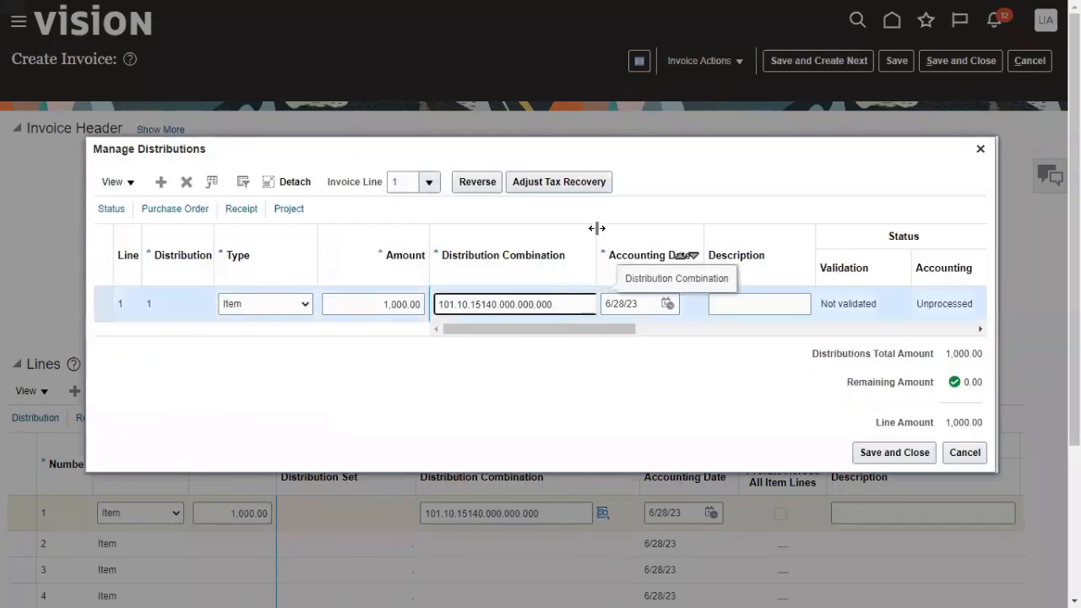
{"action": "left_click_drag", "start_coordinate": [597, 224], "coordinate": [631, 239]}
{"action": "left_click", "coordinate": [617, 305]}
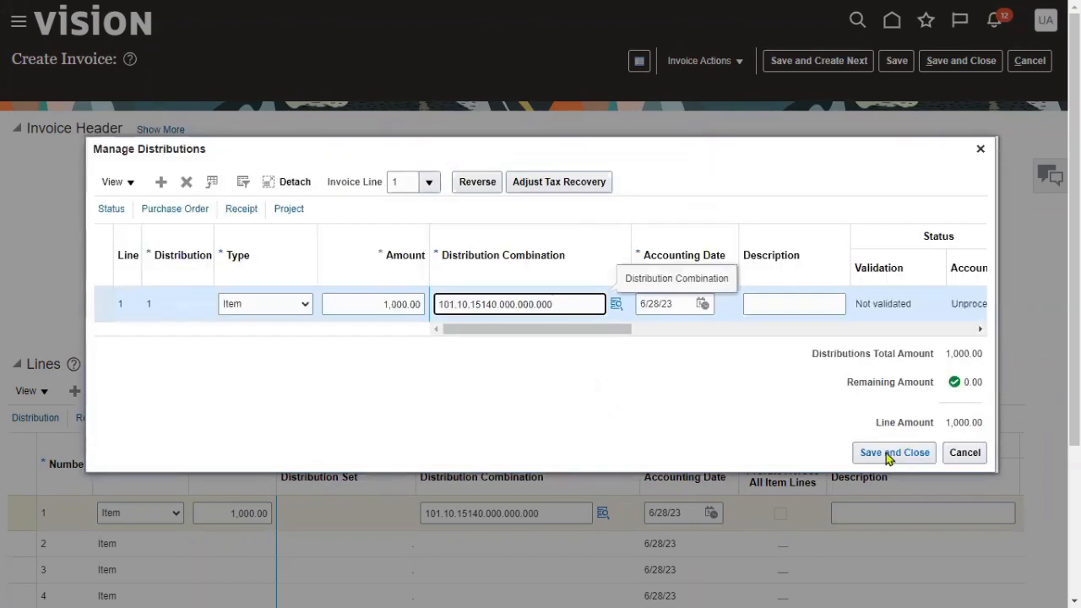
{"action": "left_click", "coordinate": [889, 459]}
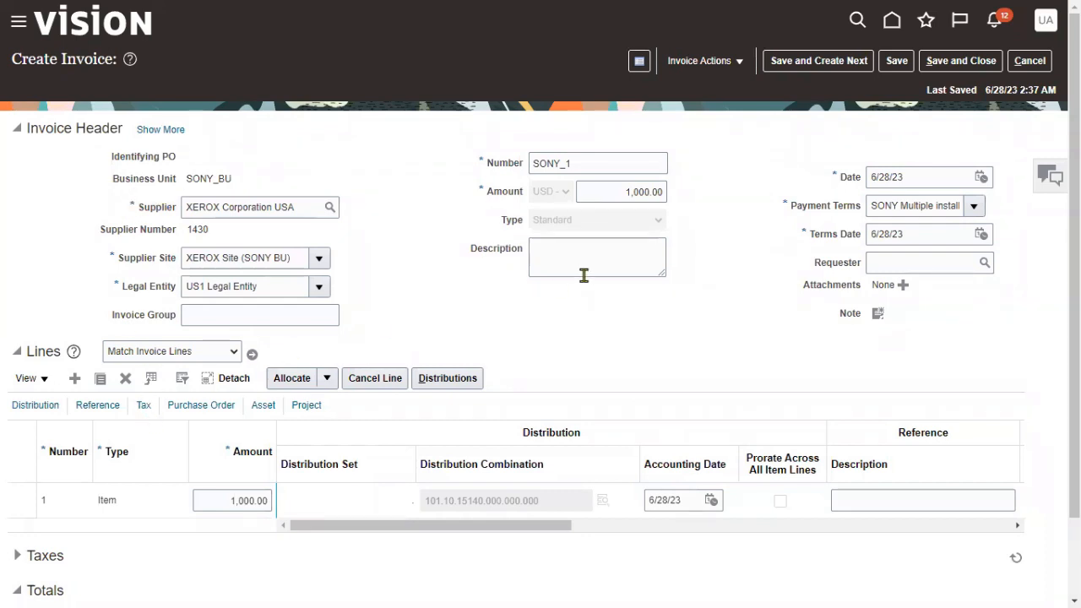
Save invoice SONY_1 and validate it.
{"action": "left_click", "coordinate": [900, 64]}
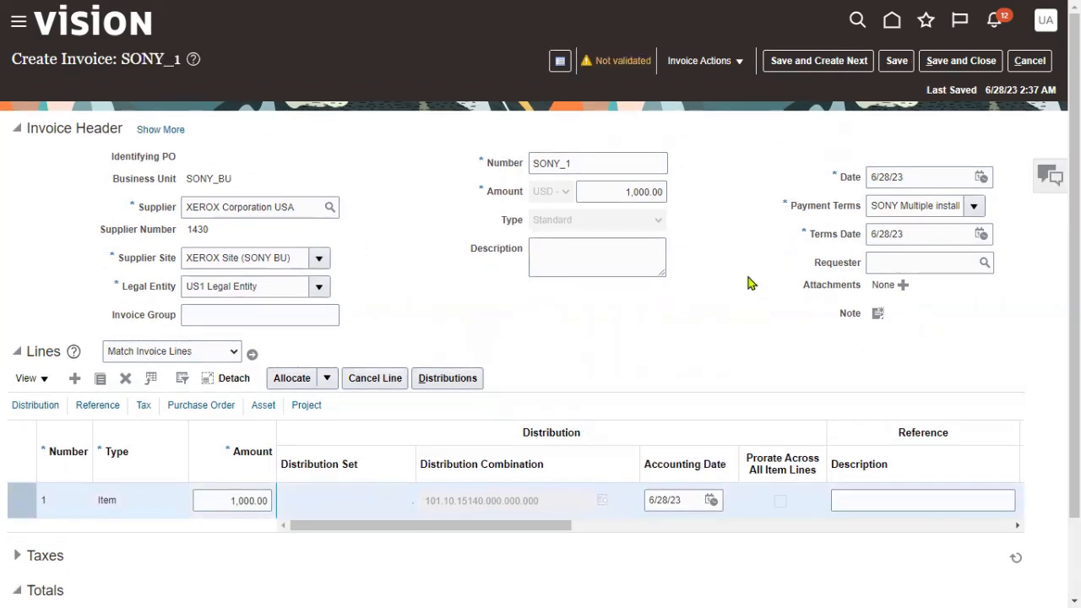
{"action": "left_click", "coordinate": [711, 62]}
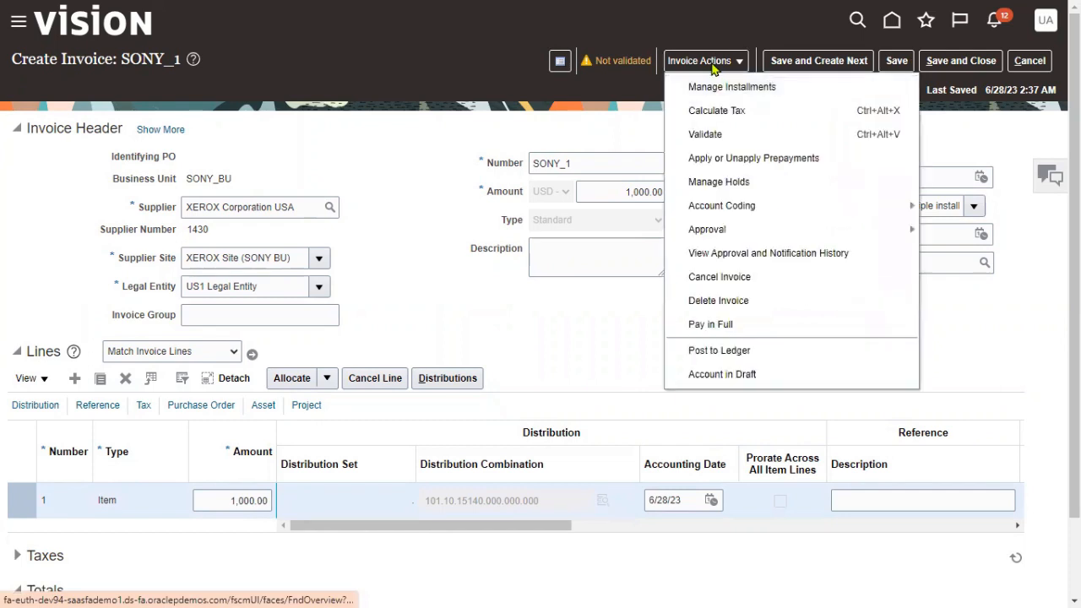
{"action": "left_click", "coordinate": [708, 136]}
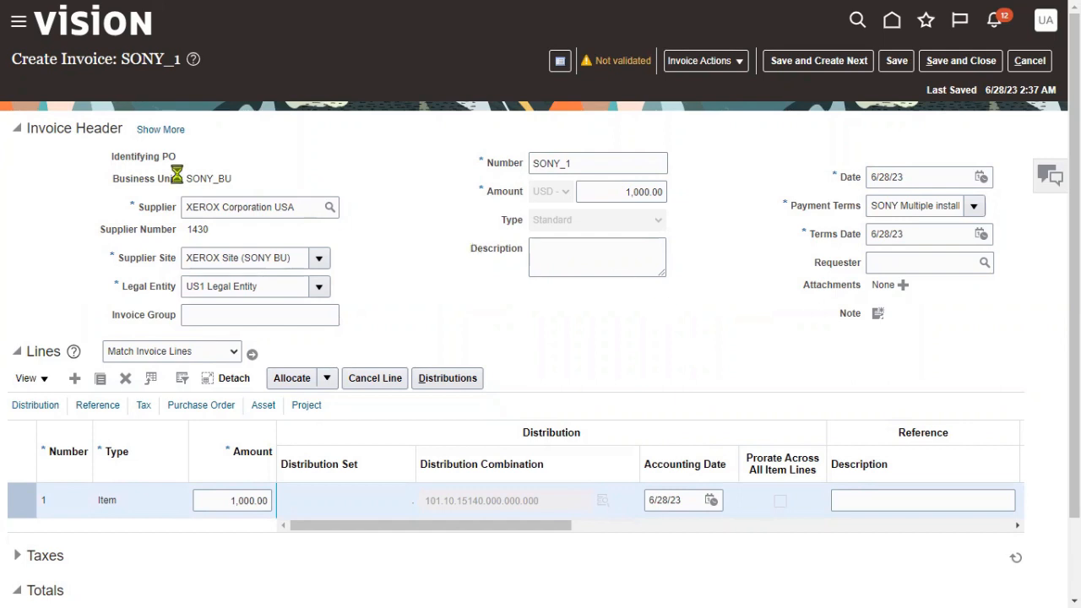
{"action": "left_click_drag", "start_coordinate": [186, 178], "coordinate": [245, 179]}
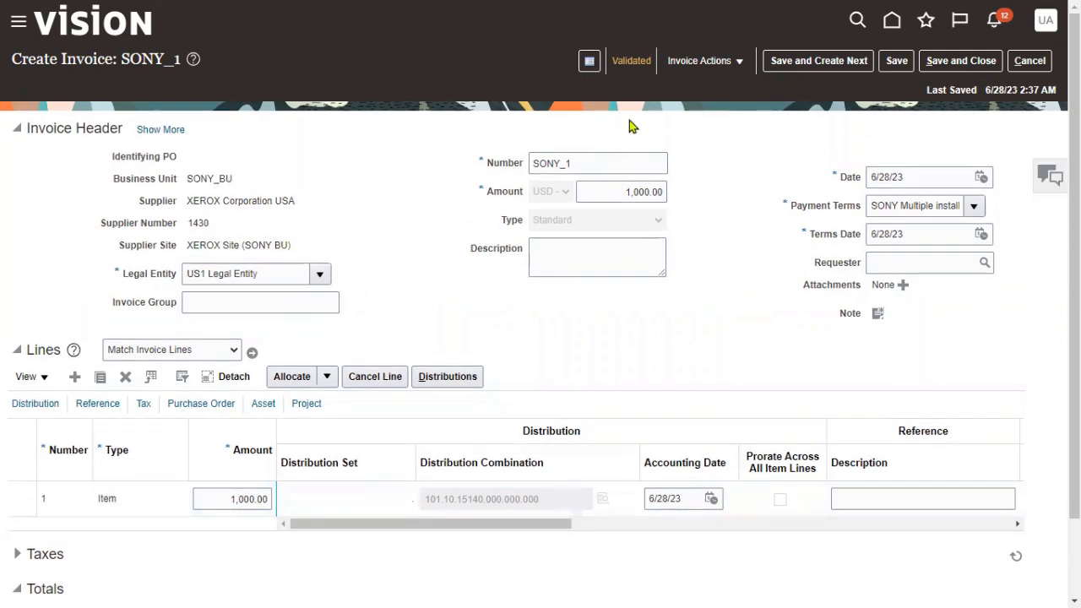
Check the validation, accounting, payment status and due date in the invoice summary.
{"action": "left_click", "coordinate": [633, 68]}
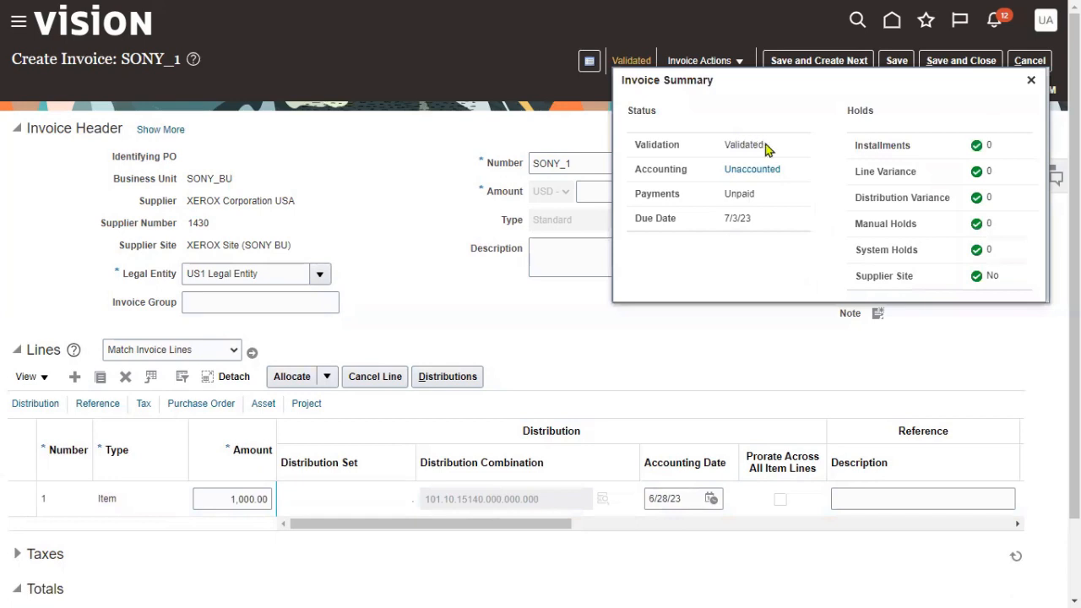
{"action": "left_click_drag", "start_coordinate": [724, 144], "coordinate": [777, 147]}
{"action": "left_click_drag", "start_coordinate": [635, 168], "coordinate": [686, 169]}
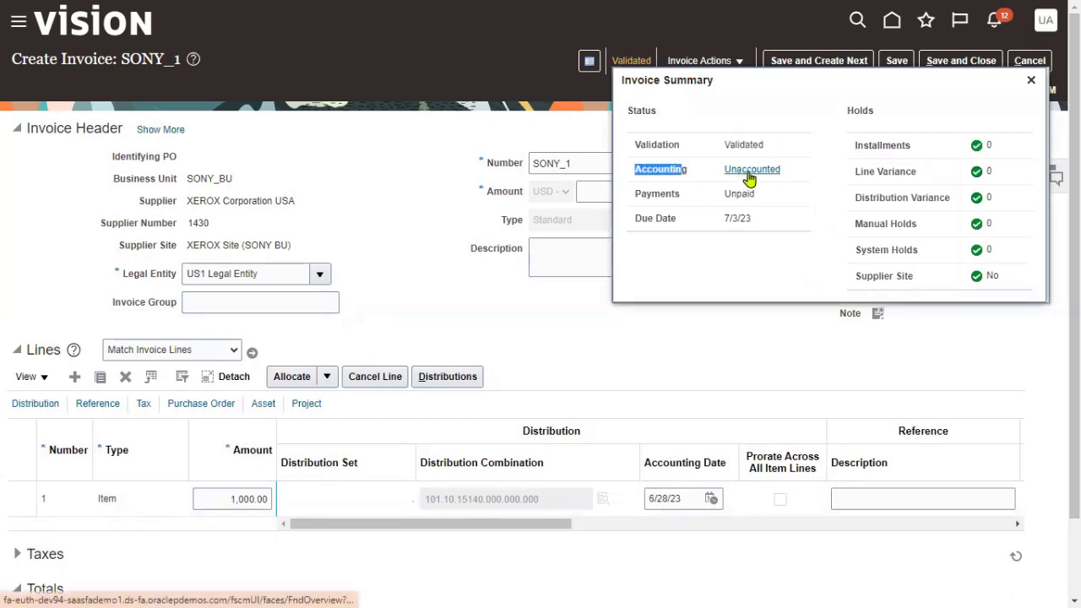
{"action": "left_click", "coordinate": [701, 217]}
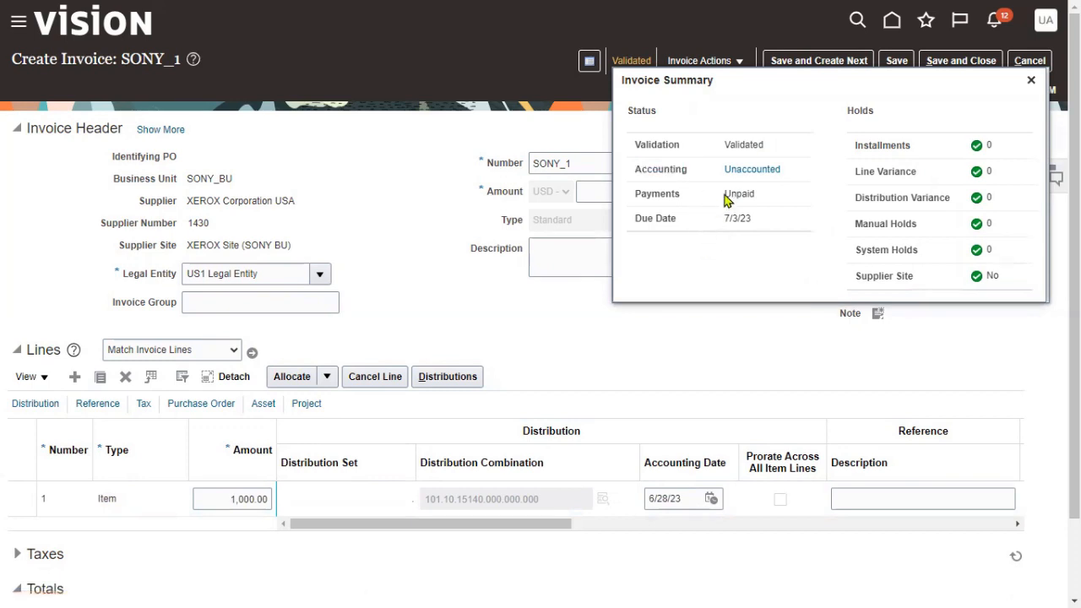
{"action": "left_click_drag", "start_coordinate": [723, 199], "coordinate": [768, 199]}
{"action": "left_click", "coordinate": [744, 218]}
{"action": "left_click_drag", "start_coordinate": [722, 218], "coordinate": [756, 218]}
{"action": "left_click", "coordinate": [534, 316]}
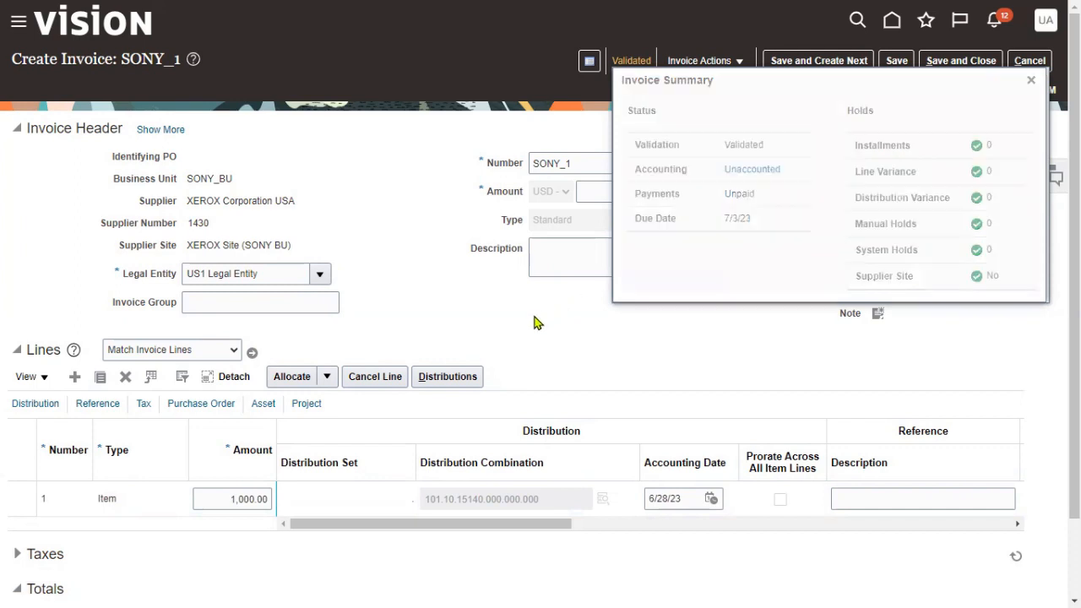
Open the invoice's installments and check the due date and gross amount of each one.
{"action": "left_click", "coordinate": [704, 62]}
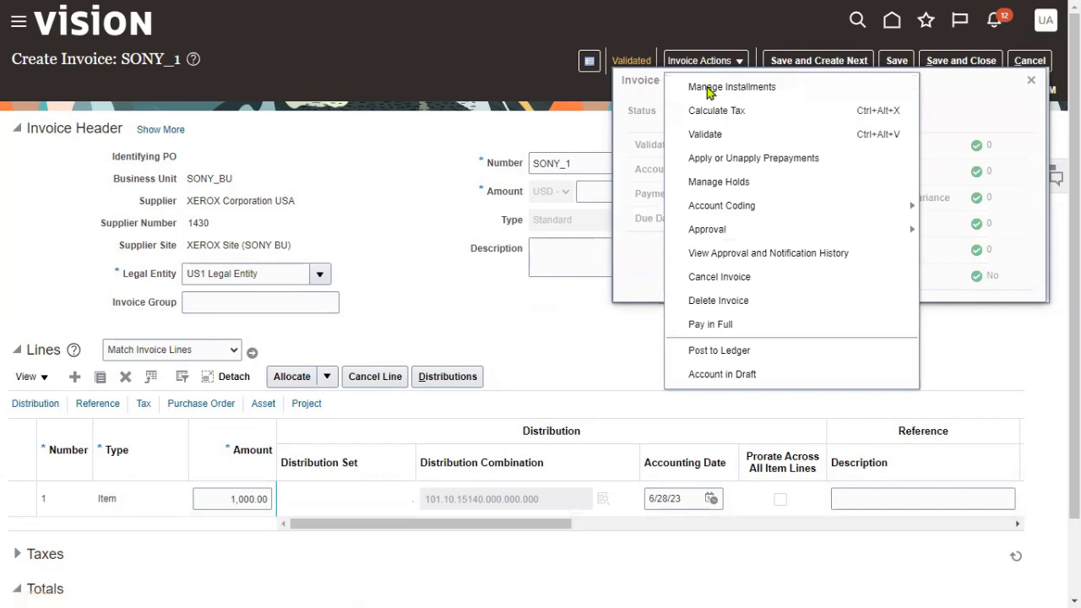
{"action": "left_click", "coordinate": [708, 88]}
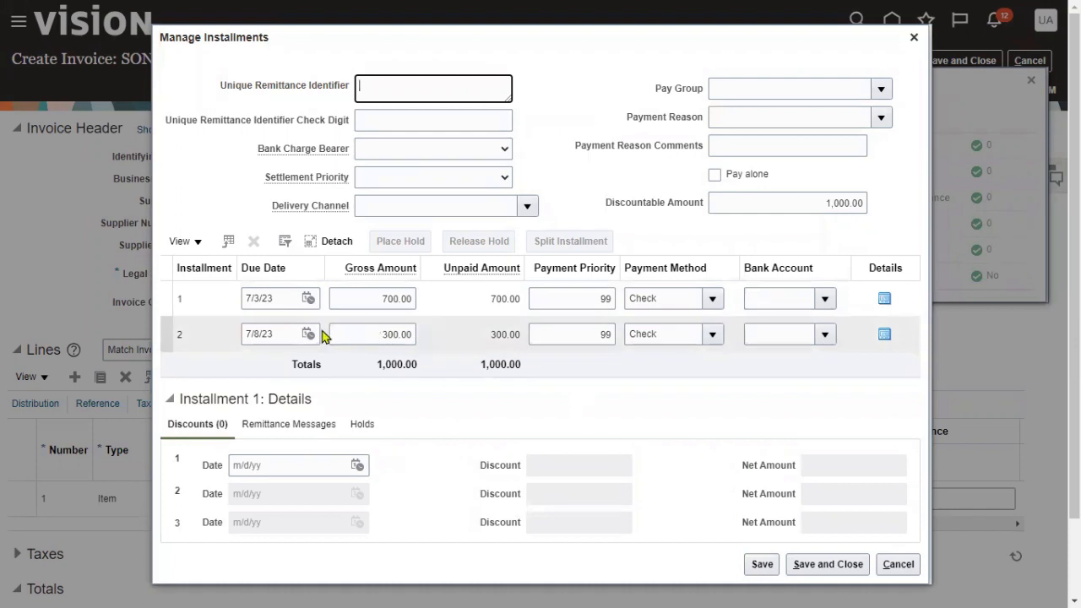
{"action": "left_click_drag", "start_coordinate": [283, 300], "coordinate": [234, 298]}
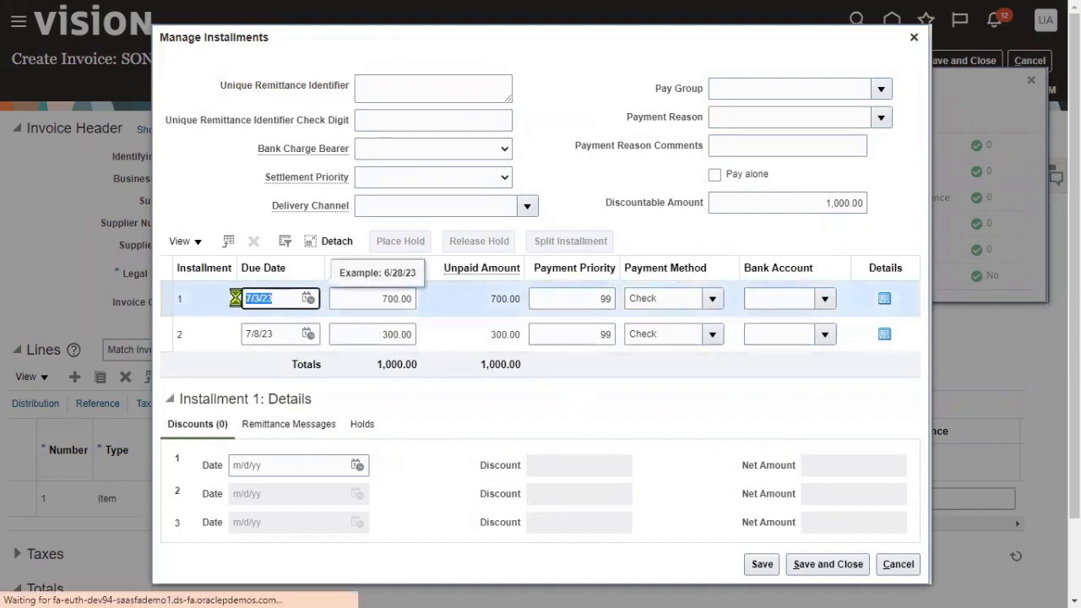
{"action": "left_click_drag", "start_coordinate": [364, 299], "coordinate": [416, 298]}
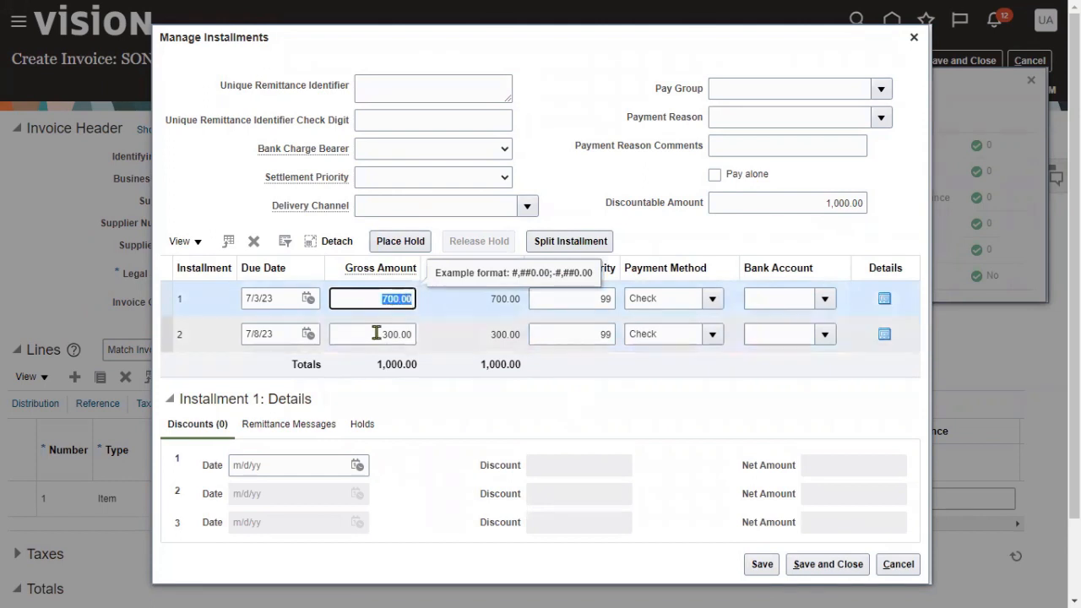
{"action": "left_click_drag", "start_coordinate": [372, 333], "coordinate": [411, 335]}
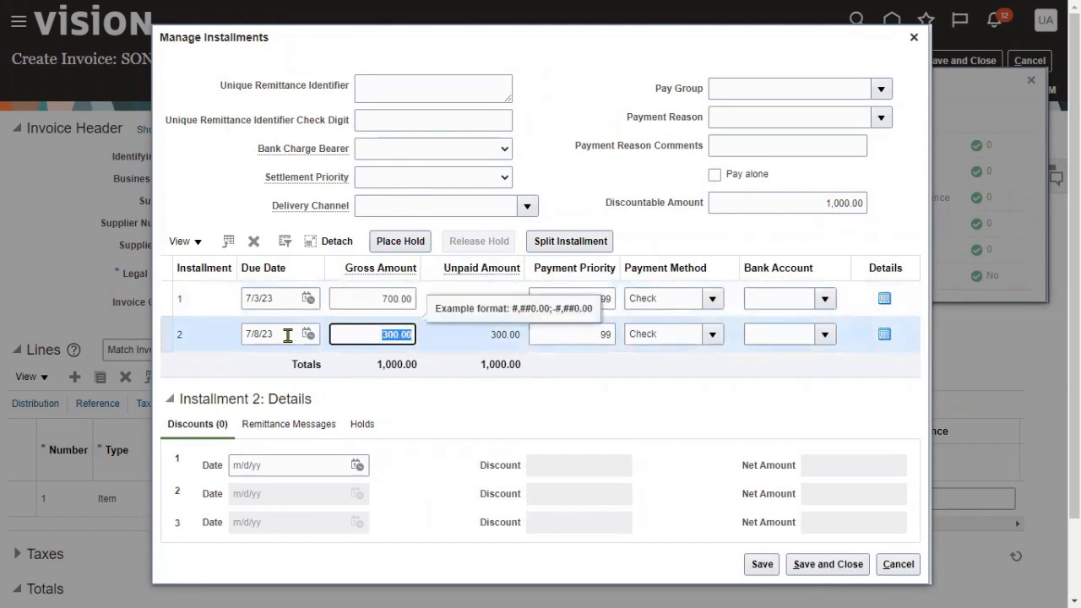
{"action": "left_click_drag", "start_coordinate": [284, 336], "coordinate": [237, 338]}
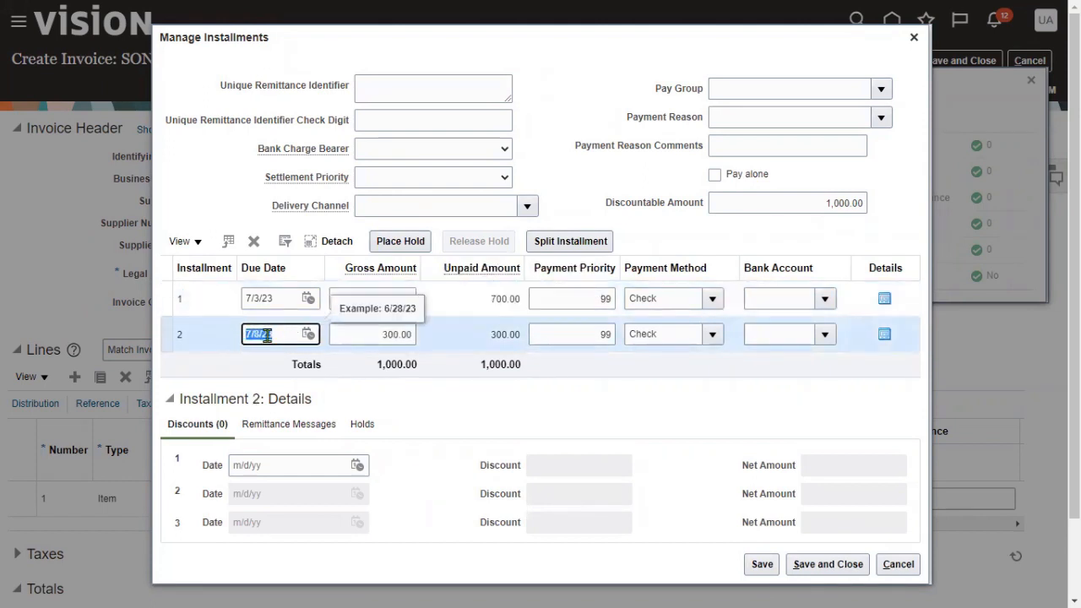
{"action": "left_click_drag", "start_coordinate": [280, 300], "coordinate": [237, 299]}
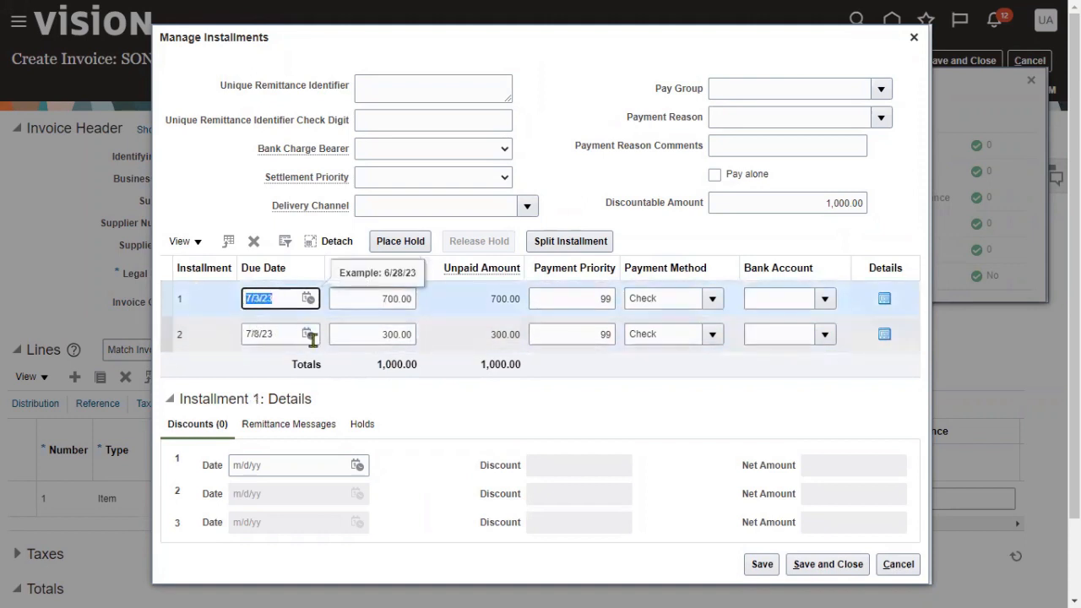
Save and close the invoice's installments, close the invoice summary, and check the Payment Terms in the invoice header.
{"action": "left_click", "coordinate": [556, 172]}
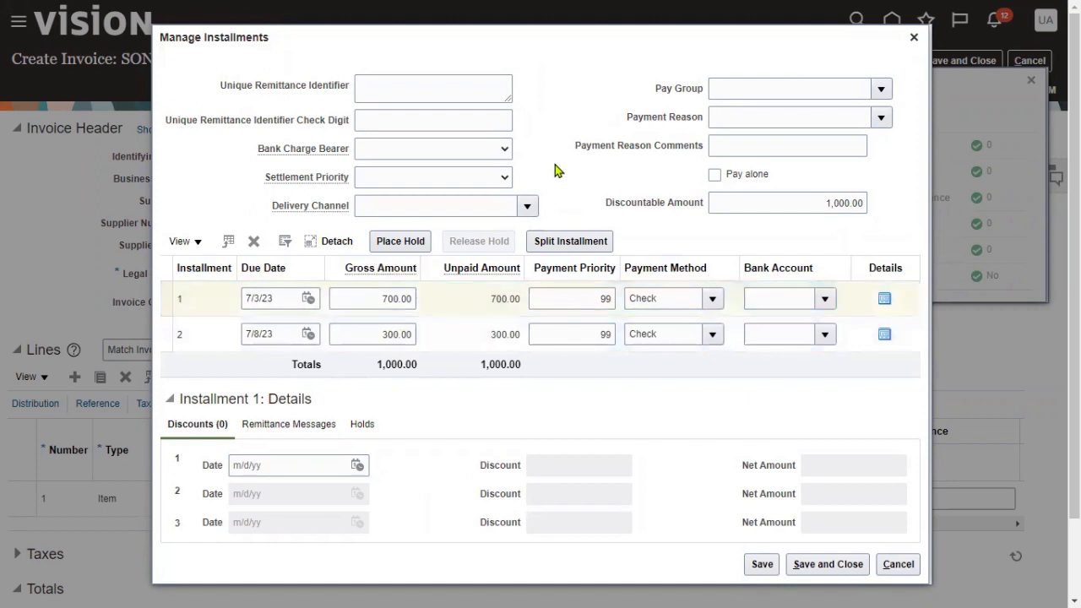
{"action": "left_click", "coordinate": [847, 562]}
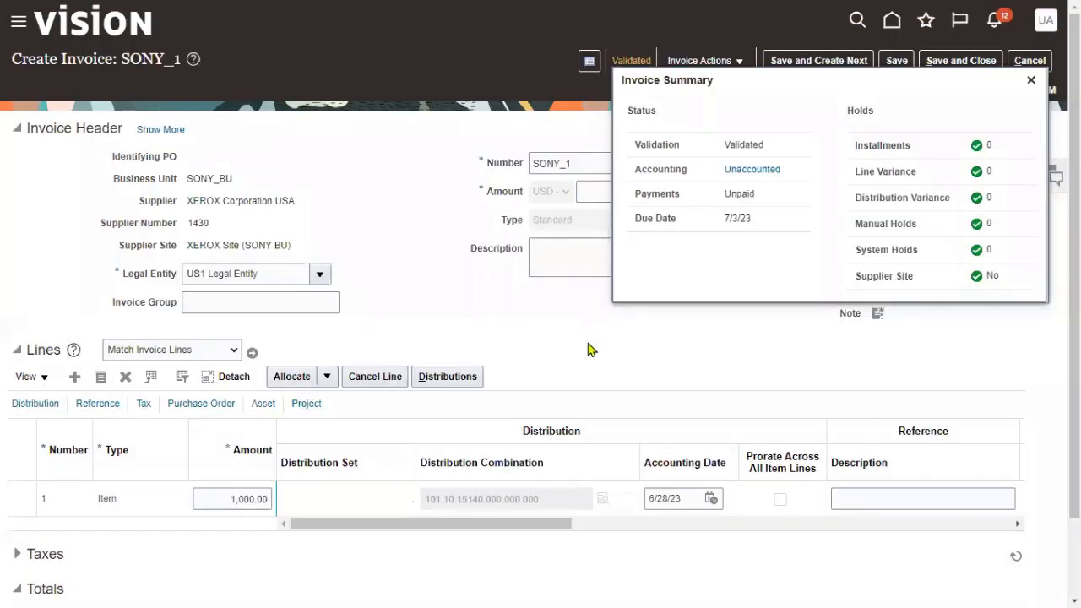
{"action": "left_click", "coordinate": [1031, 80]}
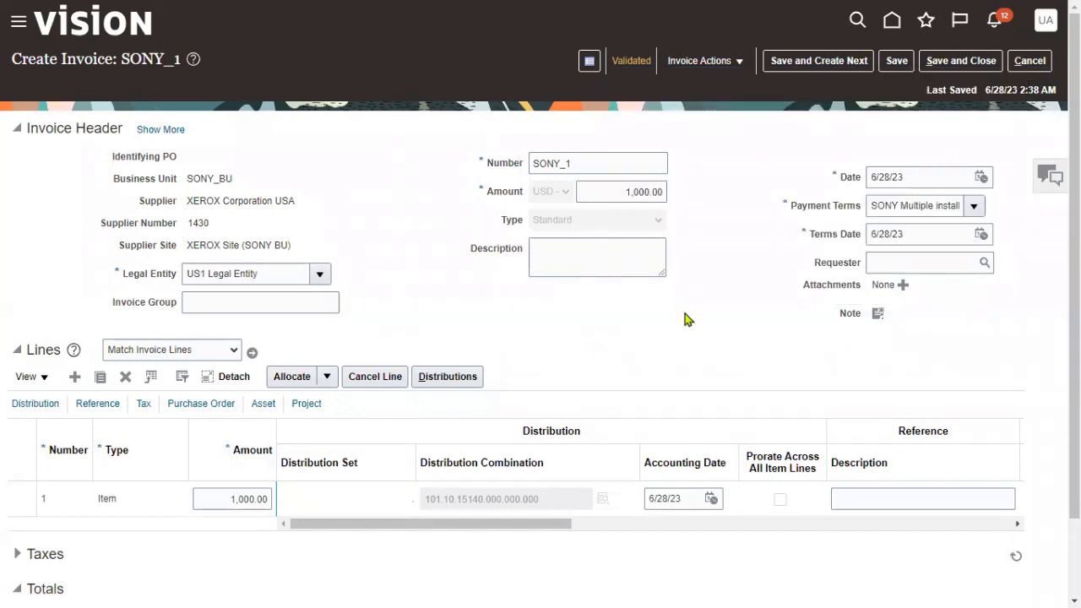
{"action": "left_click_drag", "start_coordinate": [786, 208], "coordinate": [863, 211]}
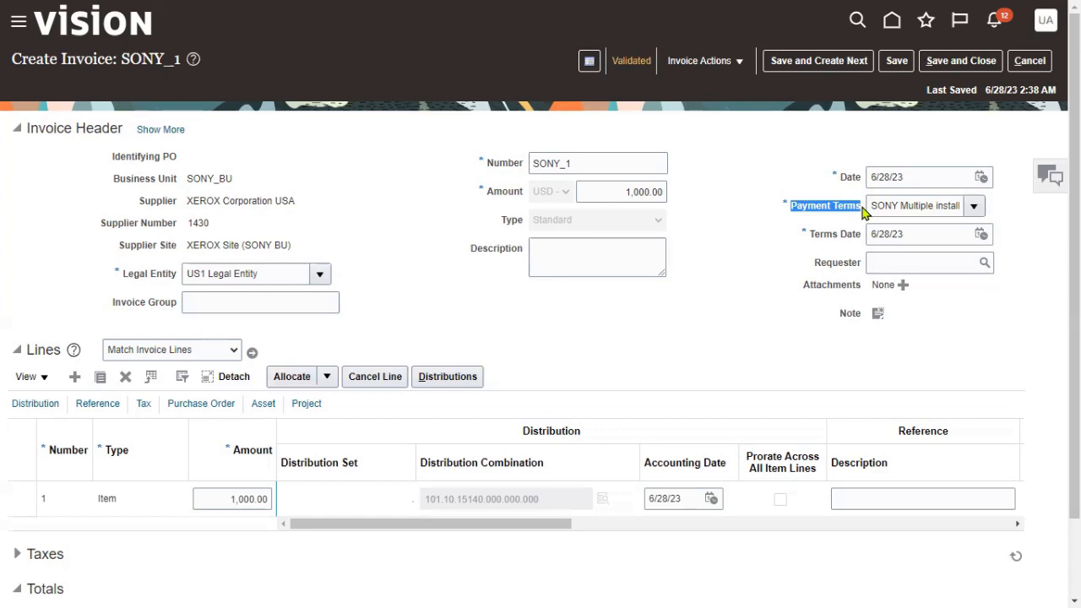
Switch to the Notepad++ notes and review the four setup steps covering the RDS, payment term, BU assignment and invoice check.
{"action": "key", "text": "alt+Tab"}
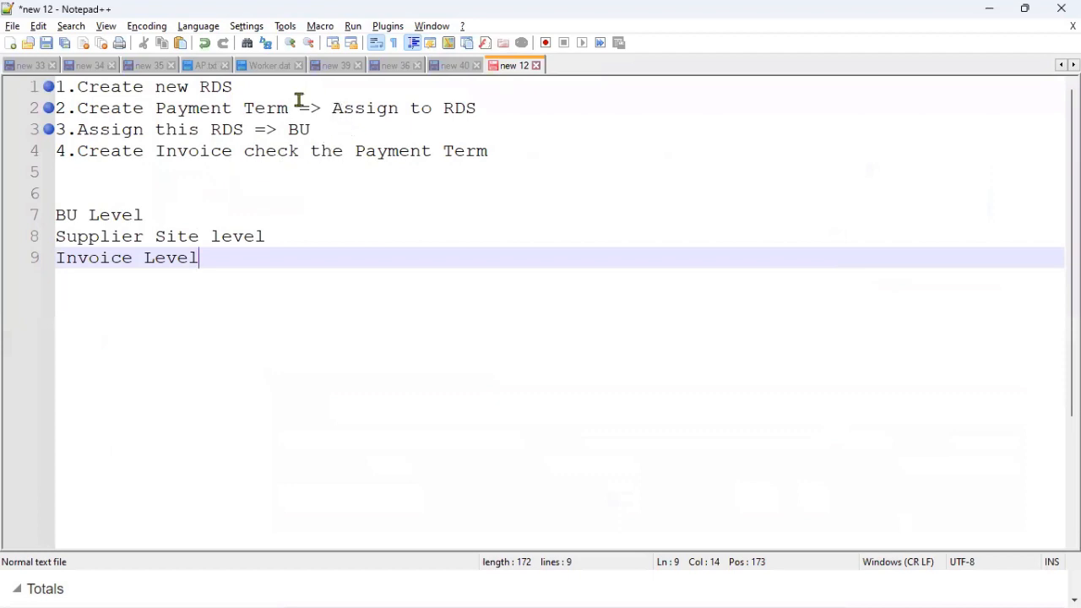
{"action": "double_click", "coordinate": [158, 108]}
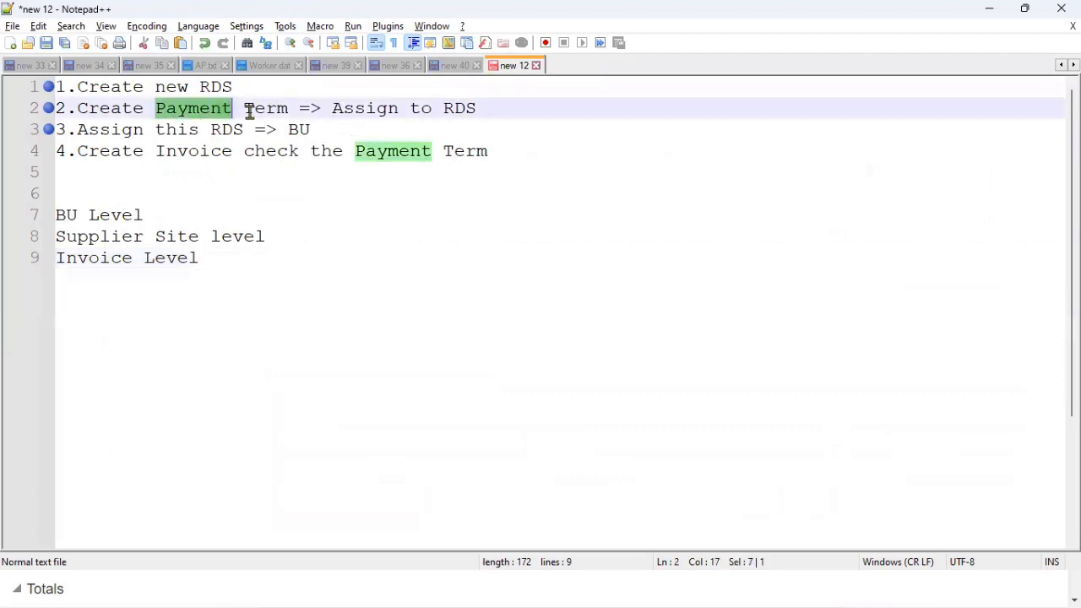
{"action": "left_click_drag", "start_coordinate": [250, 113], "coordinate": [290, 110]}
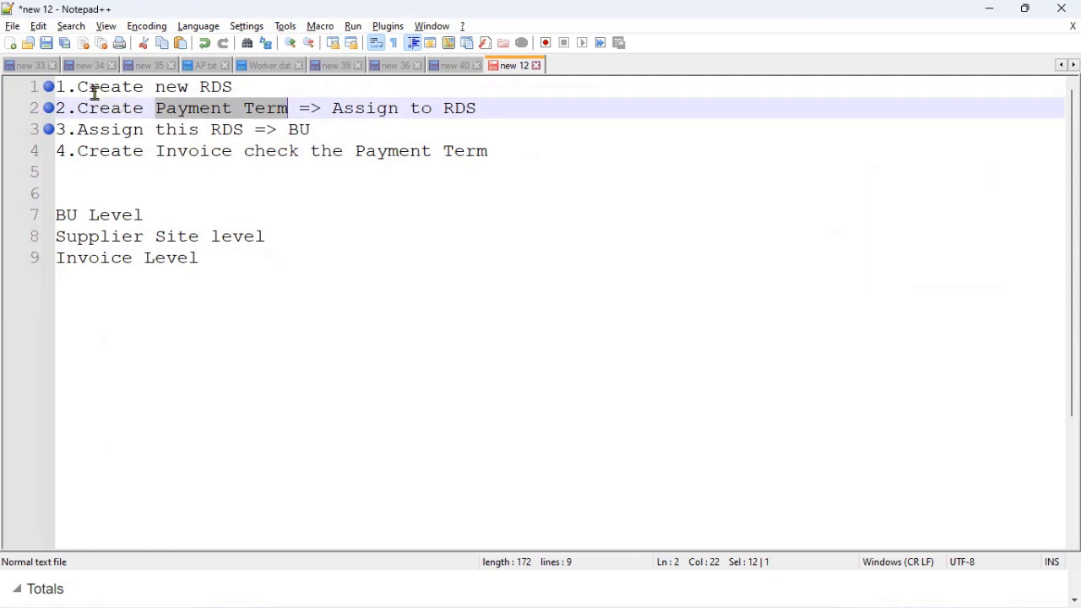
{"action": "left_click_drag", "start_coordinate": [77, 87], "coordinate": [487, 152]}
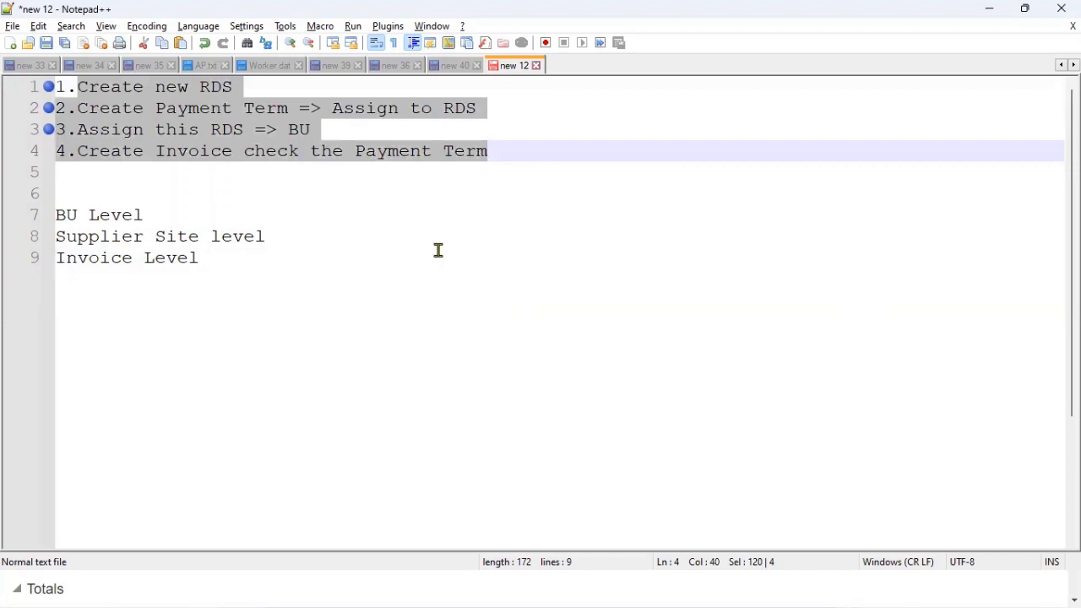
{"action": "left_click", "coordinate": [256, 110]}
{"action": "left_click_drag", "start_coordinate": [236, 88], "coordinate": [52, 86]}
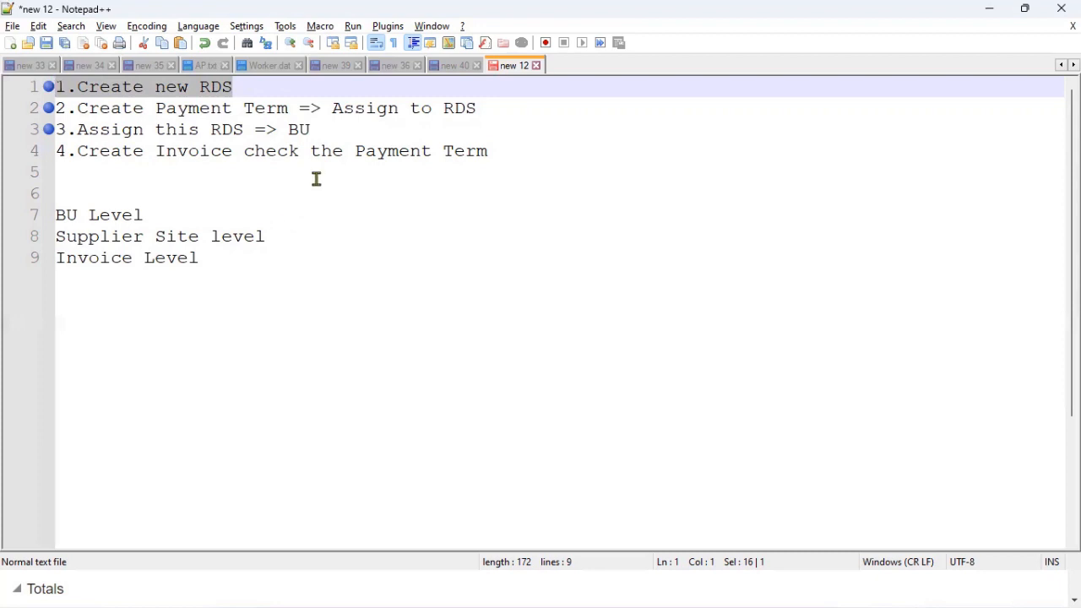
{"action": "left_click_drag", "start_coordinate": [212, 133], "coordinate": [322, 138]}
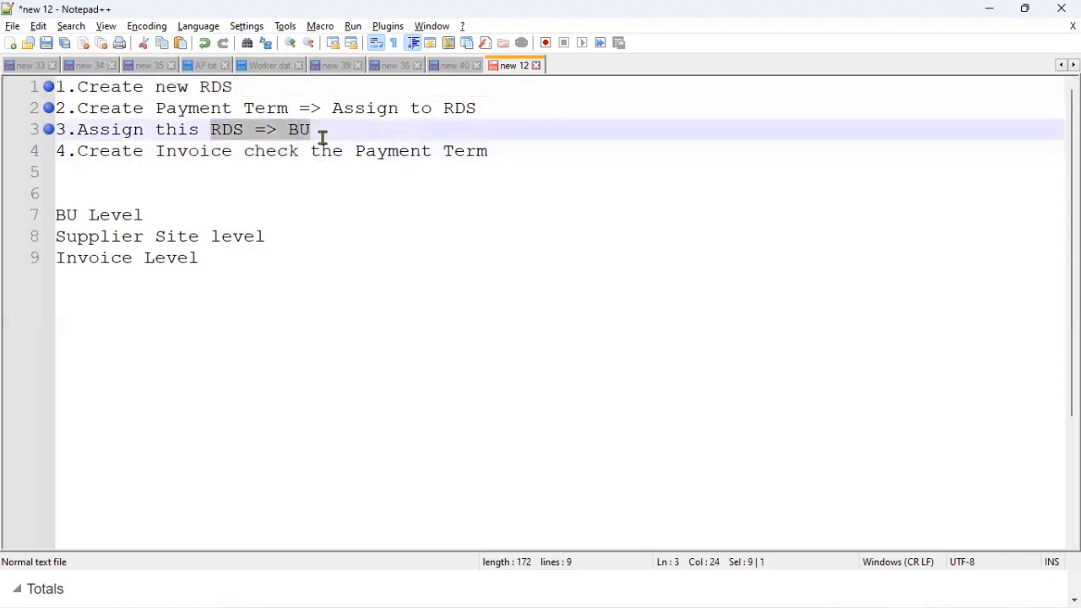
{"action": "double_click", "coordinate": [218, 130]}
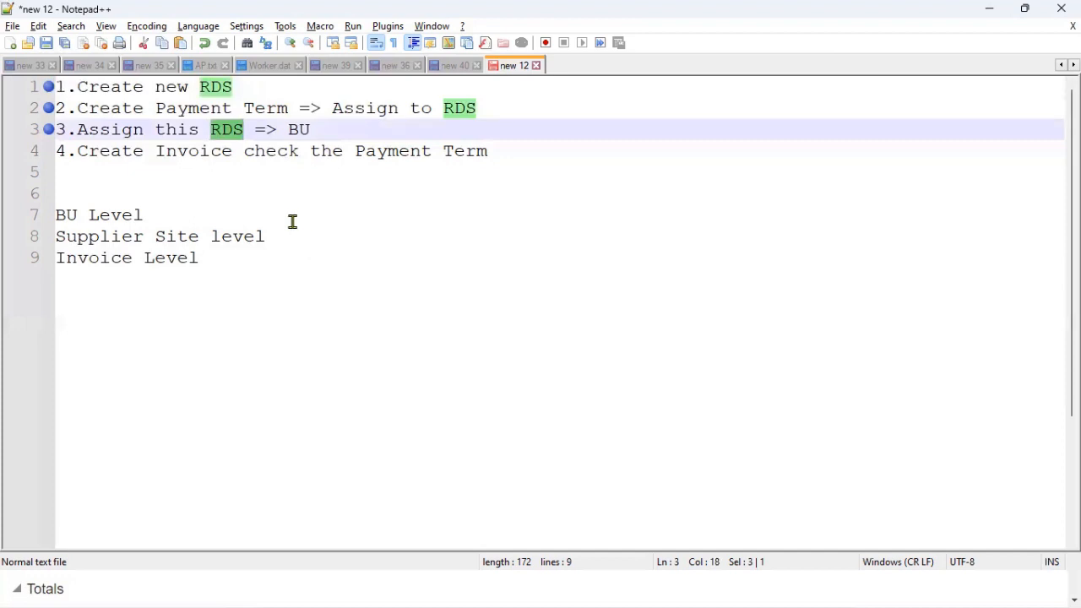
{"action": "left_click_drag", "start_coordinate": [235, 88], "coordinate": [55, 87]}
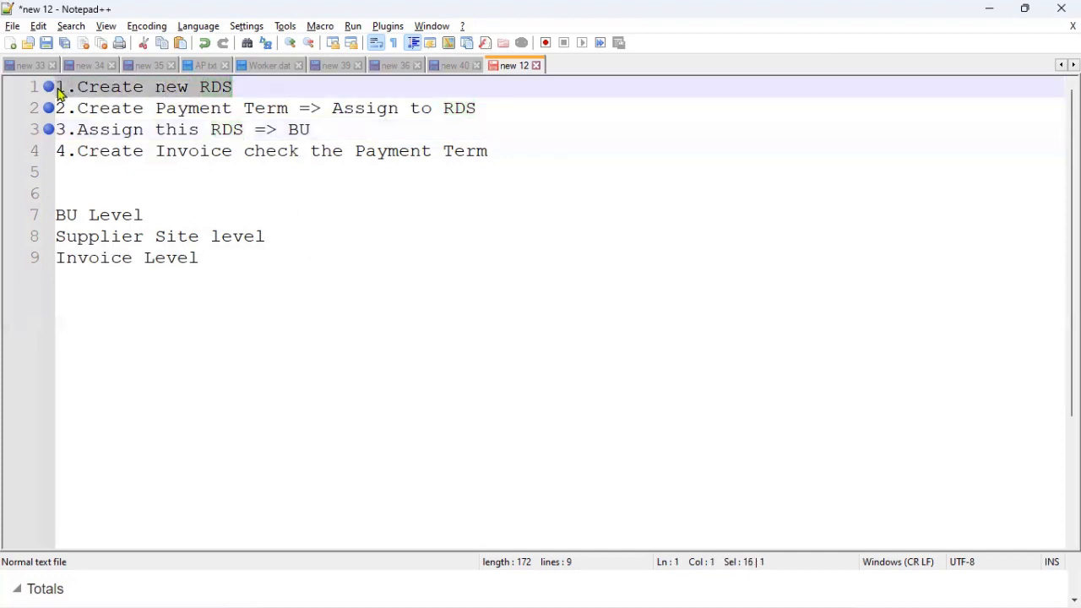